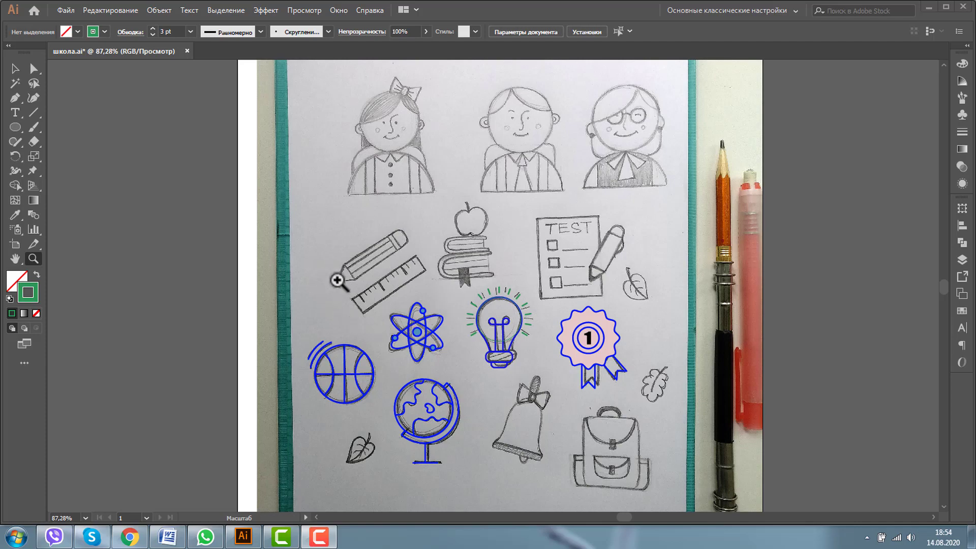
Zoom in on the ruler sketch and draw a rectangle over the sketched ruler.
left_click(302, 210)
left_click_drag(316, 217, 460, 333)
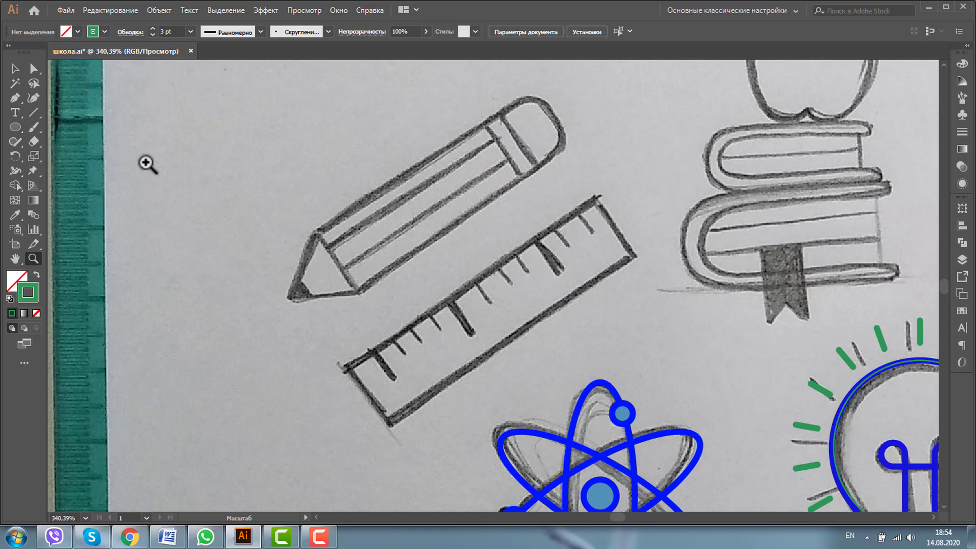
key("m")
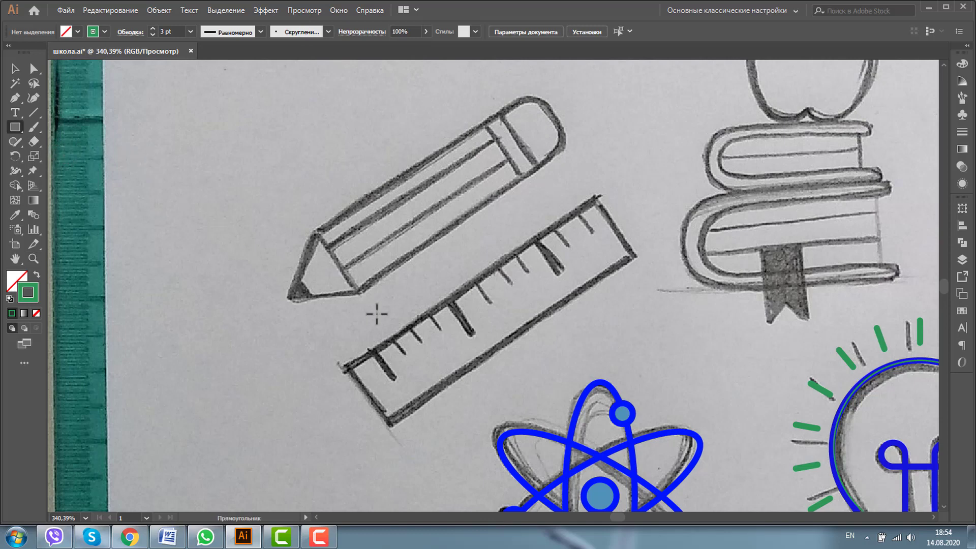
mouse_move(321, 257)
left_mouse_down()
mouse_move(372, 307)
mouse_move(662, 332)
left_mouse_up()
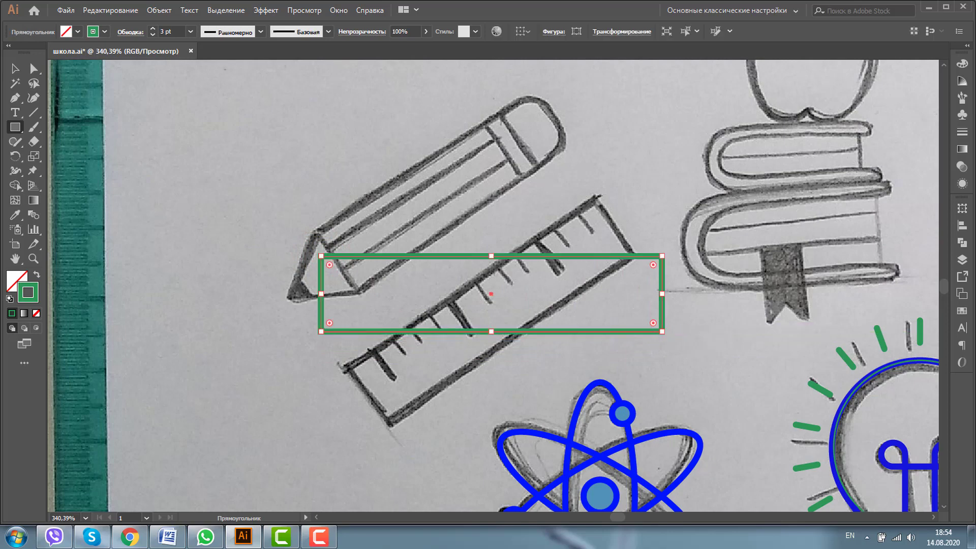
Recolour the rectangle's stroke to a darker green.
left_click(15, 68)
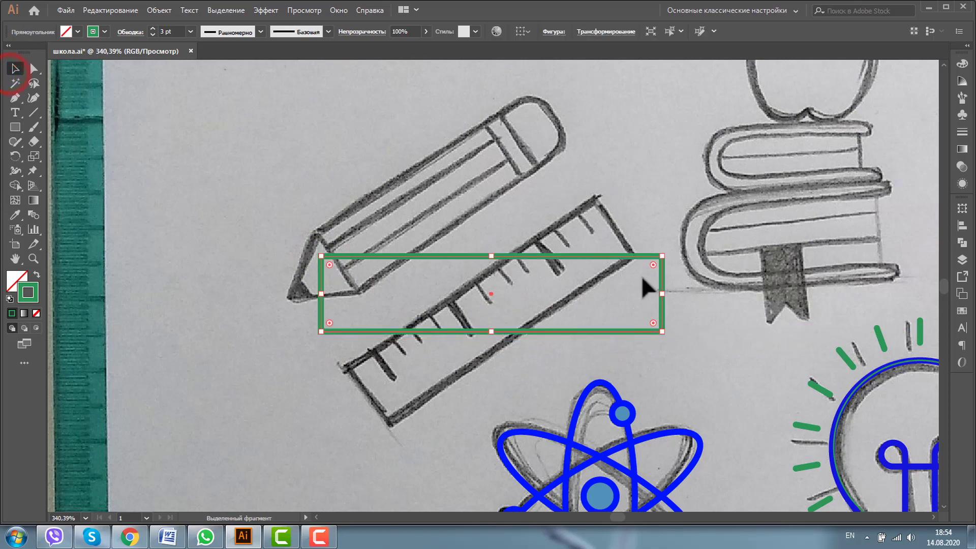
double_click(33, 284)
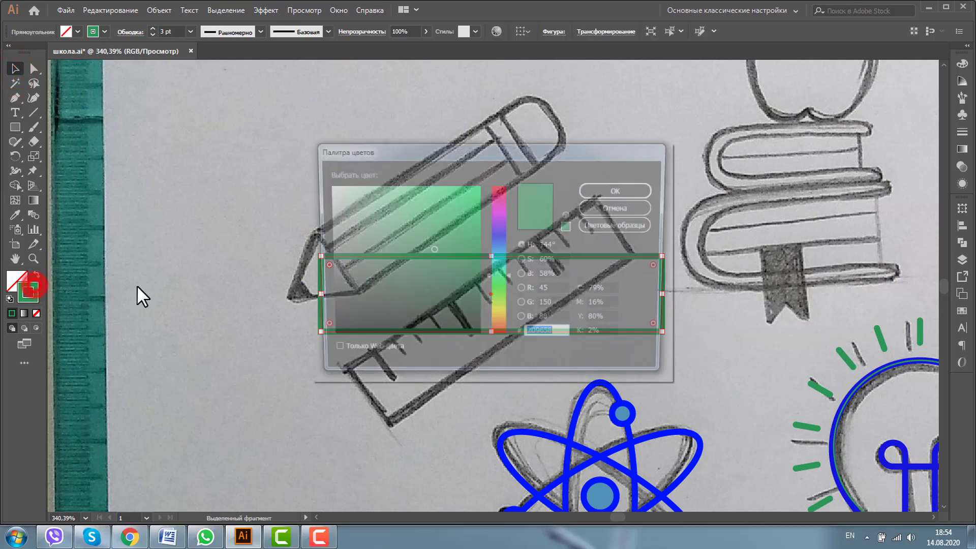
left_click(597, 194)
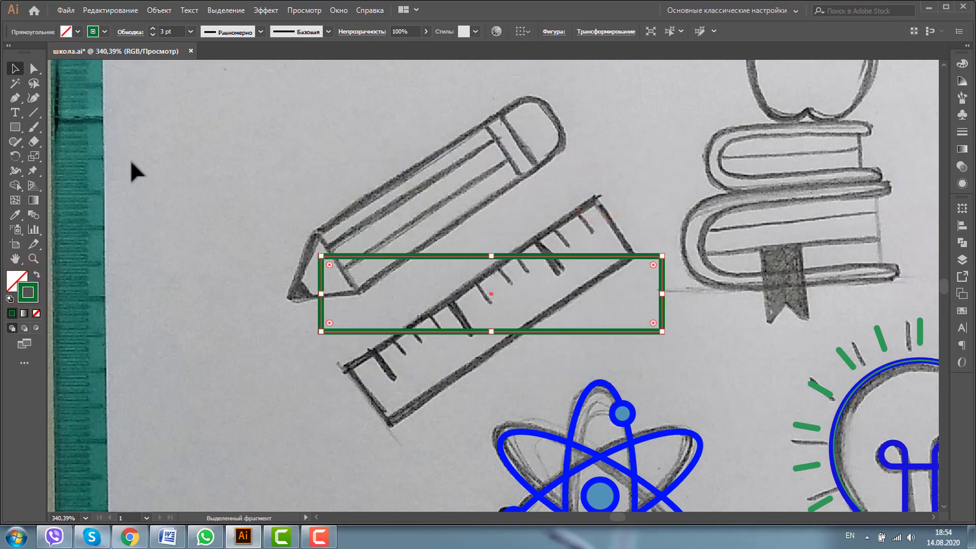
Draw a short vertical tick down from the rectangle's top edge near its left end, then deselect.
left_click(33, 112)
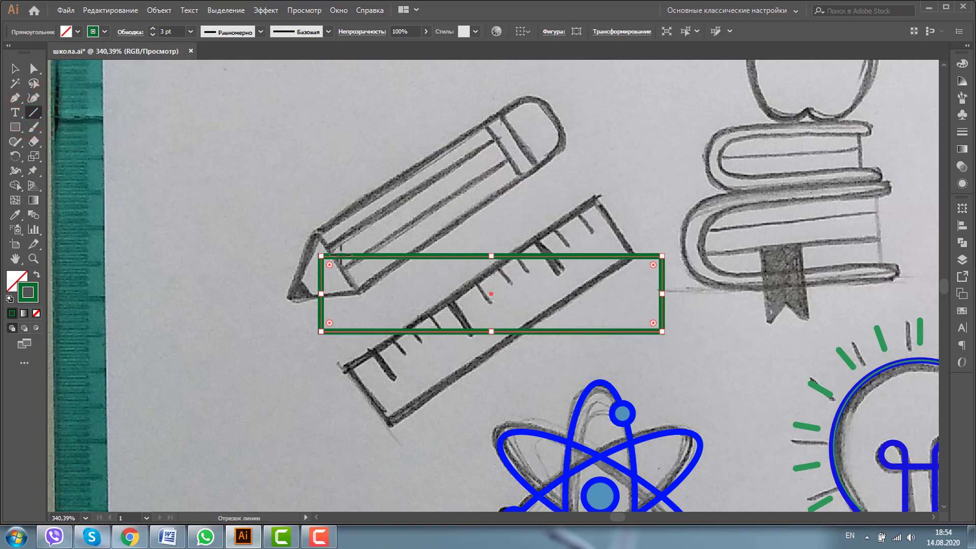
left_click_drag(341, 256, 347, 294)
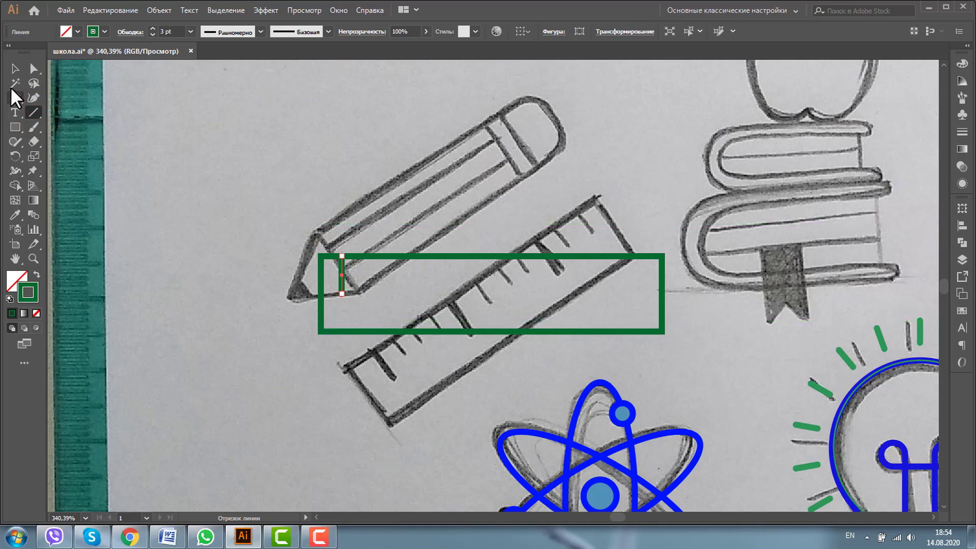
left_click(14, 70)
left_click(413, 355)
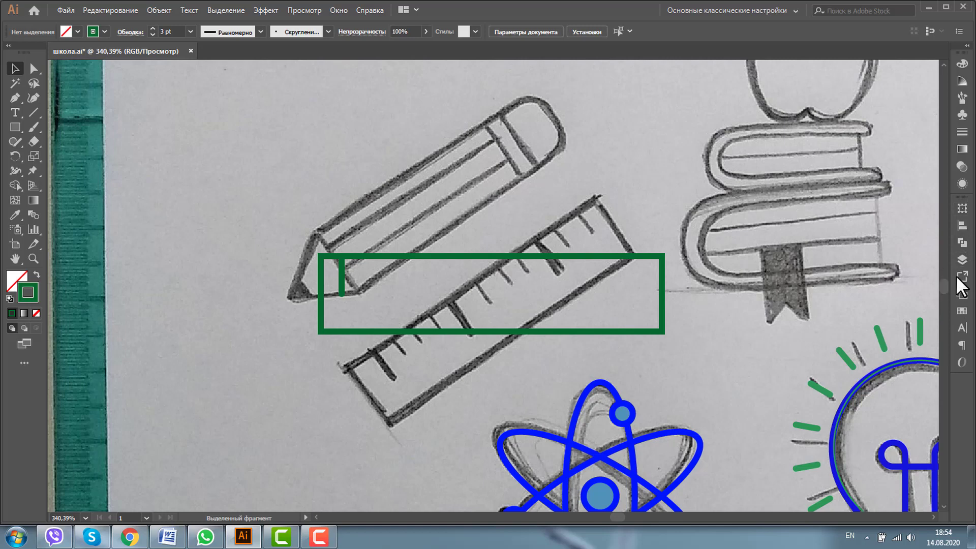
Fade the placed sketch image on Слой 1 to 67% opacity.
left_click(962, 260)
left_click(825, 234)
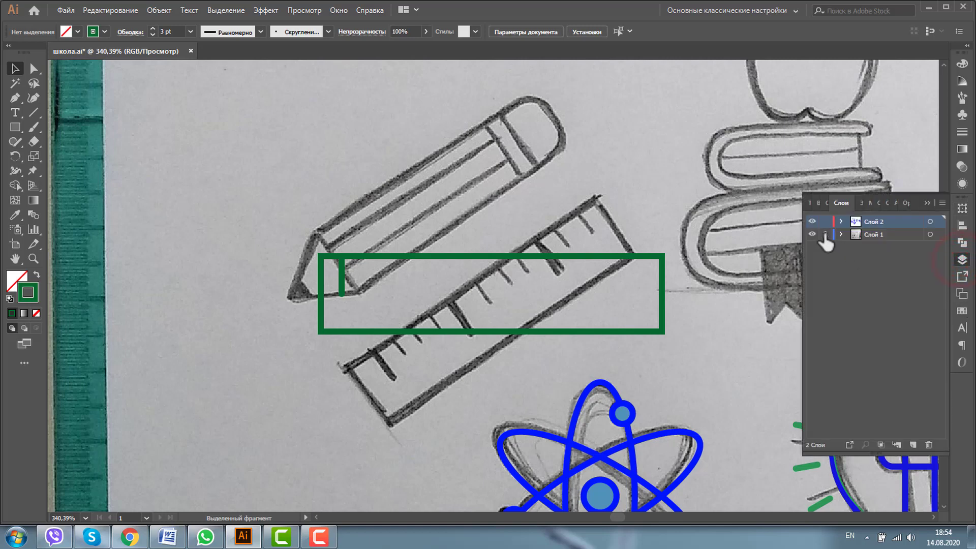
left_click(908, 235)
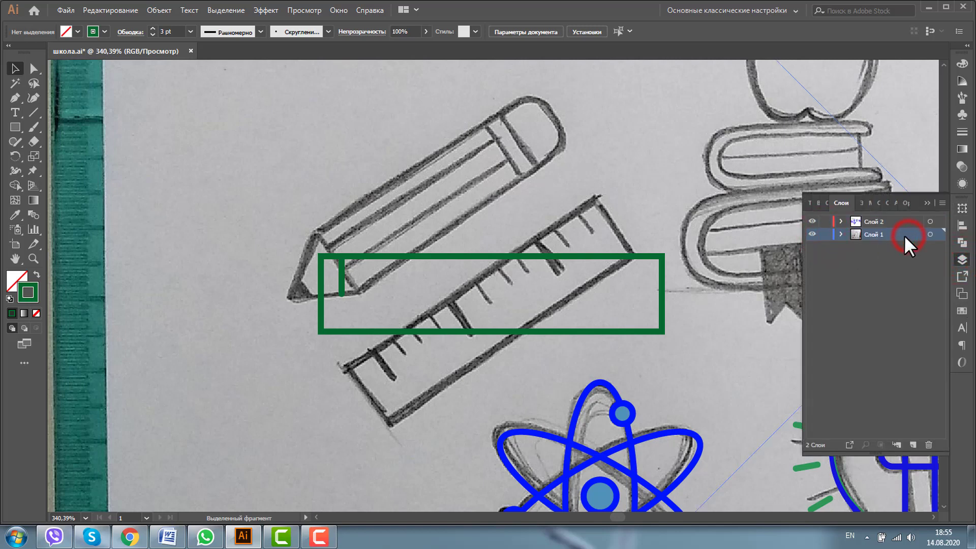
left_click(931, 234)
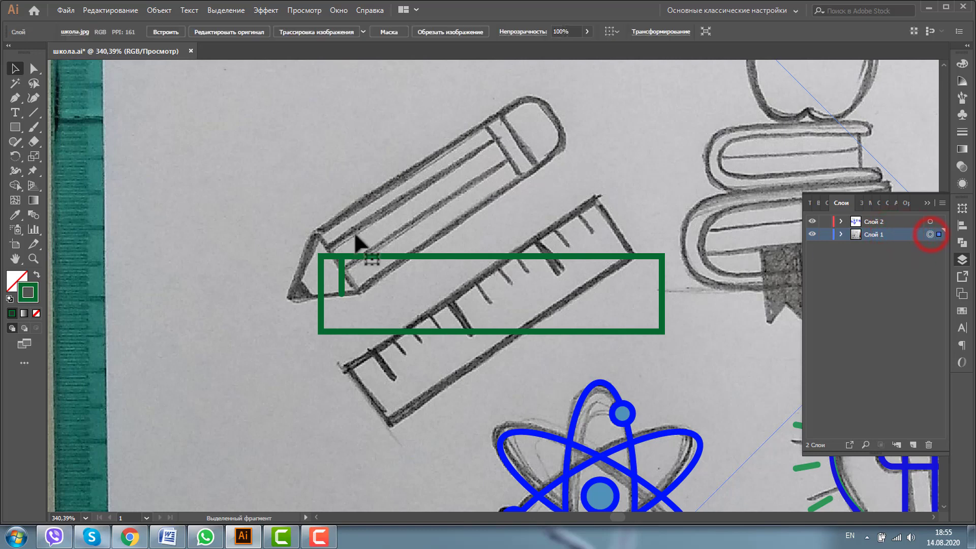
left_click(962, 167)
left_click(940, 76)
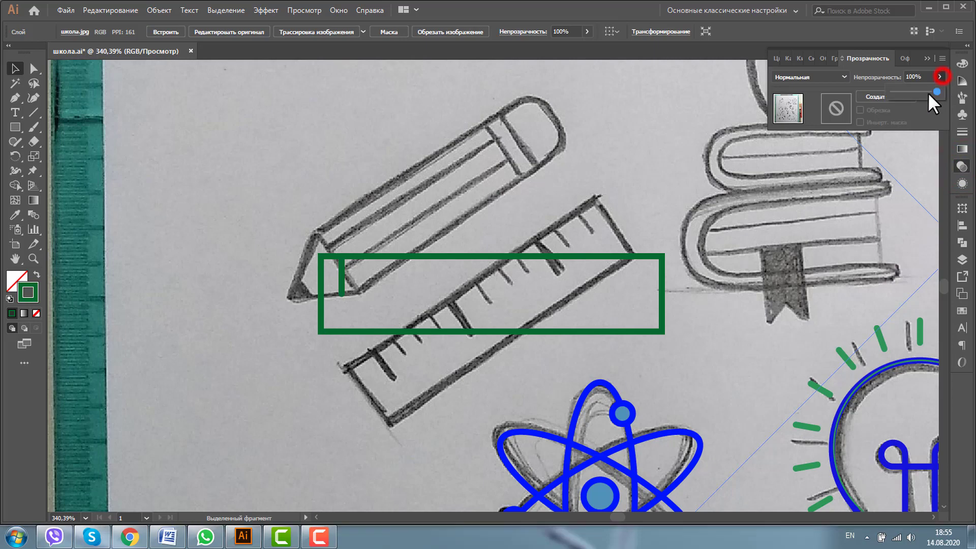
left_click_drag(935, 93, 922, 92)
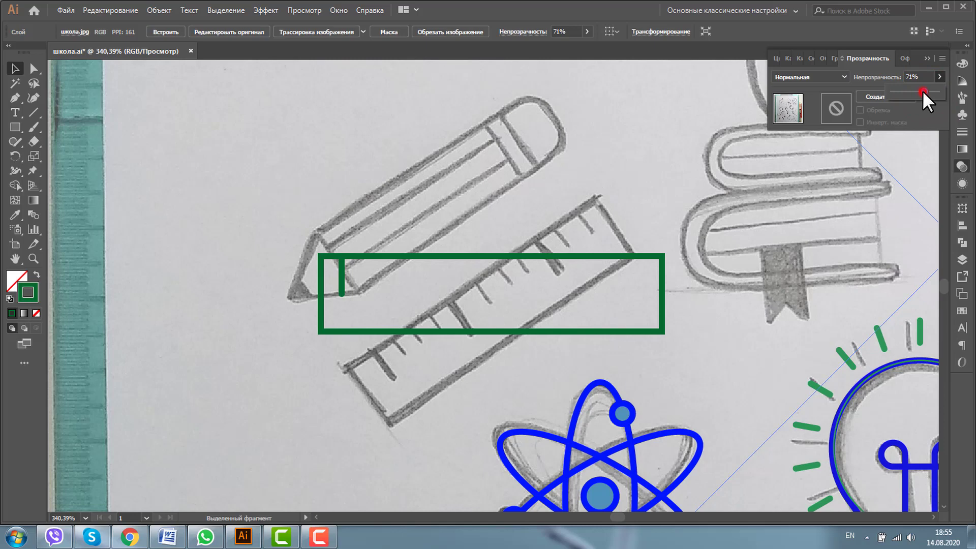
left_click_drag(922, 91, 920, 91)
Lock the sketch layer Слой 1 and make Слой 2 the active drawing layer.
left_click(962, 259)
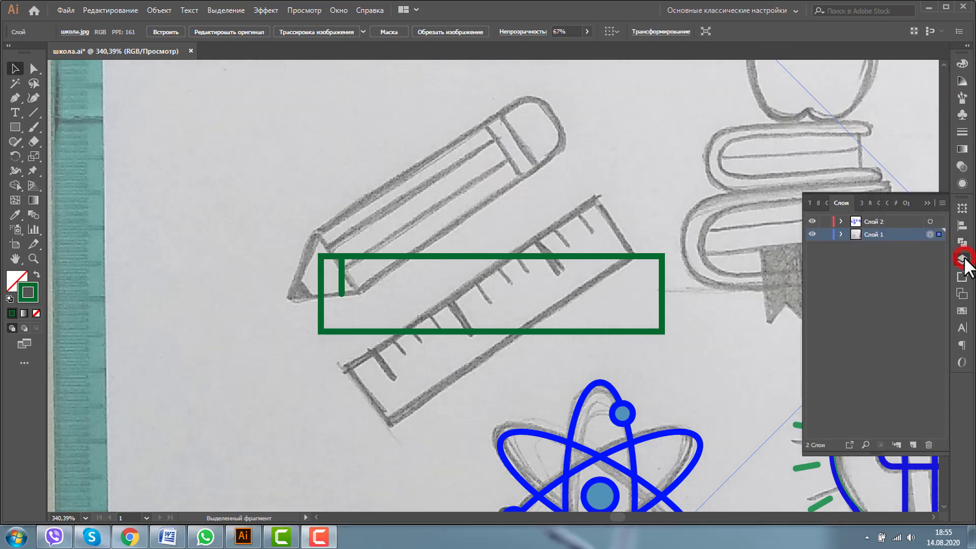
left_click(825, 235)
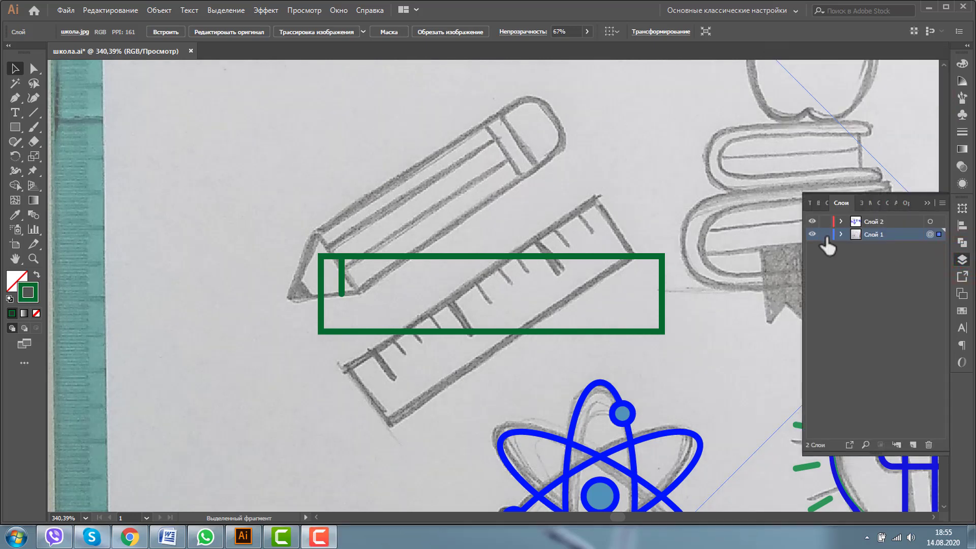
left_click(897, 220)
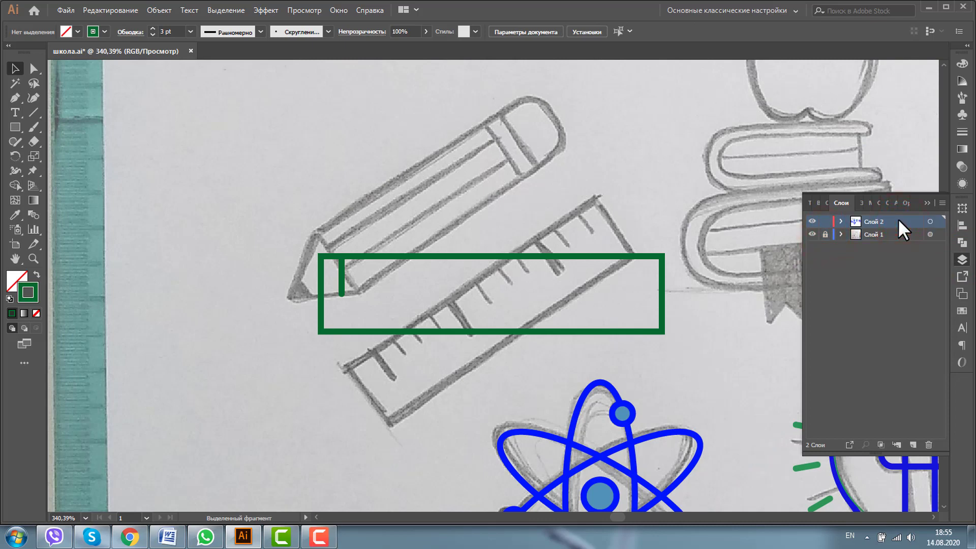
left_click(926, 202)
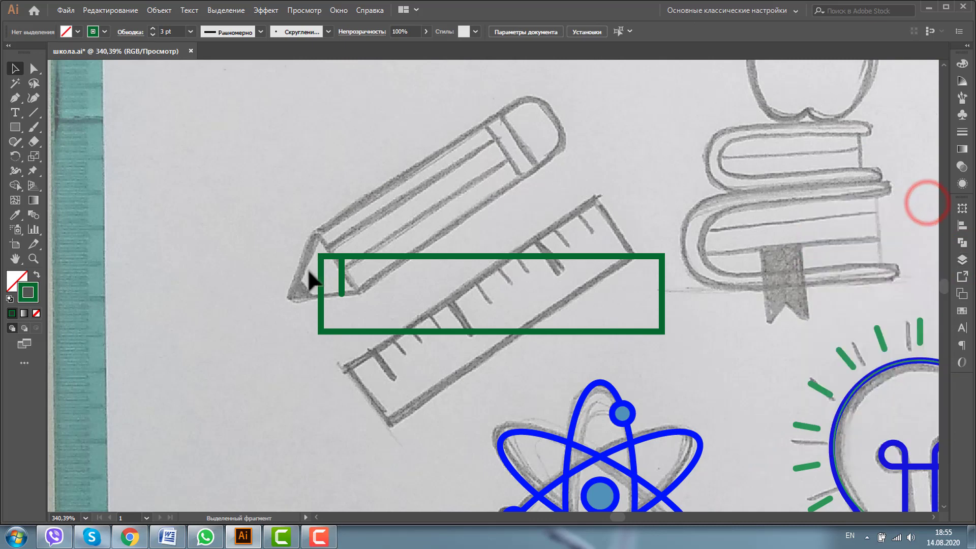
Duplicate the tick to the right and shorten the copy.
left_click_drag(344, 277, 370, 274)
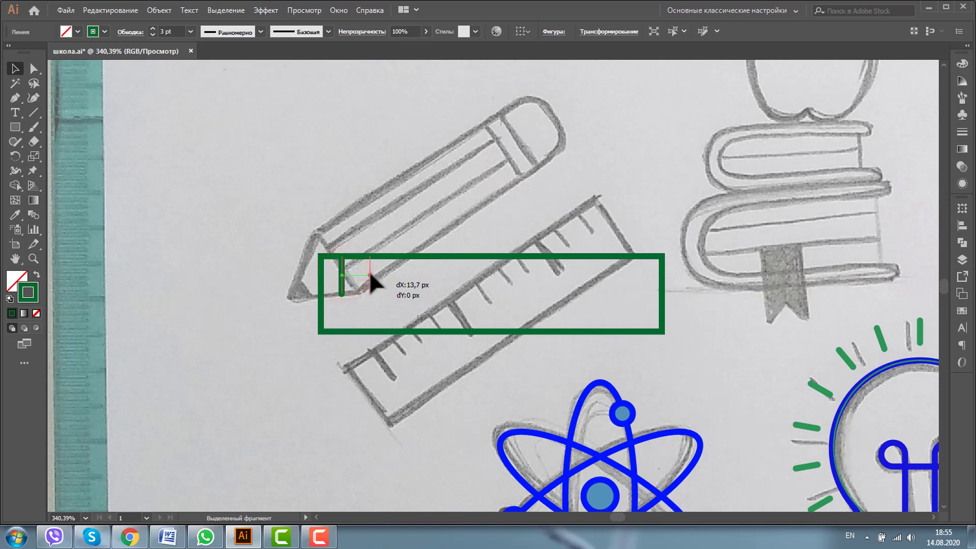
key("a")
left_click(369, 292)
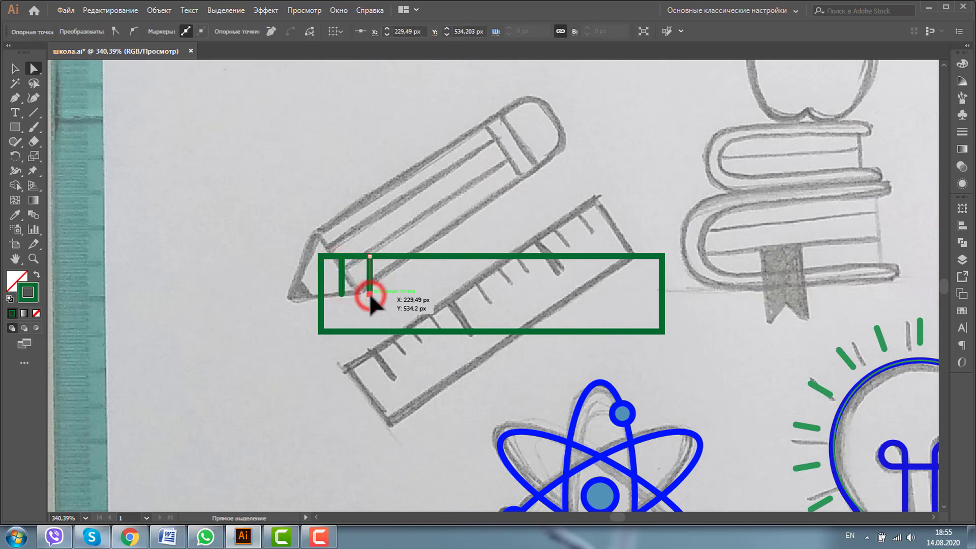
left_click_drag(369, 293, 370, 281)
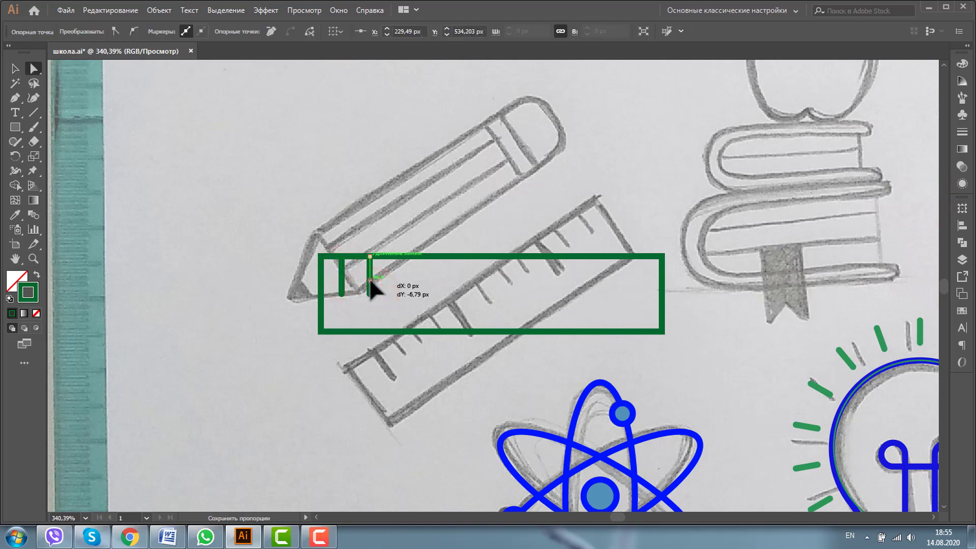
left_click(15, 68)
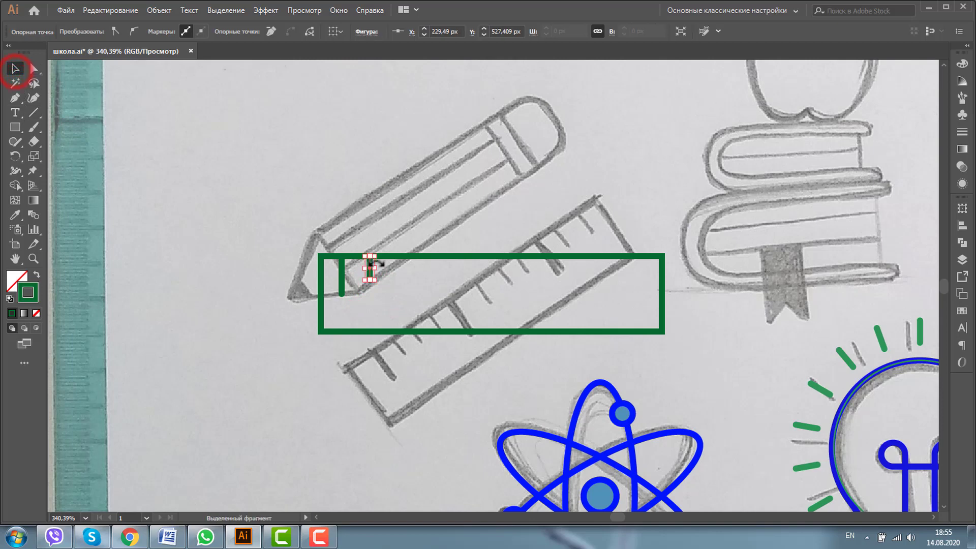
left_click(356, 222)
Copy short and long ticks alternately along the whole top edge of the ruler.
left_click_drag(370, 265, 410, 269)
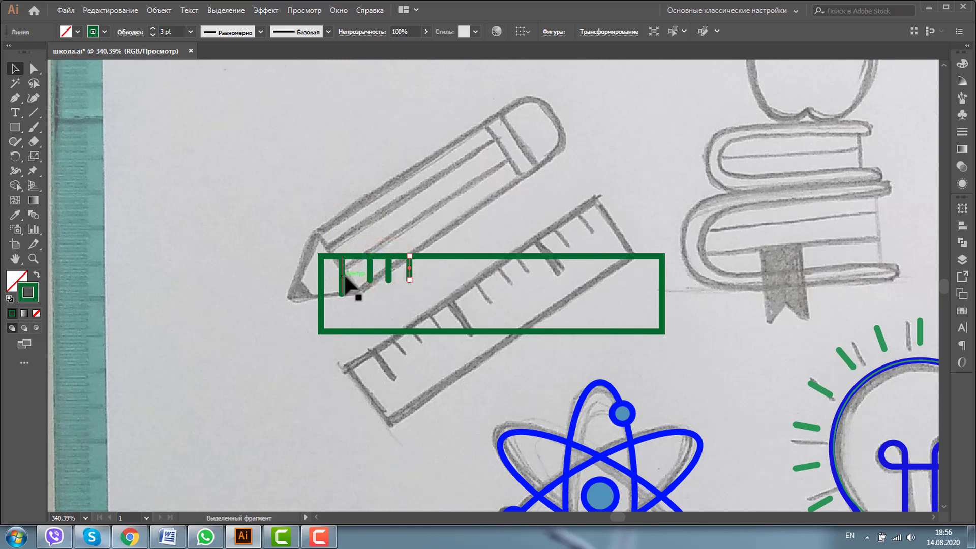
left_click_drag(344, 276, 436, 275)
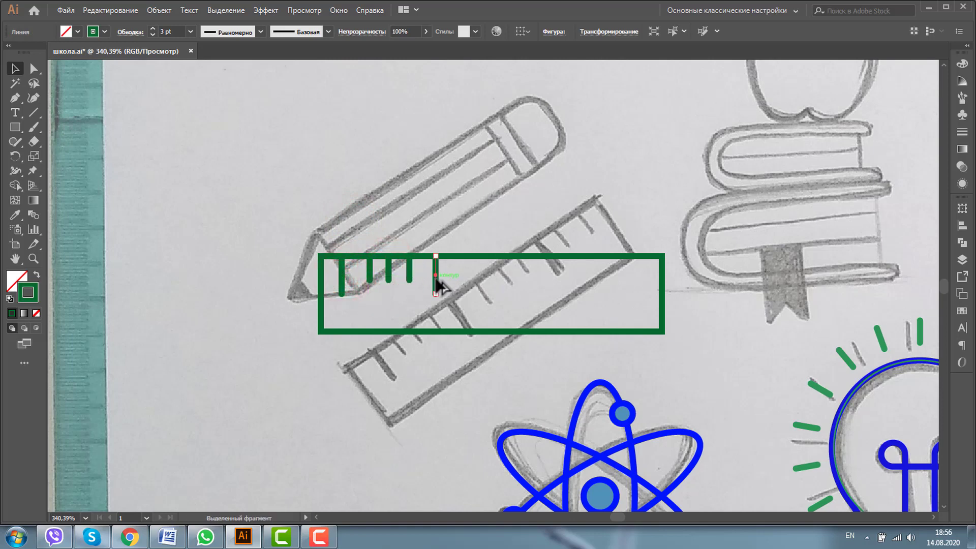
left_click(388, 269, "shift")
left_click(370, 270, "shift")
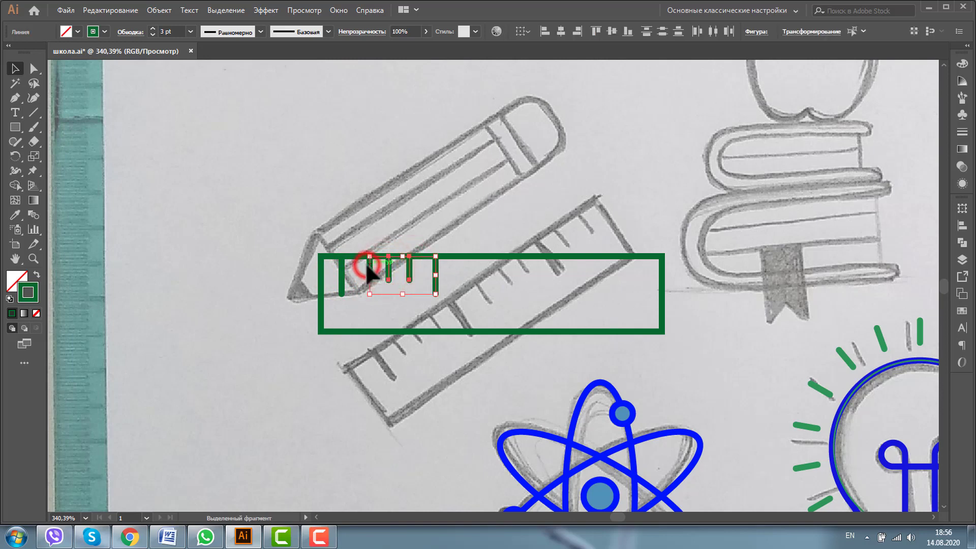
left_click_drag(392, 272, 595, 280)
left_click_drag(259, 189, 691, 315)
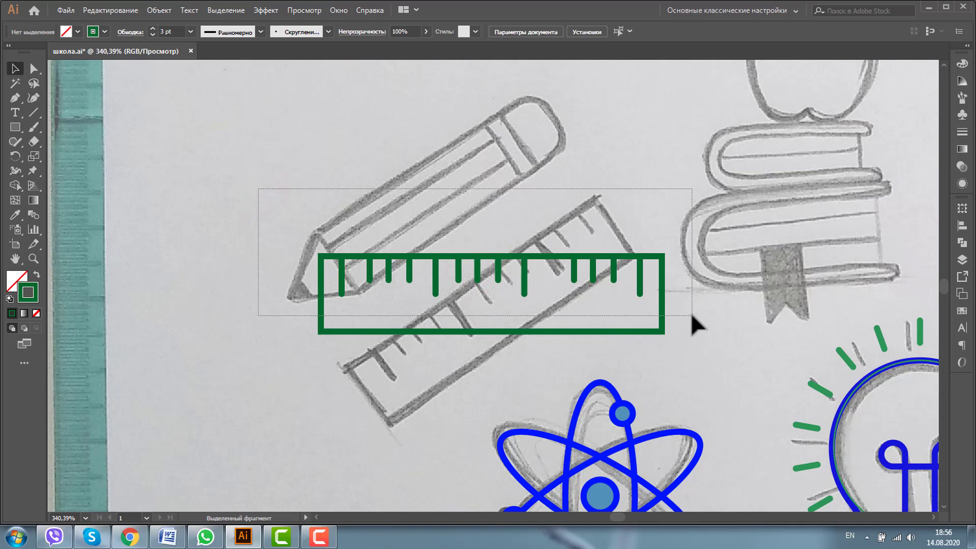
Space the ruler ticks evenly and group them.
left_click_drag(691, 315, 691, 315)
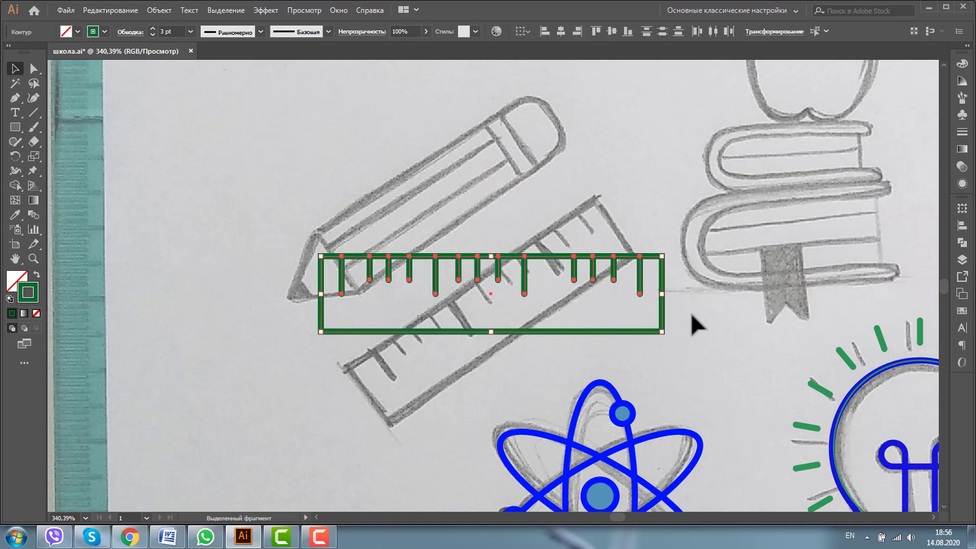
left_click(560, 331, "shift")
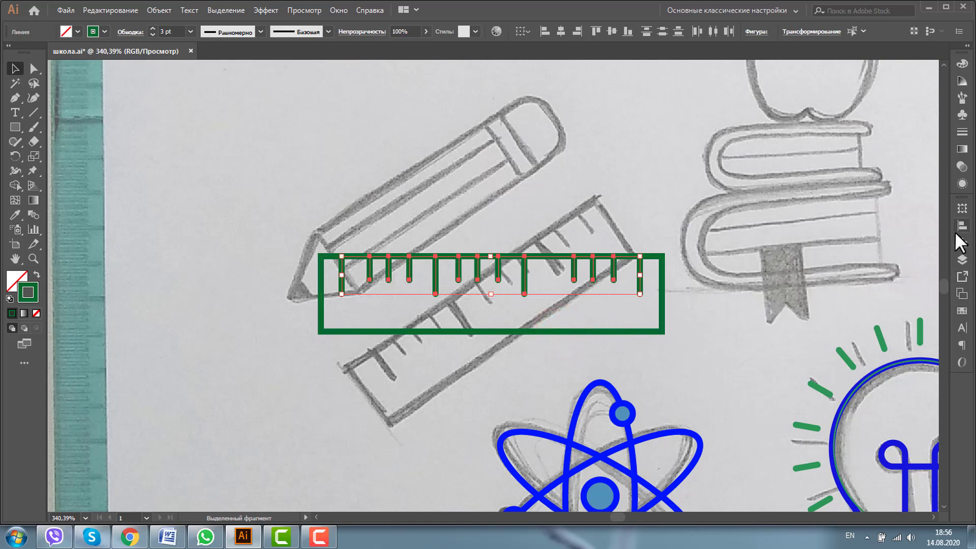
left_click(962, 226)
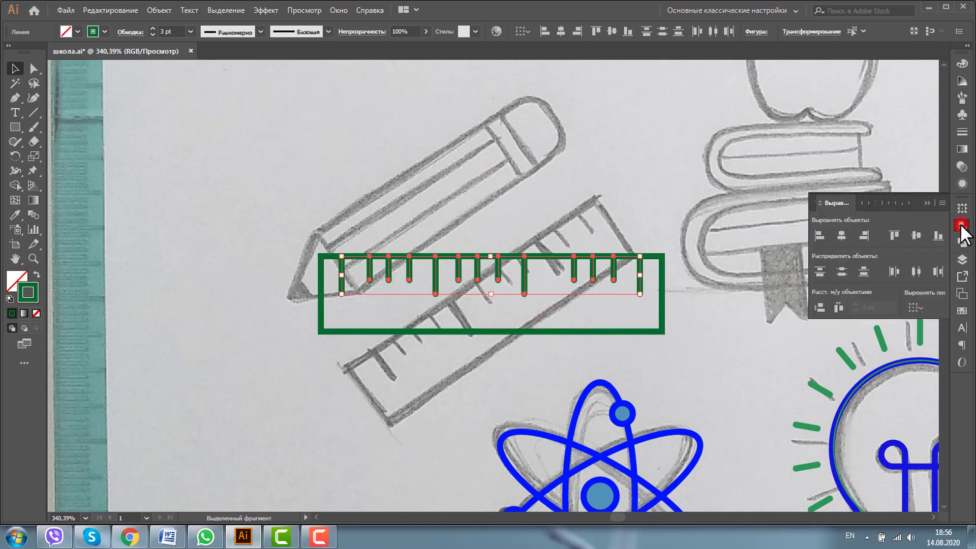
left_click(838, 308)
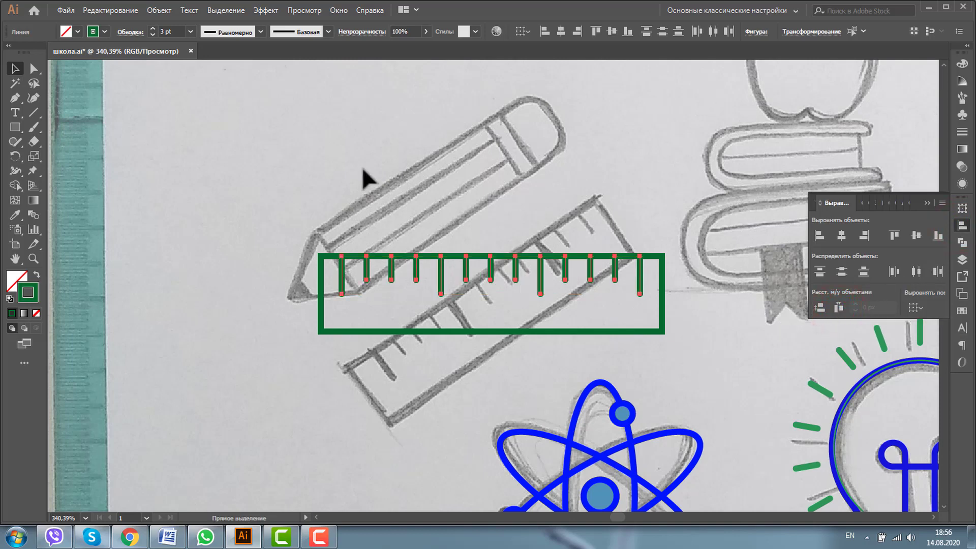
key("ctrl+g")
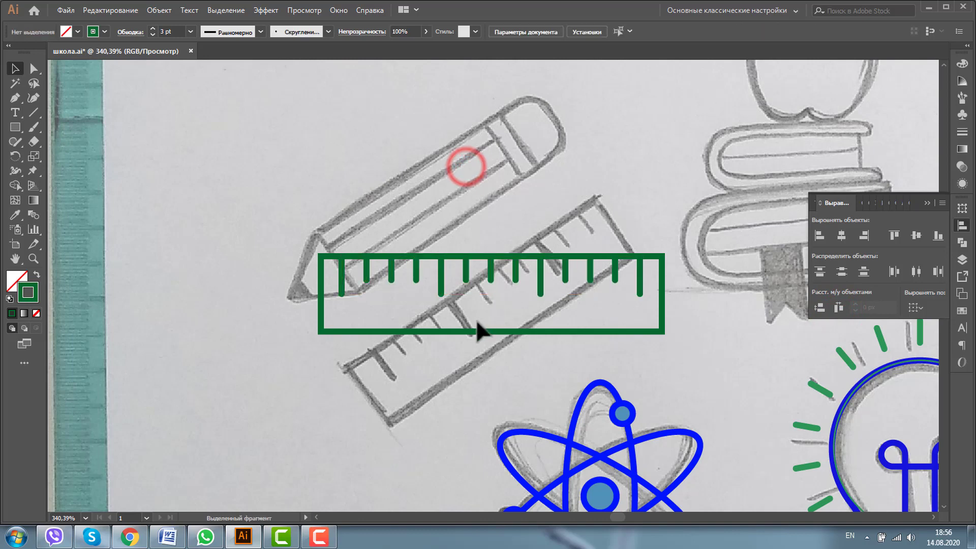
Give the ruler outline round joins and centre the tick group horizontally within it.
left_click(476, 331)
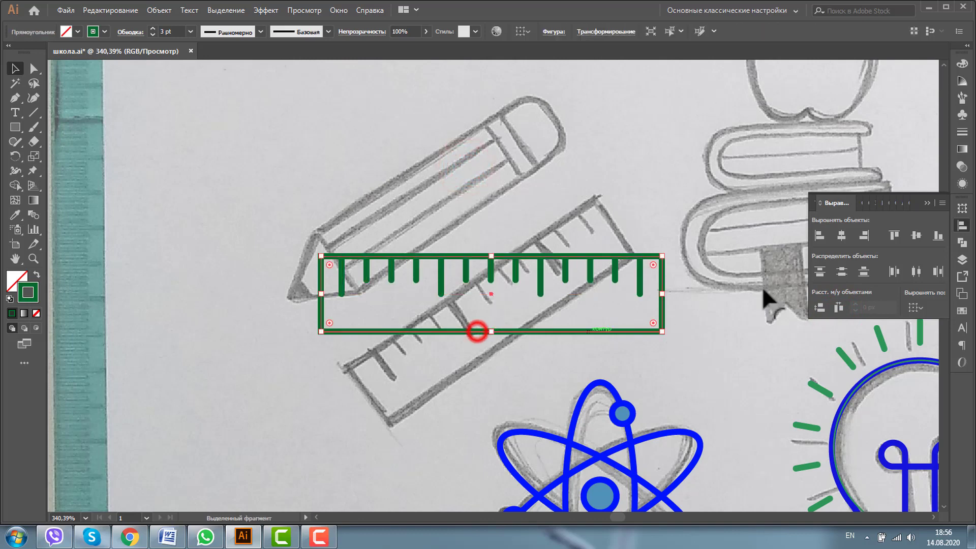
left_click(960, 133)
left_click(866, 109)
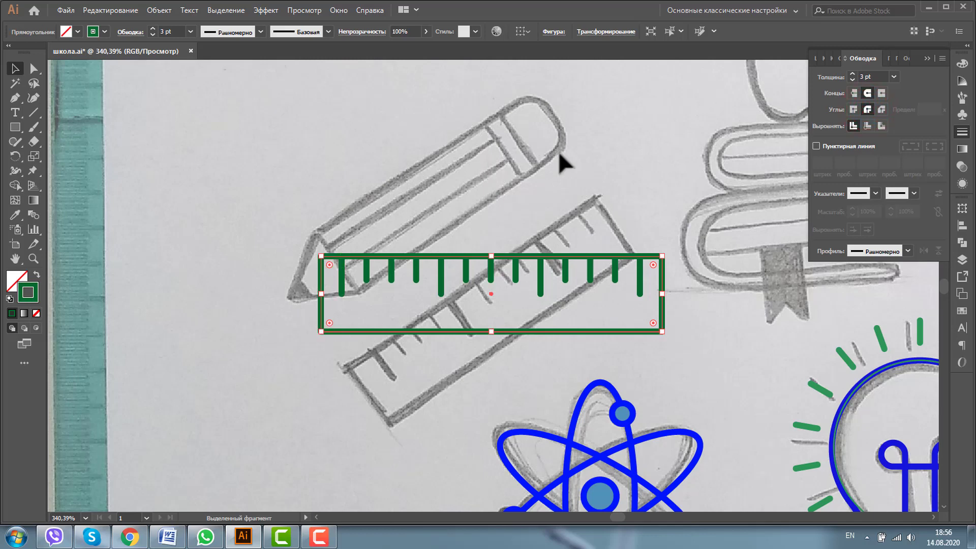
left_click(516, 268, "shift")
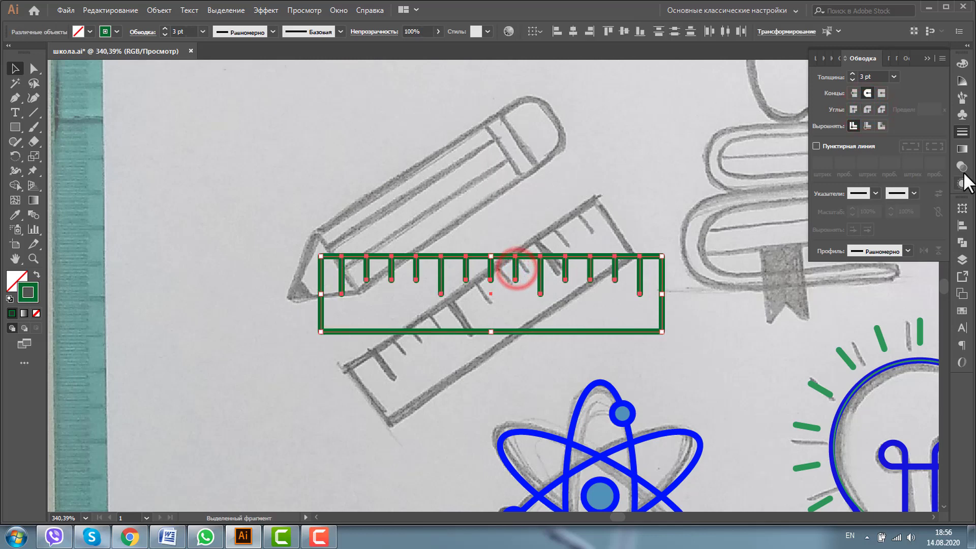
left_click(962, 226)
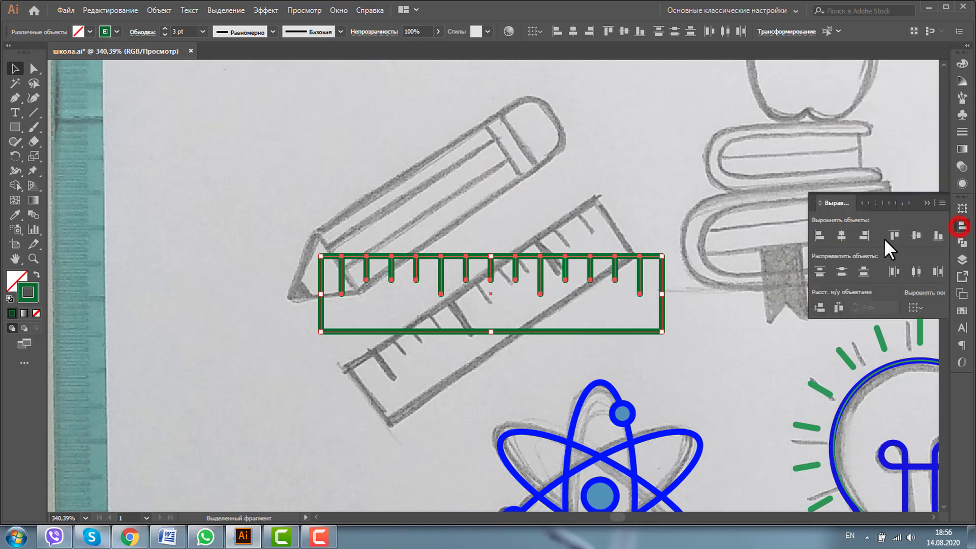
left_click(837, 233)
left_click(531, 175)
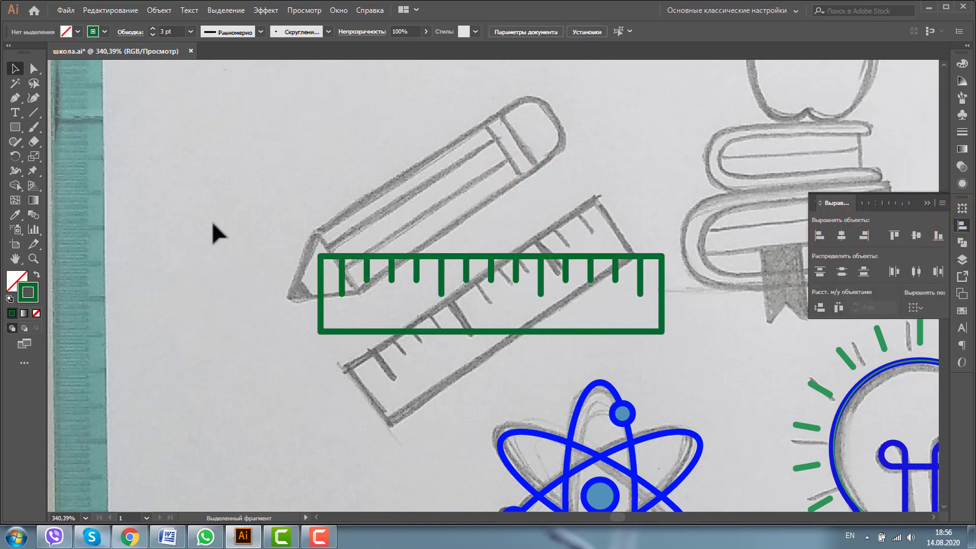
Copy the ruler outline over the pencil sketch, then group the ruler and move it lower left.
left_click_drag(216, 227, 679, 350)
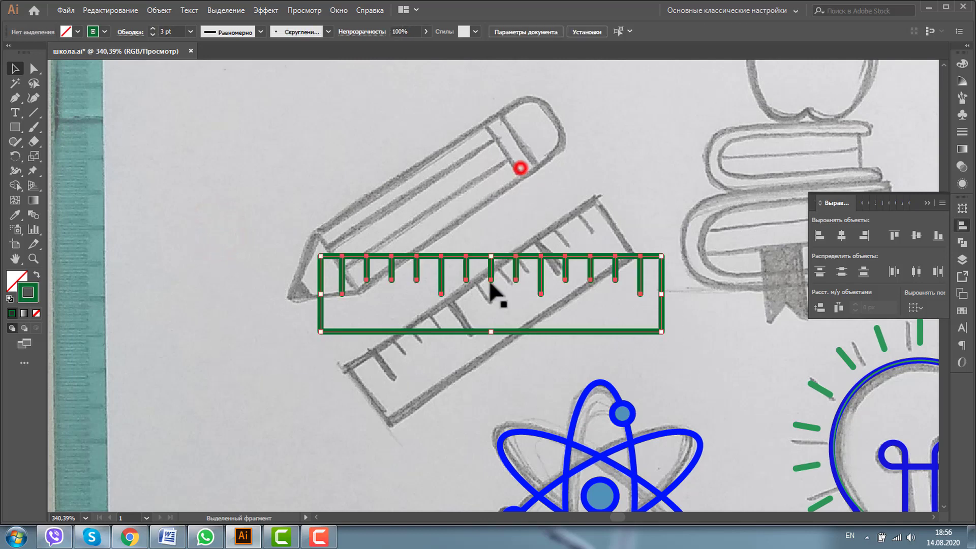
mouse_move(458, 333)
left_mouse_down()
mouse_move(491, 239)
mouse_move(467, 201)
left_mouse_up()
left_click_drag(263, 230, 697, 355)
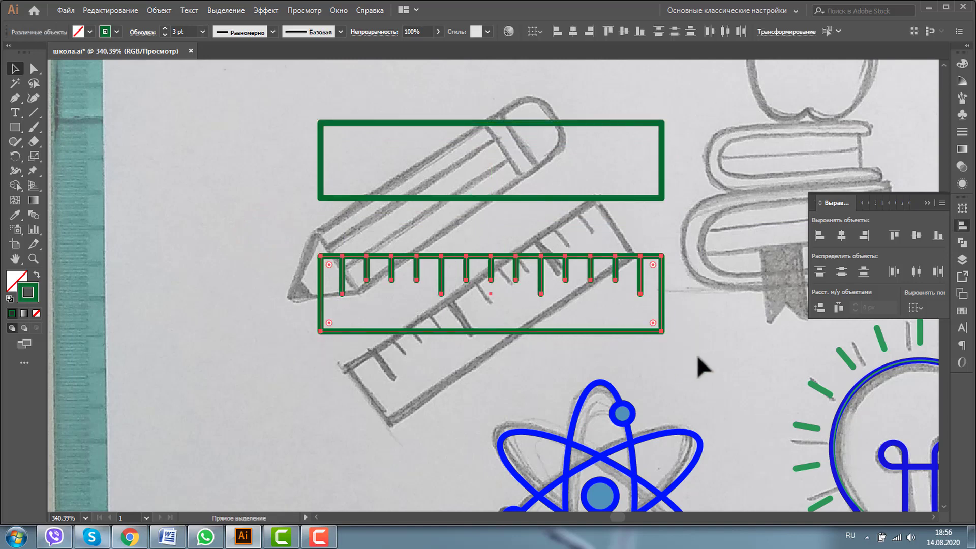
key("ctrl+g")
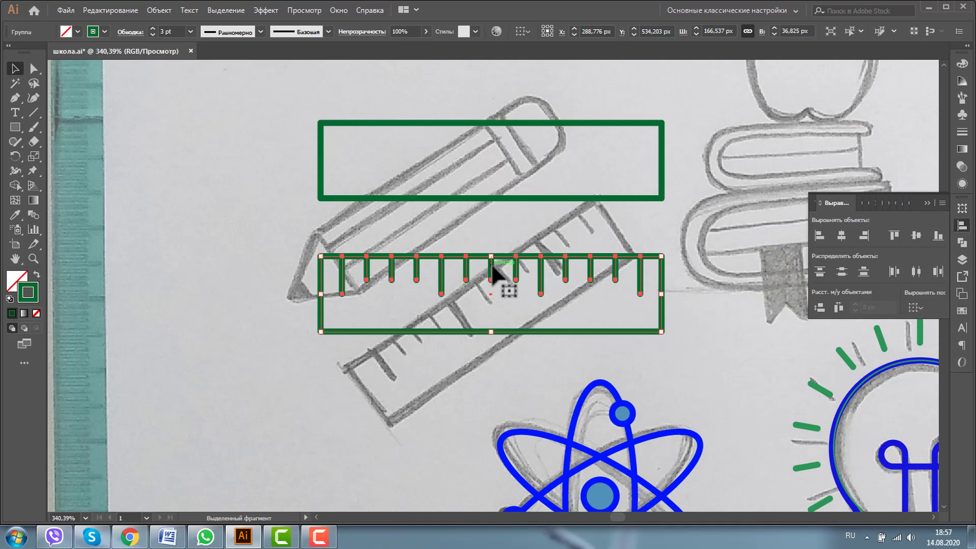
left_click_drag(491, 265, 270, 397)
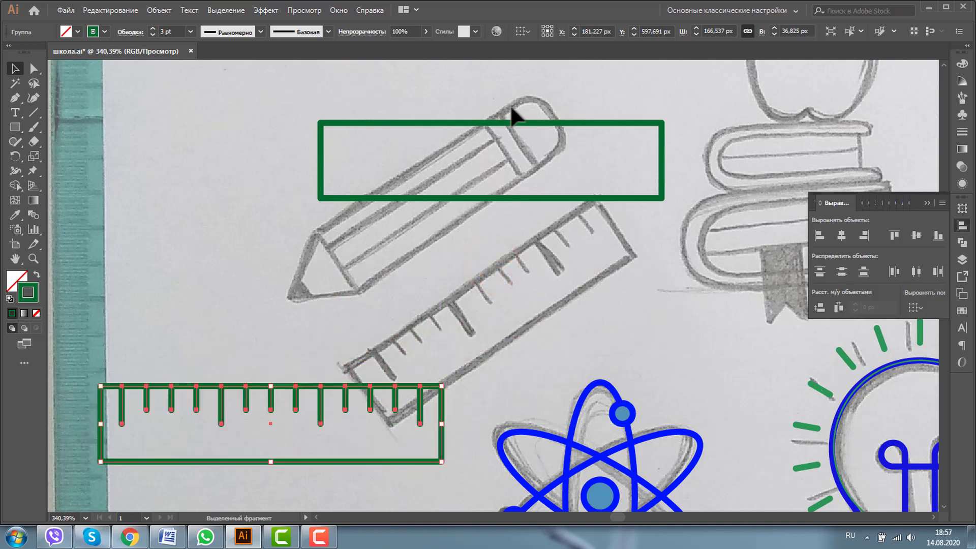
mouse_move(458, 121)
left_mouse_down()
mouse_move(448, 195)
mouse_move(449, 160)
left_mouse_up()
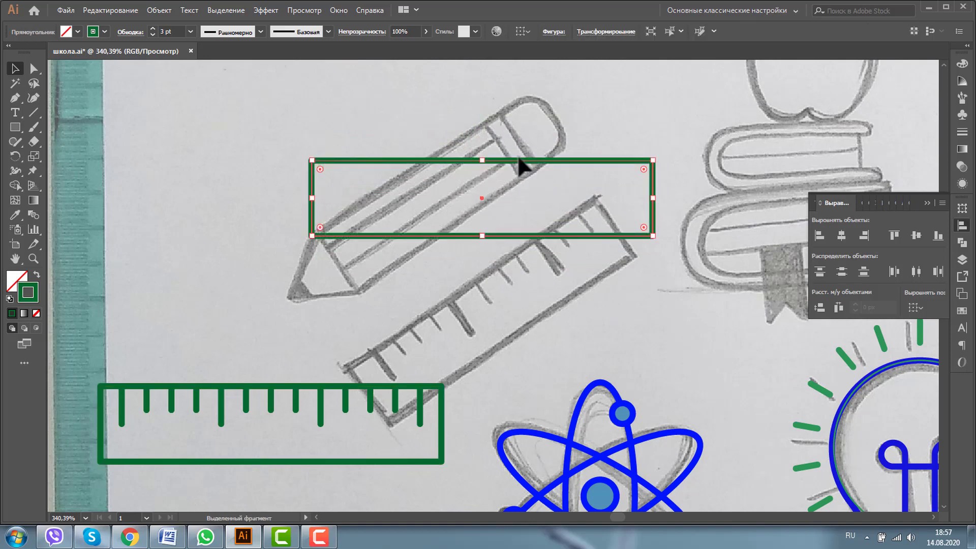
Draw two parallel vertical lines across the pencil rectangle near its right end.
left_click(32, 109)
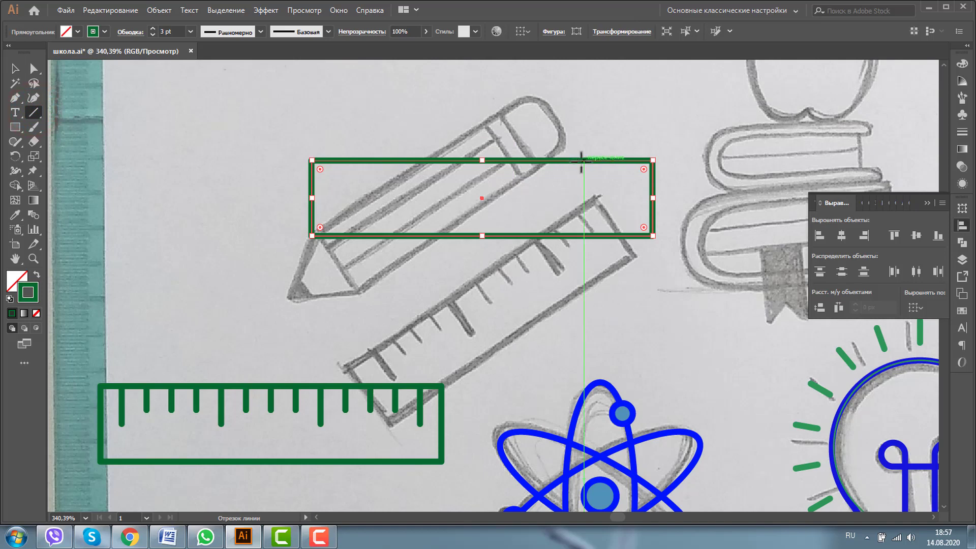
left_click_drag(579, 161, 578, 234)
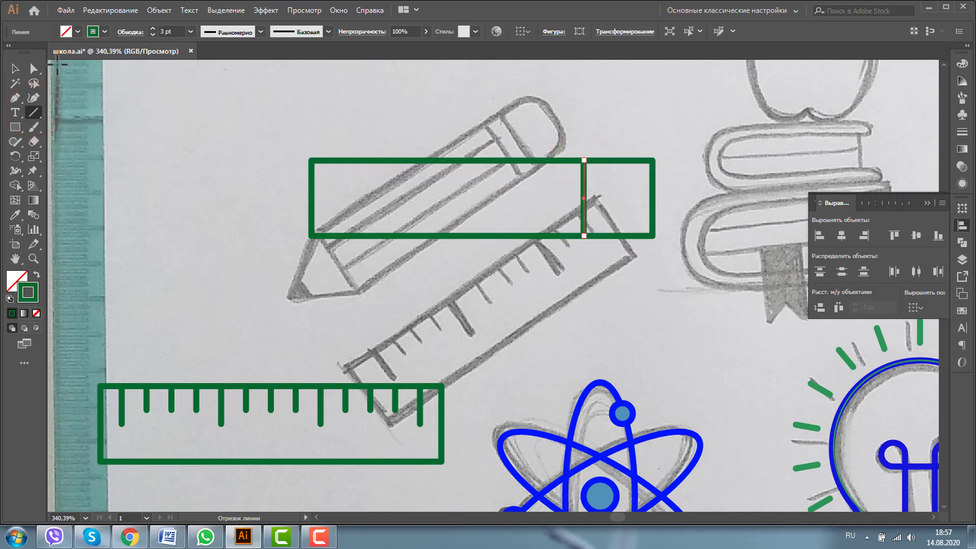
left_click(16, 68)
left_click_drag(584, 197, 565, 193)
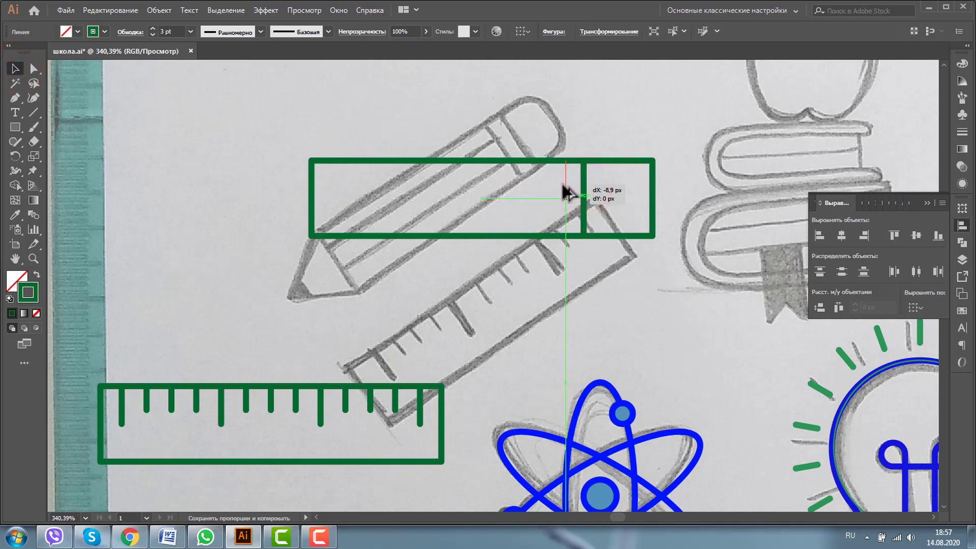
left_click_drag(566, 194, 565, 194)
left_click(638, 162)
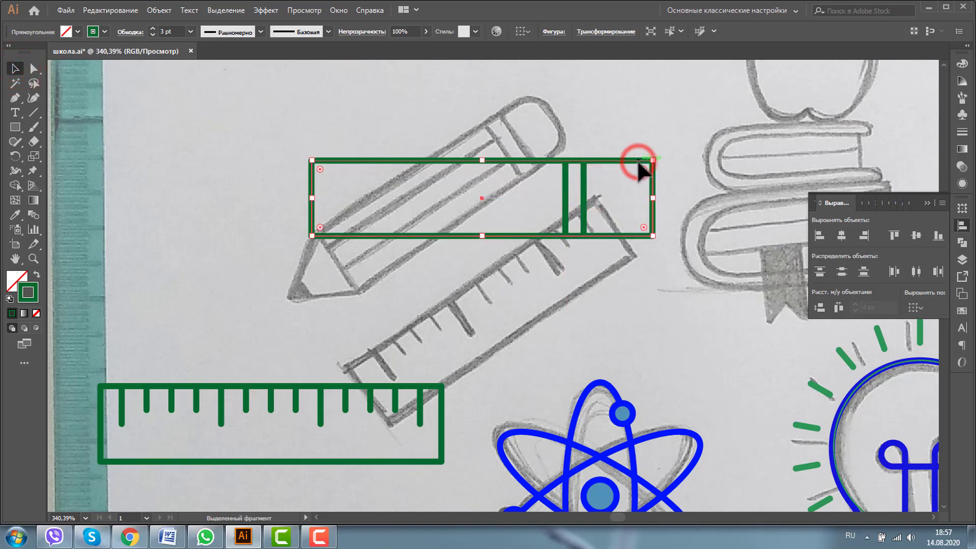
left_click(584, 183)
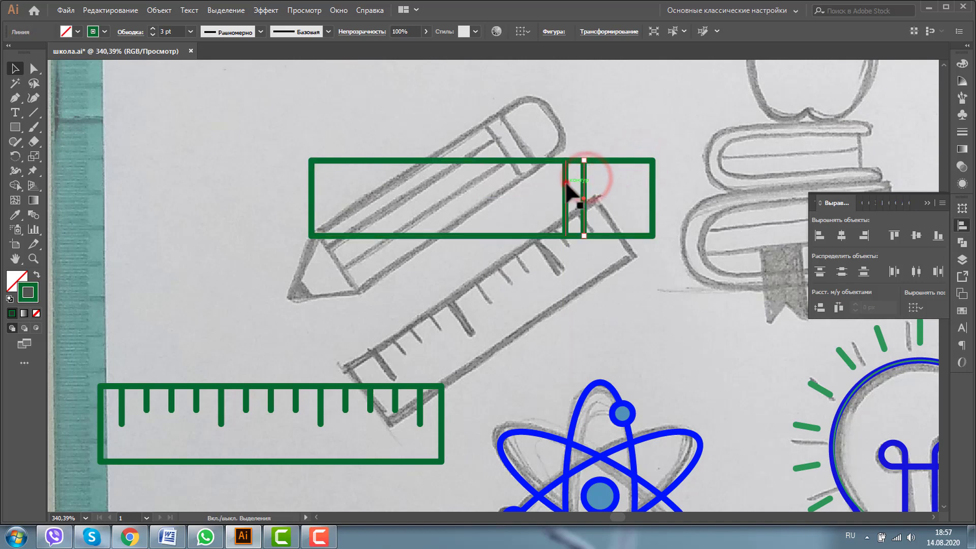
left_click(565, 184, "shift")
left_click_drag(566, 184, 576, 187)
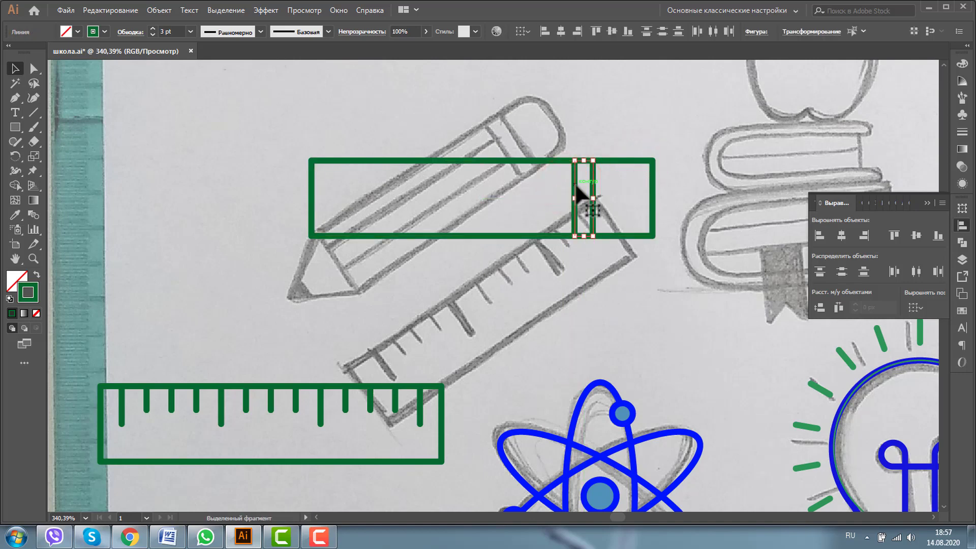
left_click(654, 189)
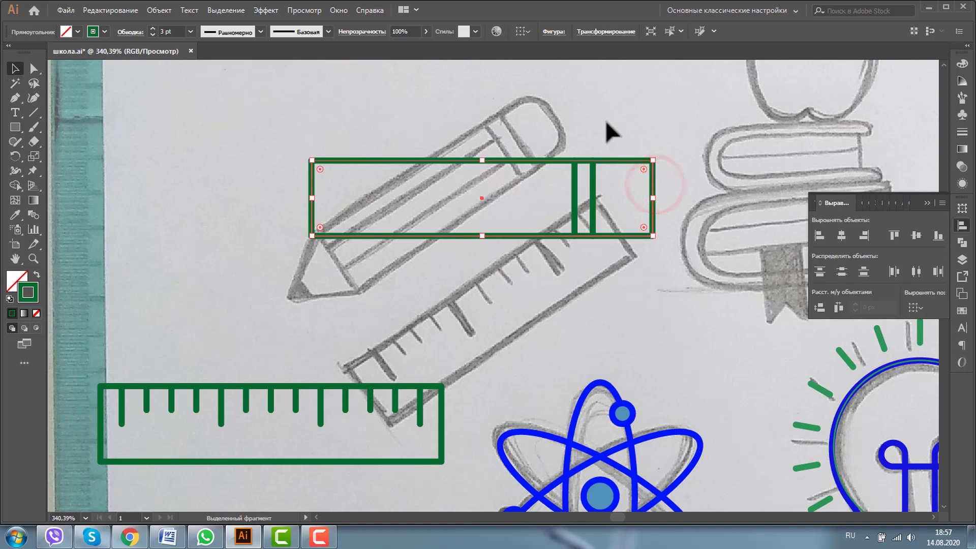
Round the pencil body's right corners into an eraser-like cap.
left_click(33, 68)
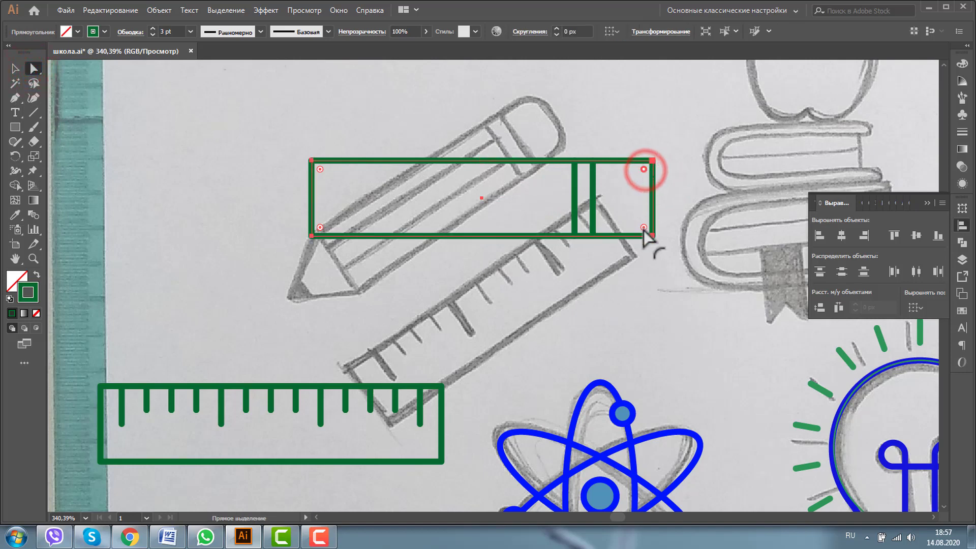
left_click(644, 230)
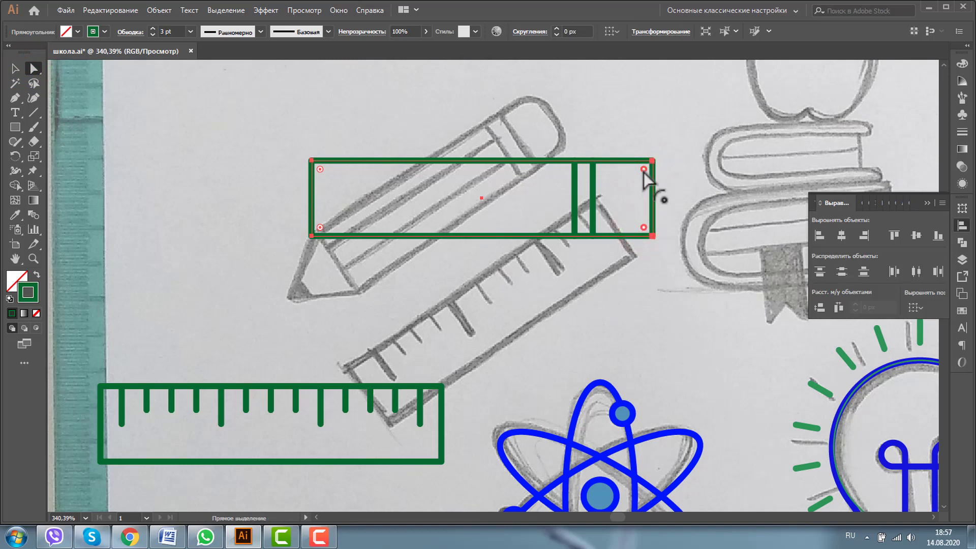
left_click_drag(643, 169, 613, 171)
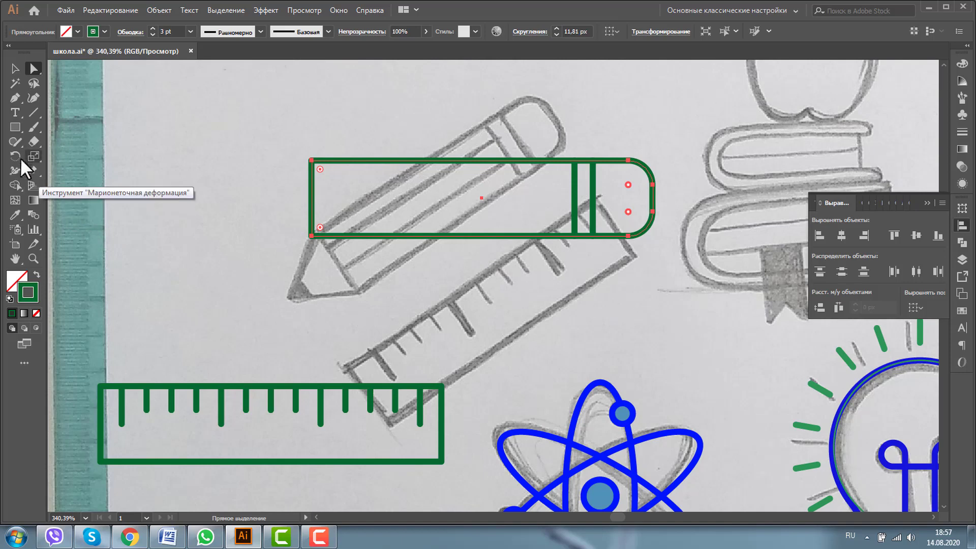
left_click(14, 128)
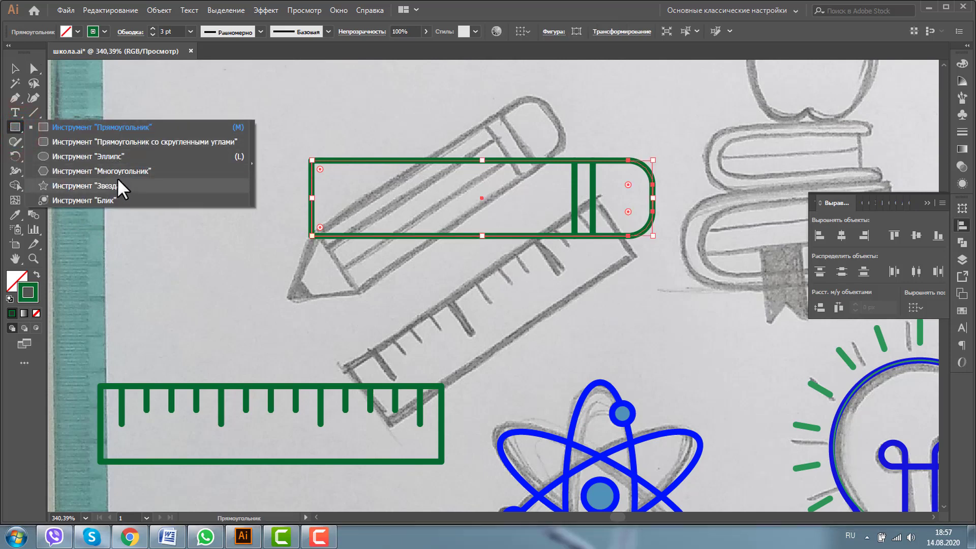
Draw a triangle and rotate it to point left.
left_click(119, 172)
left_click_drag(172, 179, 207, 214)
key("Down")
key("Down")
left_click(13, 67)
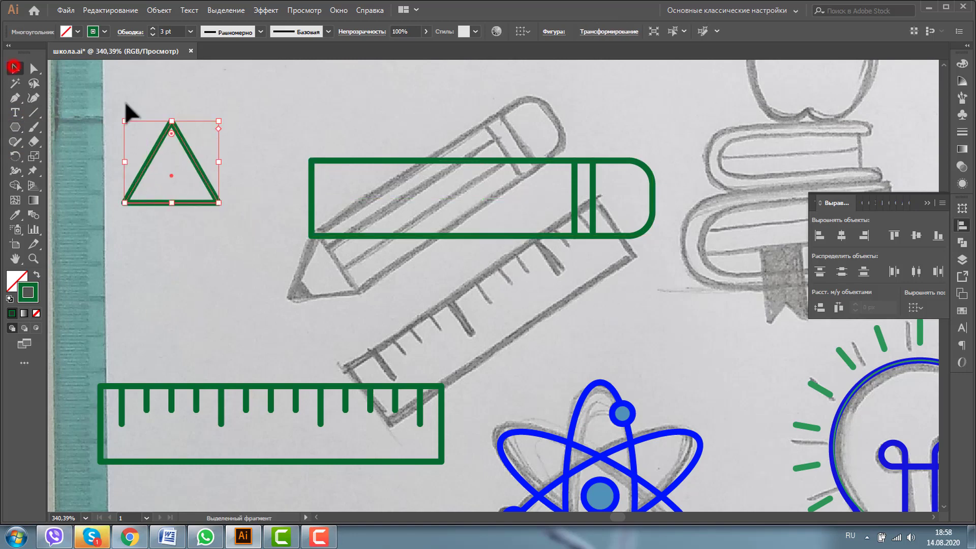
left_click_drag(220, 116, 125, 124)
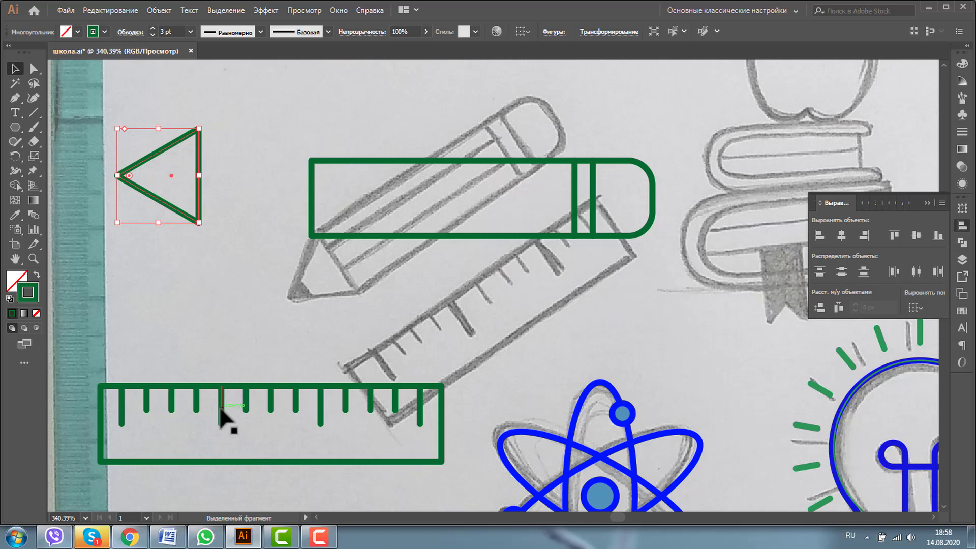
Shorten the pencil body, move the ruler below, and butt the triangle against the body's left end.
left_click_drag(220, 409, 434, 270)
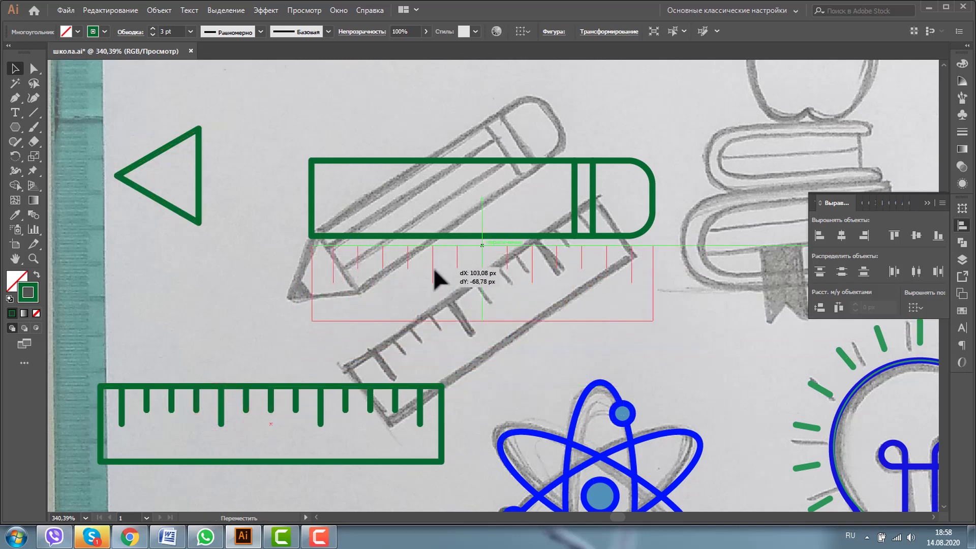
left_click_drag(435, 270, 434, 270)
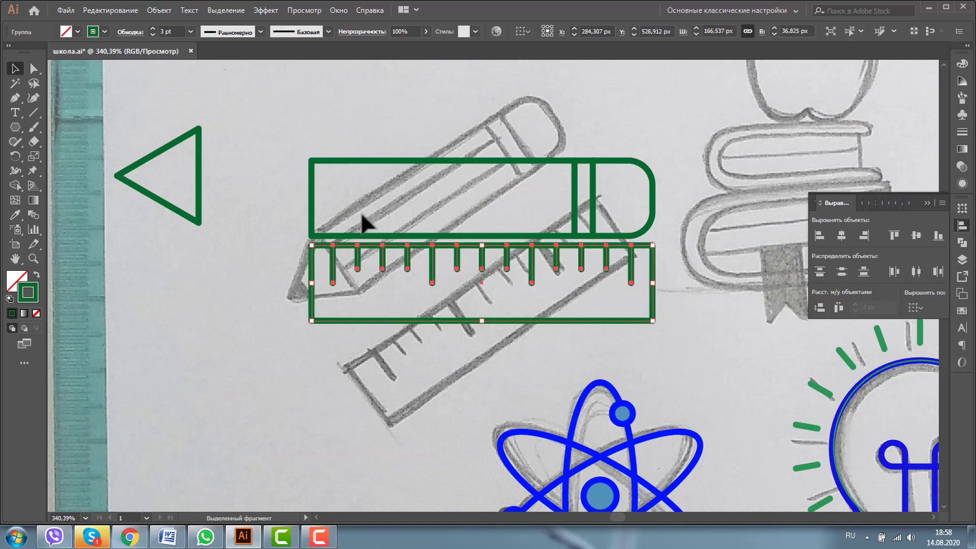
left_click(311, 196)
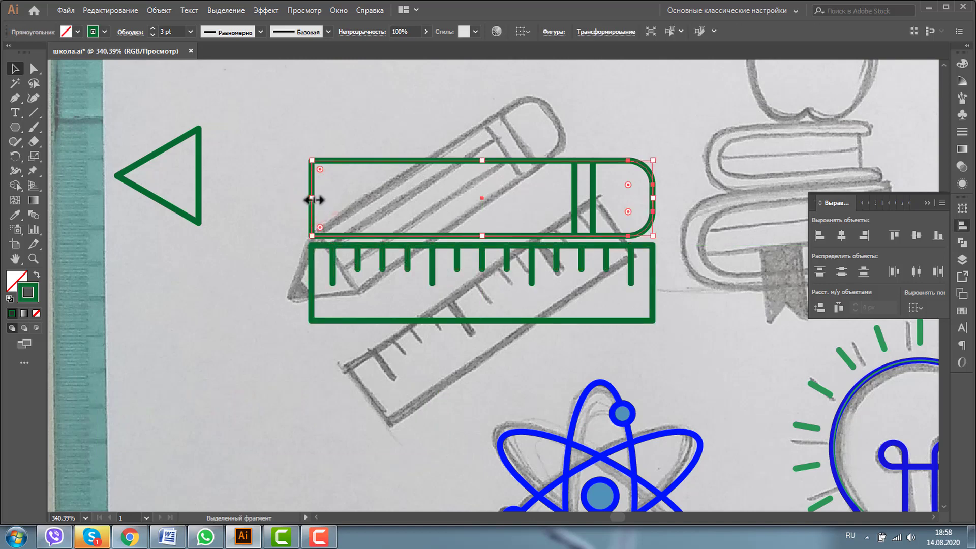
left_click_drag(312, 198, 391, 198)
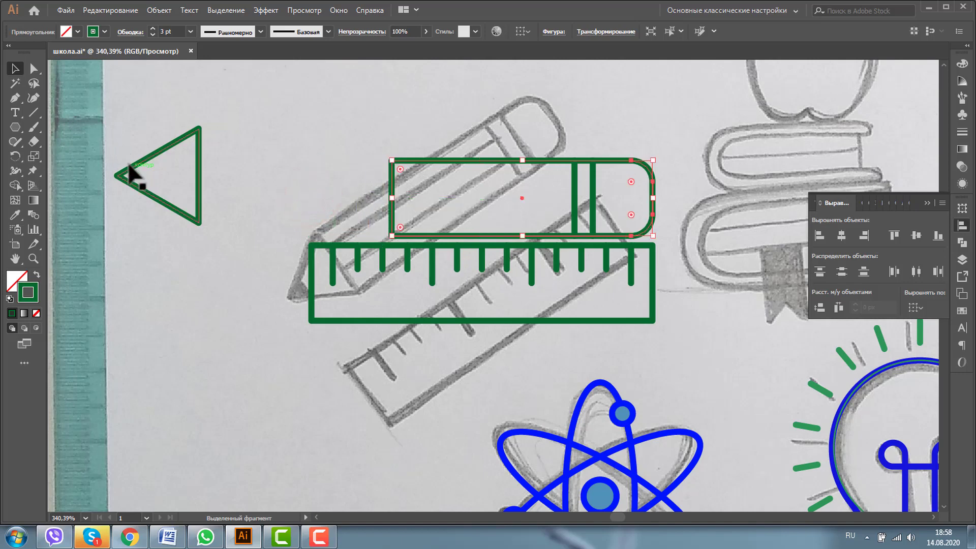
mouse_move(128, 178)
left_mouse_down()
mouse_move(305, 190)
mouse_move(297, 184)
left_mouse_up()
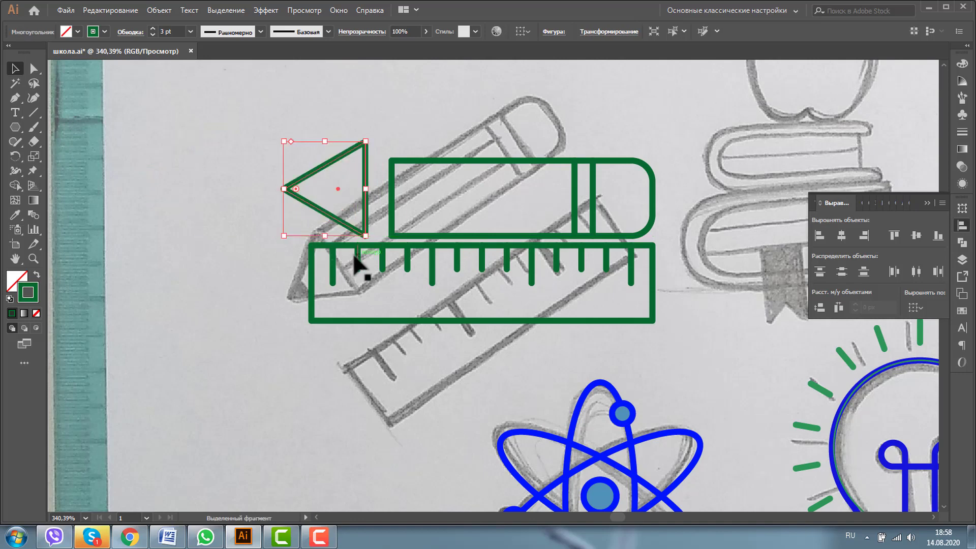
left_click_drag(355, 256, 342, 312)
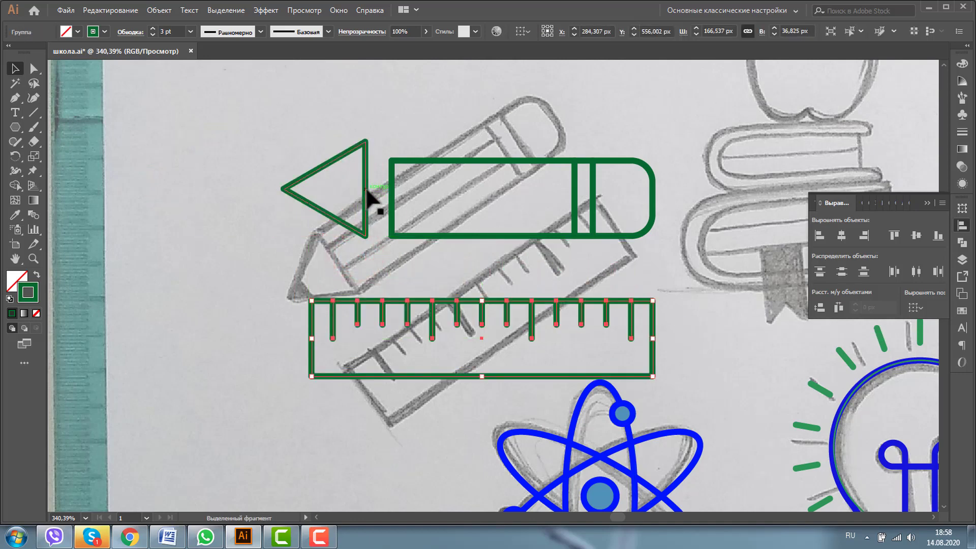
left_click_drag(369, 191, 382, 198)
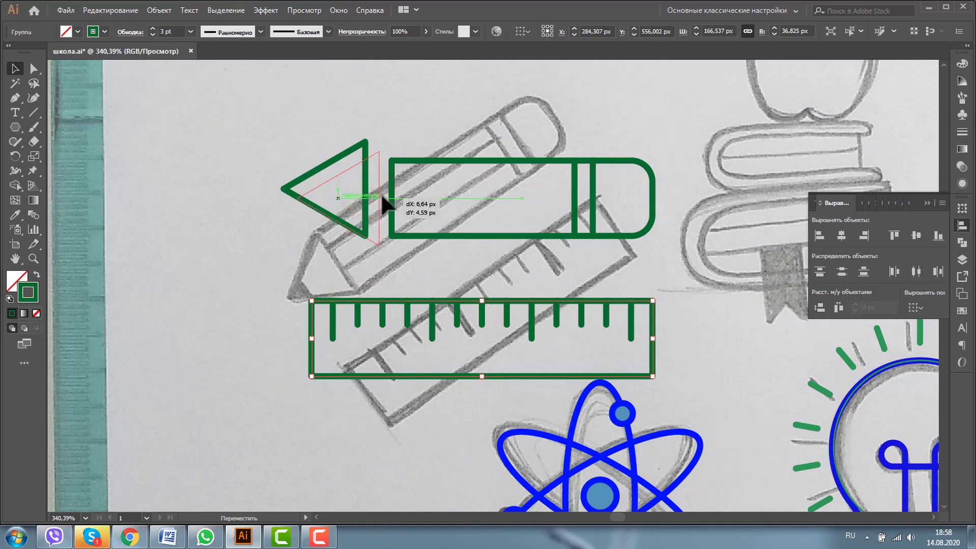
left_click_drag(383, 197, 392, 197)
left_click(32, 257)
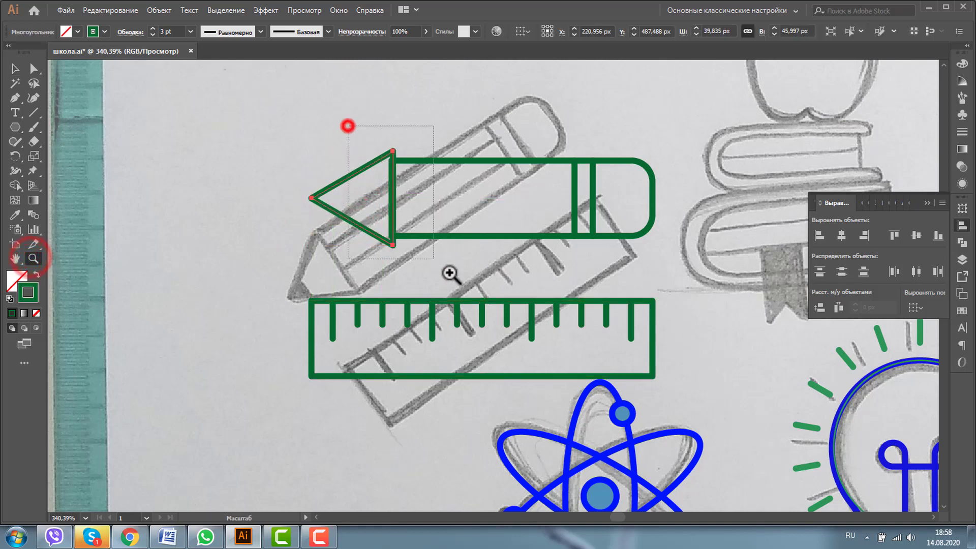
Nudge the triangle against the pencil body and switch to Outline view to inspect its top corner.
left_click_drag(346, 127, 451, 273)
left_click(15, 68)
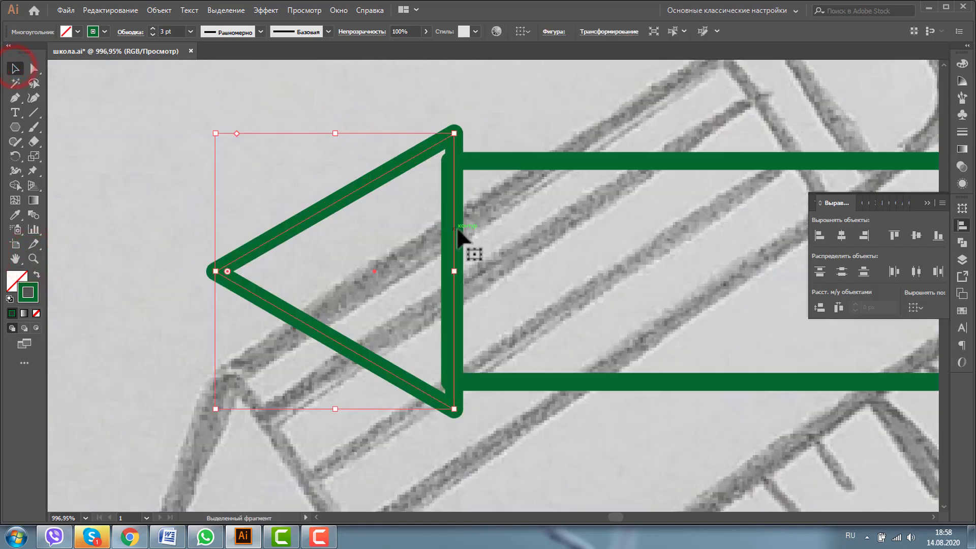
left_click_drag(456, 229, 446, 222)
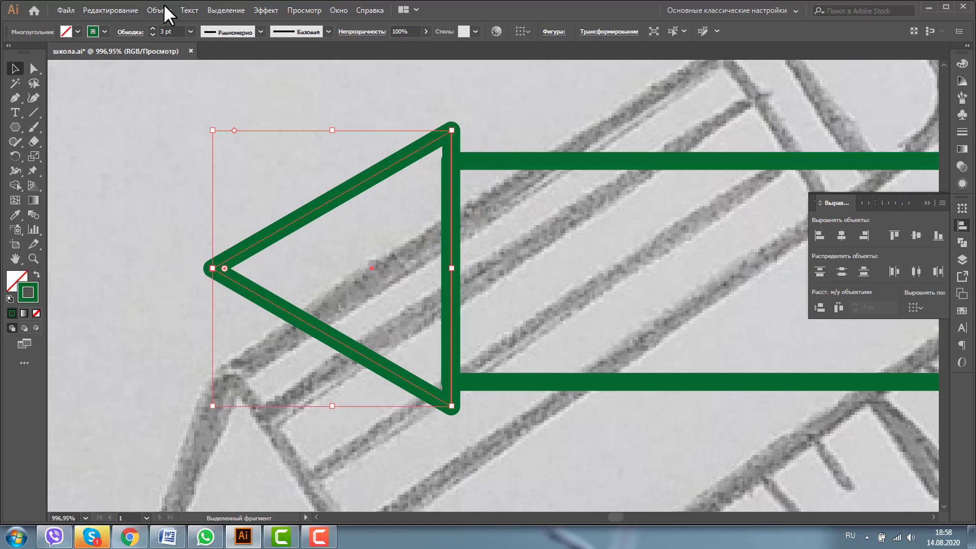
key("ctrl+t")
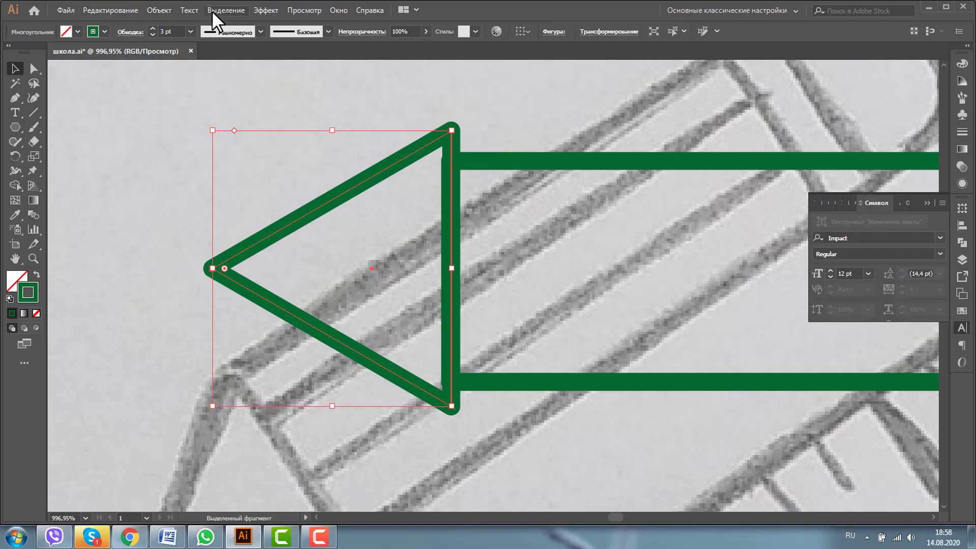
key("ctrl+y")
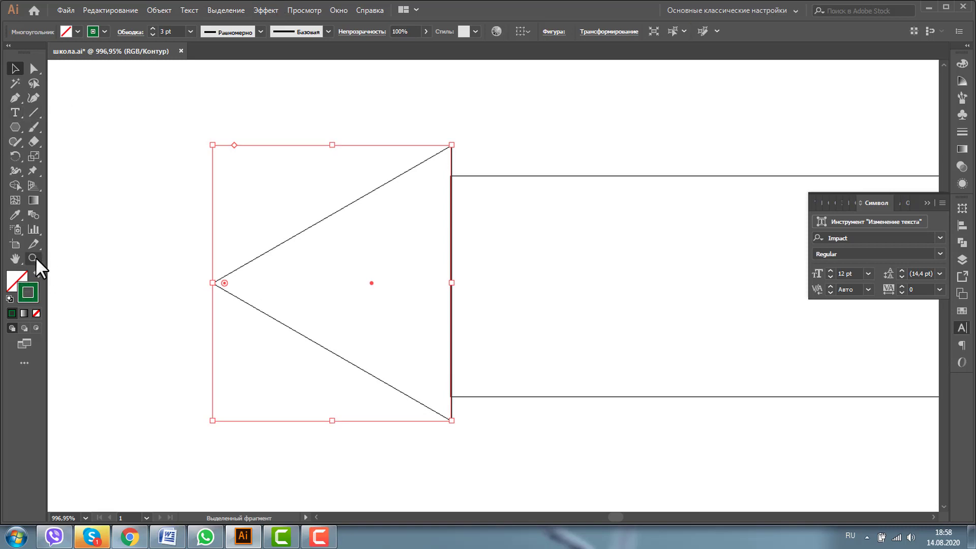
left_click(32, 259)
left_click_drag(429, 169, 497, 201)
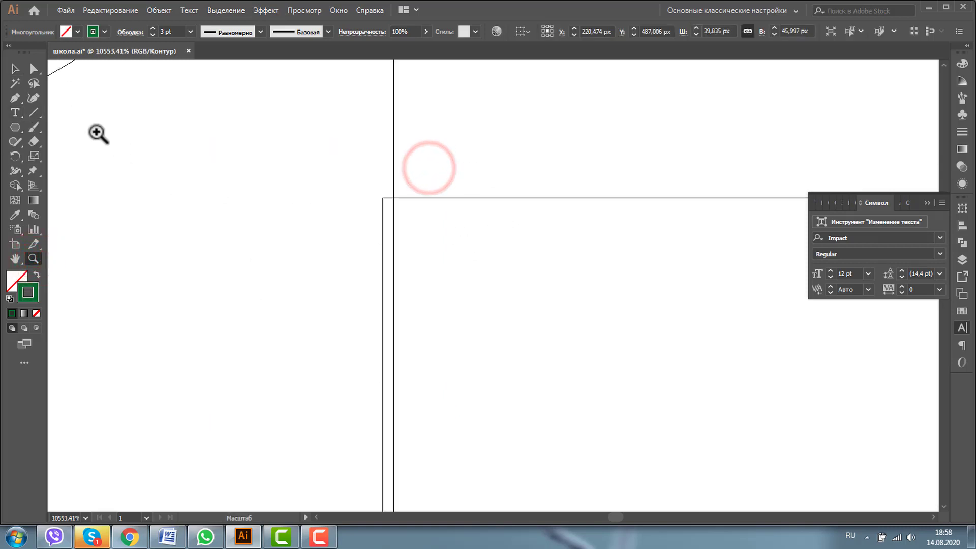
left_click(16, 67)
mouse_move(432, 152)
left_mouse_down()
mouse_move(357, 130)
mouse_move(383, 148)
left_mouse_up()
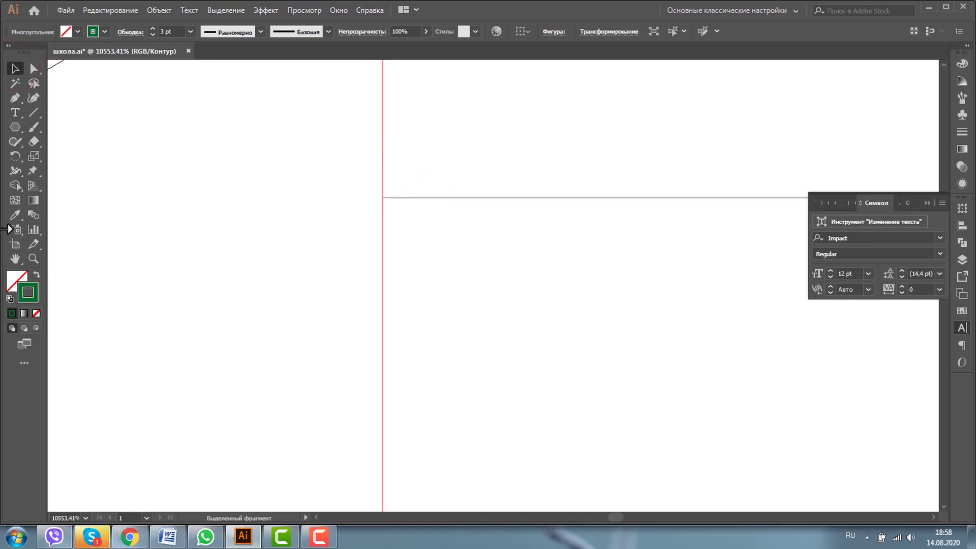
Shrink the triangle's height so its top corner meets the body's top edge.
left_click(32, 258)
left_click(525, 316, "alt")
left_click(432, 286, "alt")
left_click(613, 350, "alt")
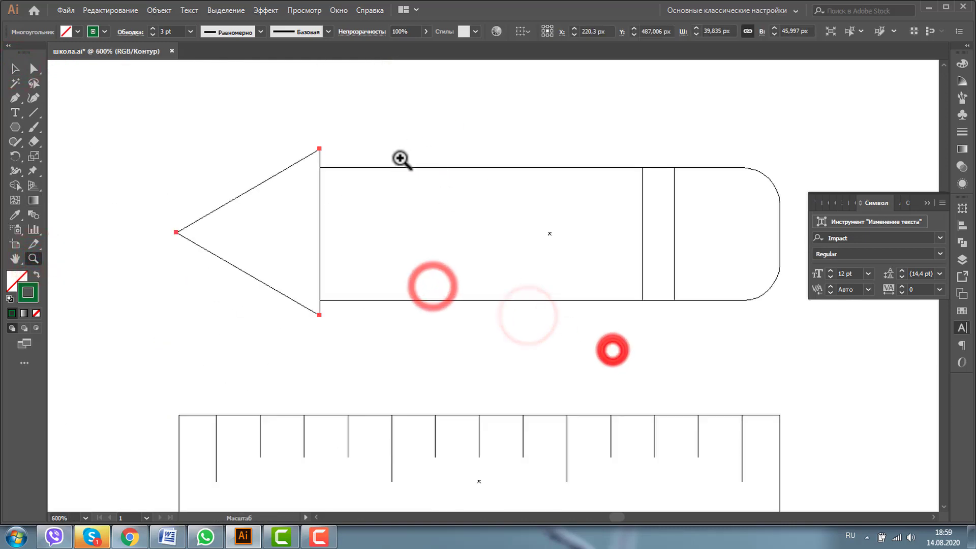
left_click(15, 68)
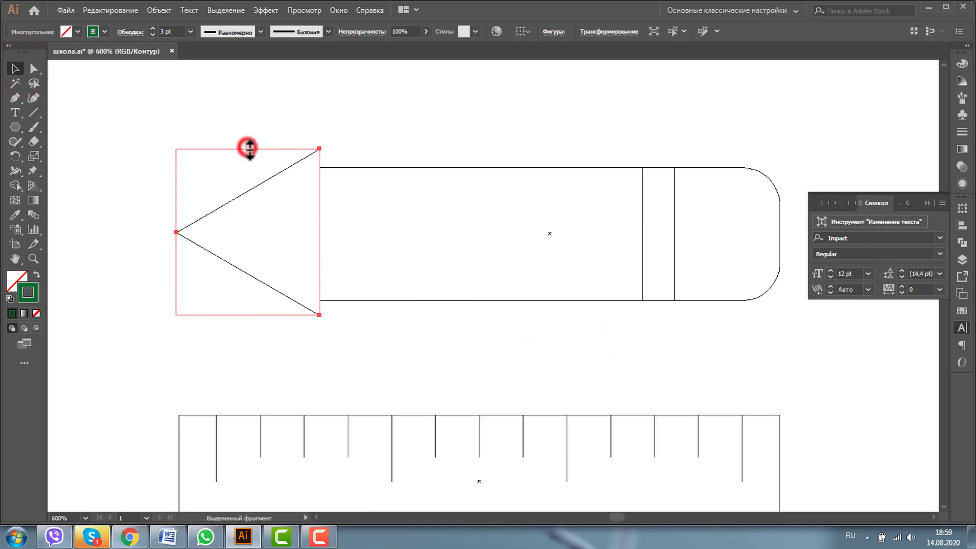
mouse_move(249, 148)
left_mouse_down()
mouse_move(248, 164)
mouse_move(369, 199)
left_mouse_up()
left_click(33, 258)
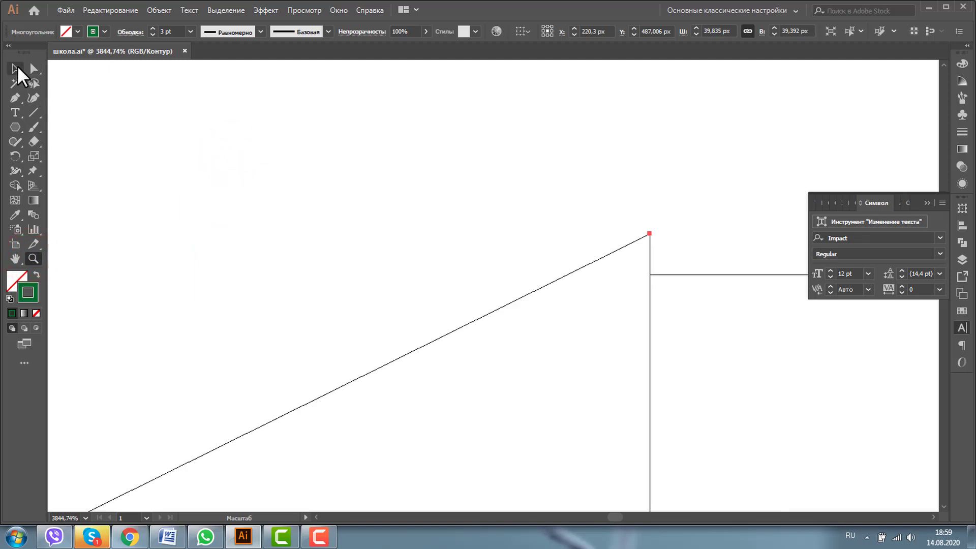
left_click(15, 67)
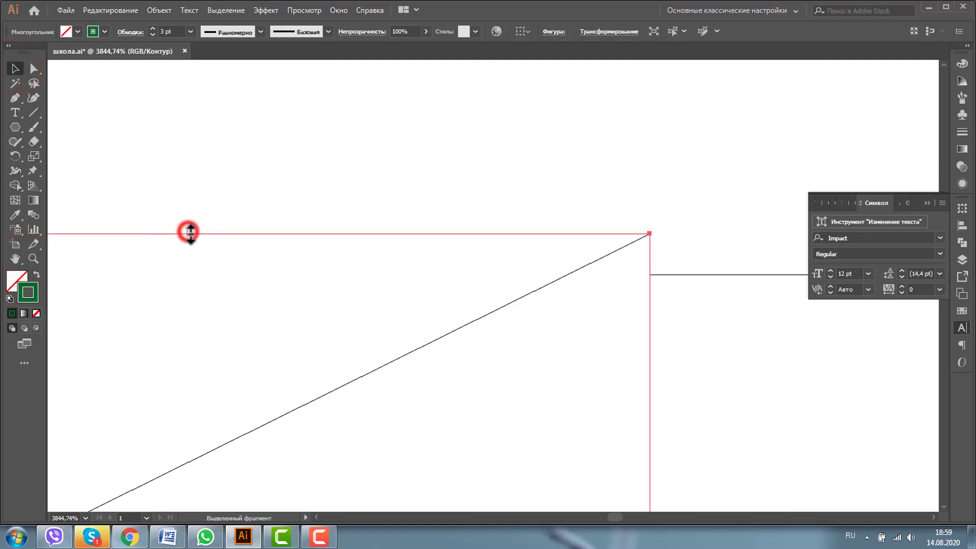
left_click_drag(191, 233, 187, 275)
left_click(33, 258)
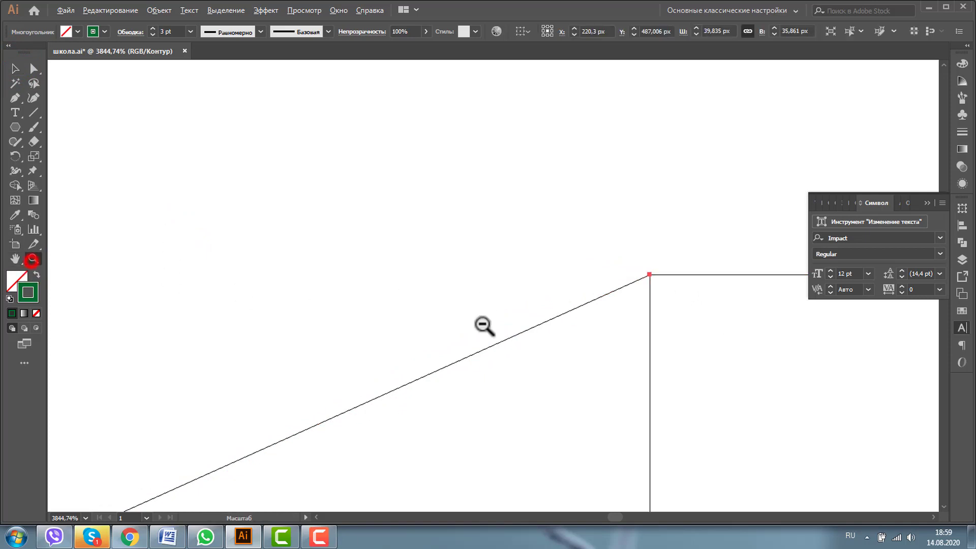
Stretch the triangle's bottom corner to the body's bottom edge and return to Preview.
left_click(484, 325, "alt")
left_click(512, 323, "alt")
left_click(513, 323, "alt")
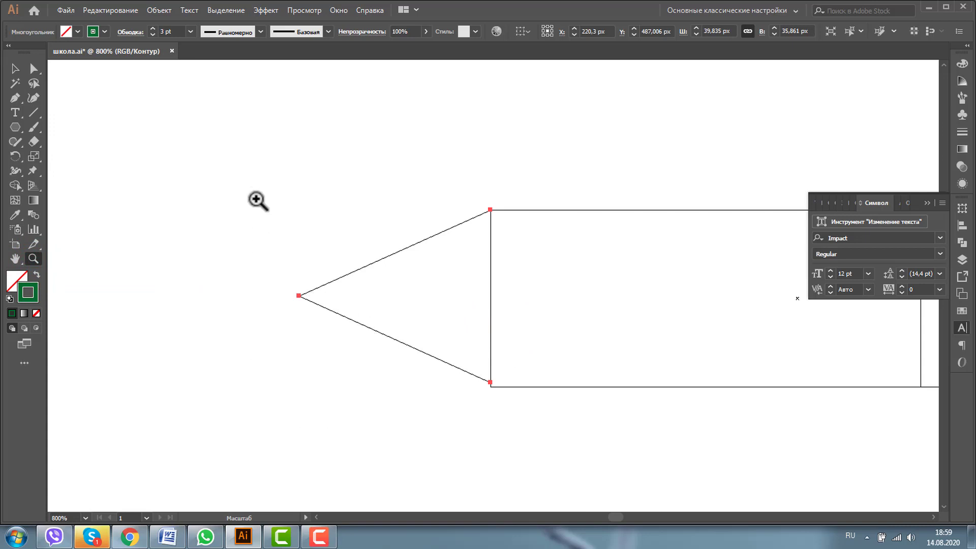
left_click_drag(257, 196, 657, 498)
left_click(14, 68)
left_click(359, 162)
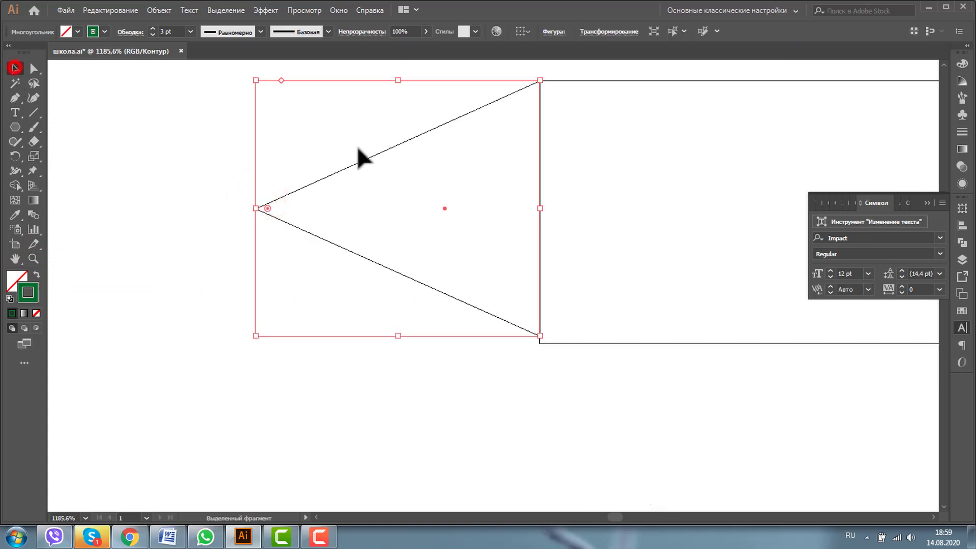
left_click_drag(399, 338, 399, 343)
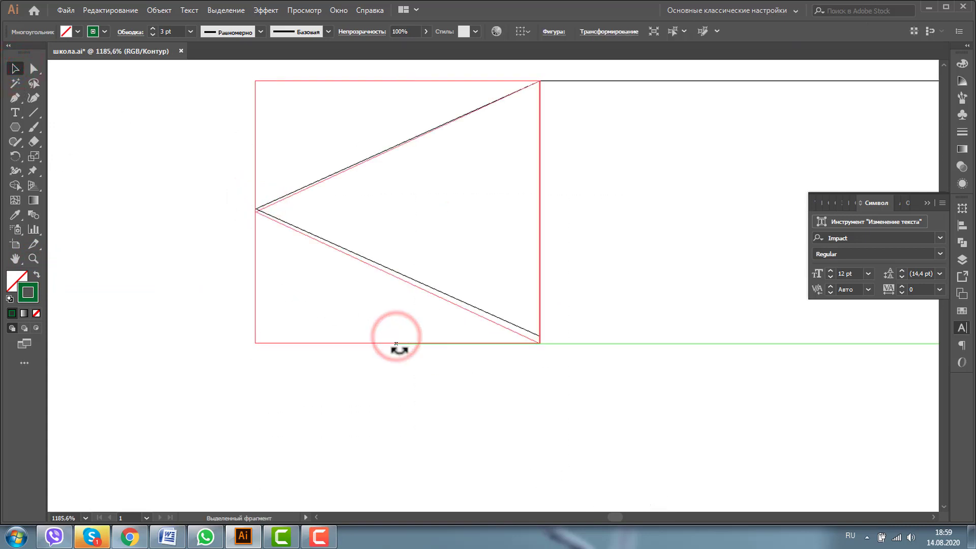
key("ctrl+y")
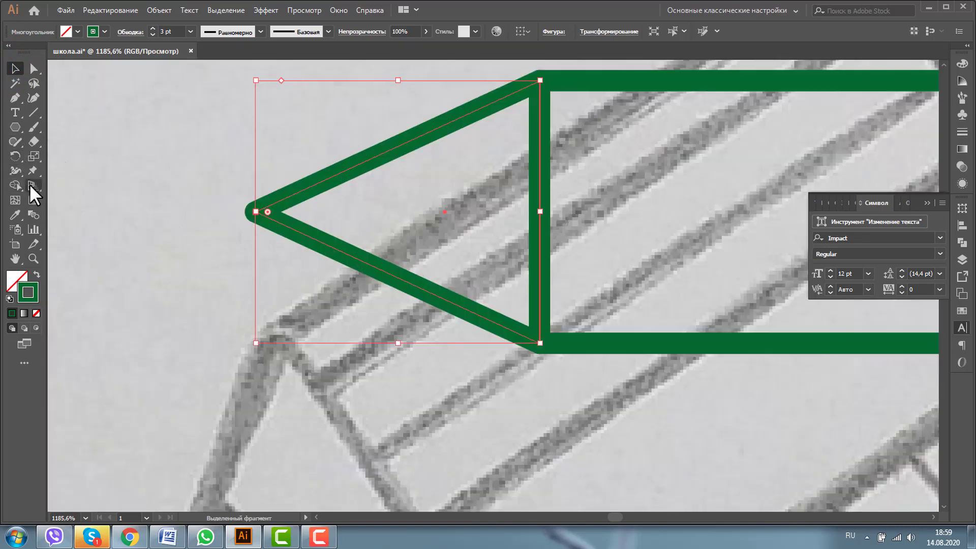
Draw a square over the pencil tip and Shape Builder it down to a small lead triangle.
key("m")
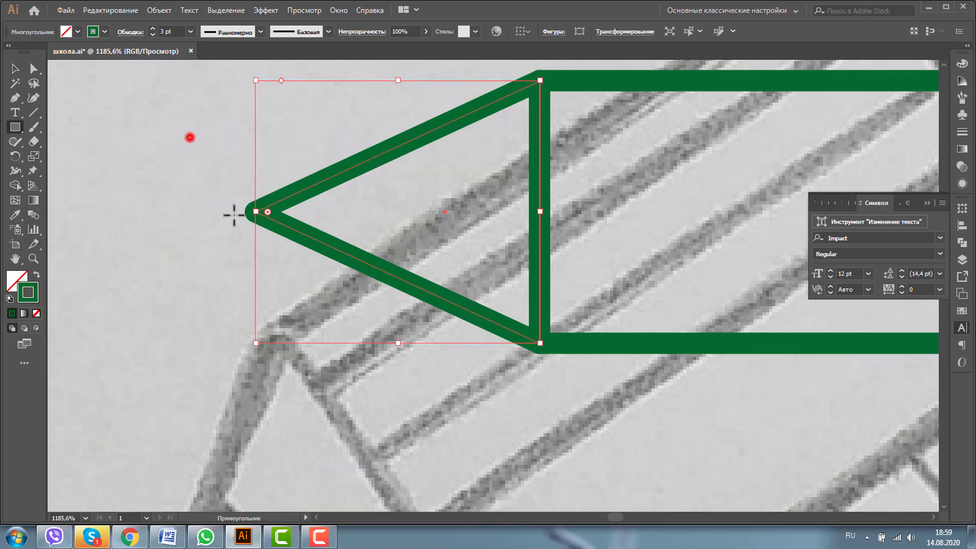
left_click_drag(190, 137, 341, 288)
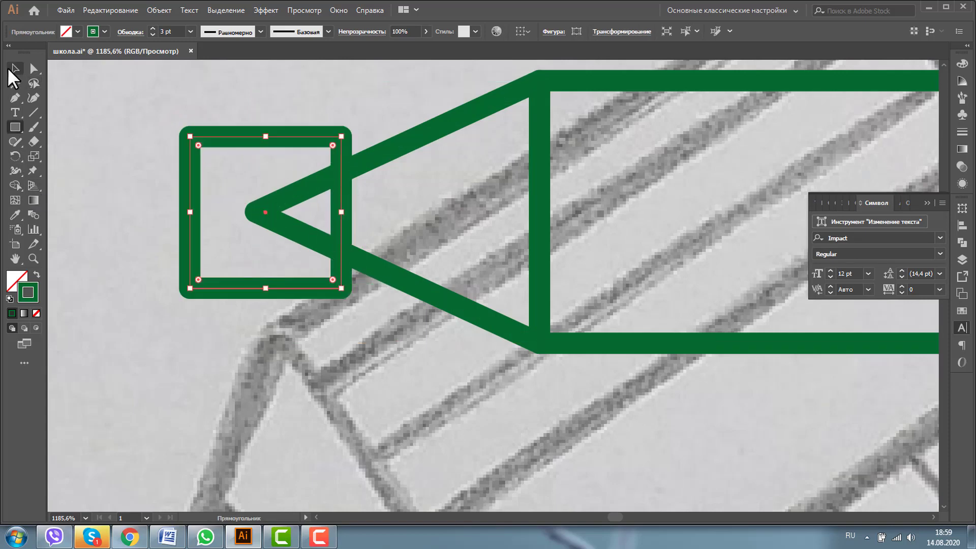
left_click(13, 70)
left_click(416, 141, "shift")
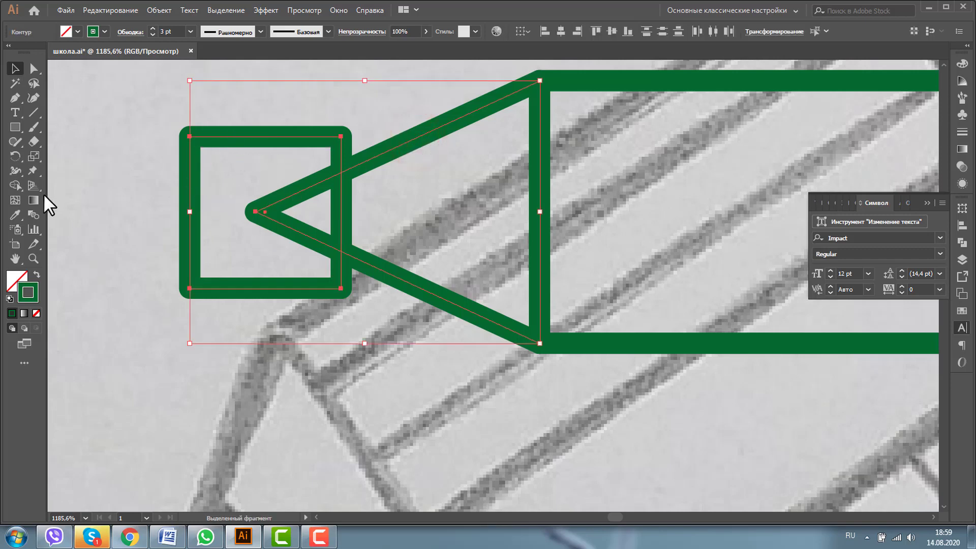
left_click(15, 185)
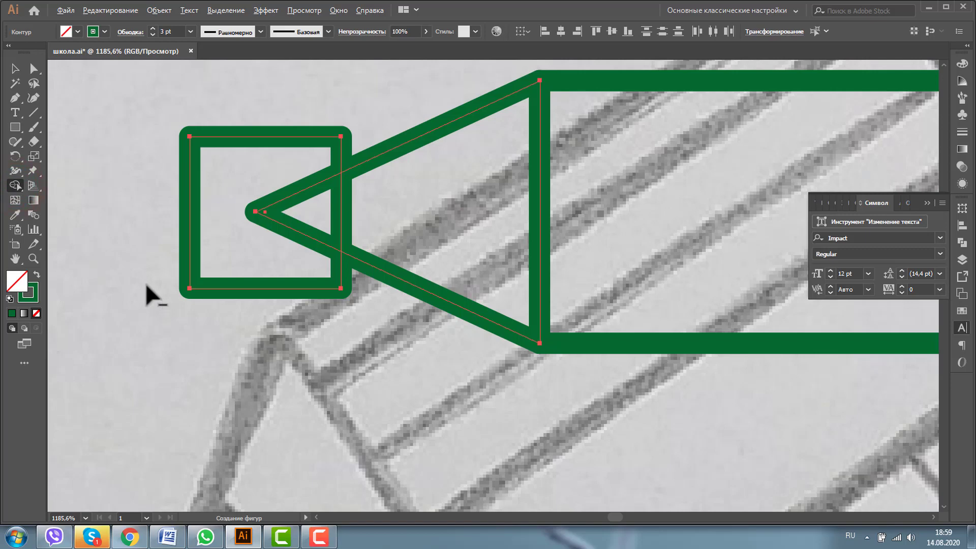
left_click_drag(130, 282, 203, 262)
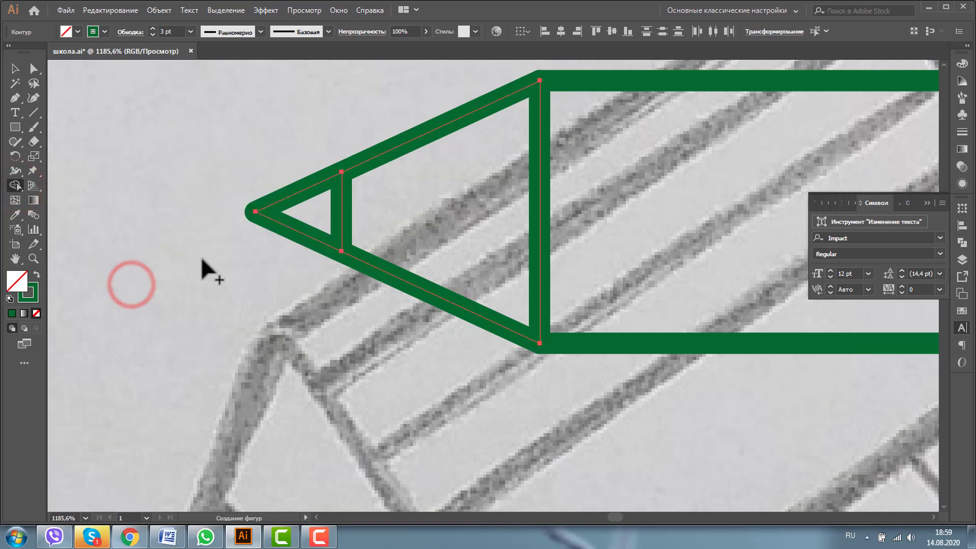
left_click(15, 68)
left_click(148, 115)
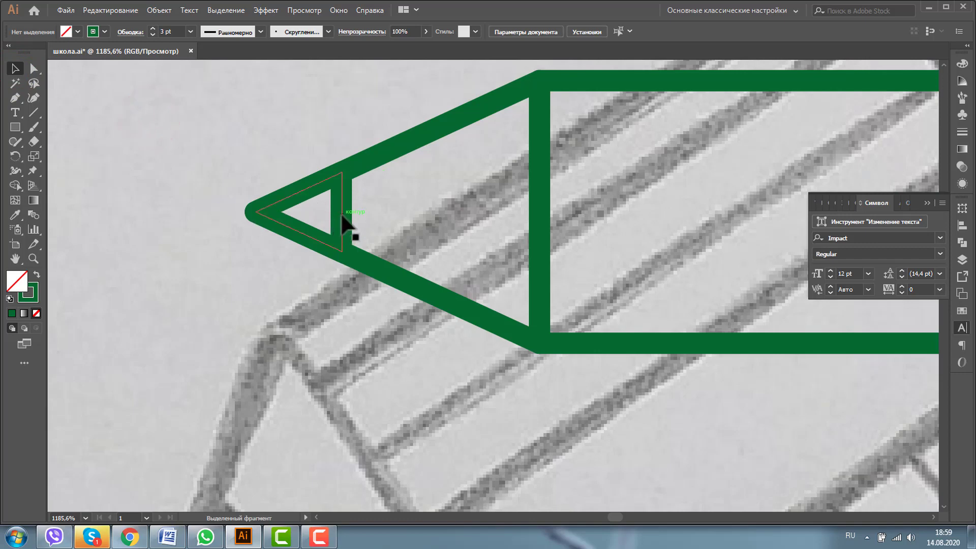
Check that the lead triangle is a separate piece, undo the test move, and zoom out.
left_click_drag(342, 216, 201, 154)
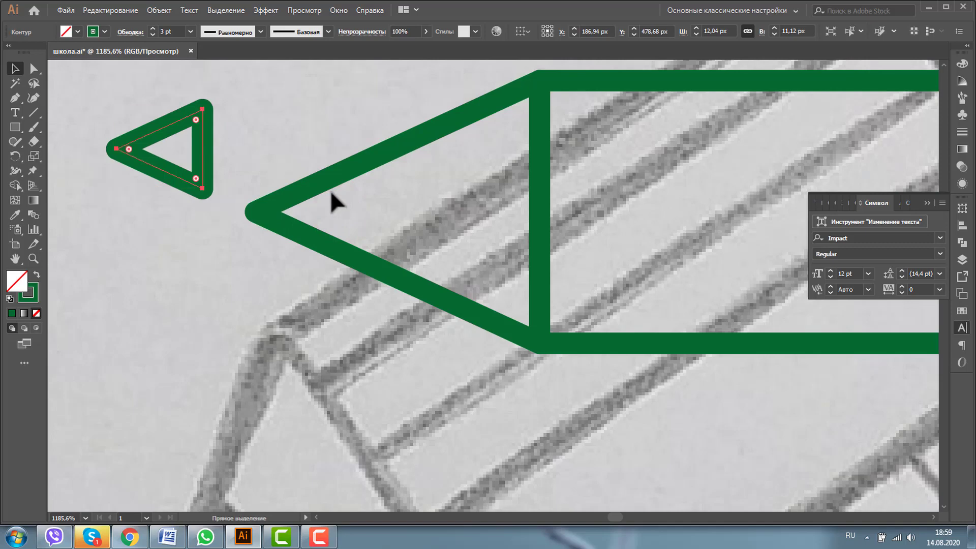
key("ctrl+z")
left_click(33, 258)
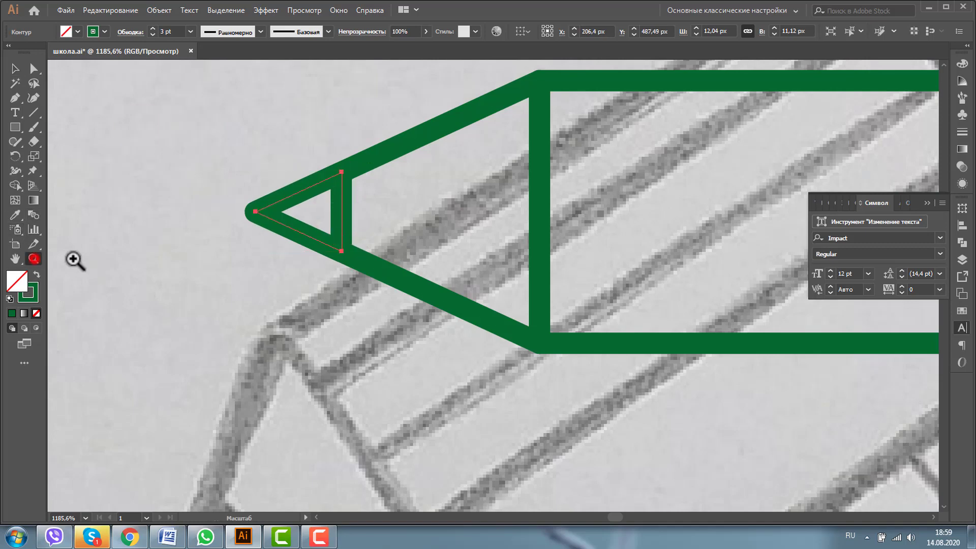
left_click(575, 265, "alt")
left_click(575, 266, "alt")
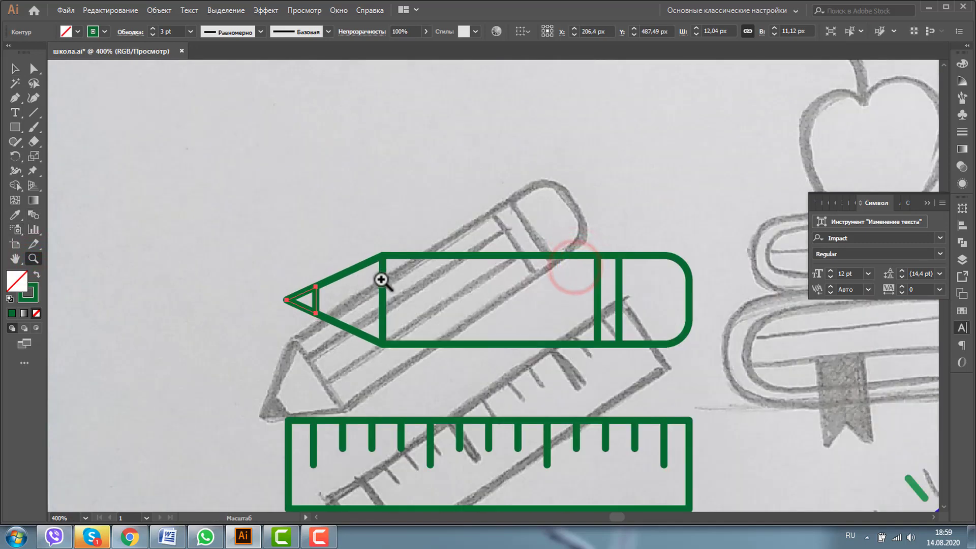
Copy a pencil line, rotate it horizontal and extend it along the body as a stripe.
left_click(15, 68)
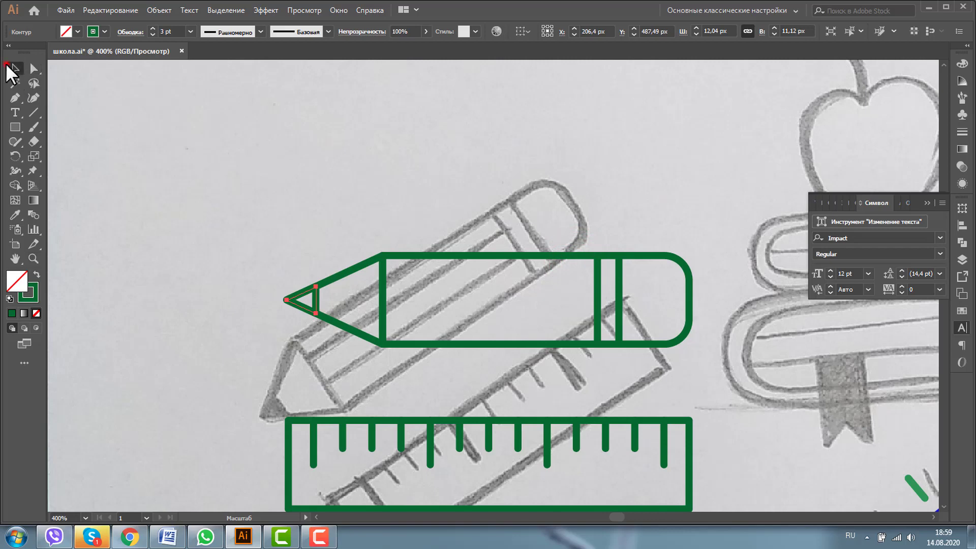
left_click_drag(597, 283, 468, 283)
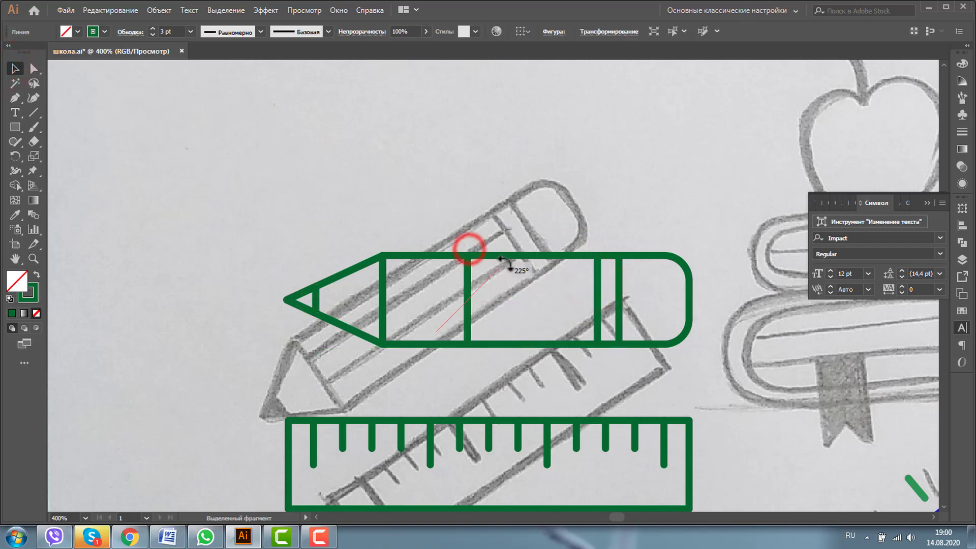
left_click_drag(469, 250, 534, 297)
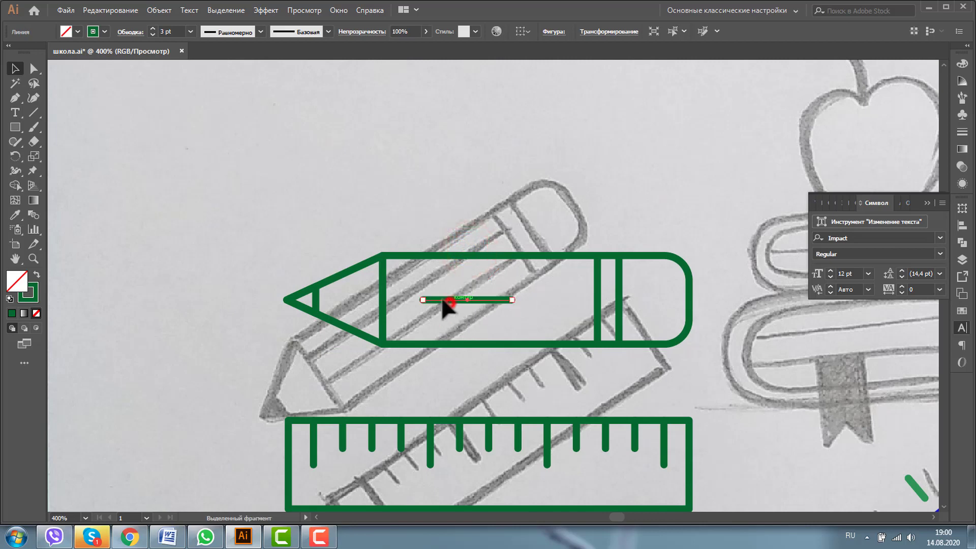
left_click_drag(448, 301, 412, 287)
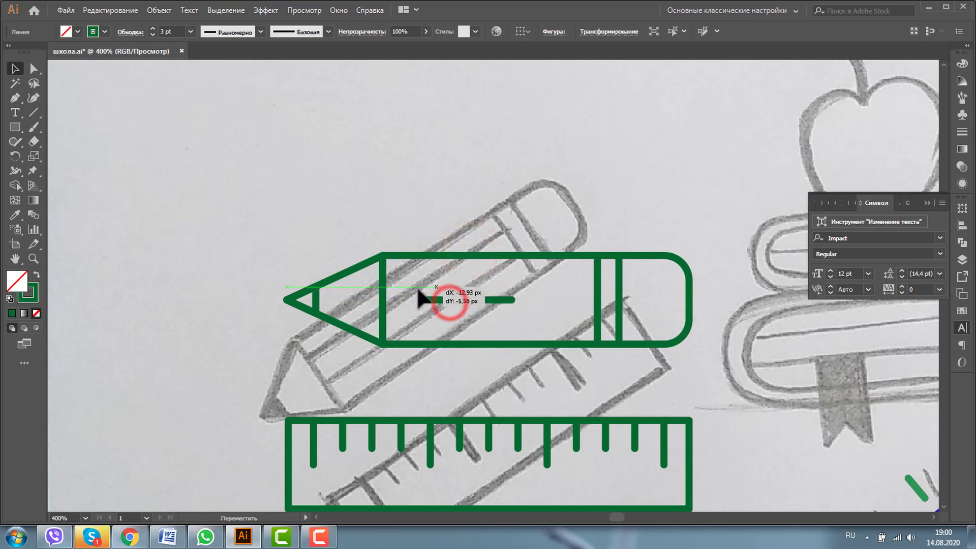
left_click(34, 68)
left_click(475, 287)
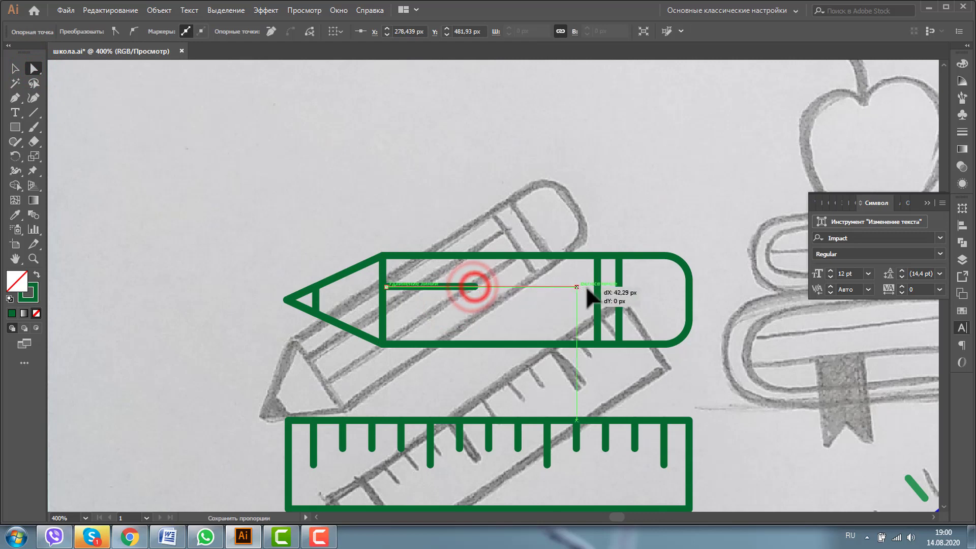
left_click_drag(475, 287, 597, 287)
Duplicate the stripe slightly lower for a second body stripe, then zoom out to 200%.
left_click(16, 69)
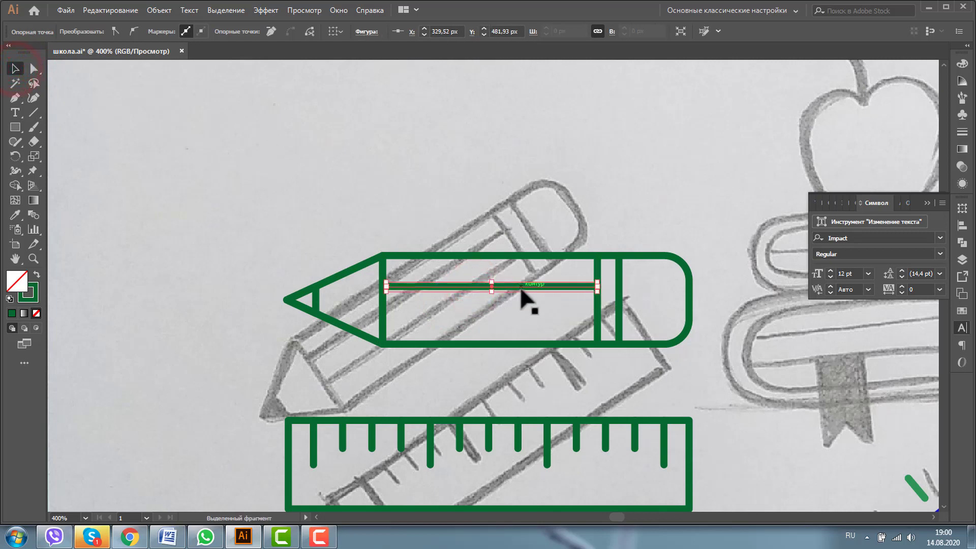
left_click_drag(521, 289, 518, 319)
left_click(533, 191)
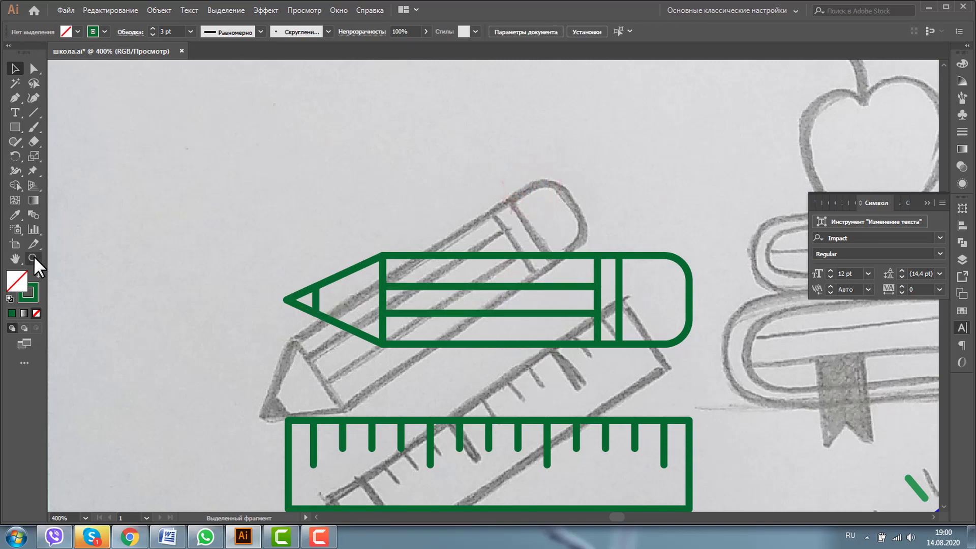
left_click(33, 258)
left_click(544, 304, "alt")
Outline the TEST checklist sketch with a green rectangle.
left_click(592, 299, "alt")
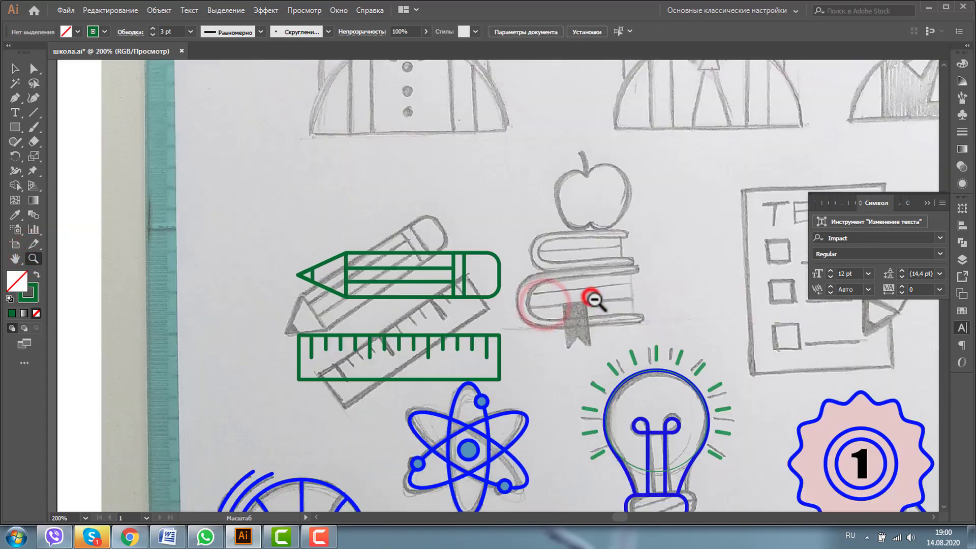
left_click(543, 285, "alt")
left_click(17, 68)
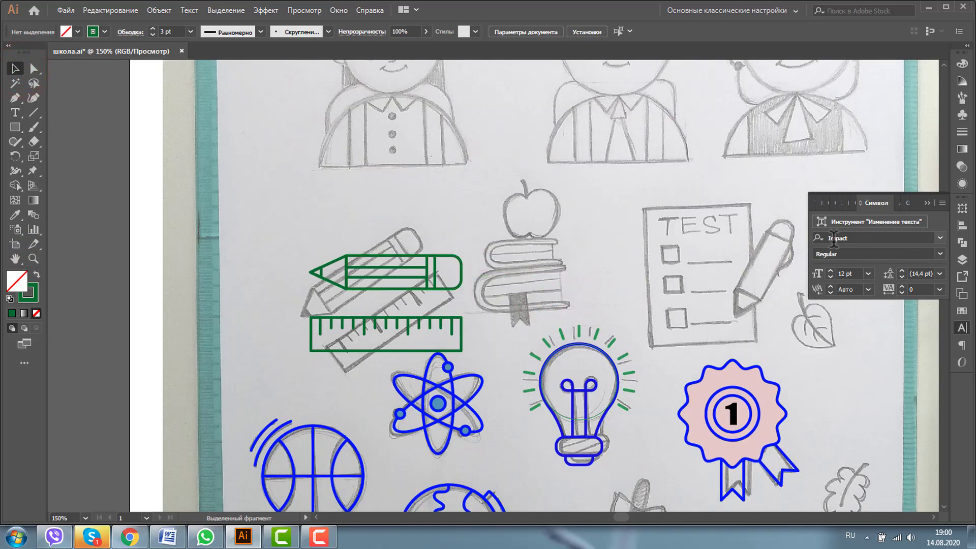
left_click(927, 204)
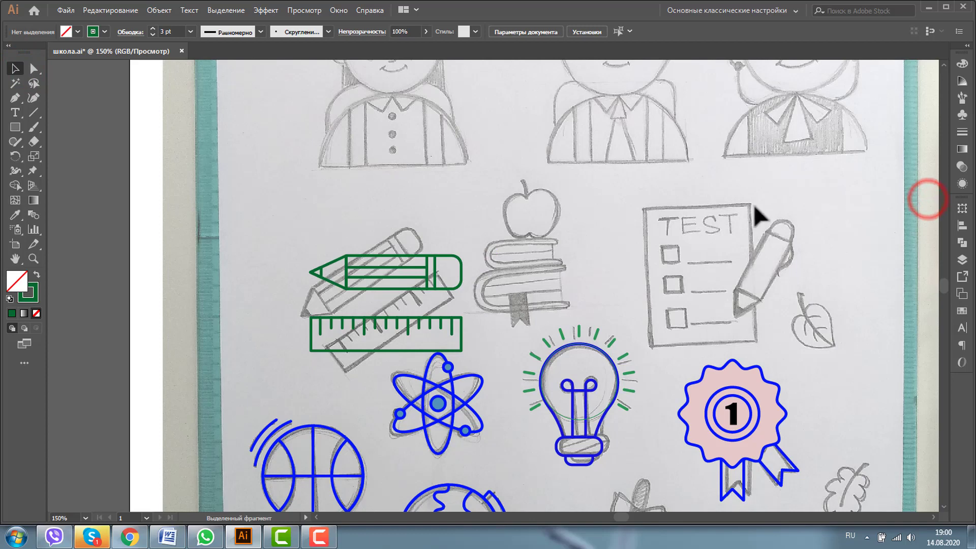
left_click(15, 128)
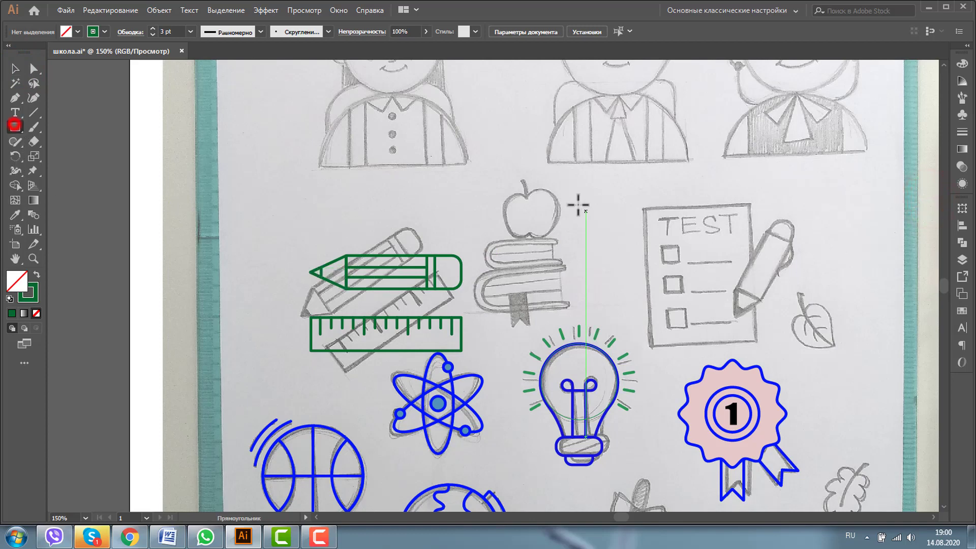
left_click_drag(639, 200, 758, 342)
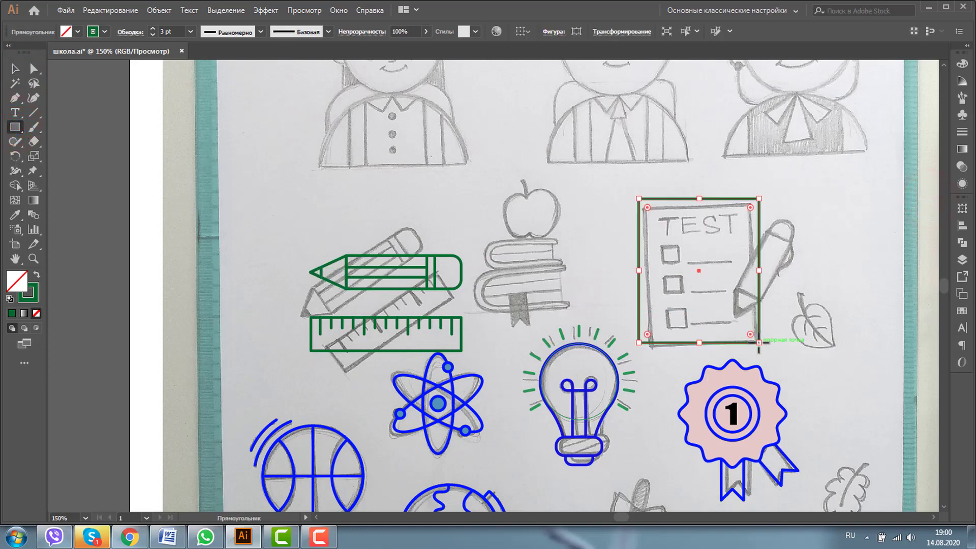
Add 'TEST' text at the top of the checklist and enlarge it.
left_click(16, 113)
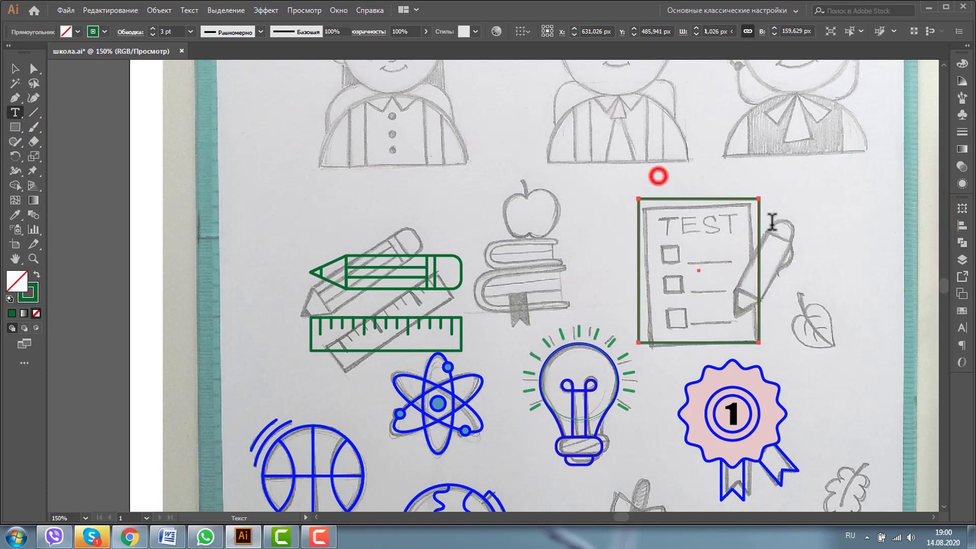
left_click(658, 175)
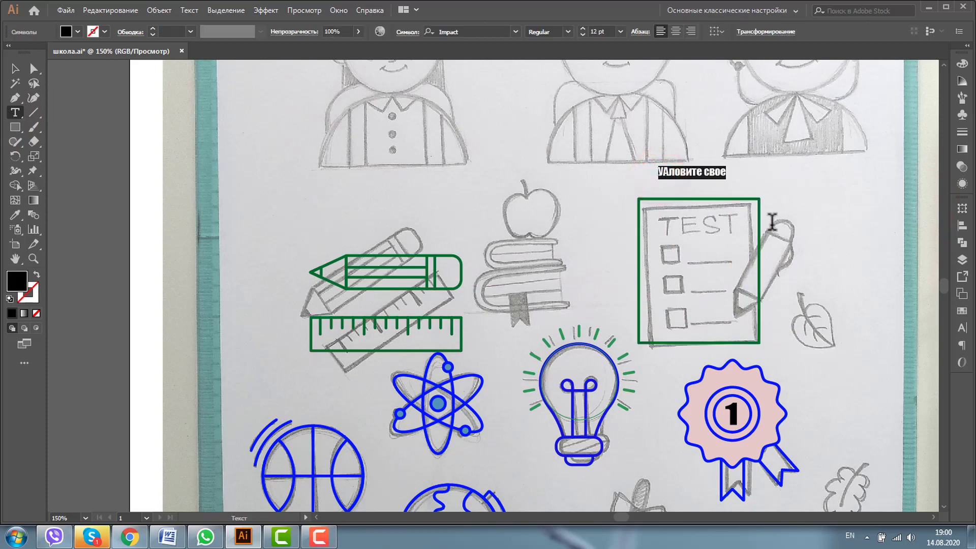
type("Т")
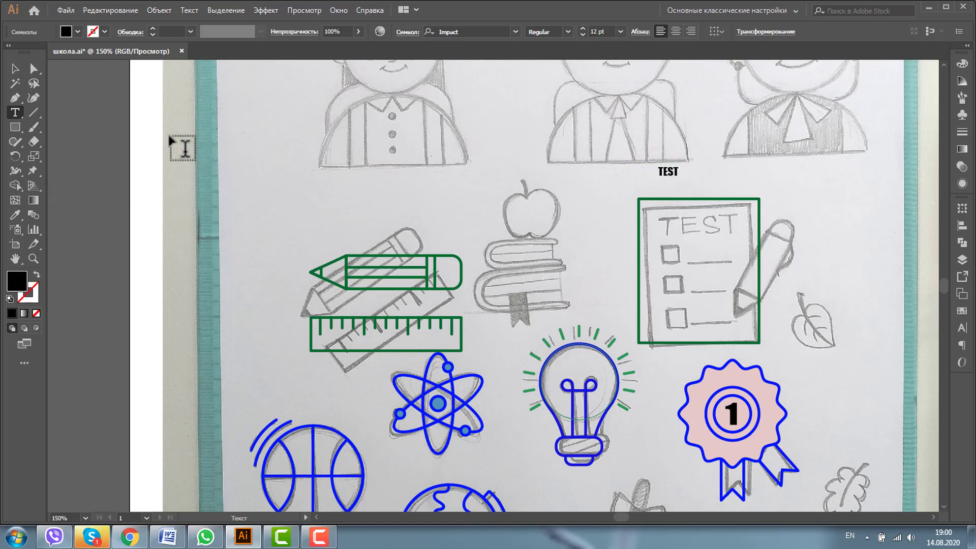
left_click(15, 68)
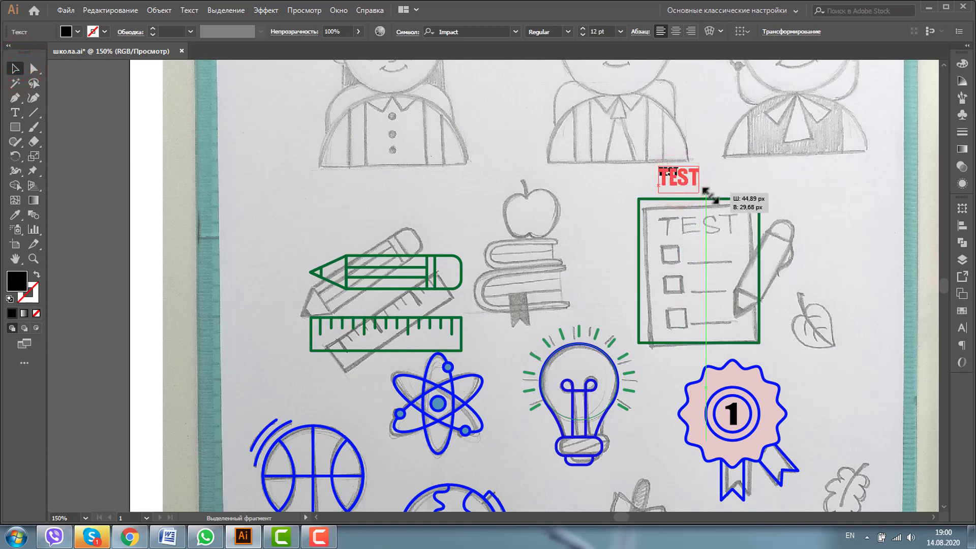
mouse_move(679, 179)
left_mouse_down()
mouse_move(696, 190)
mouse_move(701, 222)
left_mouse_up()
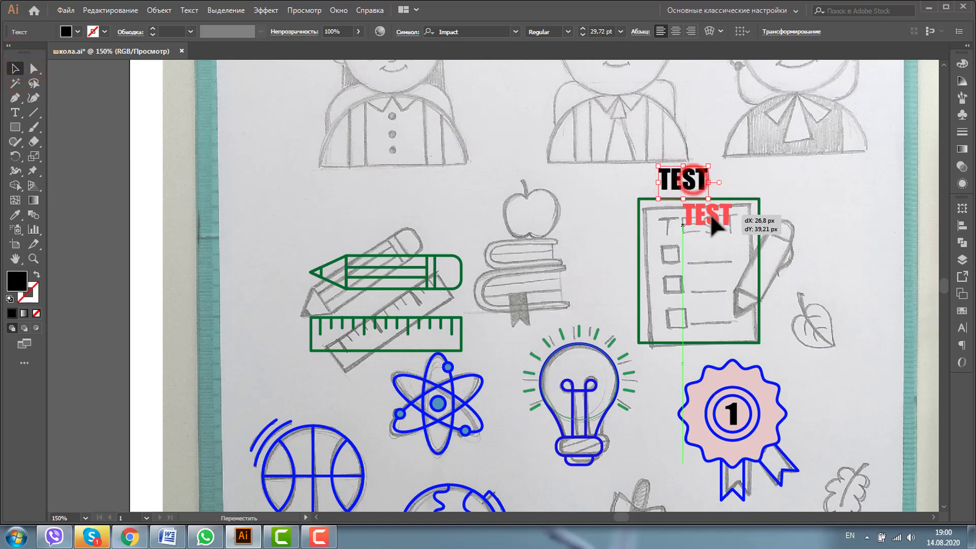
key("z")
left_click_drag(627, 186, 806, 354)
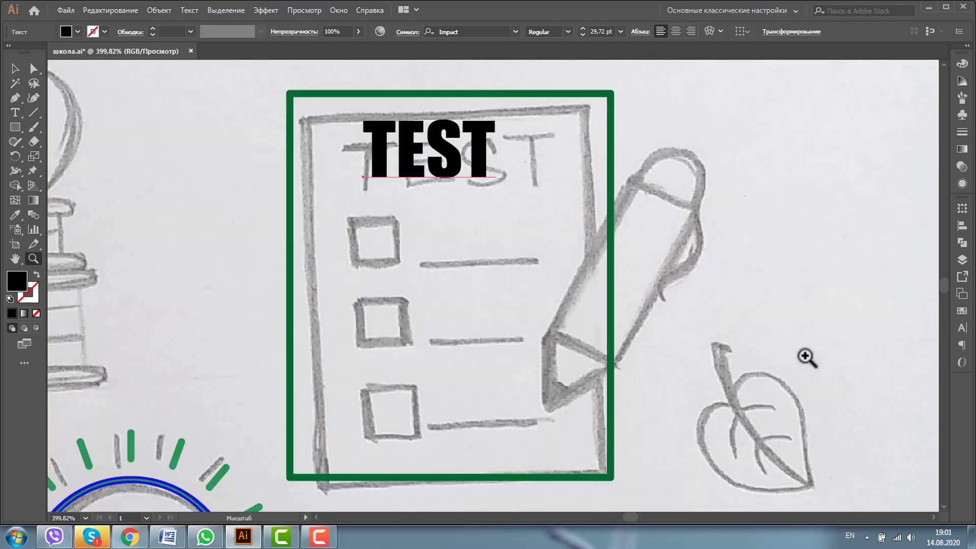
left_click(394, 228, "alt")
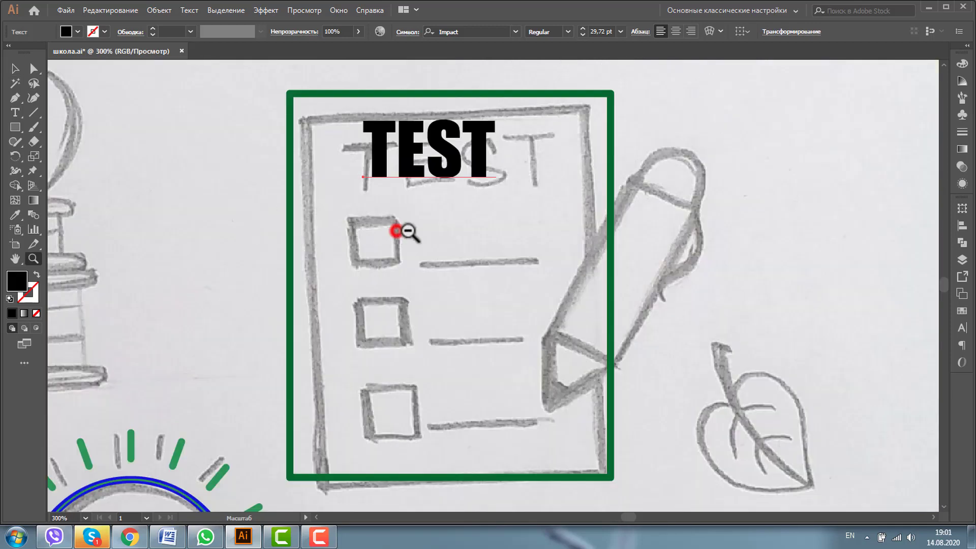
left_click(416, 232, "alt")
left_click(441, 251, "alt")
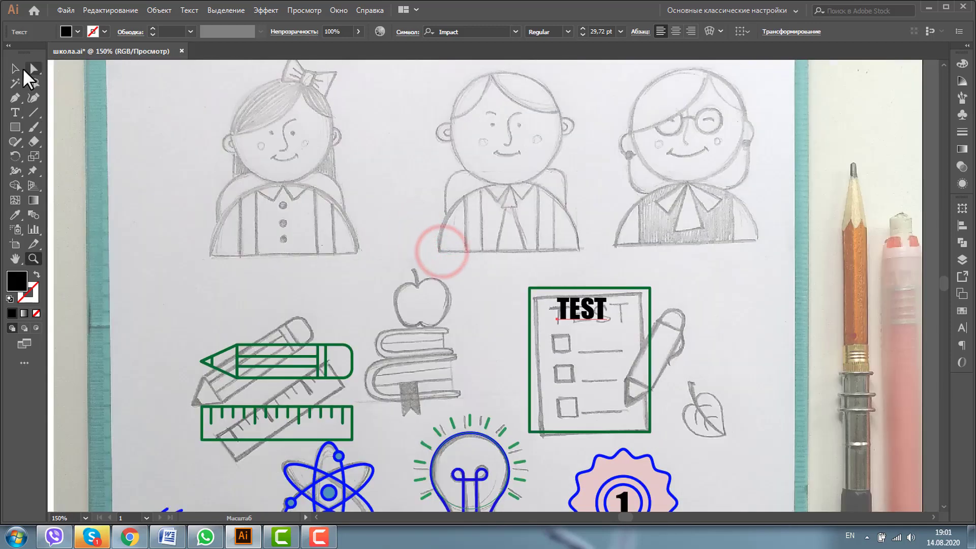
Place a smaller copy of the green pencil beside the TEST checklist.
left_click(15, 68)
mouse_move(174, 312)
left_mouse_down()
mouse_move(317, 382)
mouse_move(361, 382)
left_mouse_up()
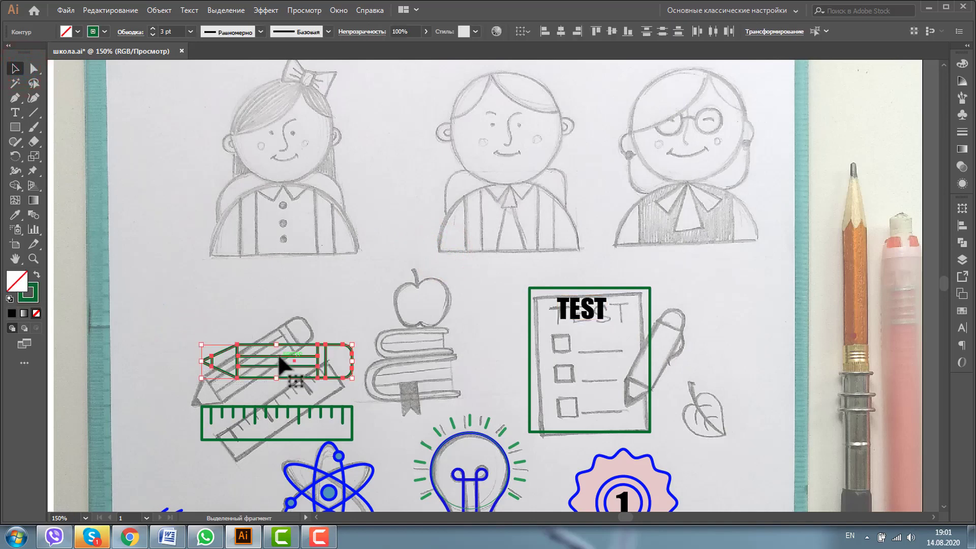
mouse_move(280, 356)
left_mouse_down()
mouse_move(672, 376)
mouse_move(696, 362)
left_mouse_up()
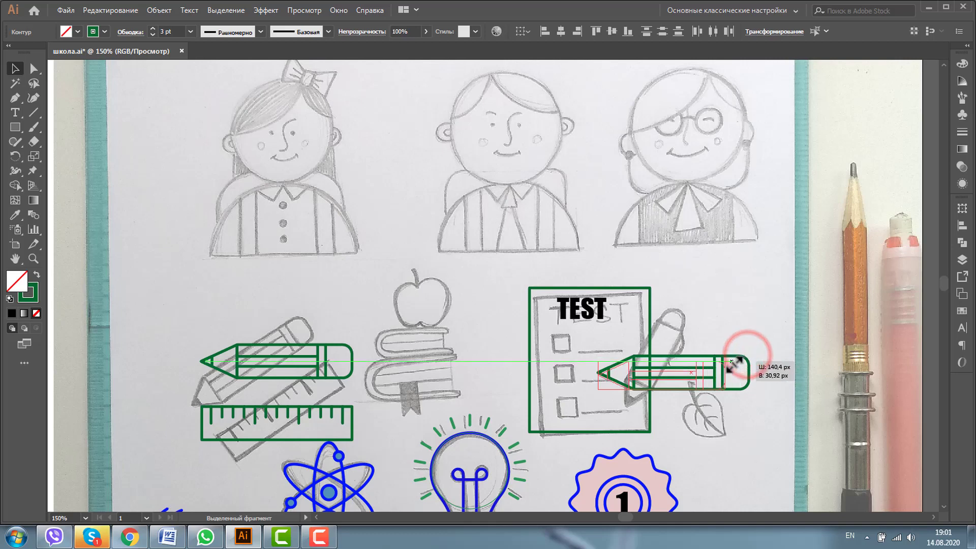
mouse_move(745, 358)
left_mouse_down()
mouse_move(724, 362)
mouse_move(747, 330)
left_mouse_up()
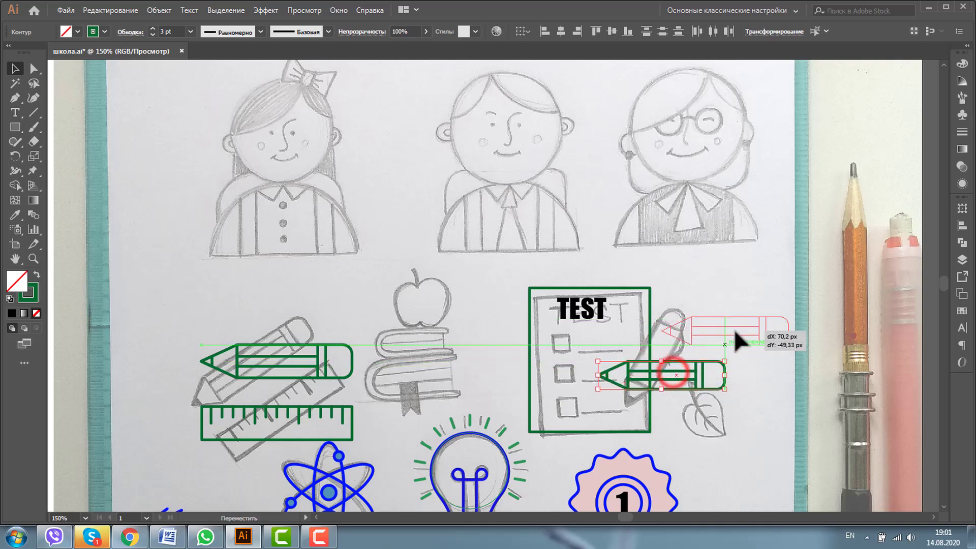
left_click(34, 258)
left_click_drag(517, 309, 607, 378)
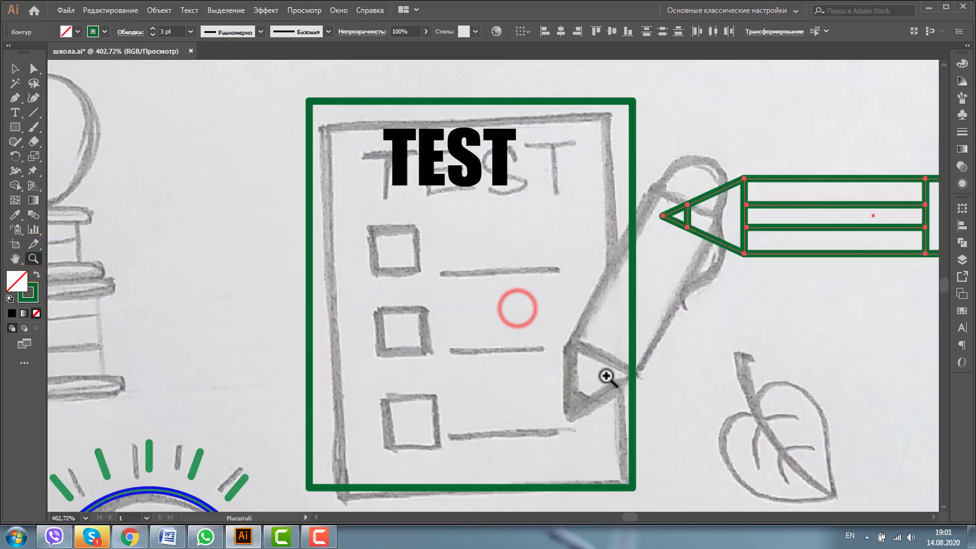
Draw the first checkbox square and its answer line beside it.
left_click(15, 127)
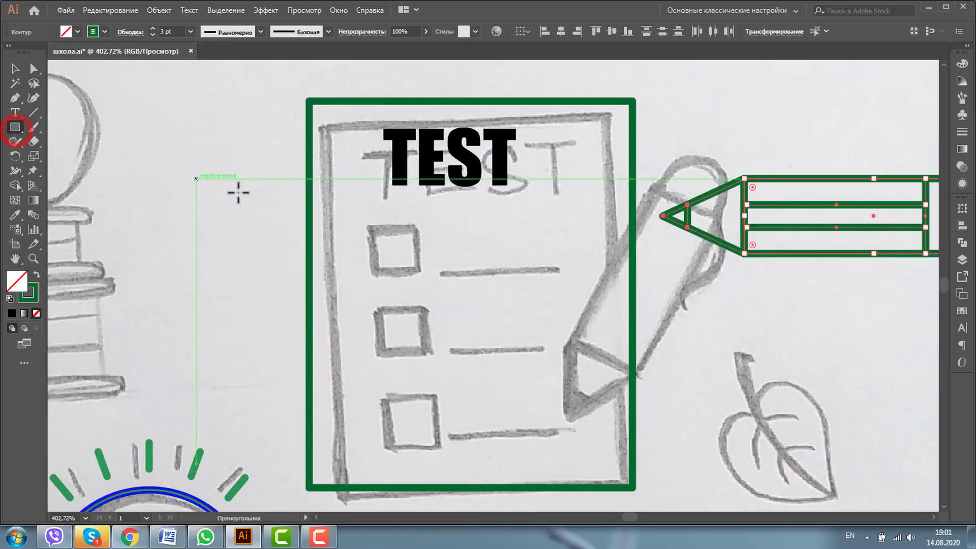
mouse_move(250, 193)
left_mouse_down()
mouse_move(295, 235)
mouse_move(376, 253)
left_mouse_up()
left_click(15, 68)
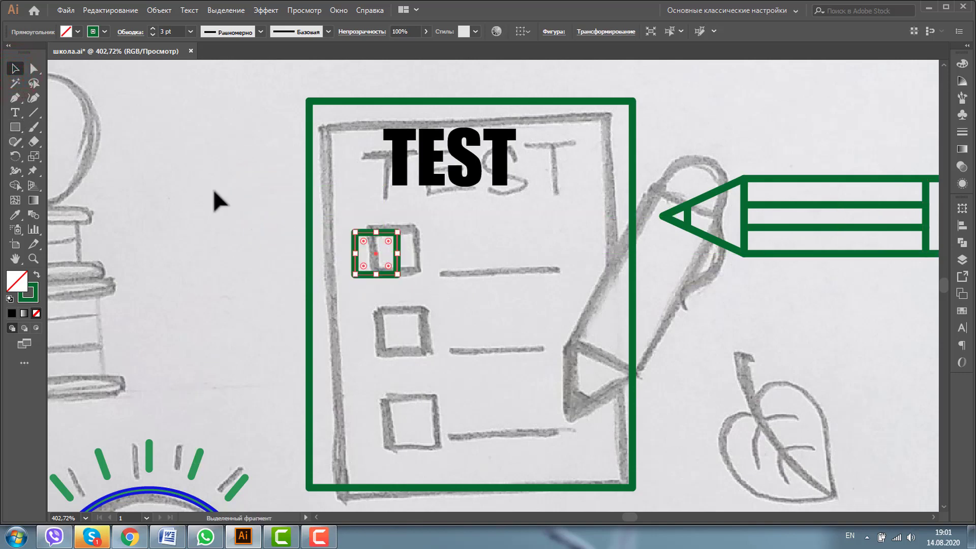
left_click(33, 112)
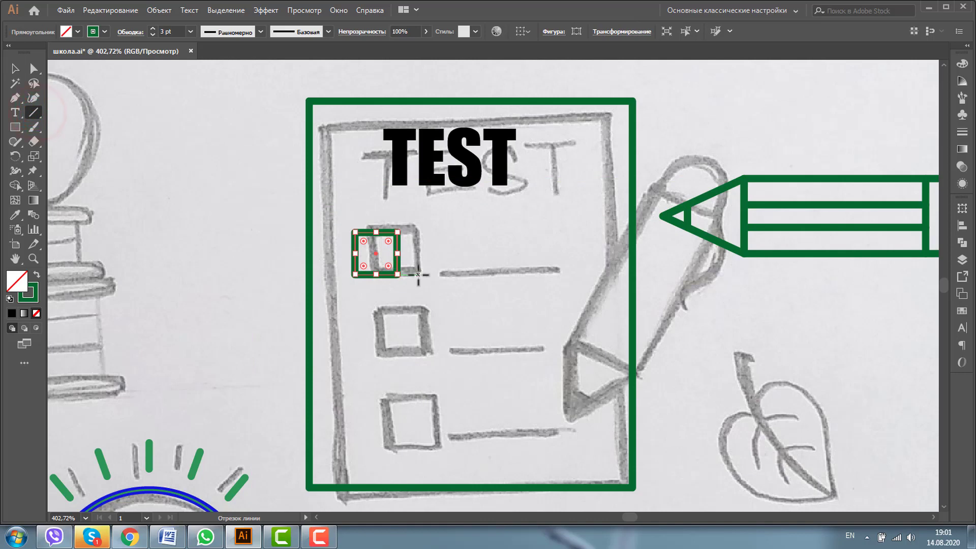
left_click_drag(417, 275, 570, 275)
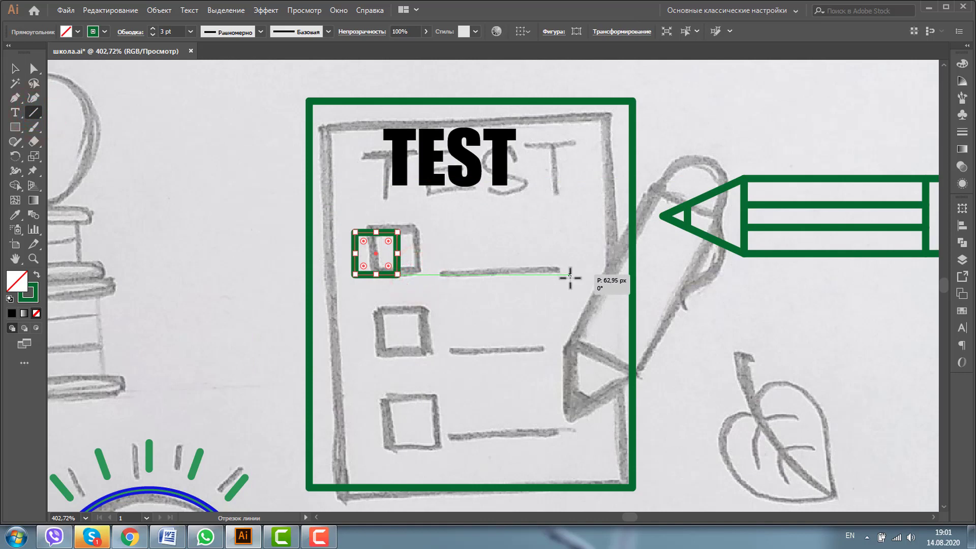
Duplicate the checkbox row down the sheet and group each square with its line.
left_click(15, 69)
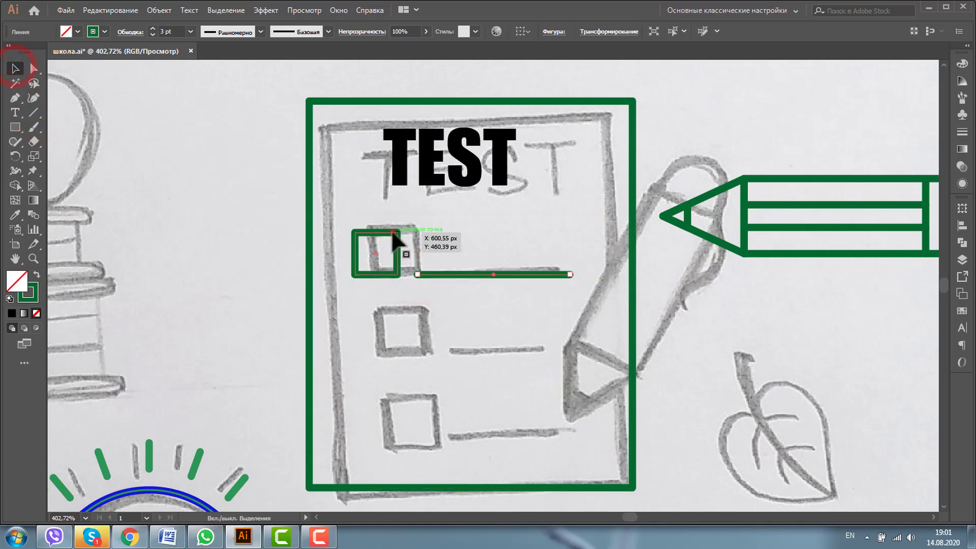
left_click(398, 243, "shift")
left_click_drag(399, 245, 402, 418)
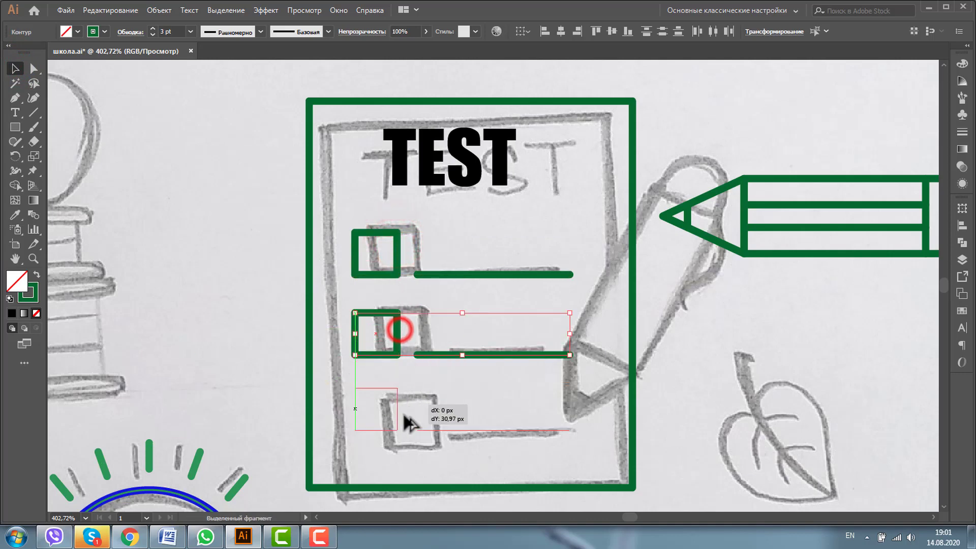
left_click(442, 358)
left_click(398, 328, "shift")
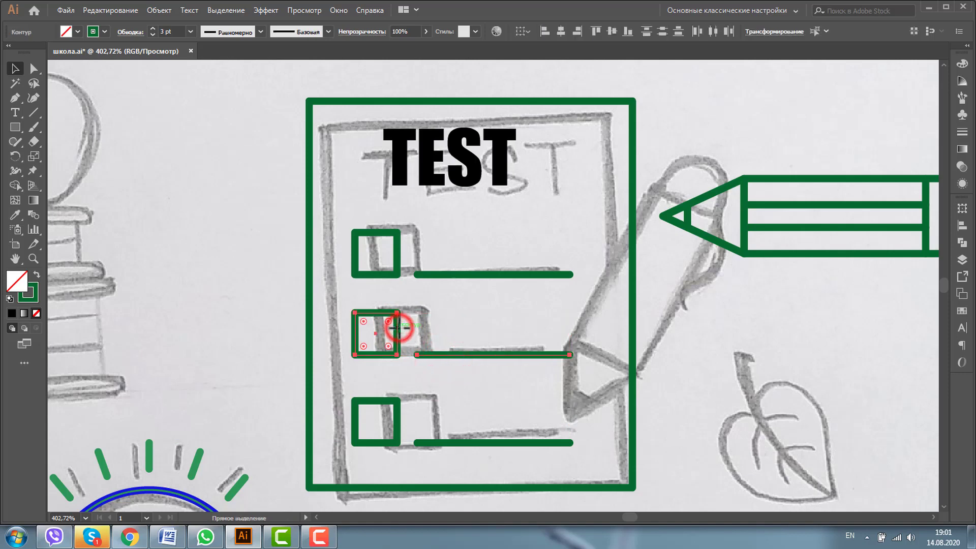
key("ctrl+g")
left_click(453, 276)
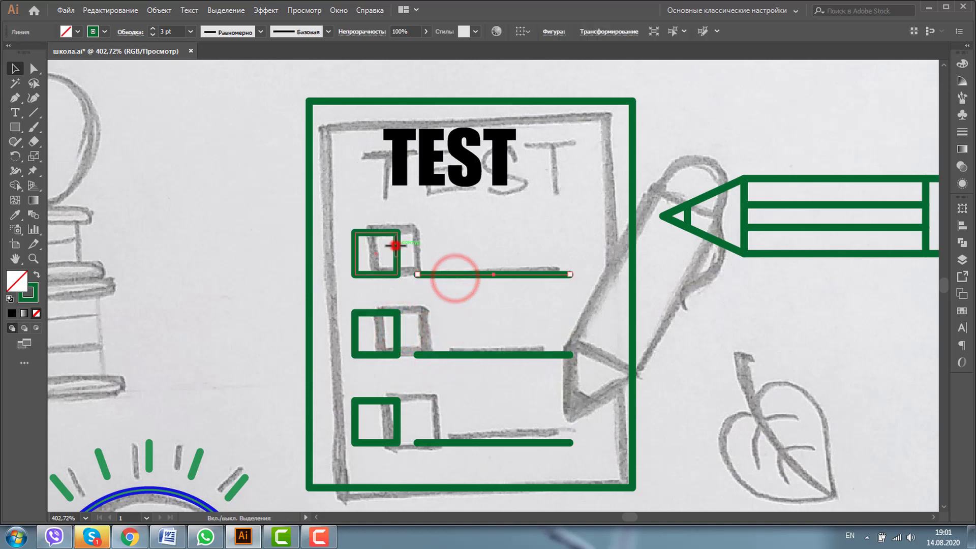
left_click(395, 246, "shift")
key("ctrl+g")
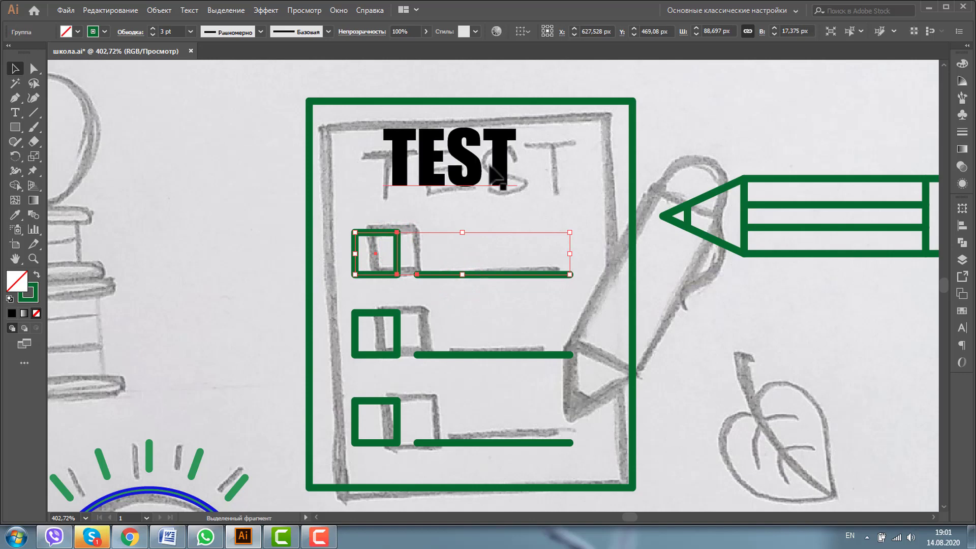
left_click(468, 164)
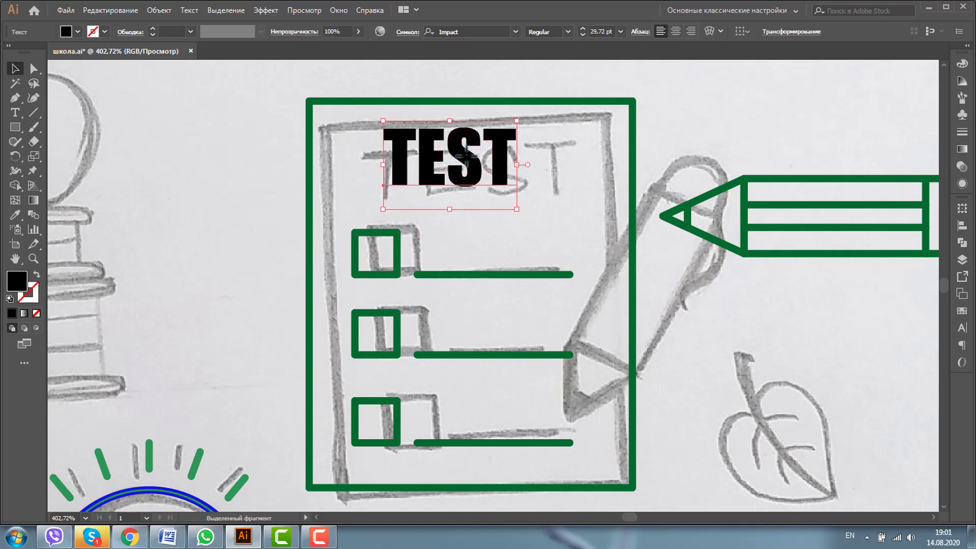
Bring up the Character panel to set the TEST heading's font to Impact.
left_click(336, 5)
mouse_move(383, 521)
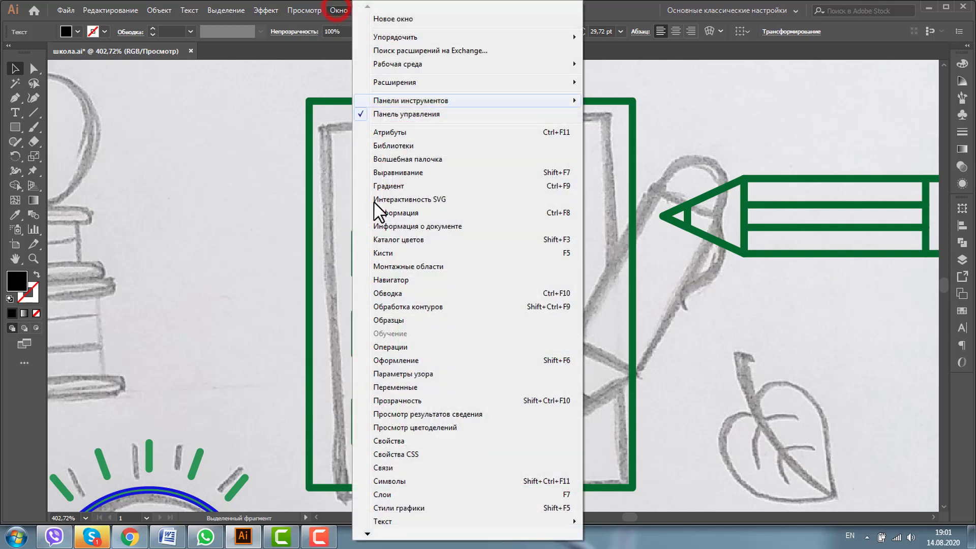
left_click(390, 518)
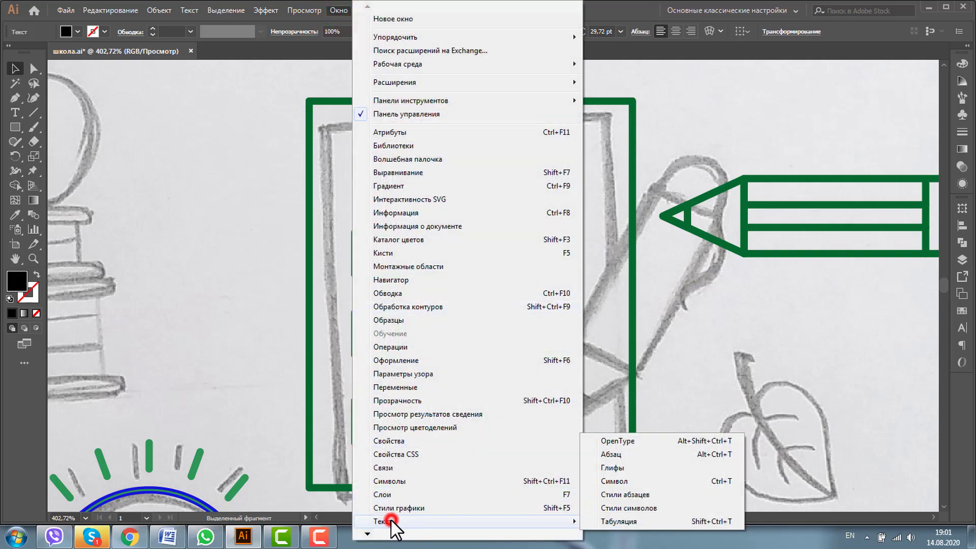
left_click(638, 454)
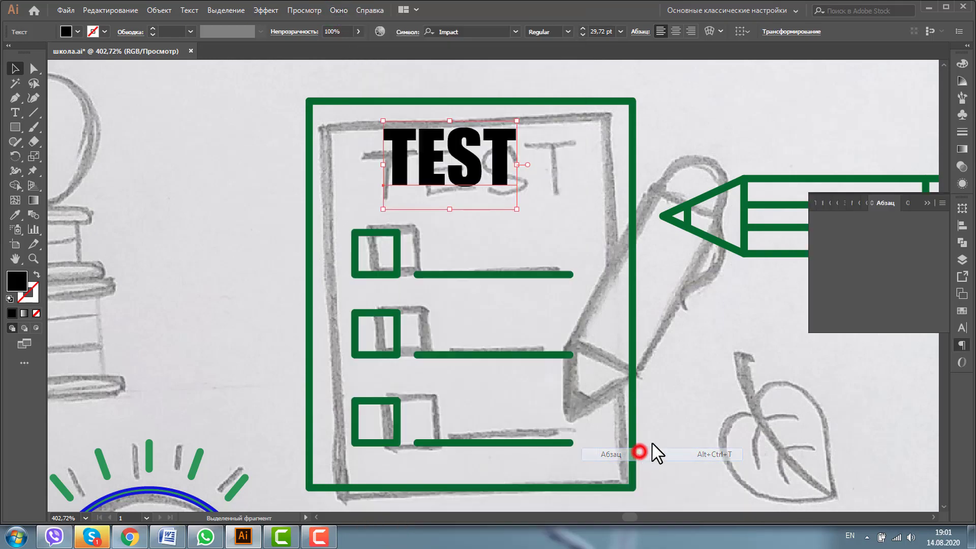
left_click(864, 202)
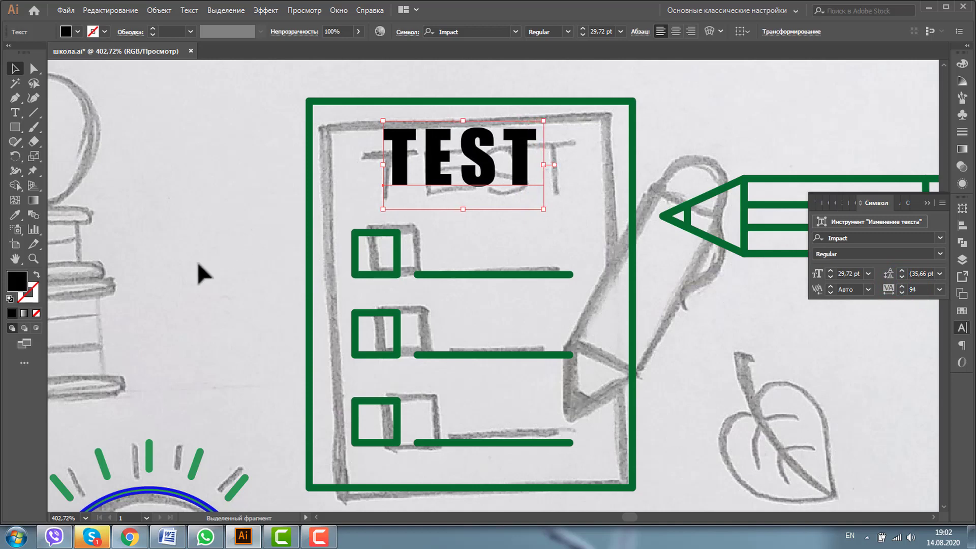
Delete the middle pencil stripe and move the other stripe below the pencil.
left_click(926, 202)
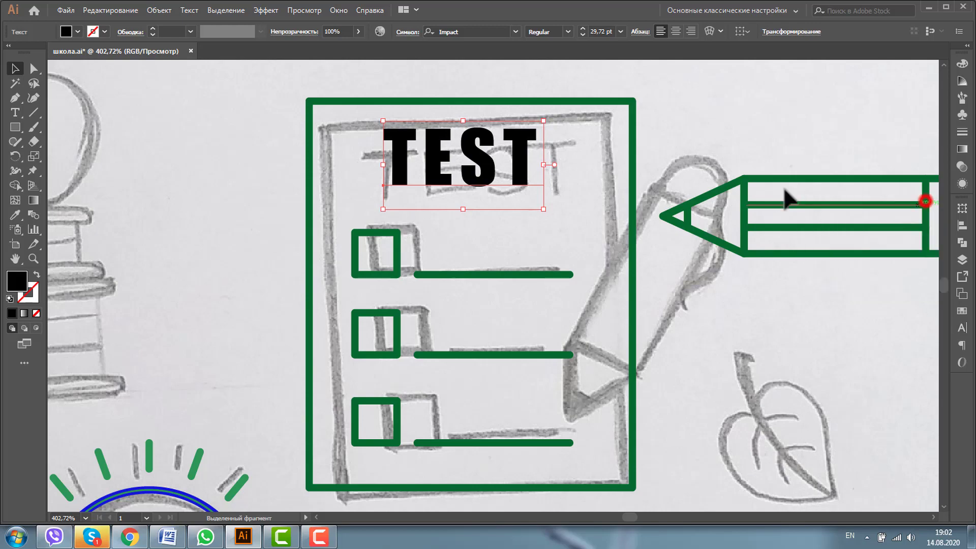
key("ctrl+minus")
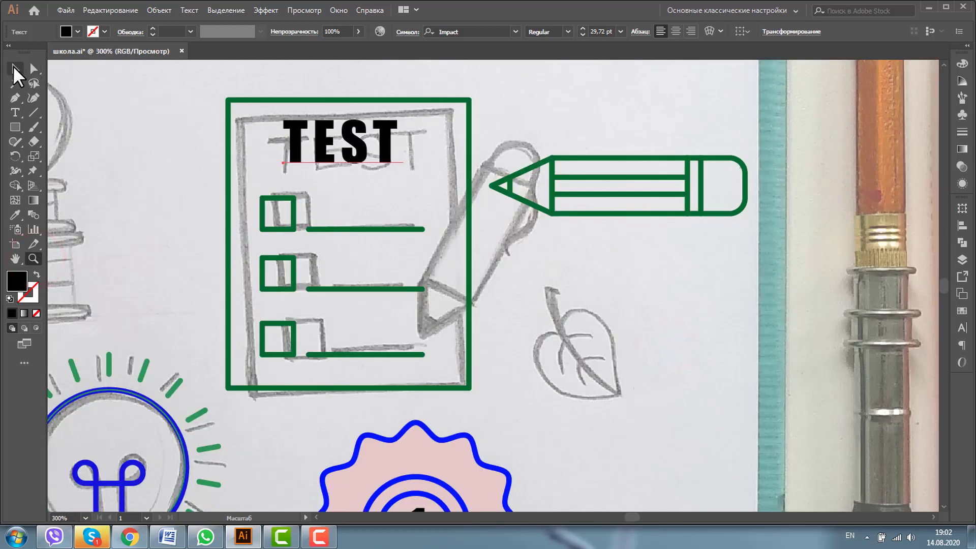
left_click(569, 152)
left_click(721, 139)
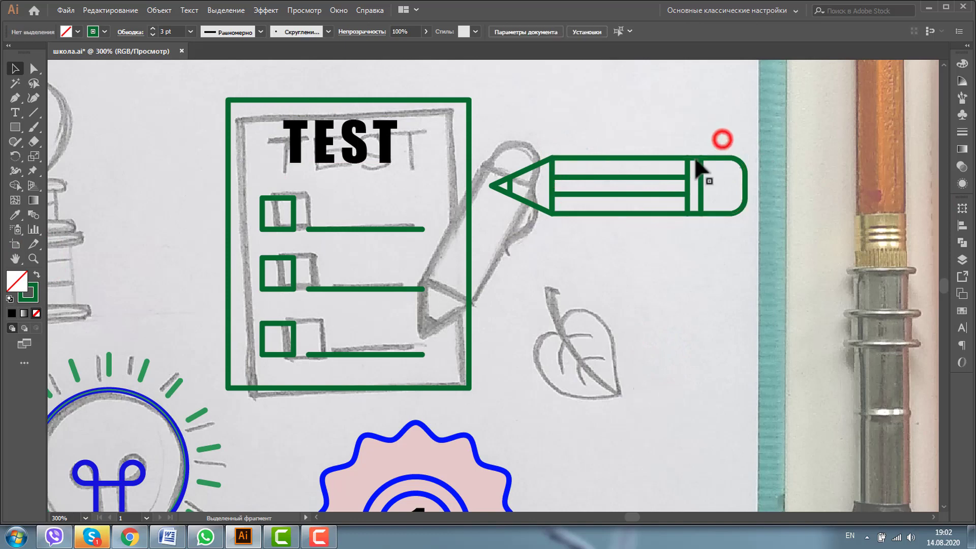
left_click(608, 176)
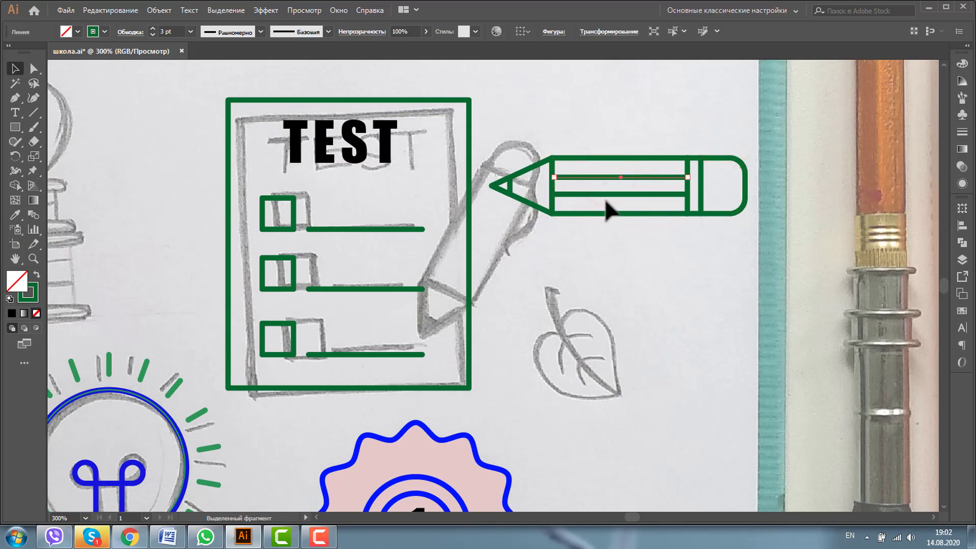
key("Delete")
left_click_drag(601, 193, 624, 226)
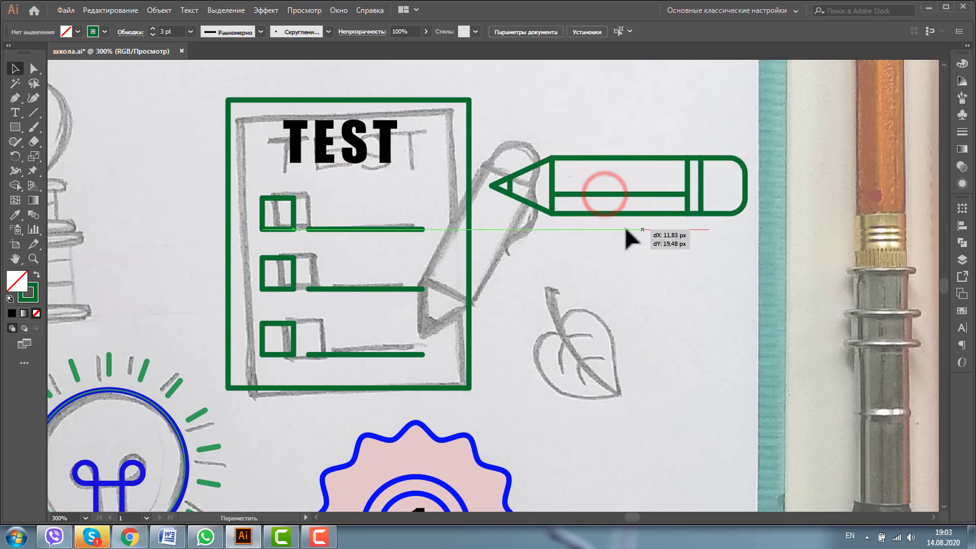
Delete one eraser-band line and shift the remaining band line slightly right.
left_click(688, 192)
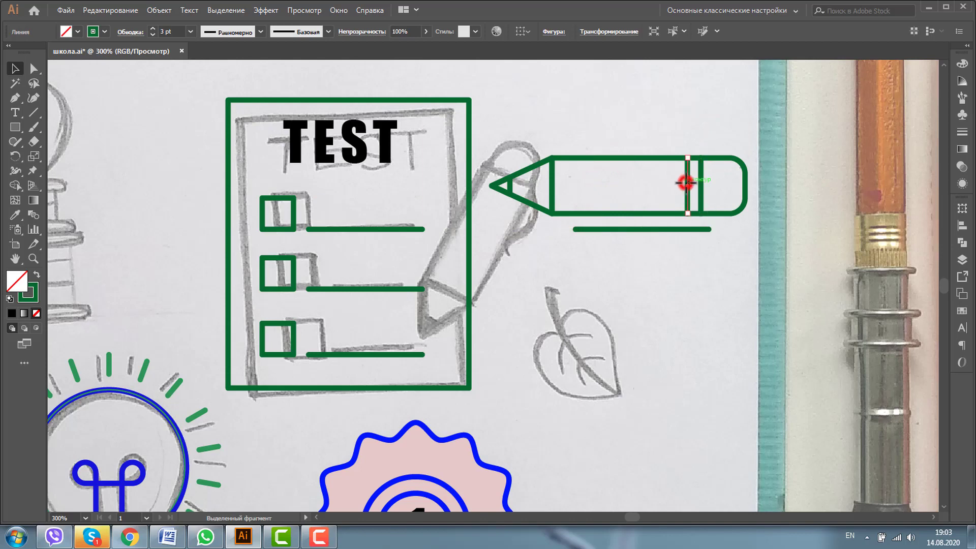
key("Delete")
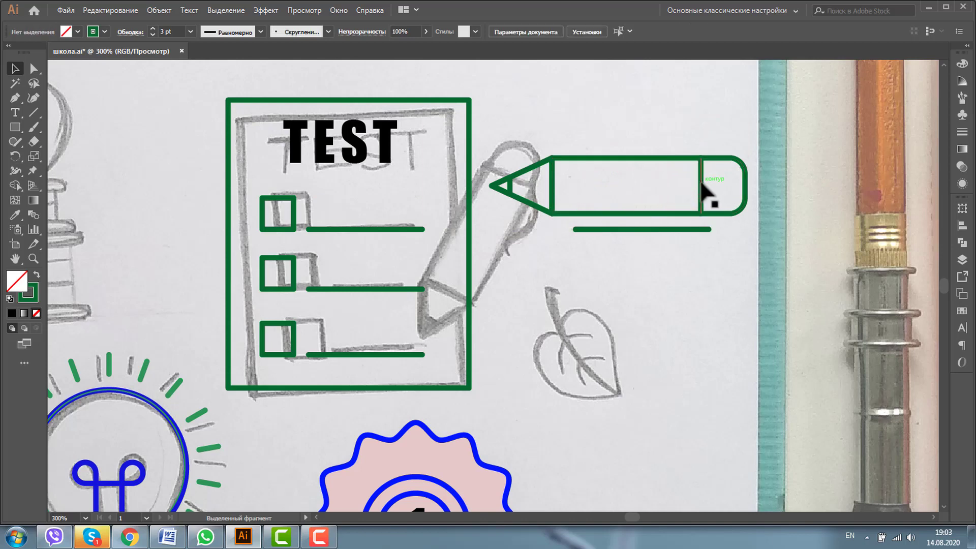
left_click_drag(706, 183, 714, 186)
left_click(716, 246)
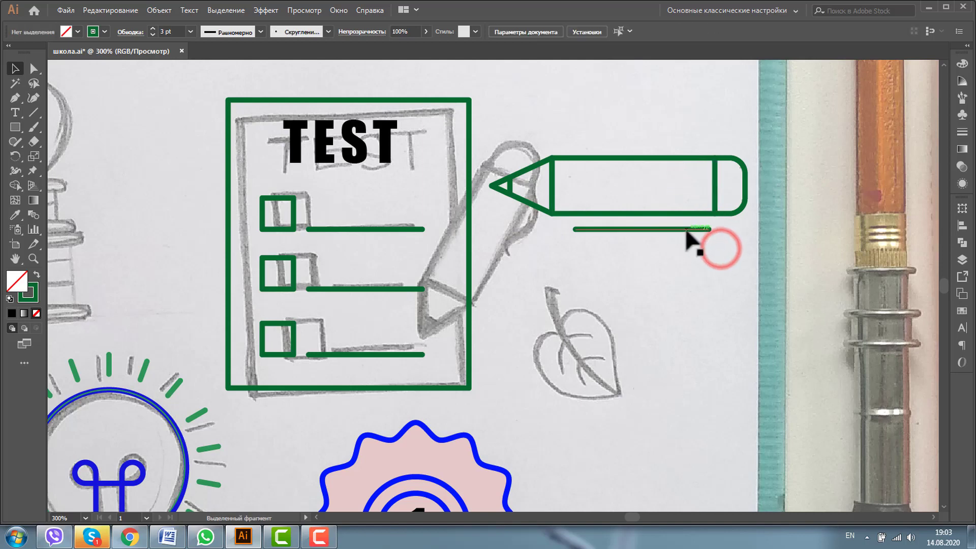
left_click(686, 230)
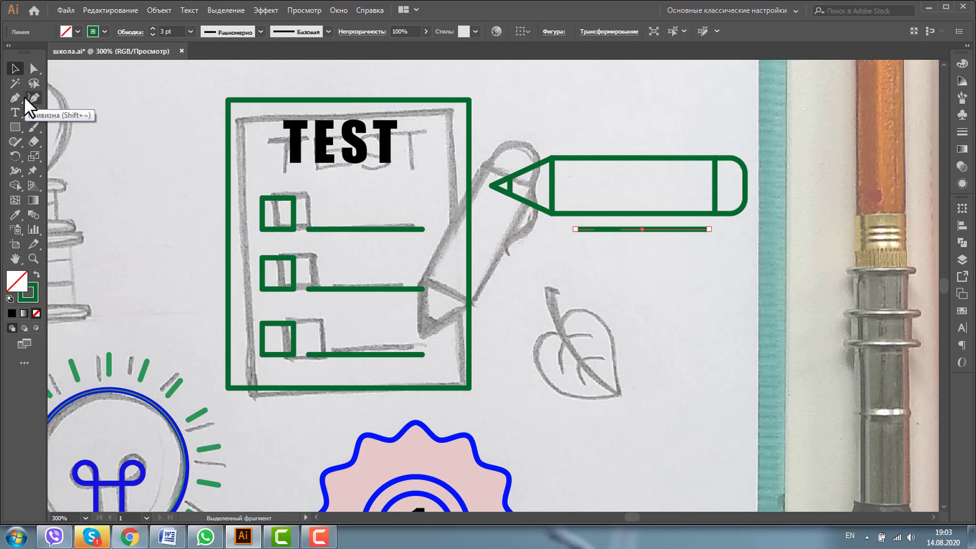
key("shift+c")
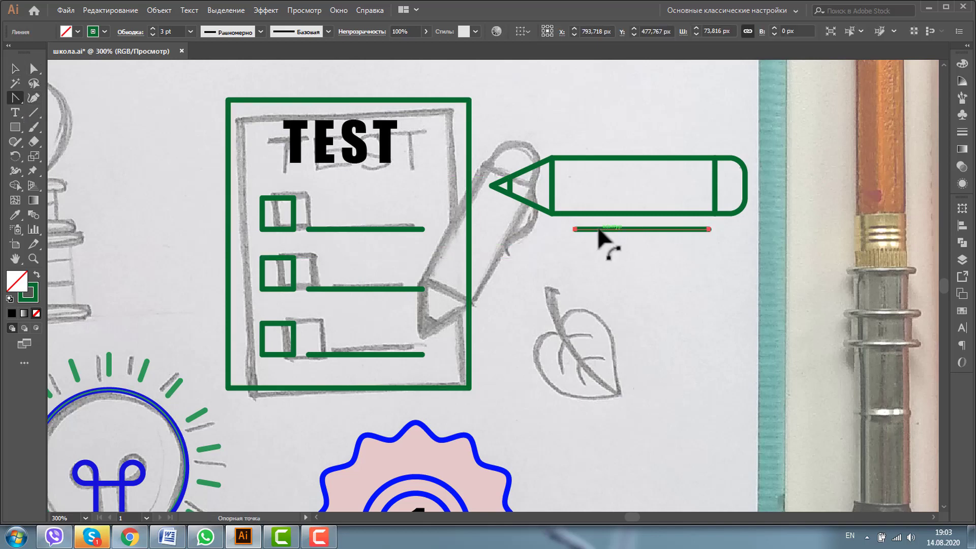
Bend the loose line into a wavy curve by pulling its middle and handles.
left_click_drag(619, 248, 636, 263)
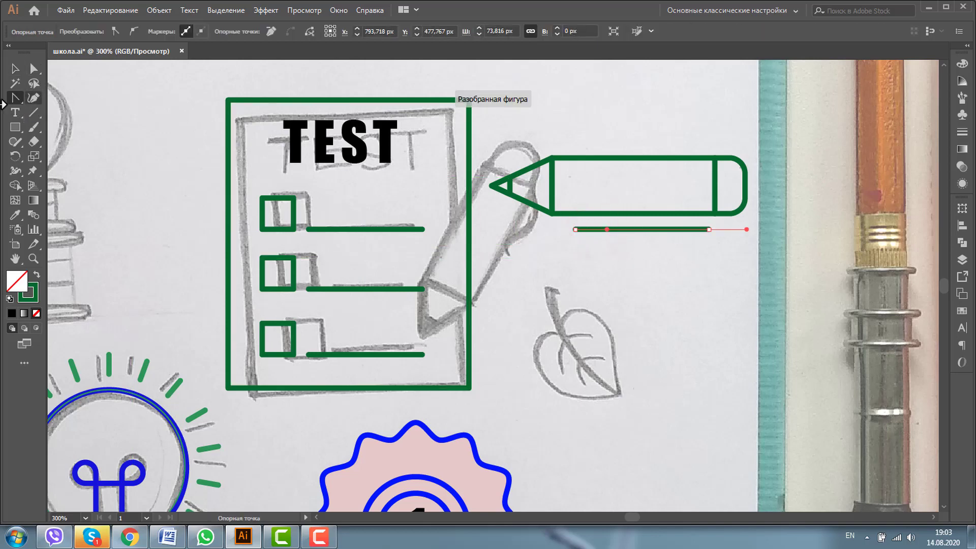
left_click(33, 70)
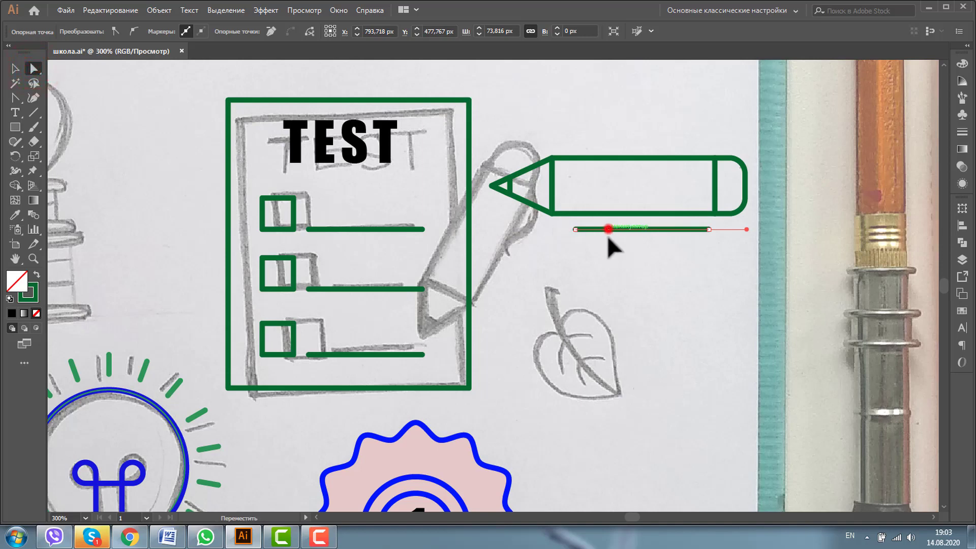
mouse_move(608, 230)
left_mouse_down()
mouse_move(606, 245)
mouse_move(704, 242)
left_mouse_up()
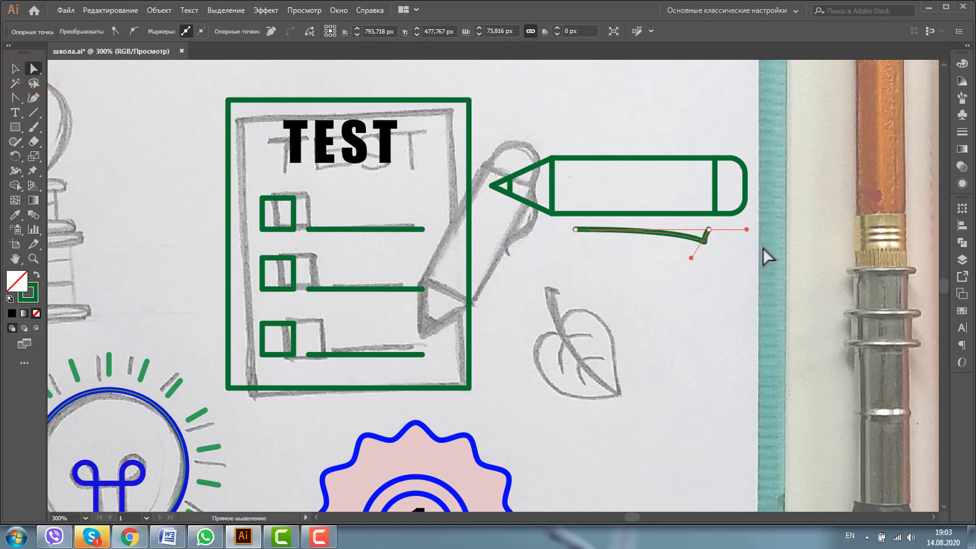
left_click(747, 227)
left_click_drag(641, 230, 630, 216)
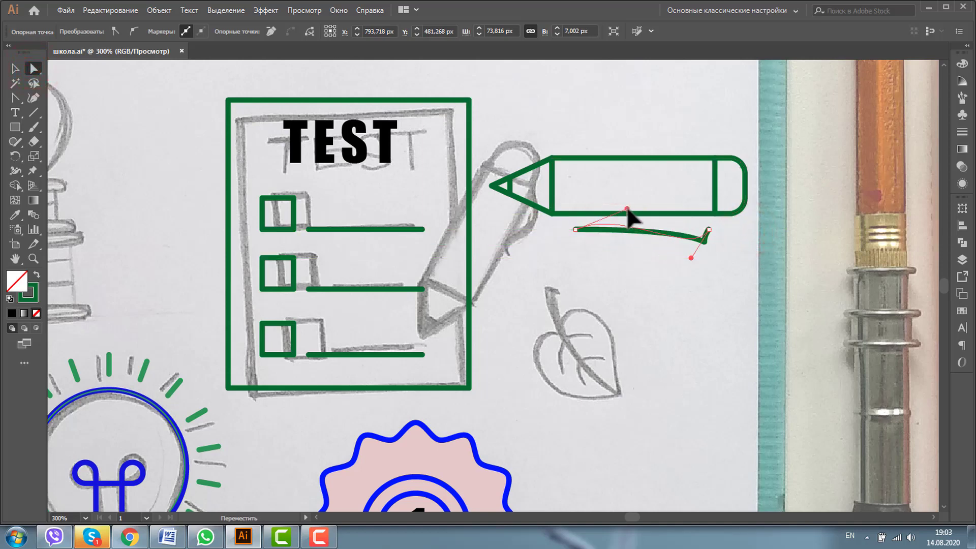
left_click(690, 259)
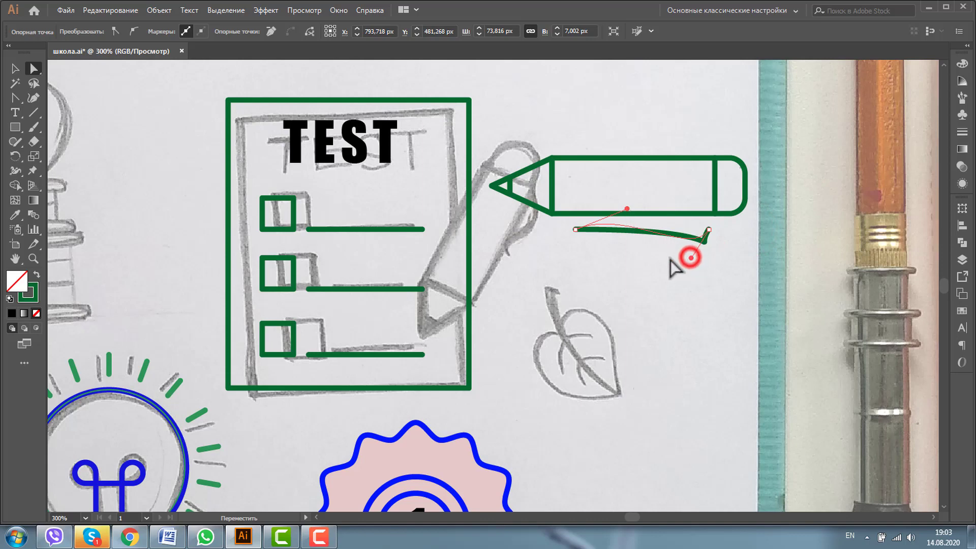
key("ctrl+z")
key("z")
mouse_move(459, 136)
left_mouse_down()
mouse_move(618, 249)
mouse_move(534, 211)
left_mouse_up()
Enlarge the curve, set it under the pencil body, and reshape its ends into a clip.
left_click(16, 69)
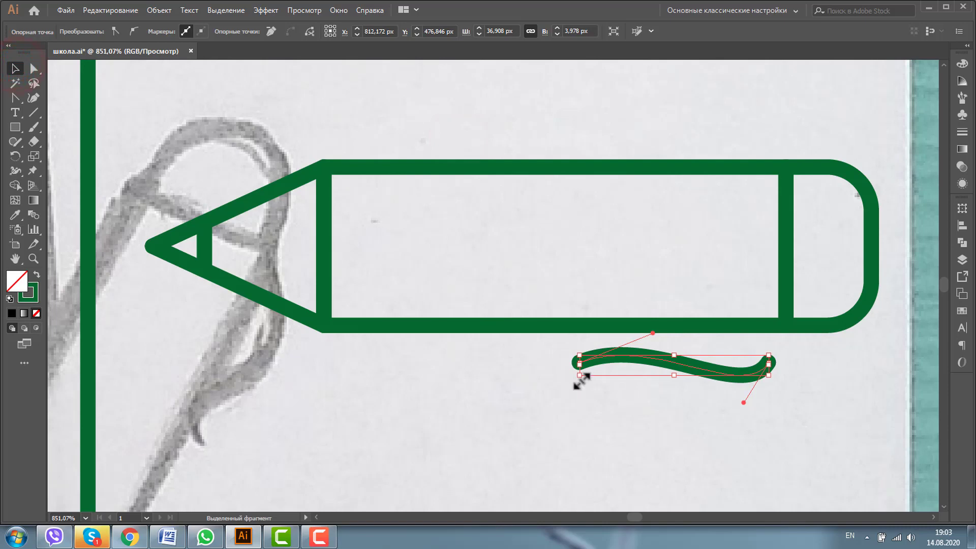
left_click_drag(580, 376, 529, 413)
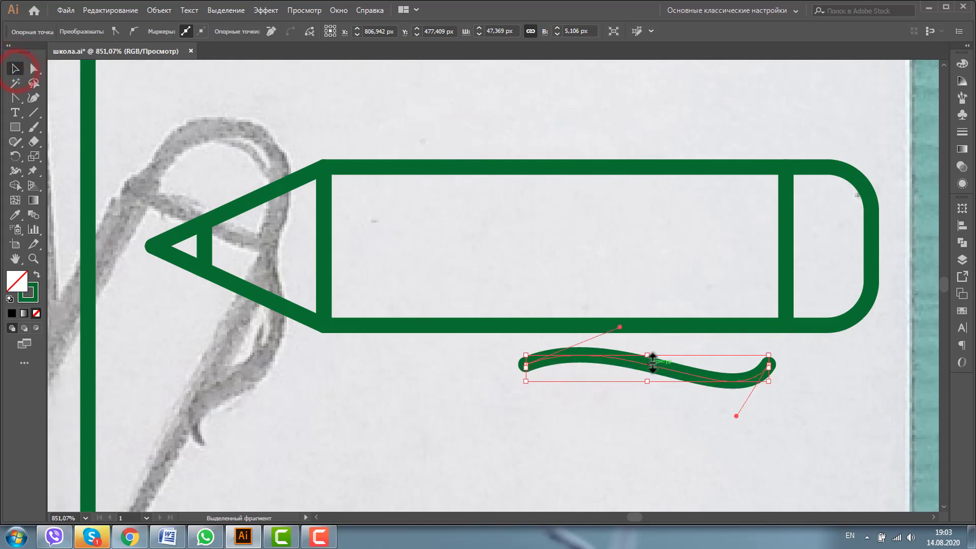
left_click_drag(654, 368, 674, 331)
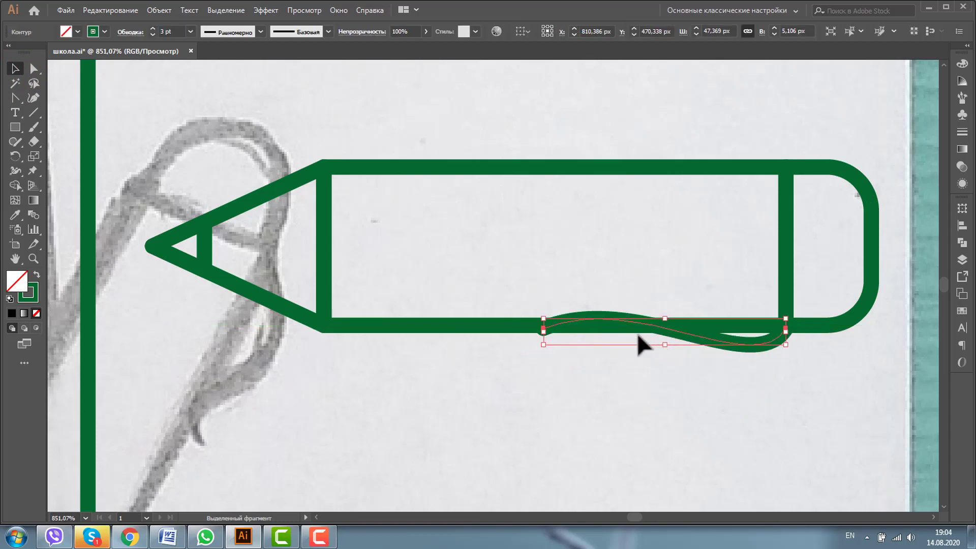
left_click(33, 68)
left_click(543, 328)
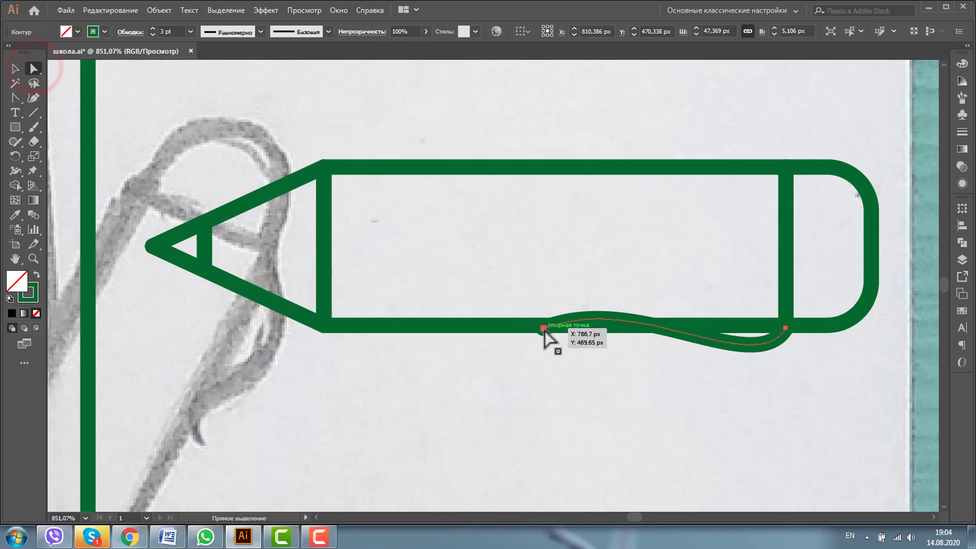
left_click_drag(543, 328, 543, 359)
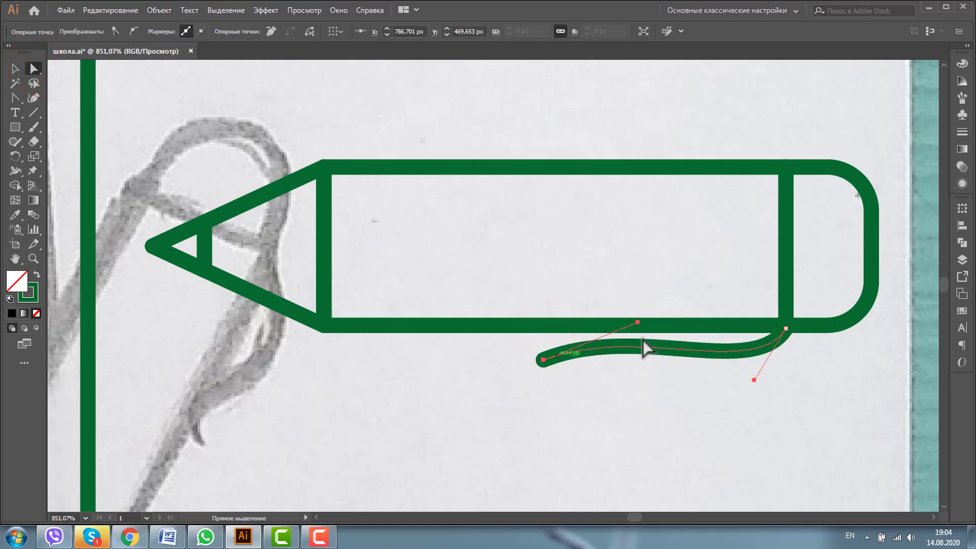
left_click_drag(637, 323, 604, 286)
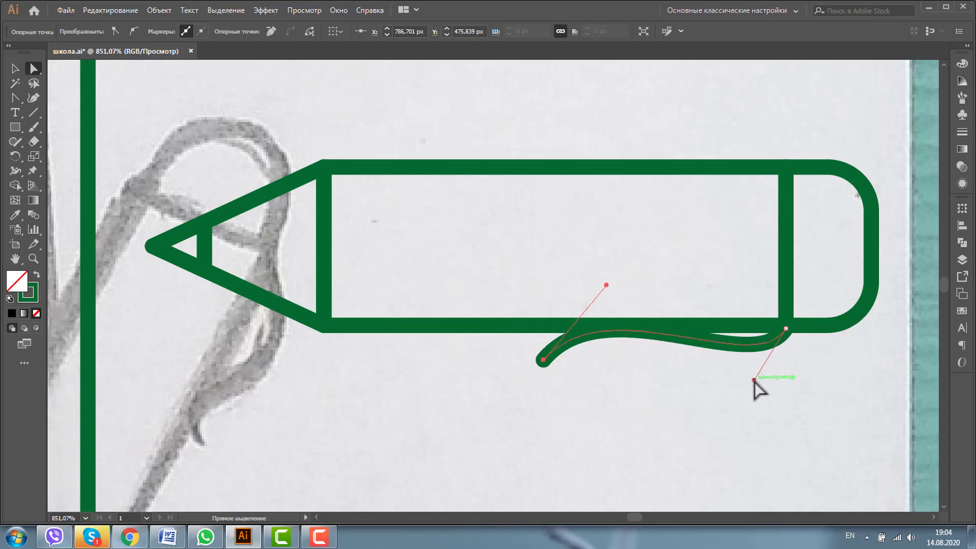
left_click_drag(754, 380, 704, 416)
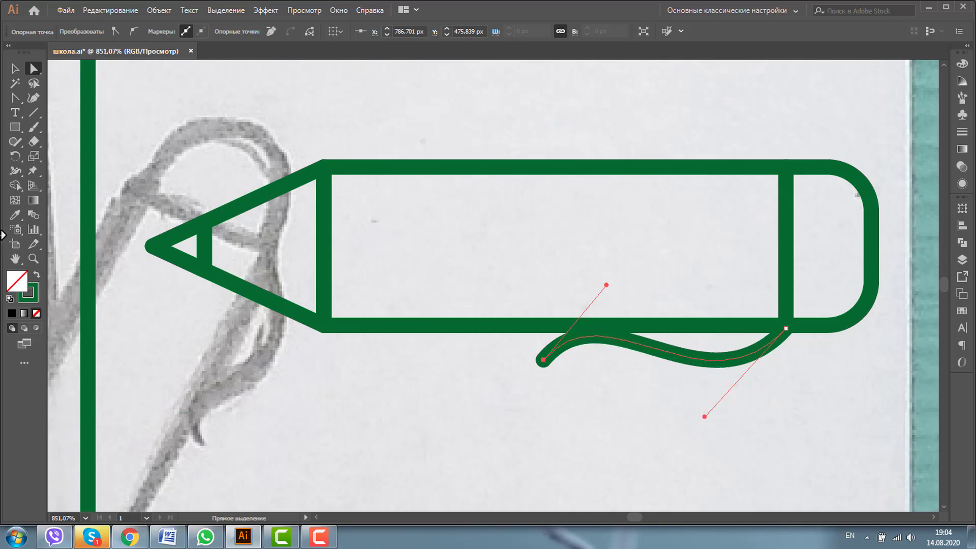
Rotate the whole pencil icon so it lies diagonally.
left_click(553, 260, "alt")
left_click(565, 262, "alt")
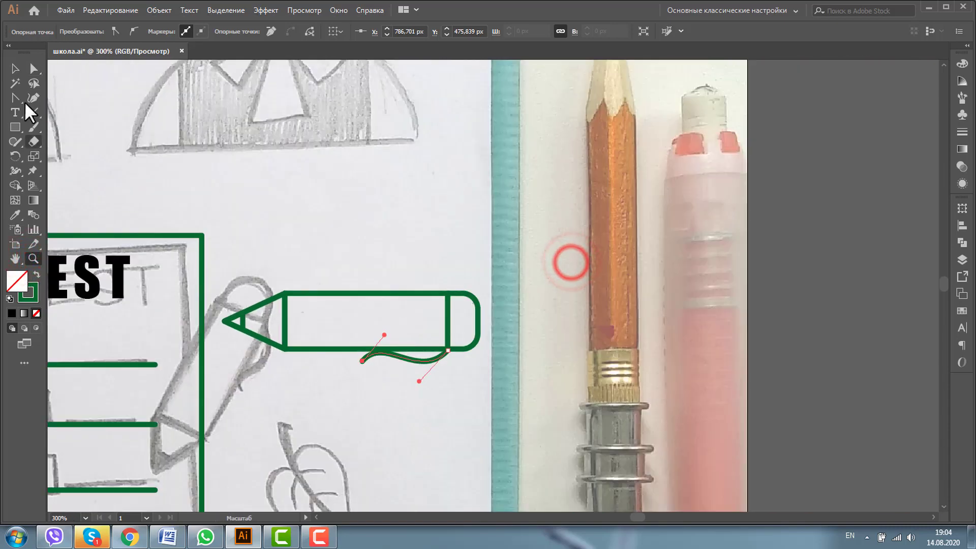
left_click(14, 68)
left_click_drag(225, 265, 508, 374)
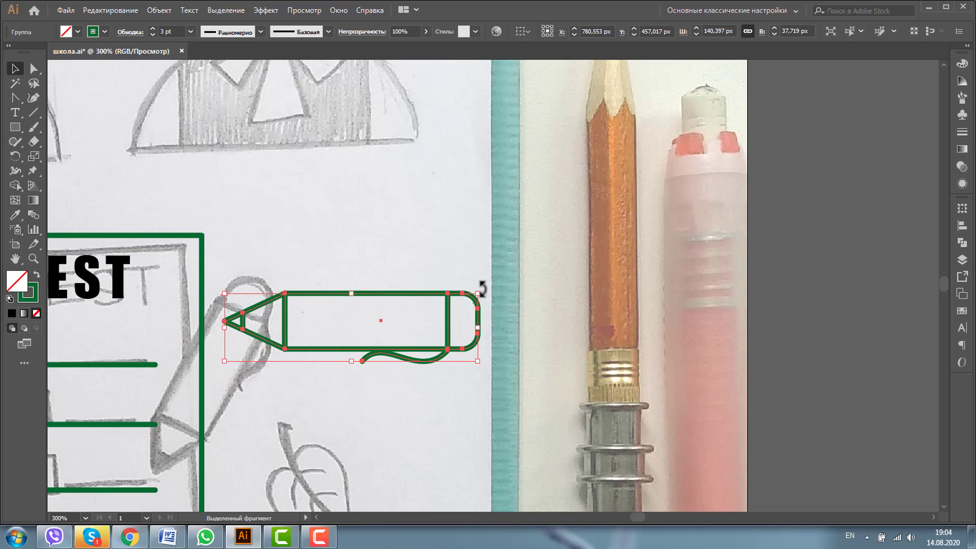
mouse_move(483, 288)
left_mouse_down()
mouse_move(321, 234)
mouse_move(375, 251)
left_mouse_up()
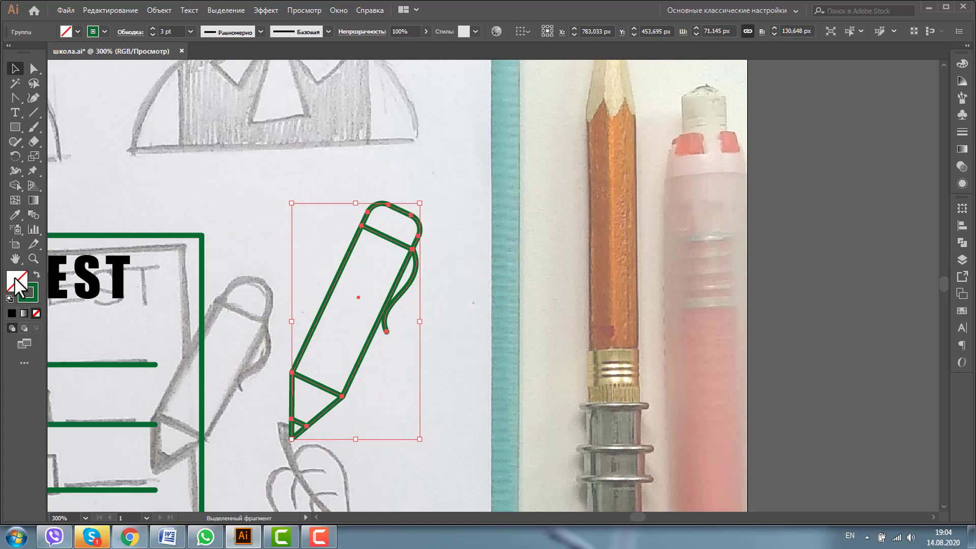
Center all the checklist parts horizontally.
left_click(16, 258)
left_click_drag(145, 381, 335, 275)
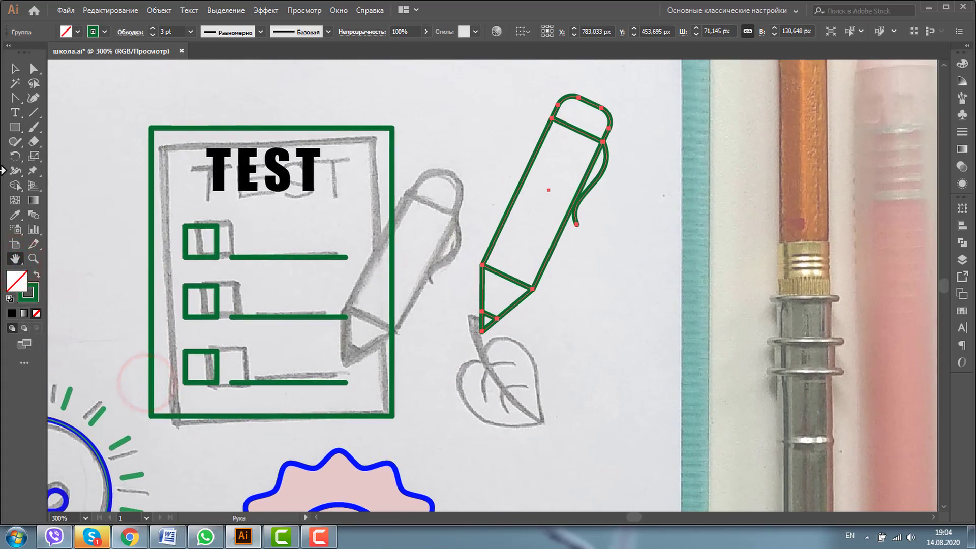
left_click(16, 68)
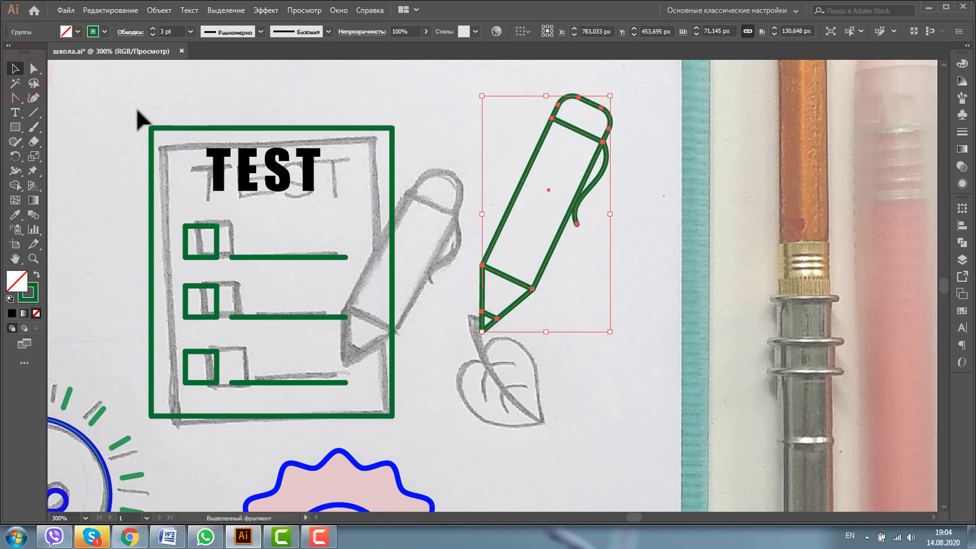
mouse_move(138, 110)
left_mouse_down()
mouse_move(325, 412)
mouse_move(424, 423)
left_mouse_up()
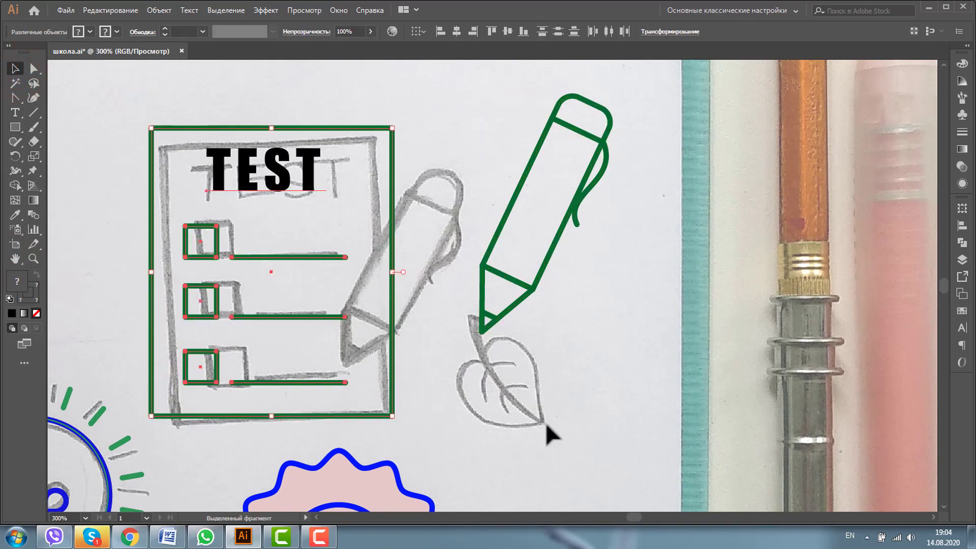
left_click(962, 226)
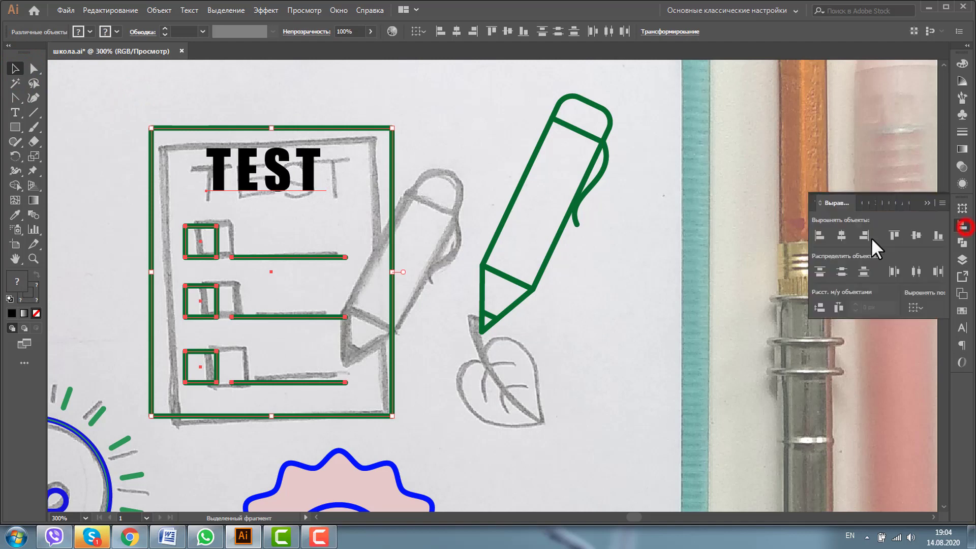
left_click(841, 235)
Move the pencil onto the checklist, scale it down and nudge it into place.
left_click(546, 377)
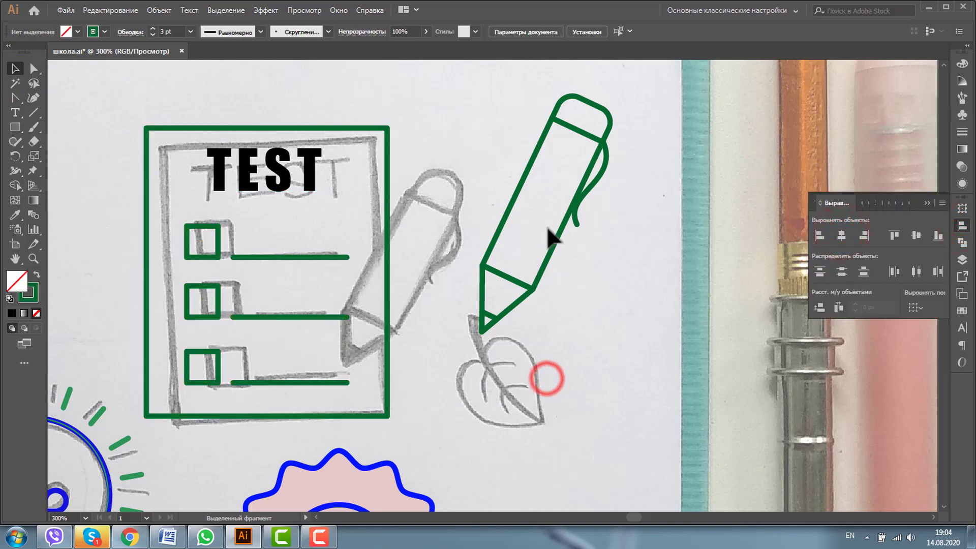
mouse_move(557, 236)
left_mouse_down()
mouse_move(422, 287)
mouse_move(410, 283)
left_mouse_up()
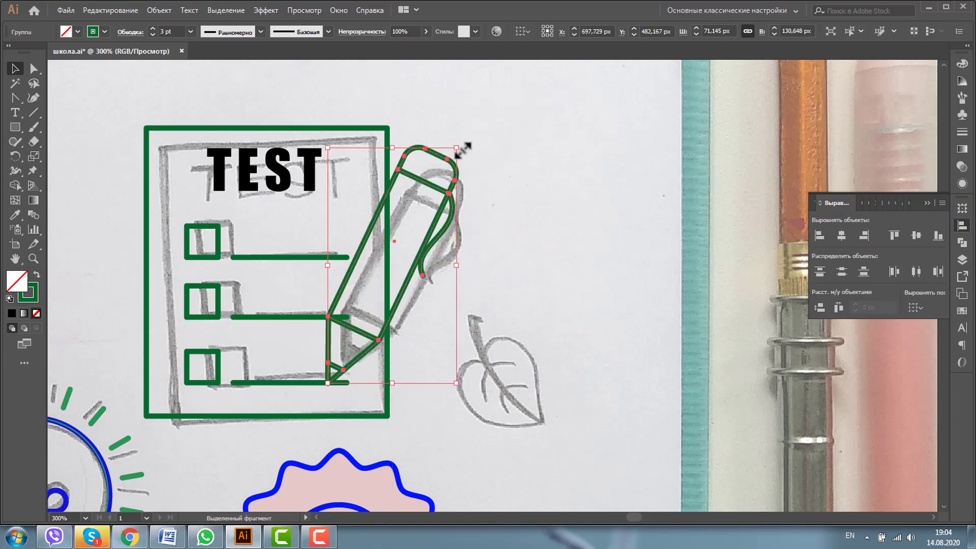
left_click_drag(457, 147, 441, 180)
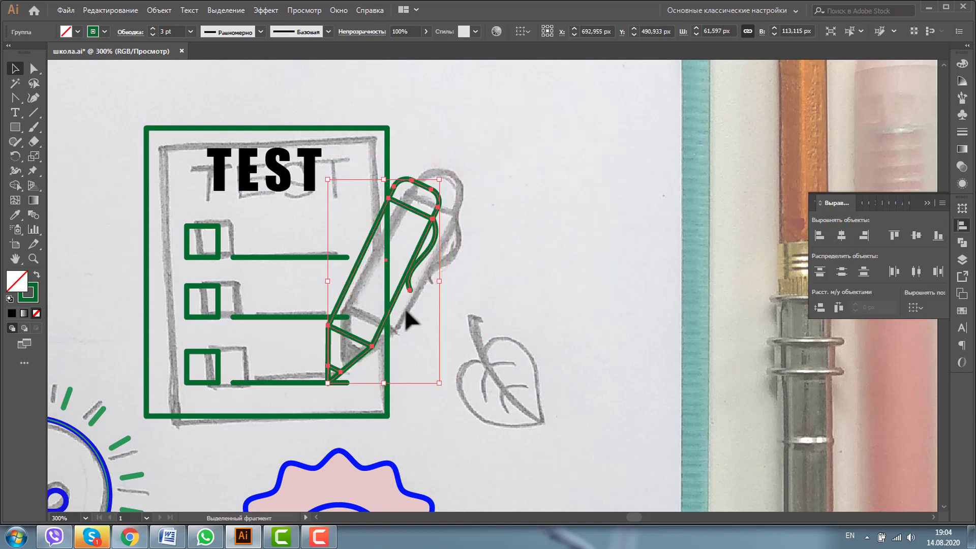
left_click_drag(396, 299, 405, 298)
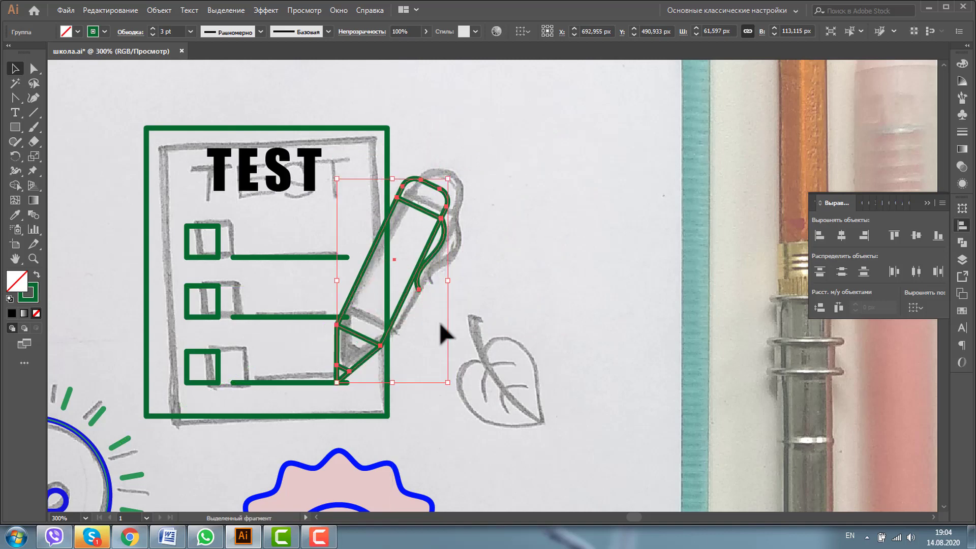
left_click(494, 340)
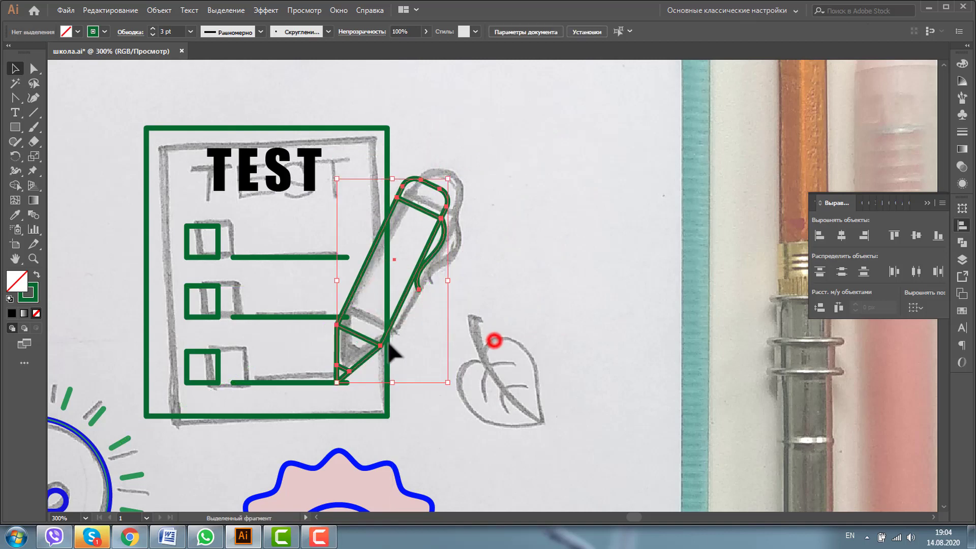
Shorten the bottom row's answer line so it stops at the pencil.
double_click(254, 380)
left_click(33, 259)
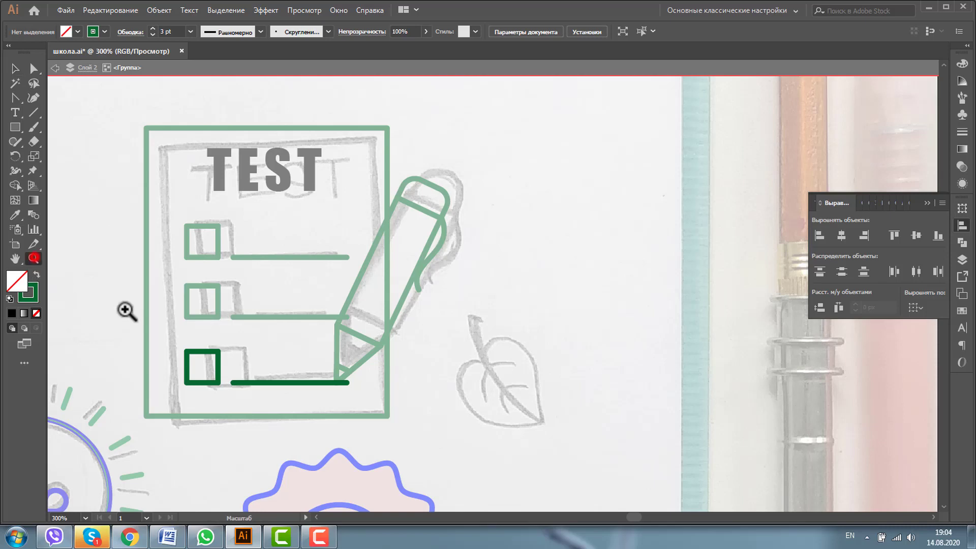
left_click_drag(284, 347, 346, 381)
left_click(33, 69)
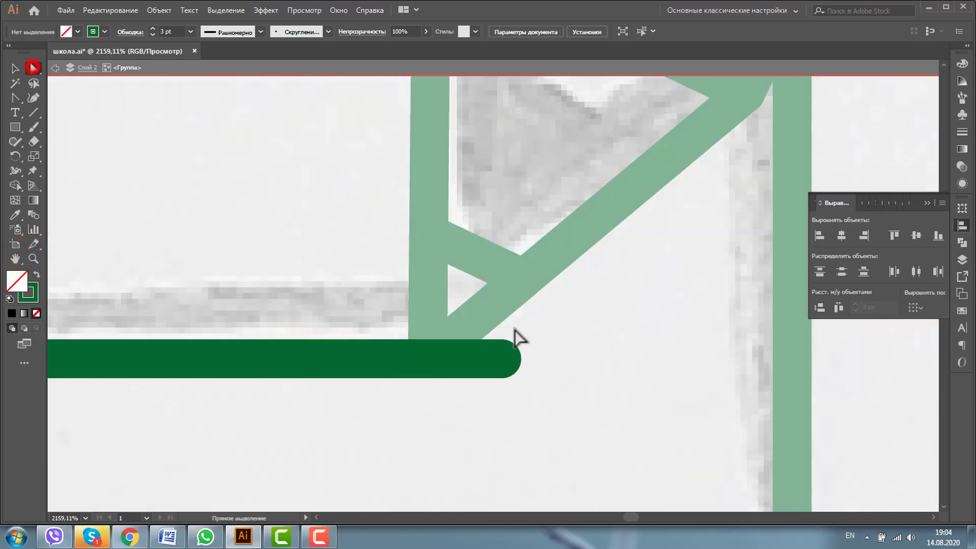
left_click(465, 359)
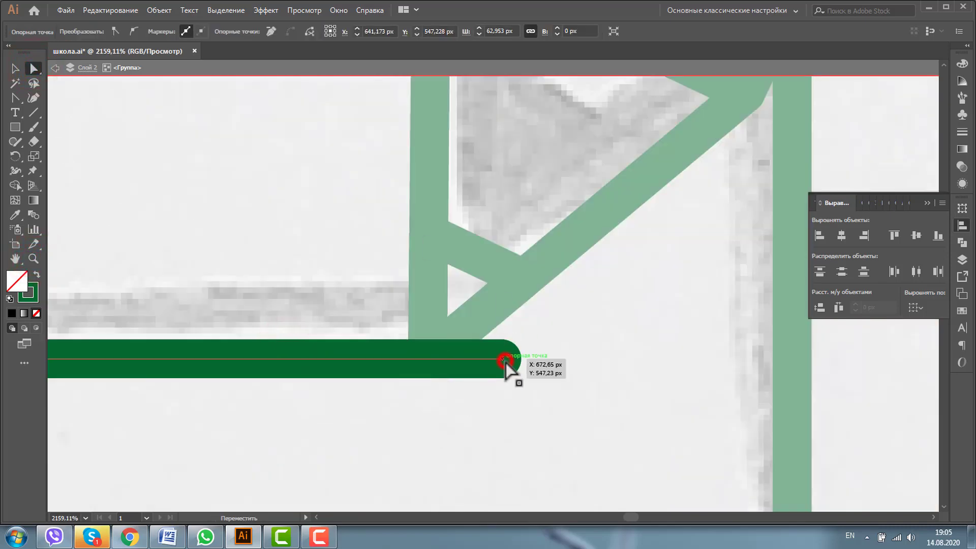
left_click_drag(503, 360, 145, 358)
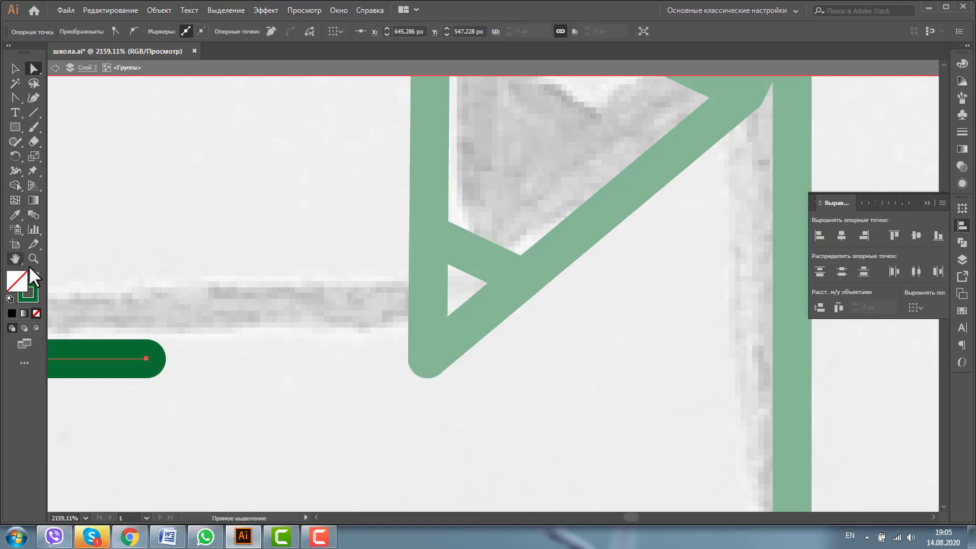
left_click(31, 260)
left_click(305, 254, "alt")
left_click(339, 235, "alt")
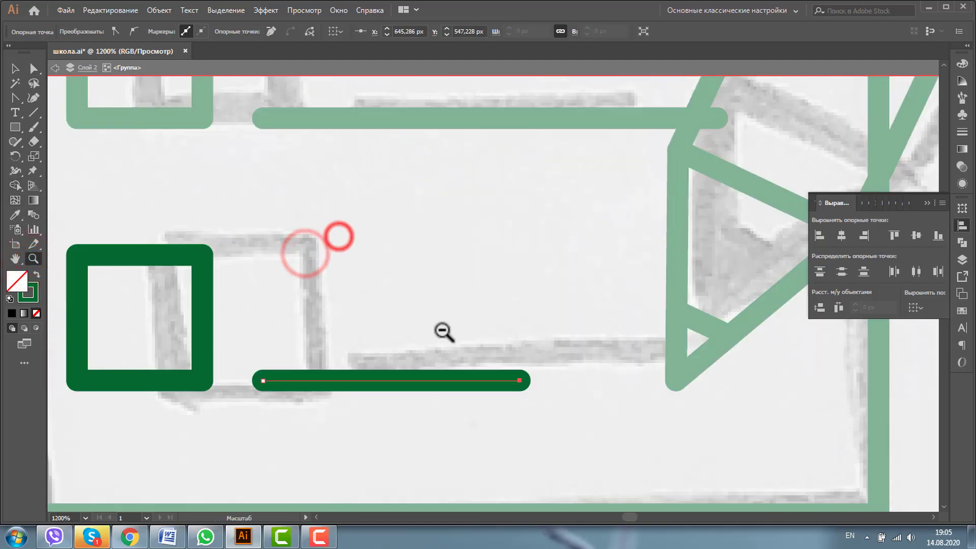
left_click(442, 330, "alt")
Shorten the middle row's answer line to end where it meets the pencil.
left_click(629, 144, "alt")
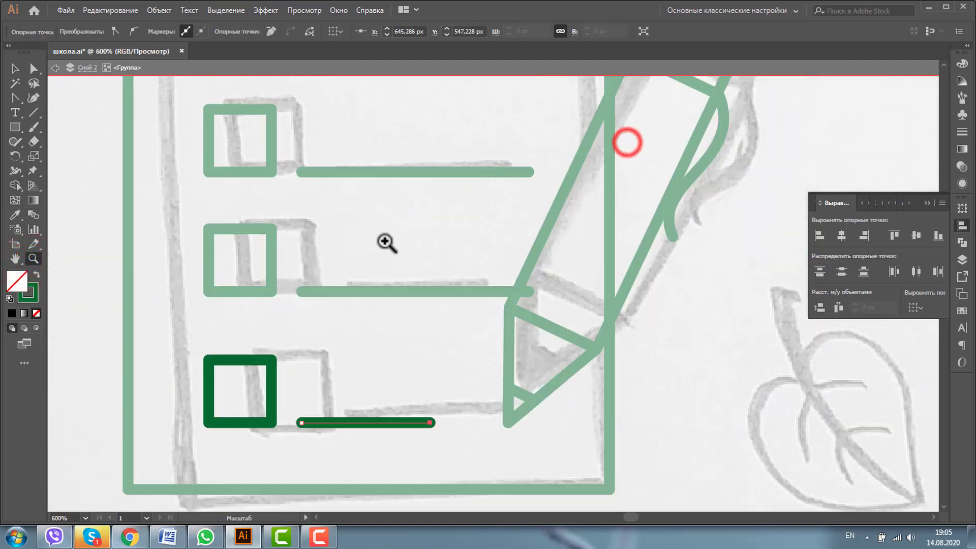
left_click_drag(477, 263, 514, 301)
left_click(33, 68)
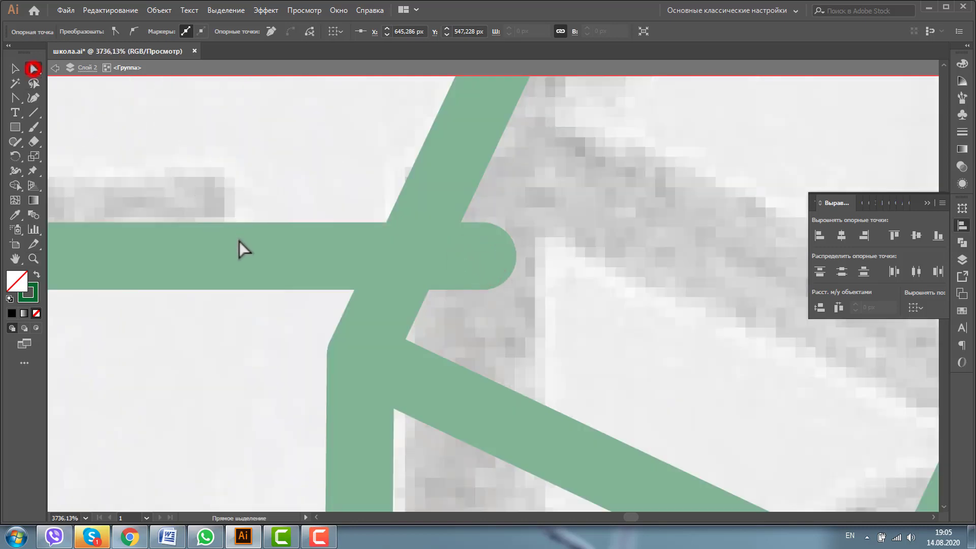
double_click(152, 153)
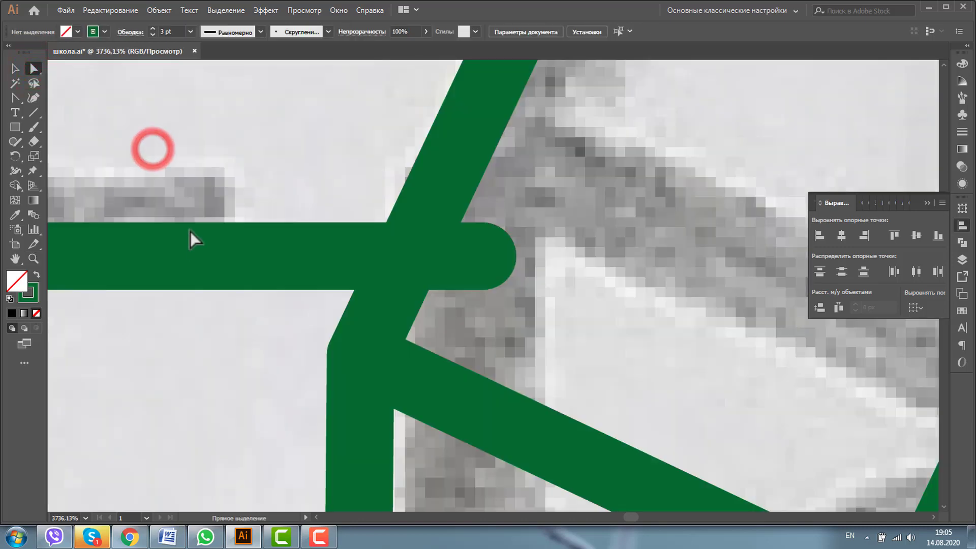
key("v")
left_click(197, 265)
double_click(197, 262)
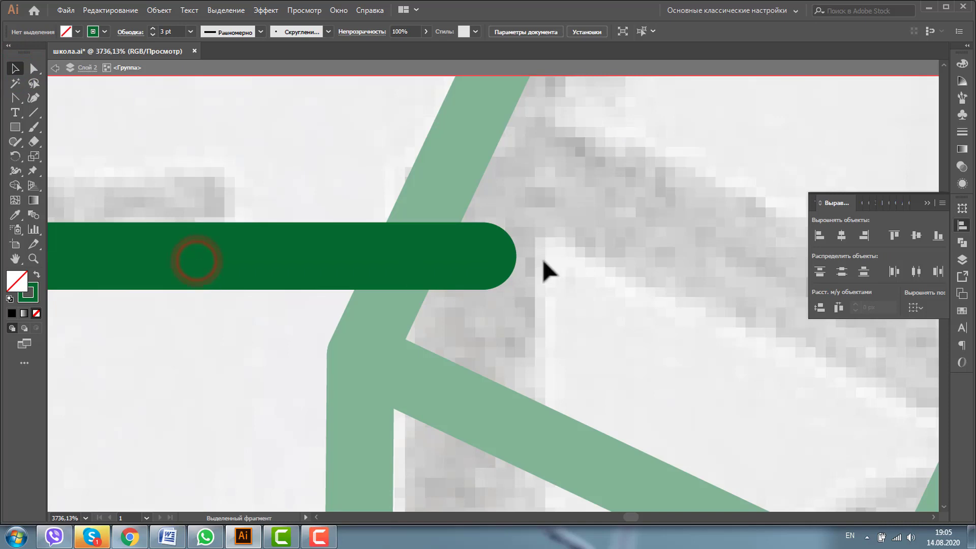
left_click(33, 69)
left_click(333, 257)
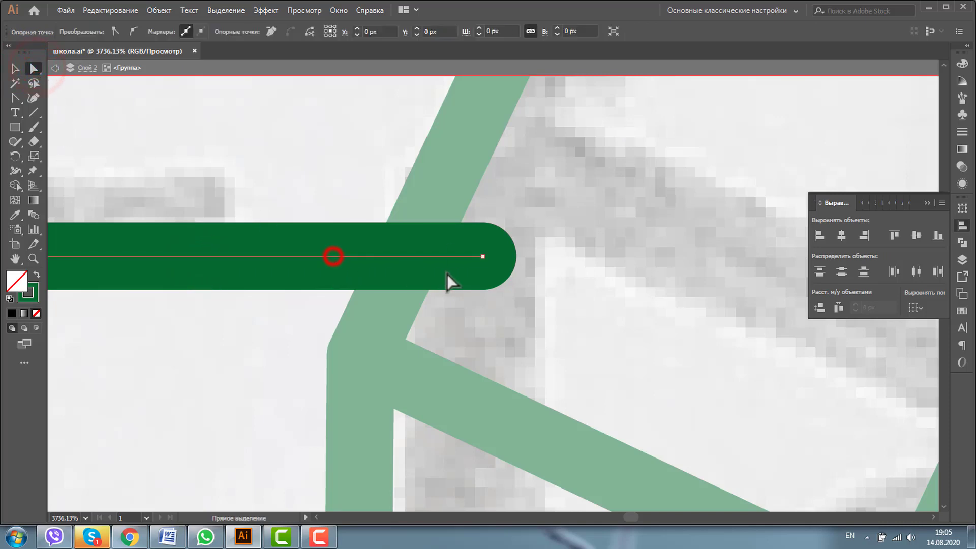
left_click_drag(485, 260, 404, 261)
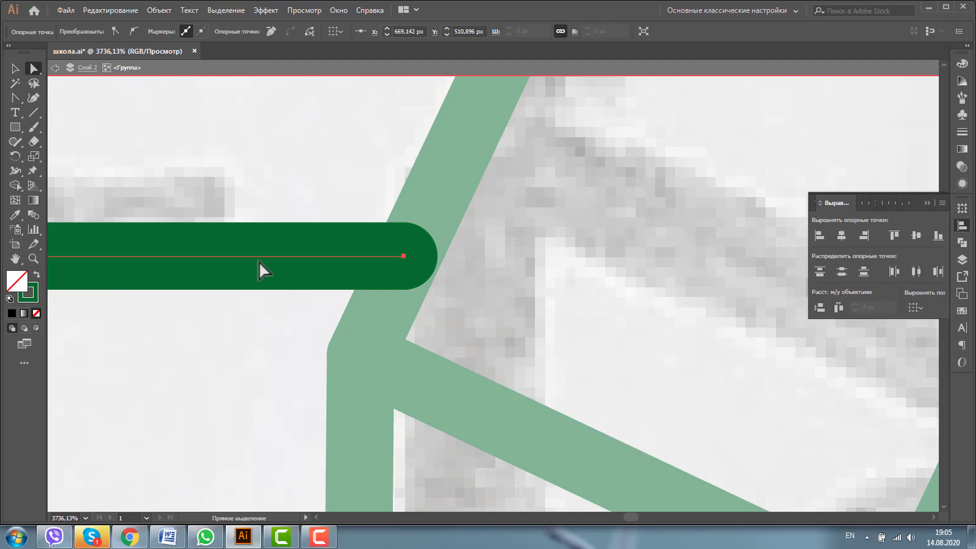
left_click(33, 258)
left_click(349, 238, "alt")
left_click(441, 240, "alt")
left_click(497, 244, "alt")
left_click(497, 244, "alt")
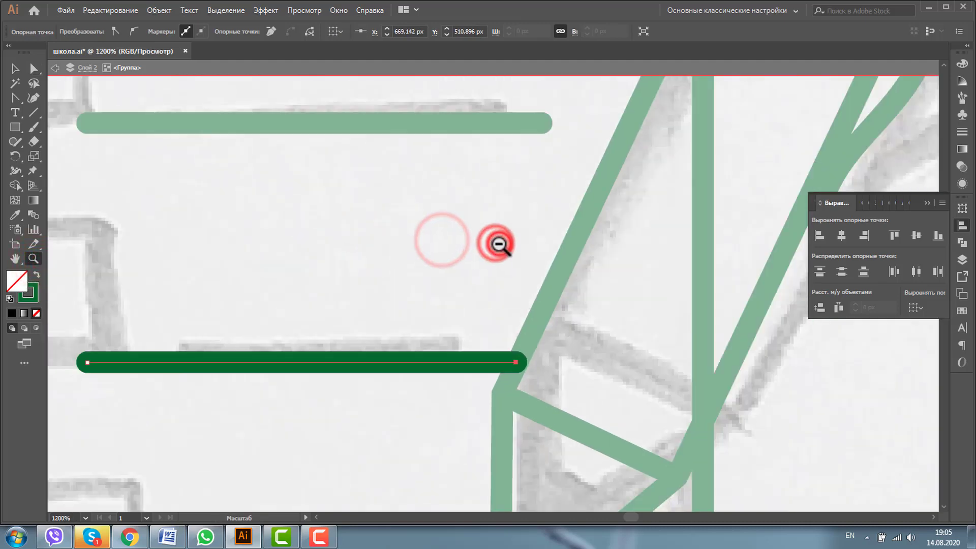
left_click(498, 244, "alt")
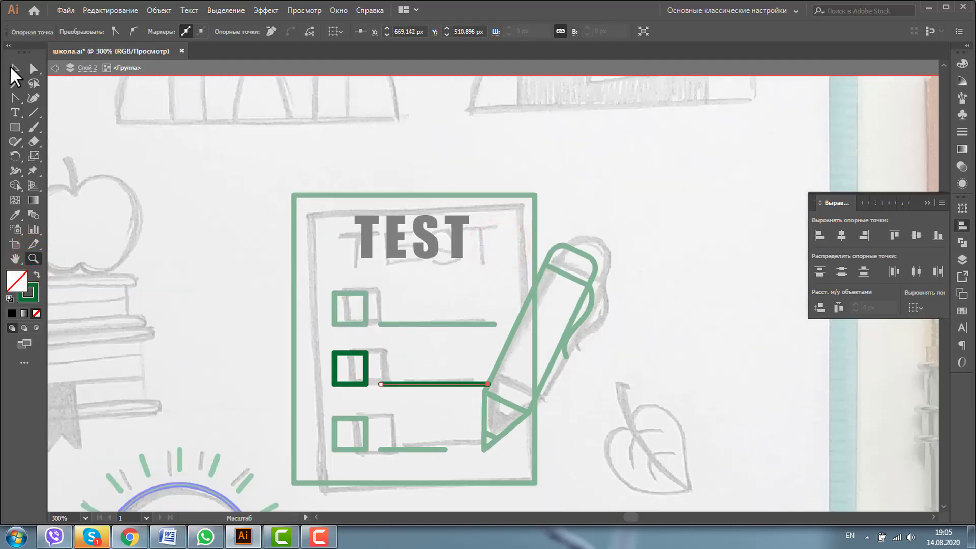
left_click(14, 68)
Add three anchors on the frame's right edge and delete the middle one behind the pencil.
double_click(595, 204)
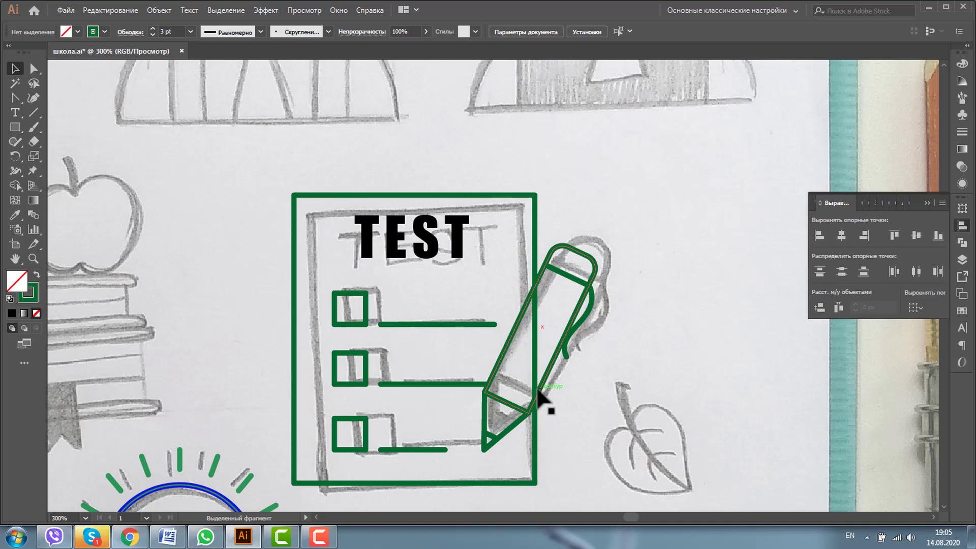
left_click(357, 194)
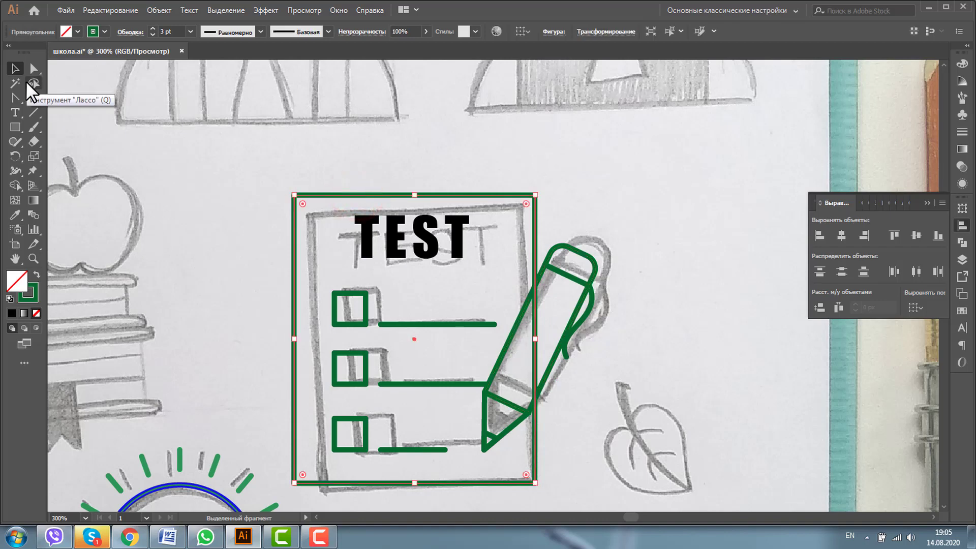
key("plus")
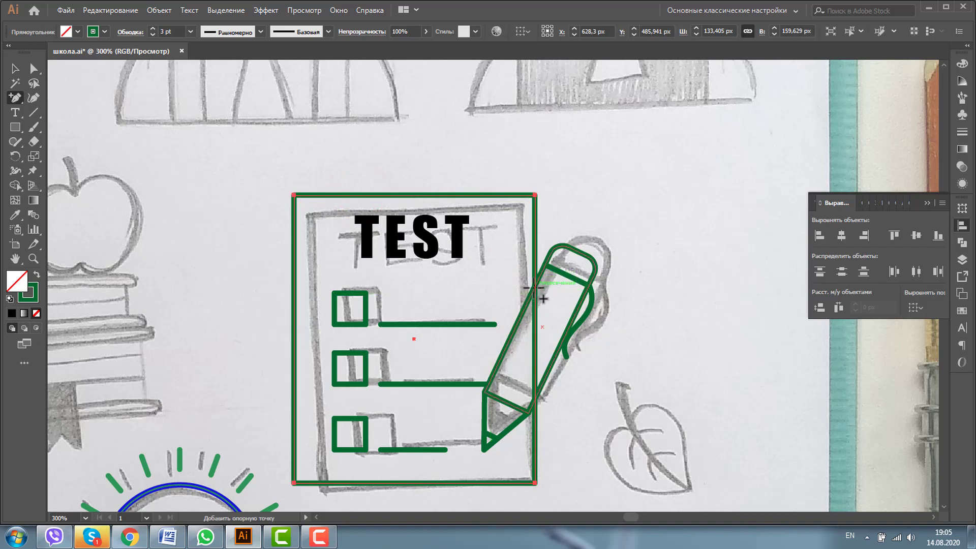
left_click(534, 286)
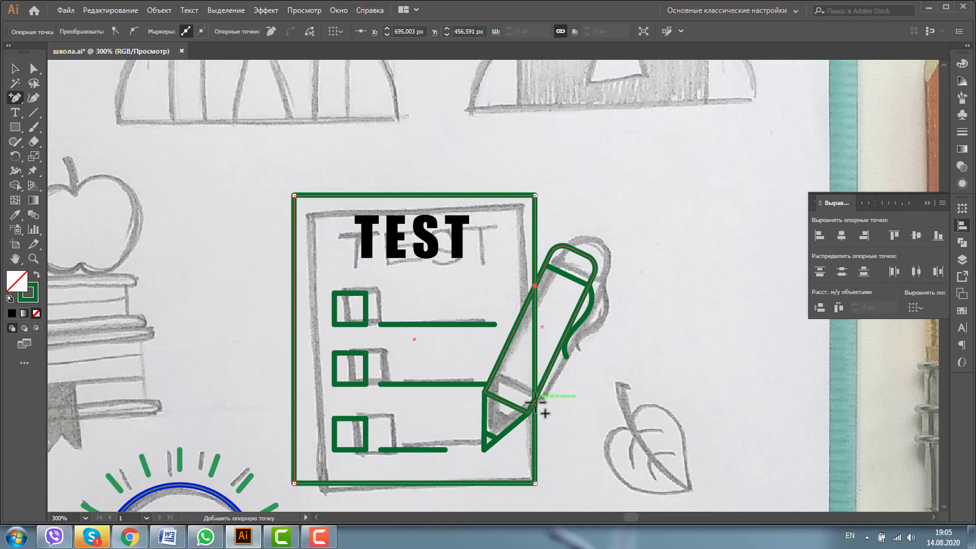
left_click(535, 399)
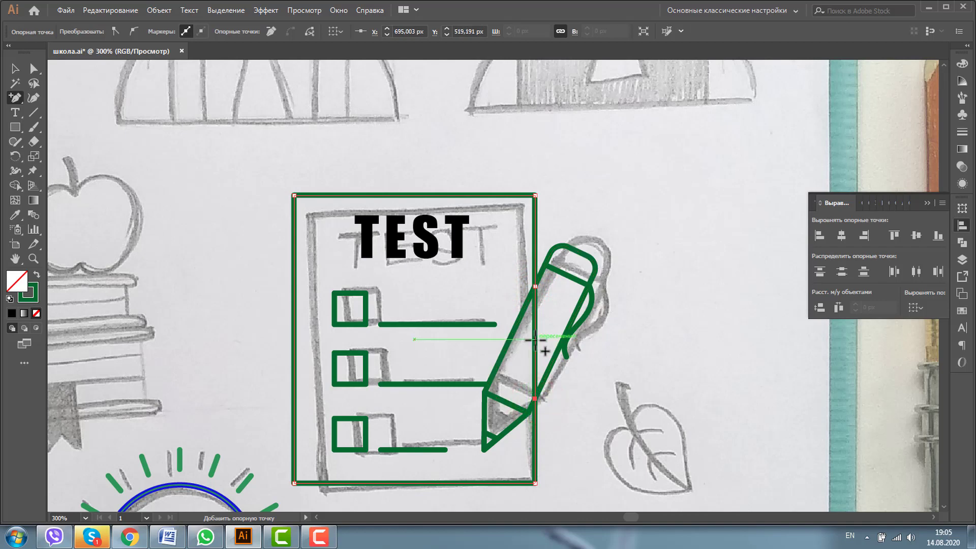
left_click(535, 339)
left_click(34, 68)
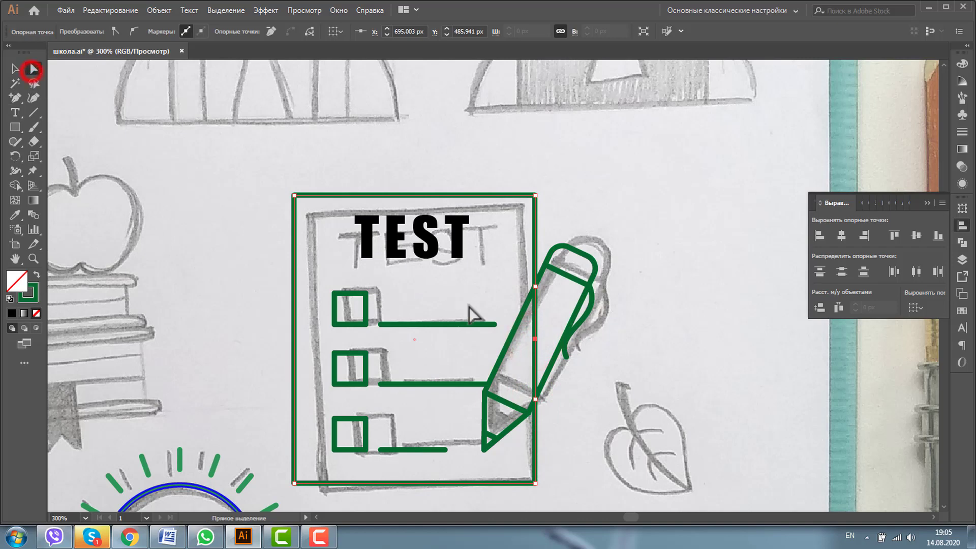
left_click(534, 340)
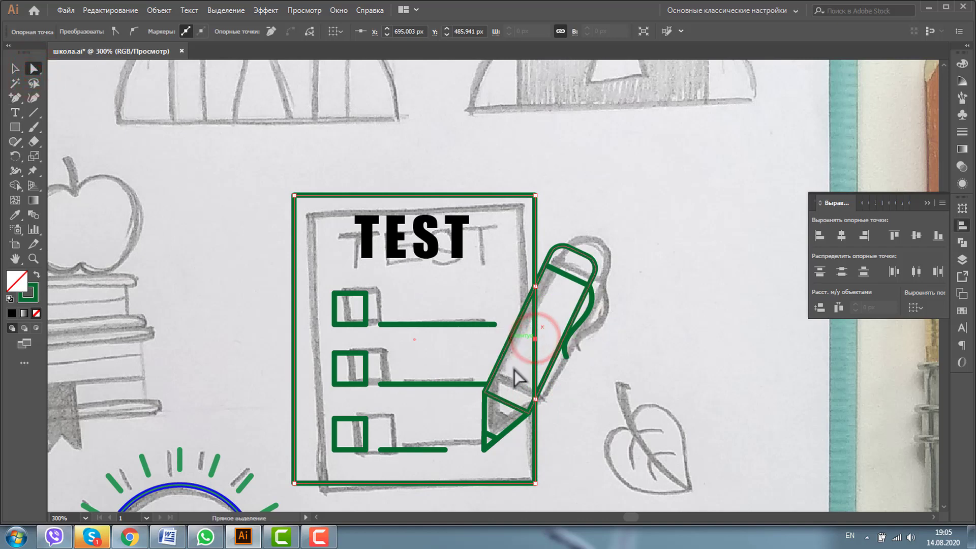
key("Delete")
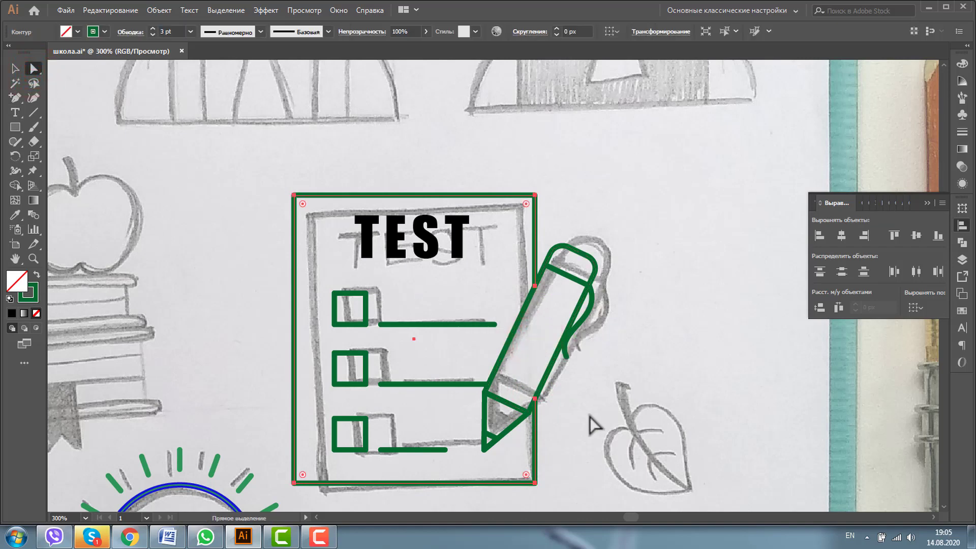
Zoom in to check the frame gap beside the pencil, then zoom back out.
left_click(33, 258)
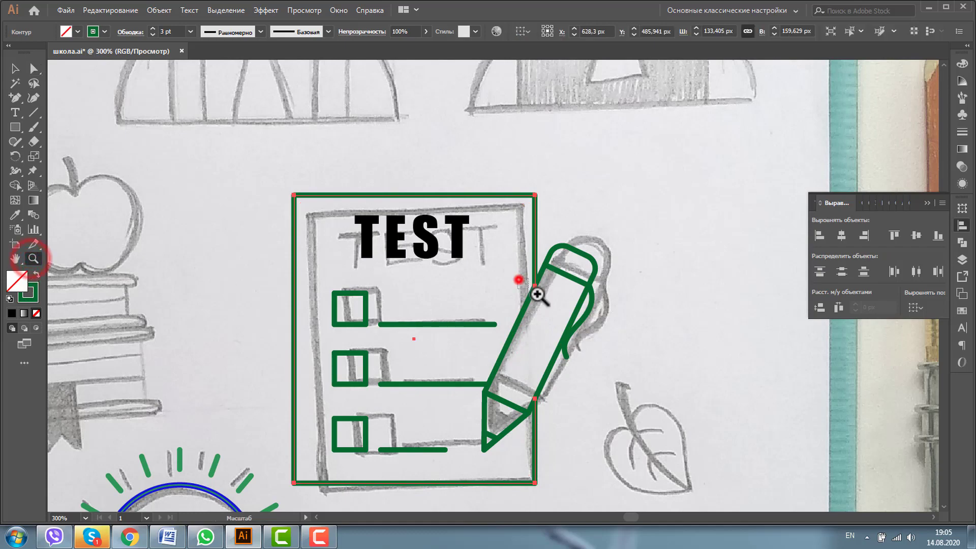
left_click_drag(517, 278, 556, 285)
left_click(560, 294, "alt")
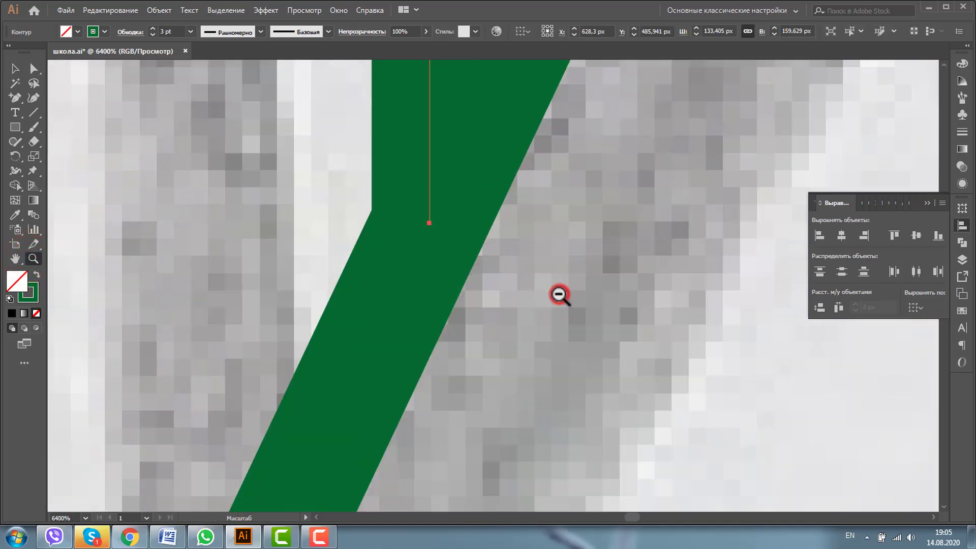
left_click(441, 292, "alt")
left_click(442, 327, "alt")
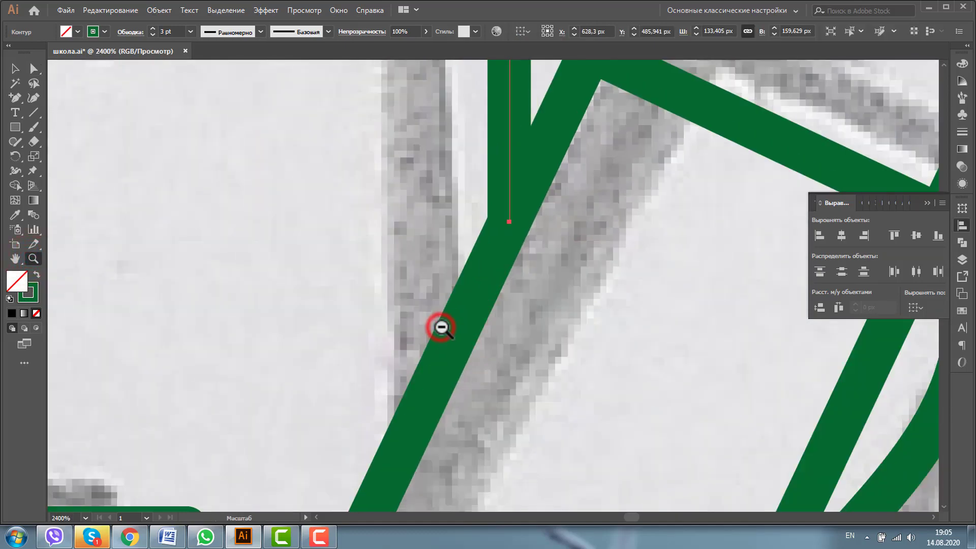
left_click(441, 327, "alt")
left_click(457, 350, "alt")
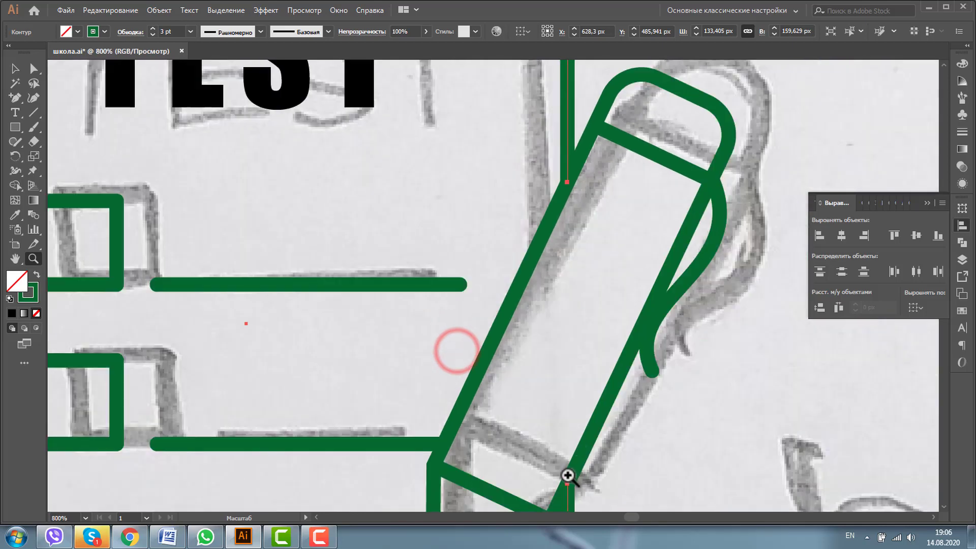
left_click(408, 362, "alt")
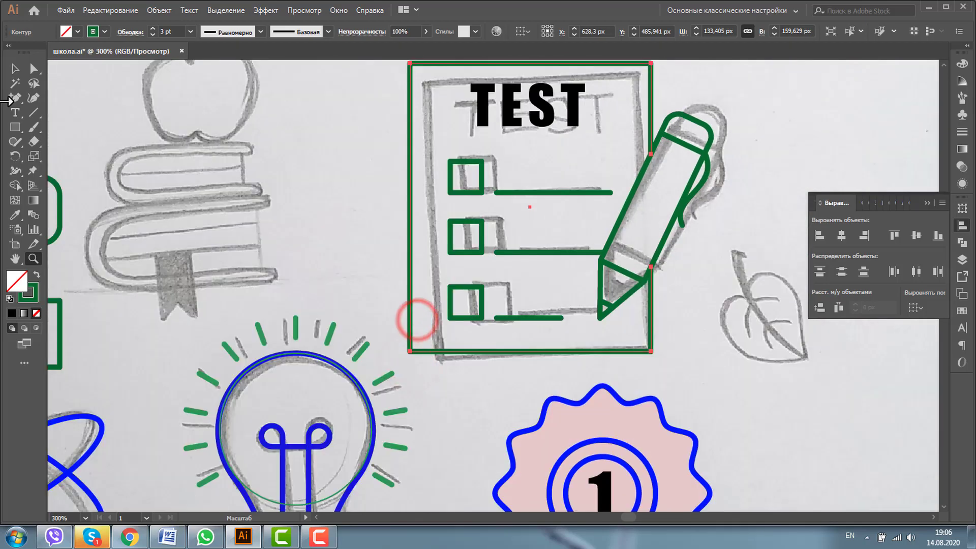
left_click(16, 68)
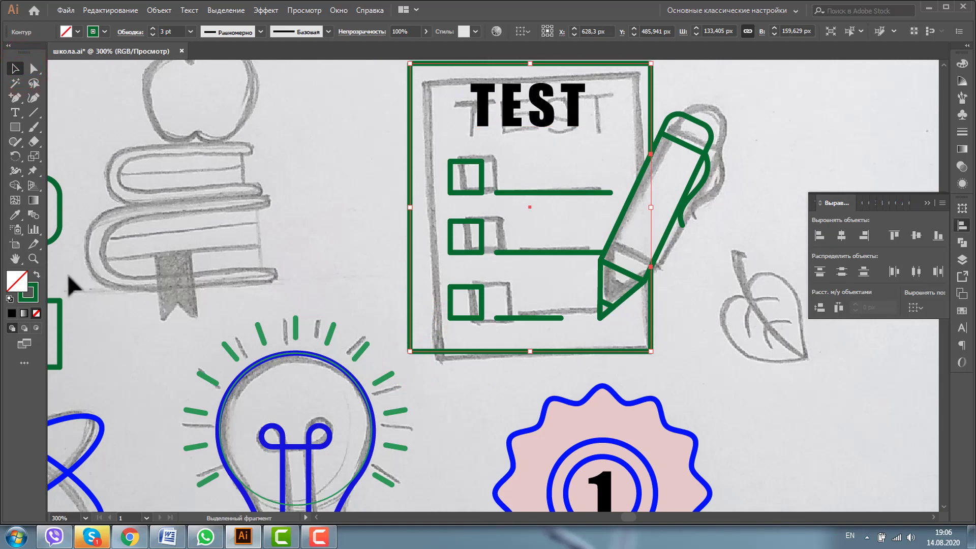
left_click(30, 260)
Zoom onto the backpack sketch and draw a rectangle around its body.
left_click(397, 270, "alt")
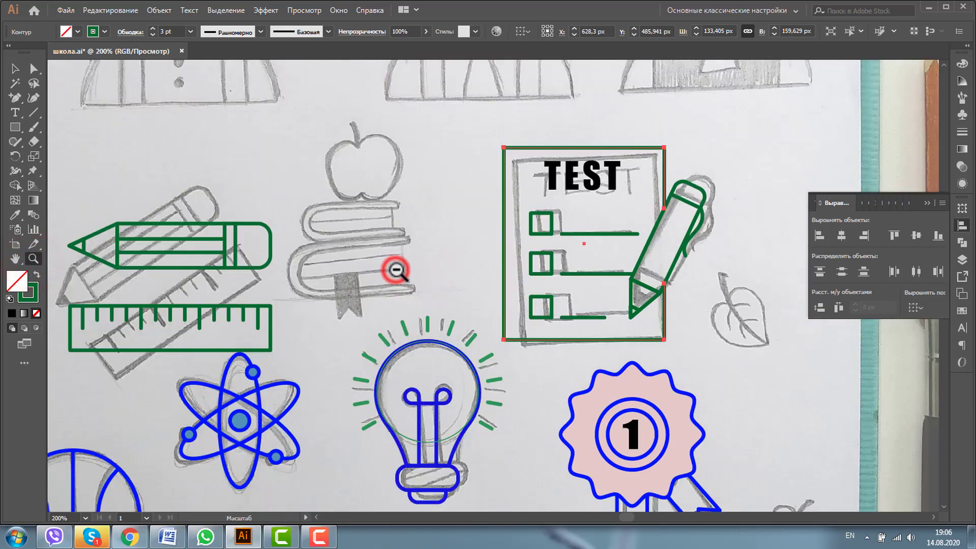
left_click(643, 313, "alt")
left_click_drag(361, 355, 541, 490)
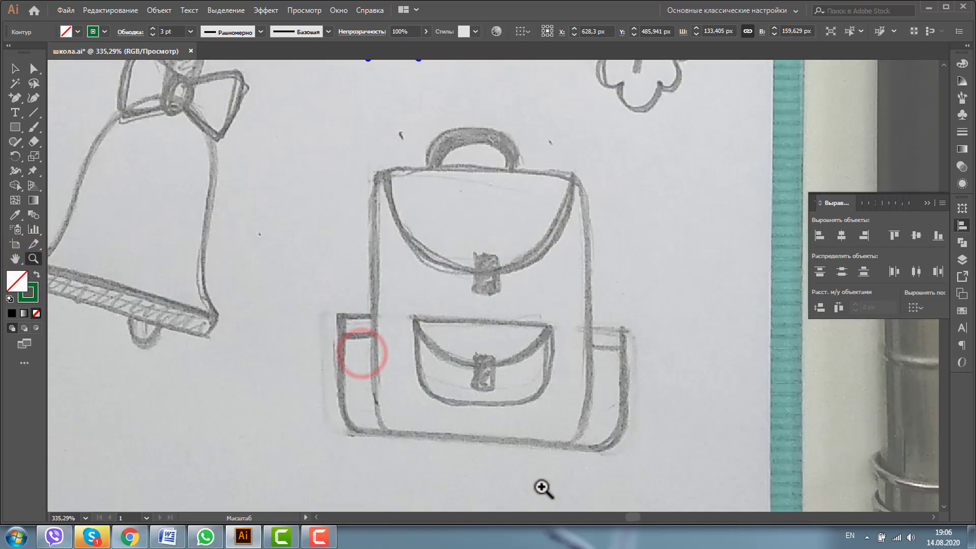
left_click(926, 203)
left_click(15, 127)
mouse_move(356, 167)
left_mouse_down()
mouse_move(477, 381)
mouse_move(589, 449)
left_mouse_up()
Copy the body rectangle into a narrow left side strip with a rounded bottom-left corner.
key("v")
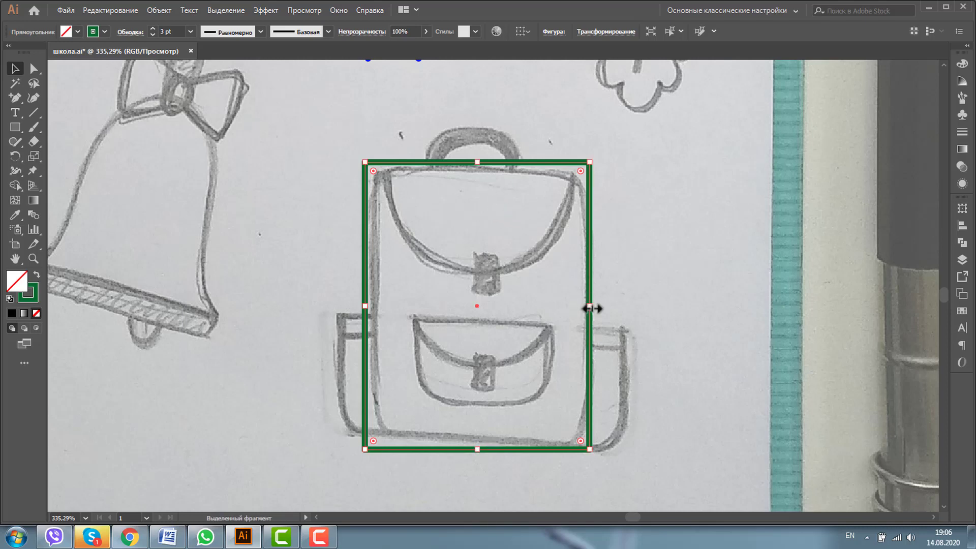
left_click_drag(590, 308, 615, 303)
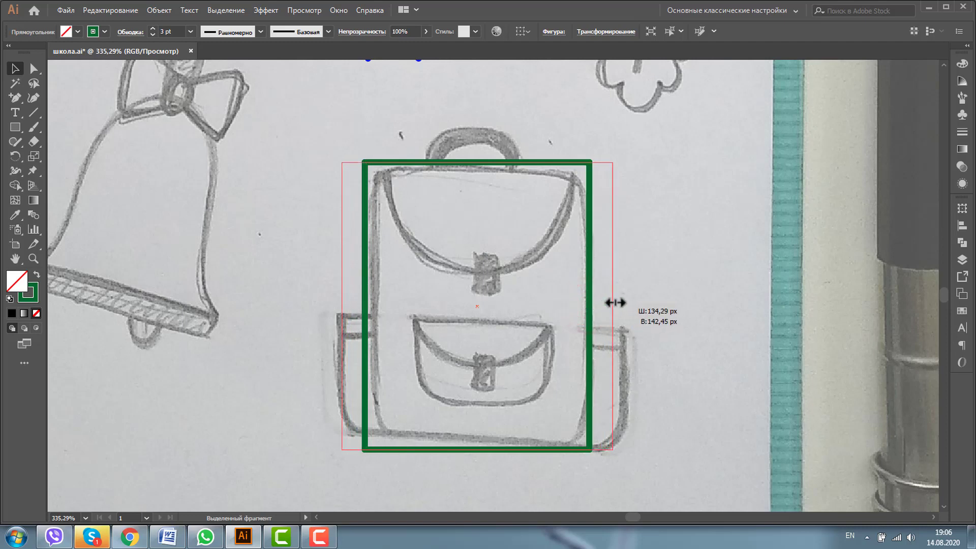
left_click_drag(477, 161, 460, 324)
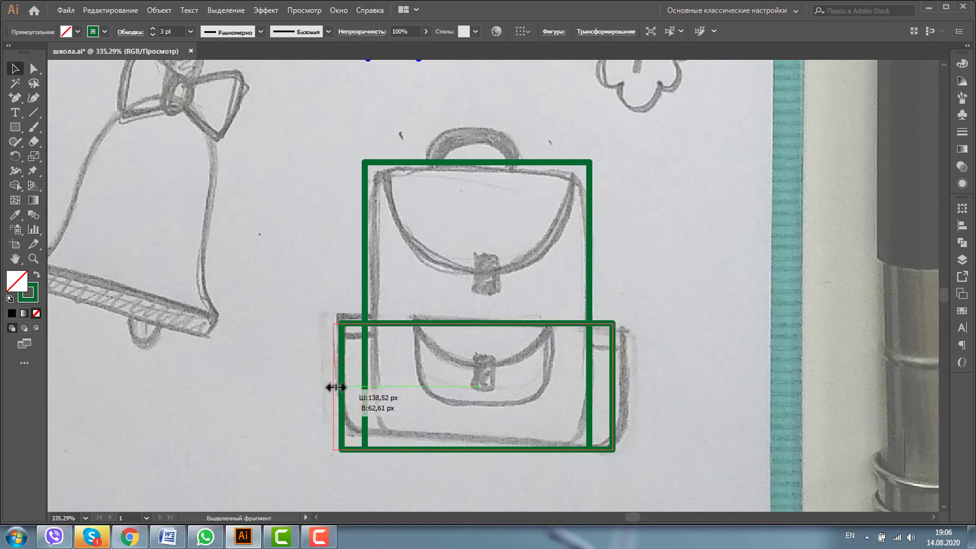
left_click_drag(341, 388, 333, 389)
left_click_drag(613, 385, 365, 390)
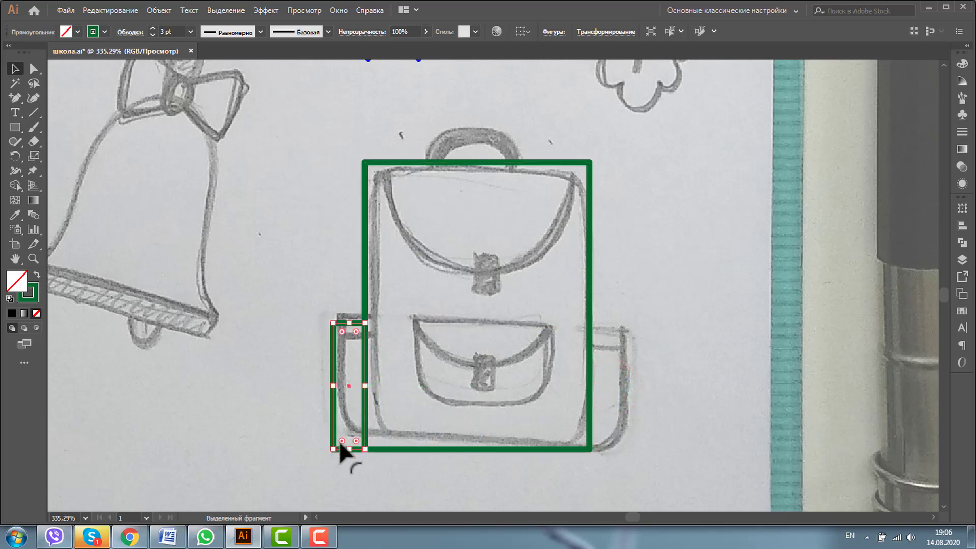
left_click(339, 444)
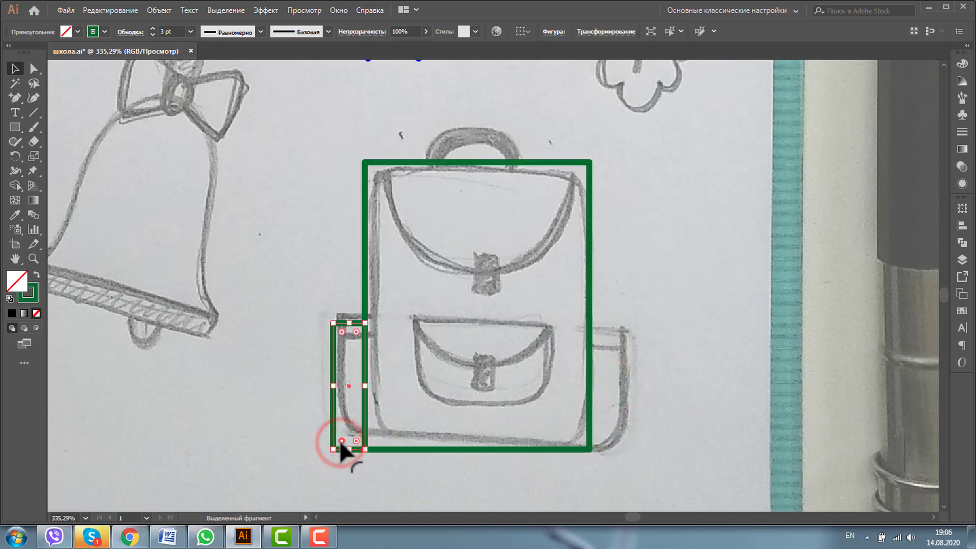
left_click_drag(339, 441, 356, 409)
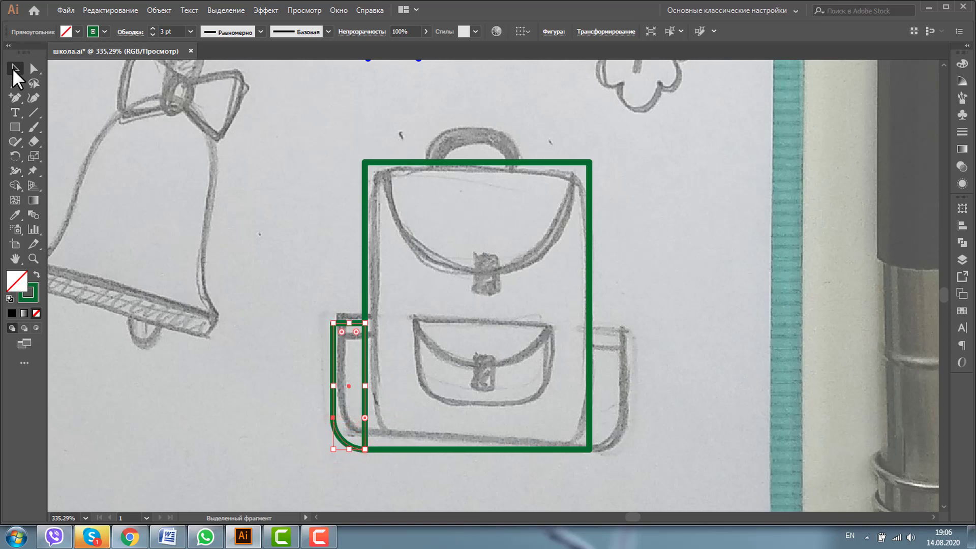
Draw a short line across the side strip's top and group it with the strip.
left_click(14, 69)
left_click(274, 279)
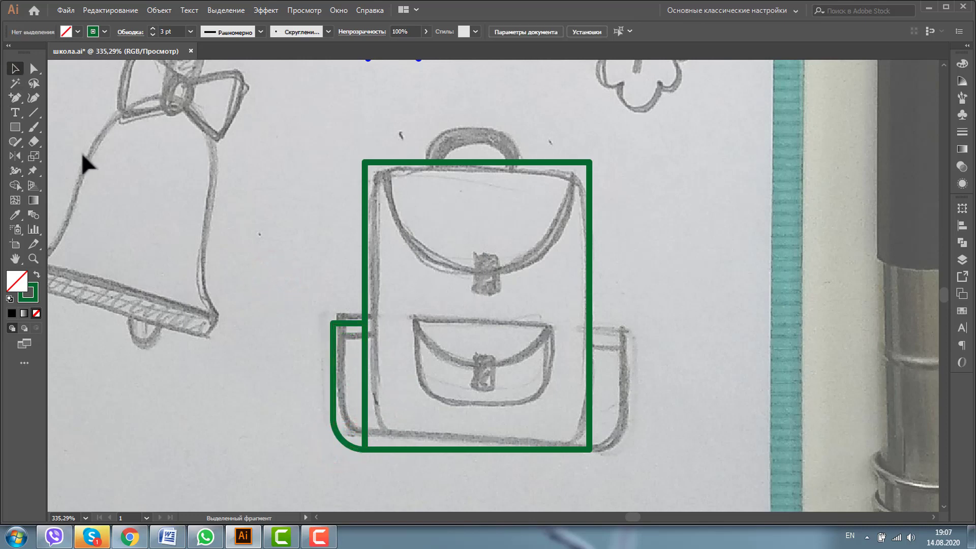
left_click(33, 113)
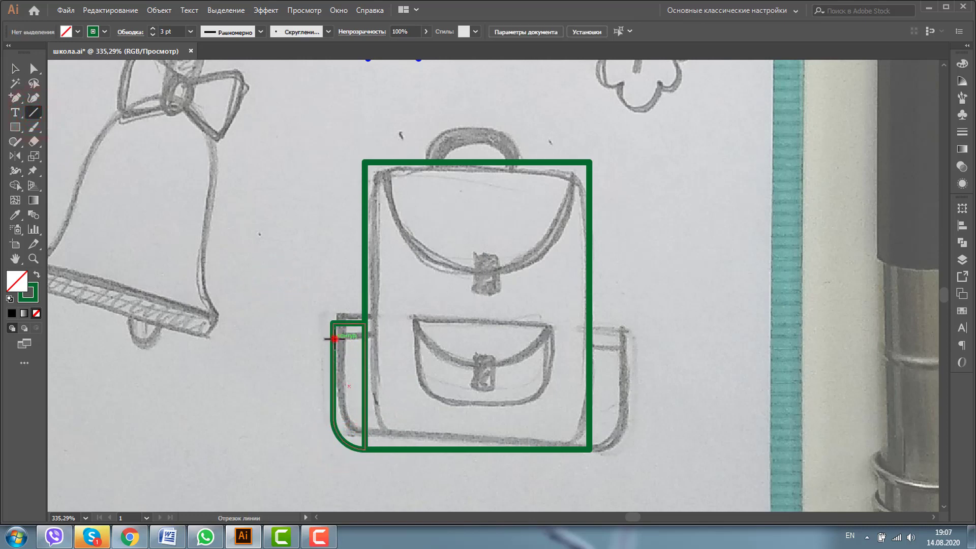
left_click_drag(334, 338, 365, 338)
left_click(14, 69)
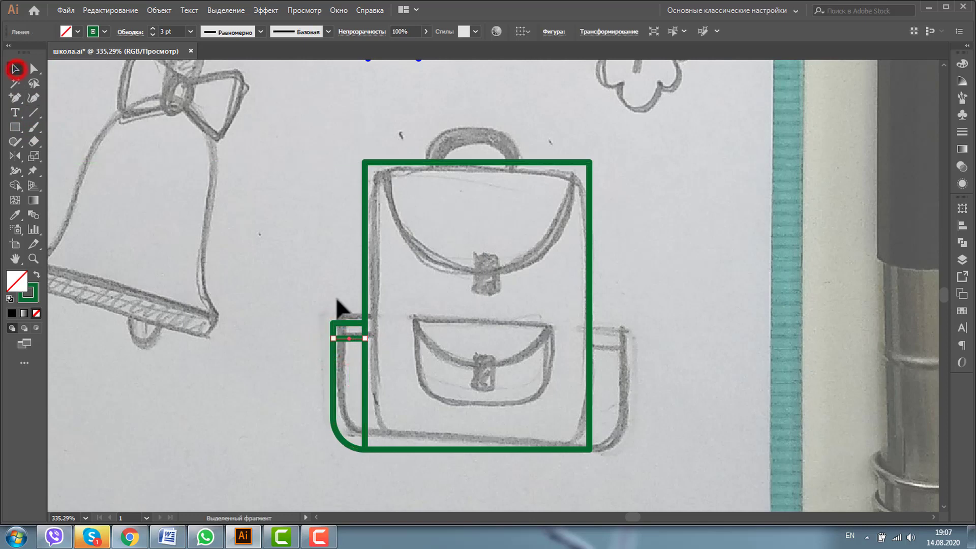
left_click(338, 328, "shift")
key("ctrl+g")
Reflect a copy of the grouped side pocket and move it to the backpack's right side.
left_click(264, 231)
left_click(333, 350)
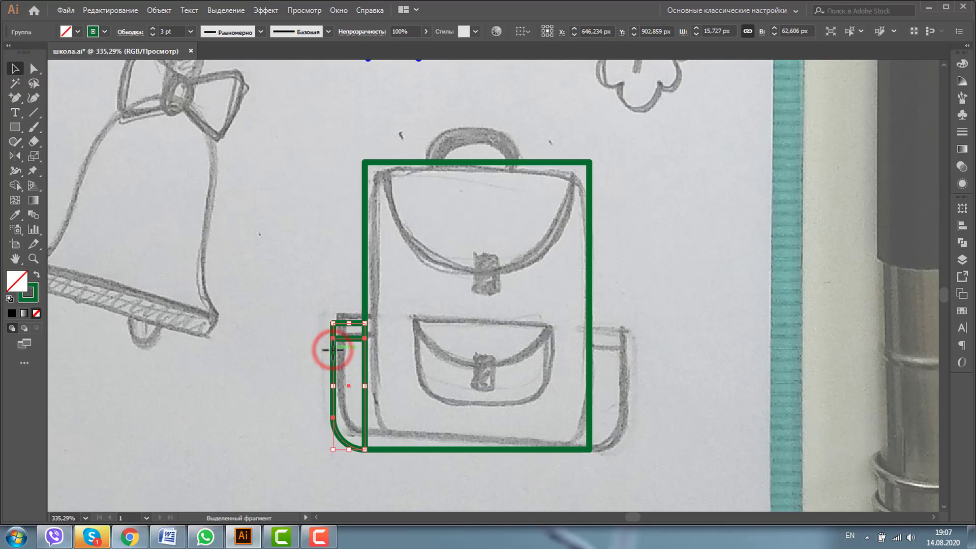
right_click(333, 350)
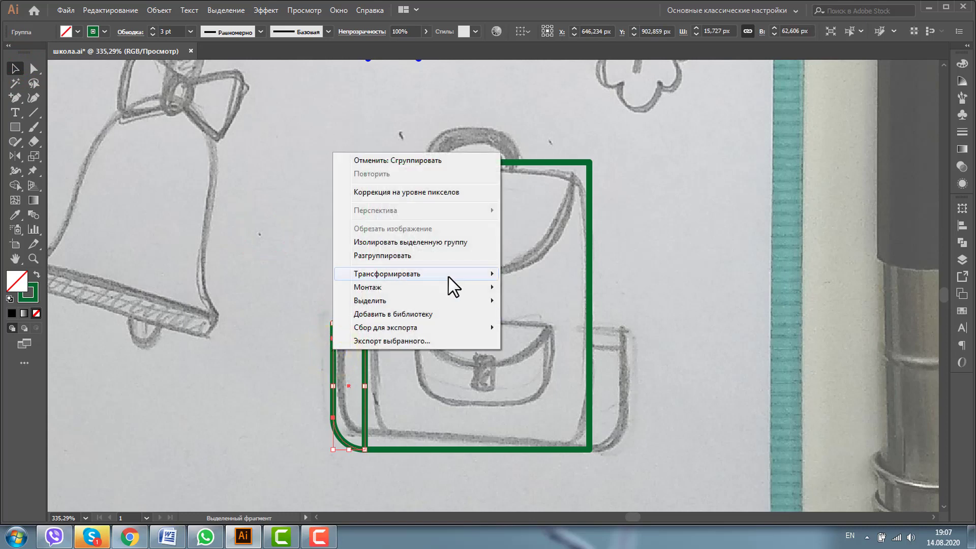
mouse_move(386, 273)
left_click(531, 318)
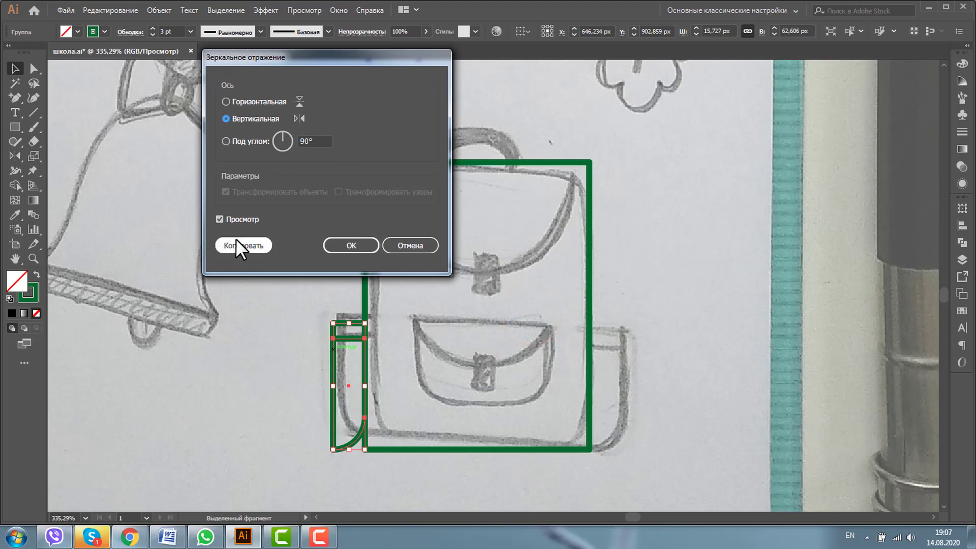
left_click(237, 246)
left_click_drag(333, 371, 590, 371)
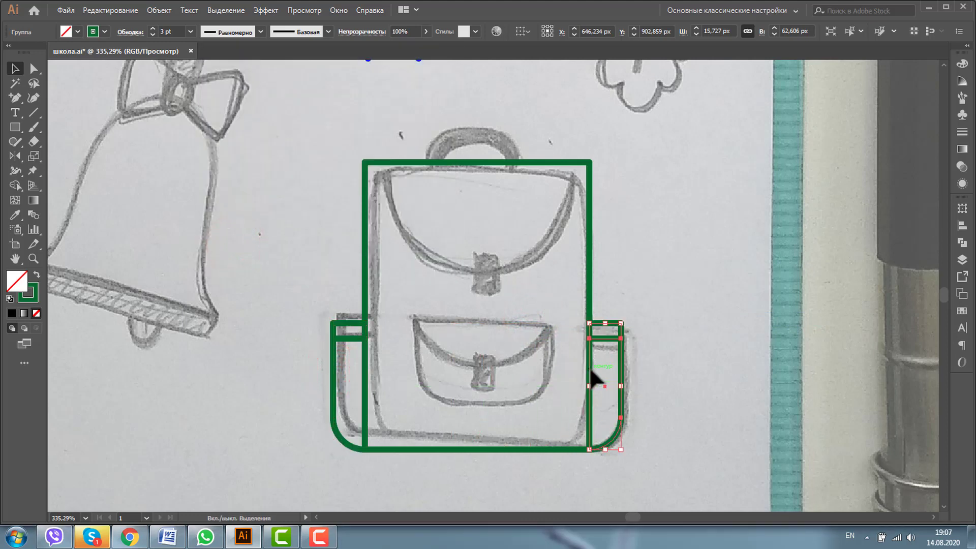
Draw a rectangle over the sketched front pocket and fit its top and bottom edges.
left_click(613, 358)
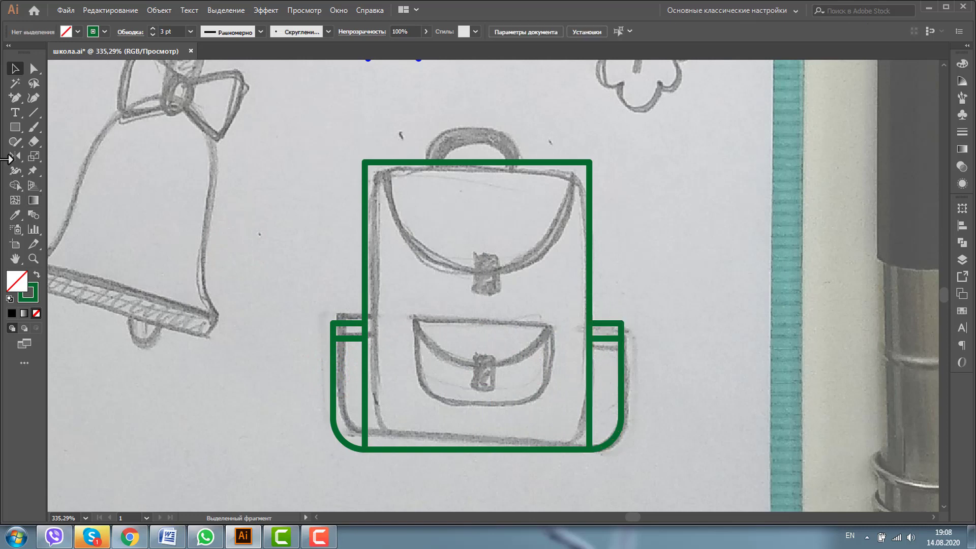
left_click(16, 127)
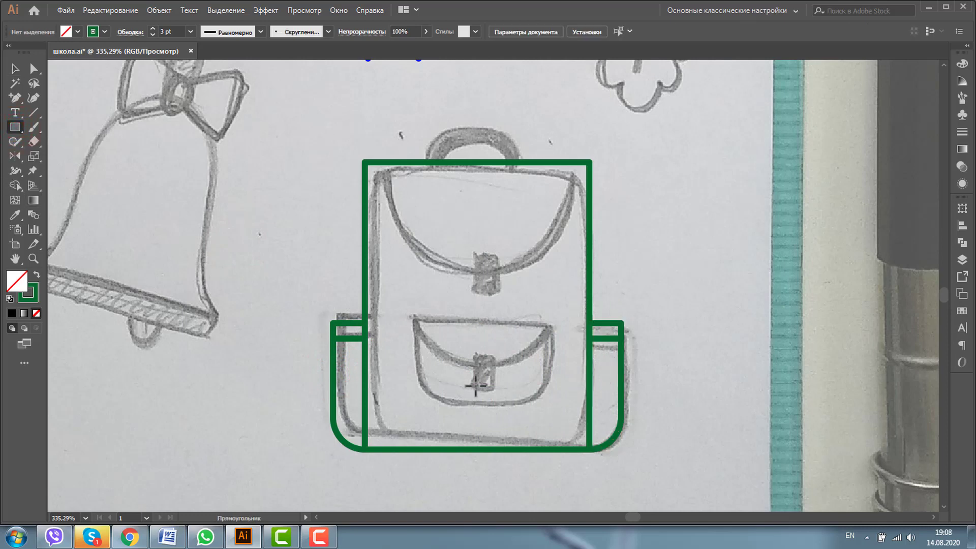
left_click_drag(476, 372, 547, 386)
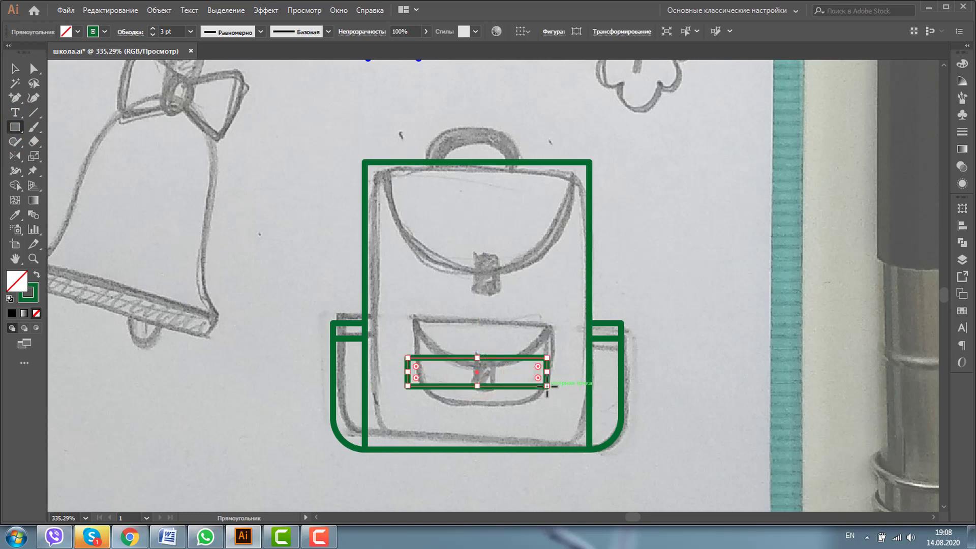
left_click(16, 68)
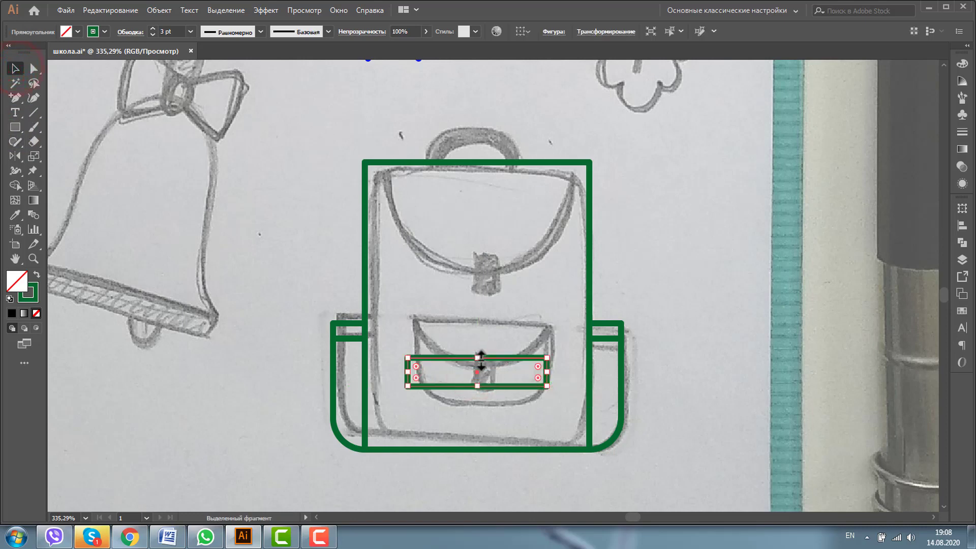
left_click_drag(481, 356, 481, 326)
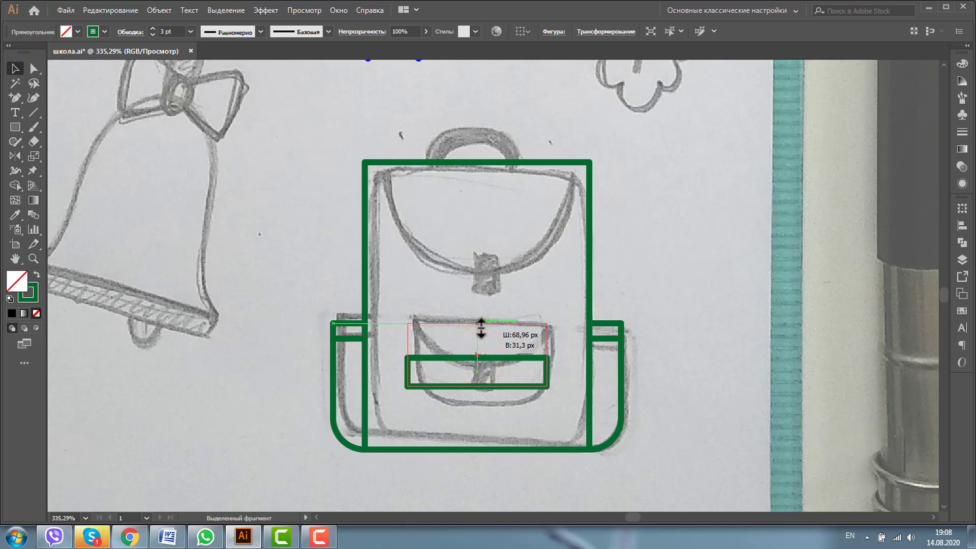
left_click_drag(481, 324, 481, 323)
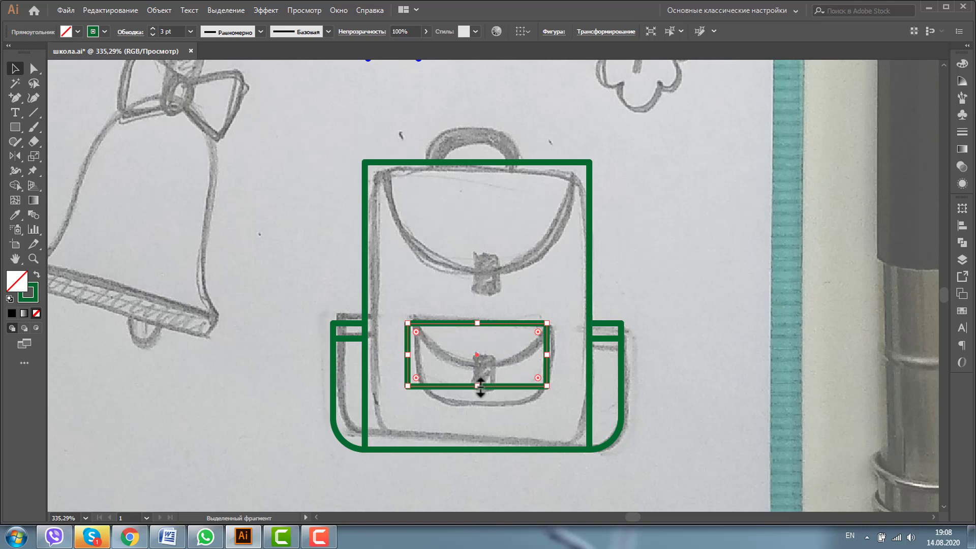
left_click_drag(478, 386, 479, 413)
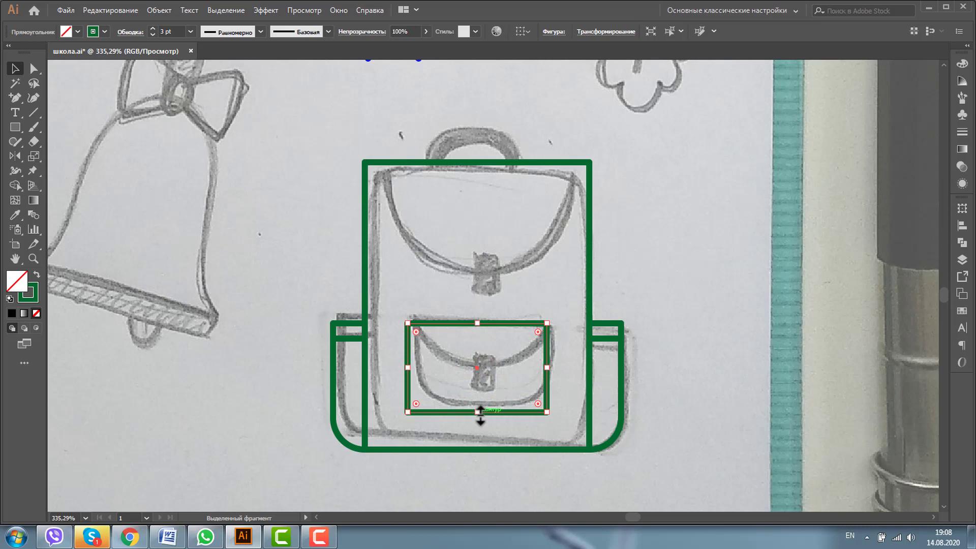
Round the pocket's bottom corners and raise a copy's bottom edge to form the flap.
left_click(418, 405)
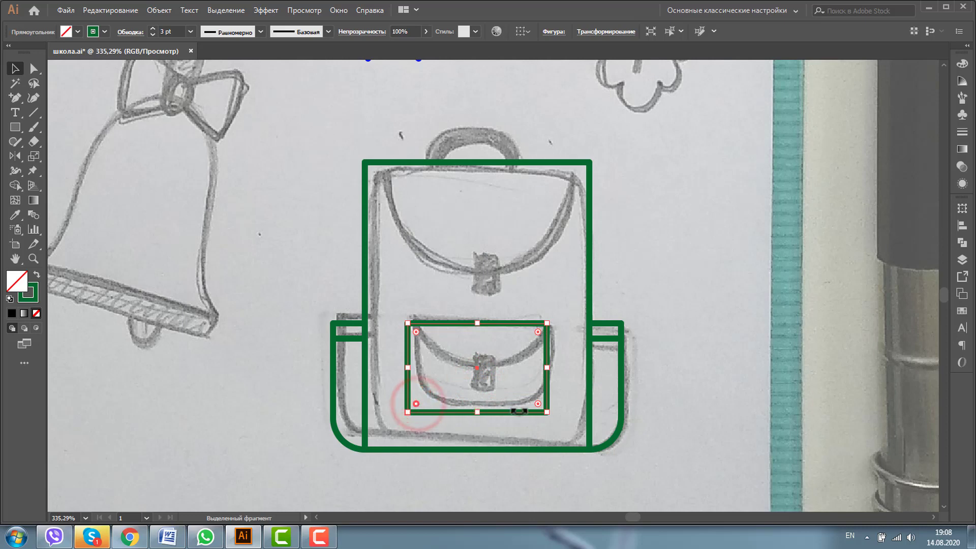
mouse_move(538, 402)
left_mouse_down()
mouse_move(504, 336)
mouse_move(530, 364)
left_mouse_up()
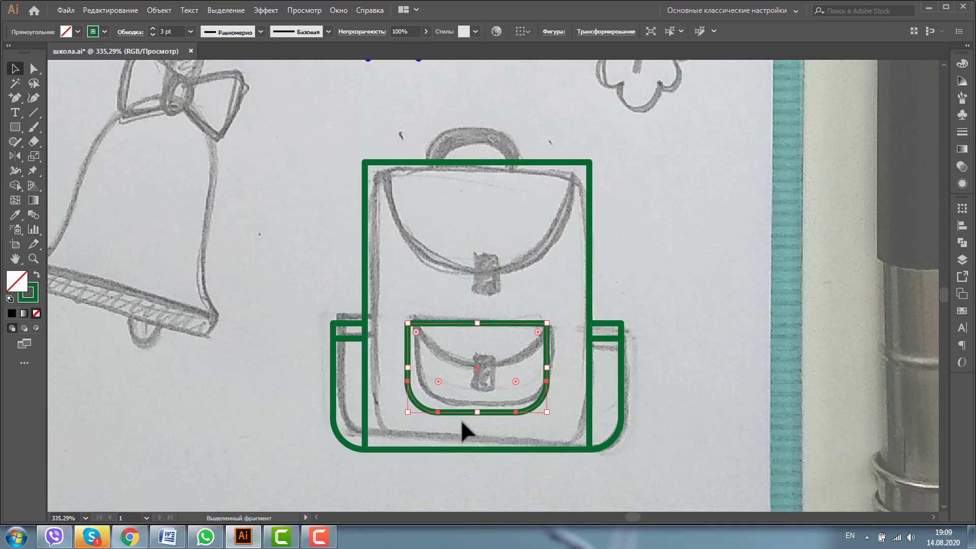
key("a")
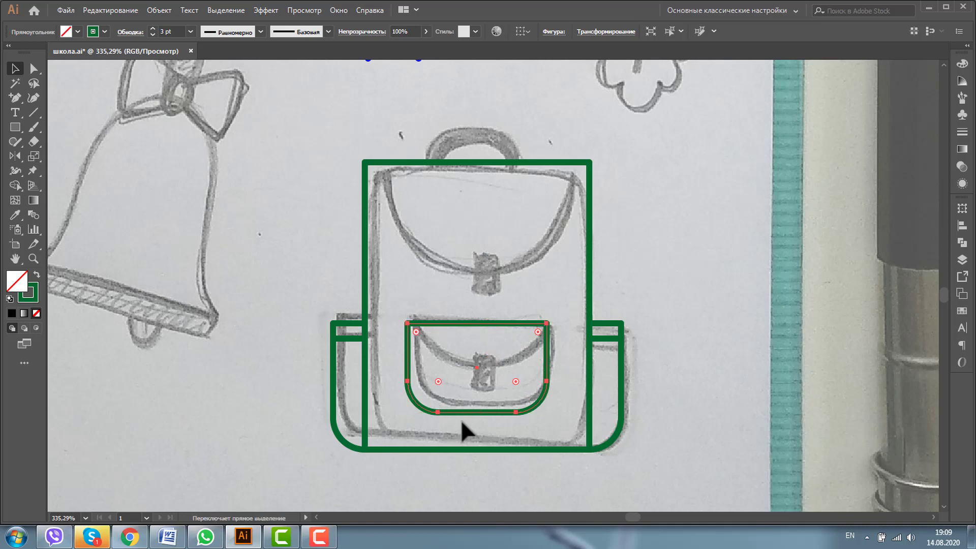
left_click_drag(476, 413, 486, 374)
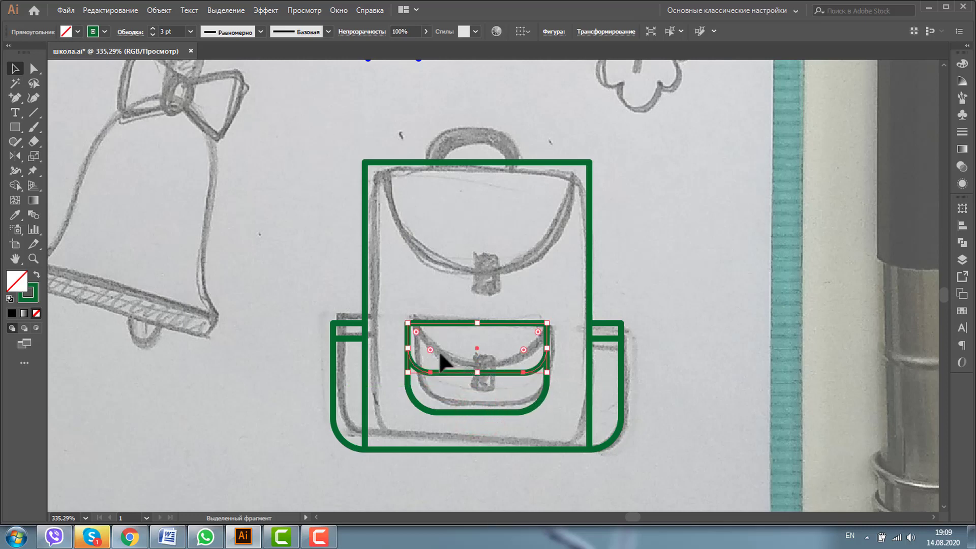
Drag both bottom corner widgets of the flap copy to full radius.
left_click(523, 349, "shift")
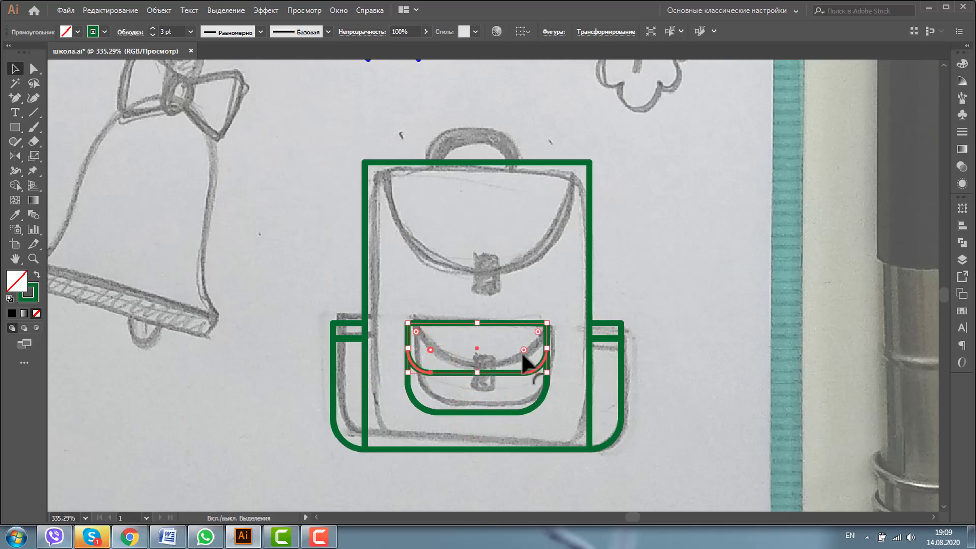
left_click_drag(520, 347, 492, 319)
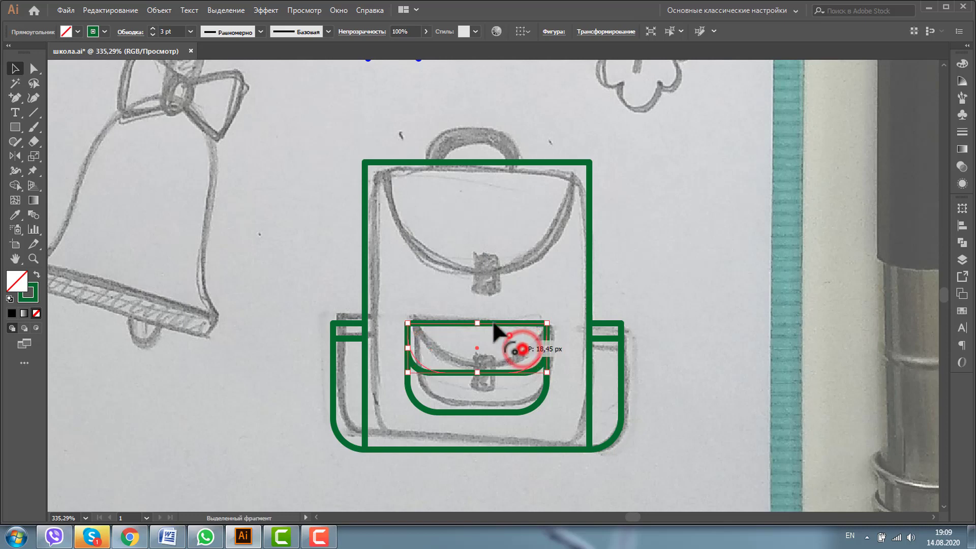
left_click(14, 69)
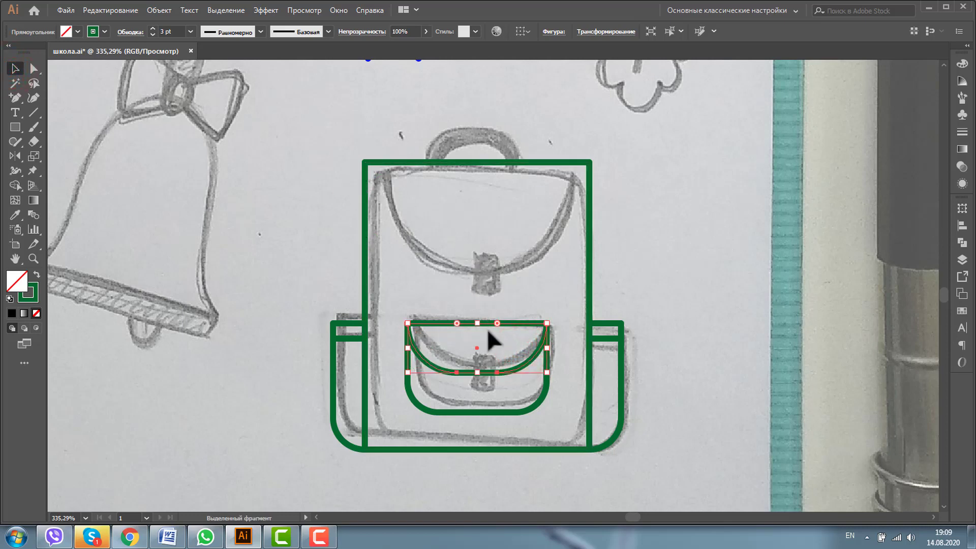
Move the arc to the backpack top, widen it across, and deepen it into the main flap.
left_click_drag(474, 340, 485, 190)
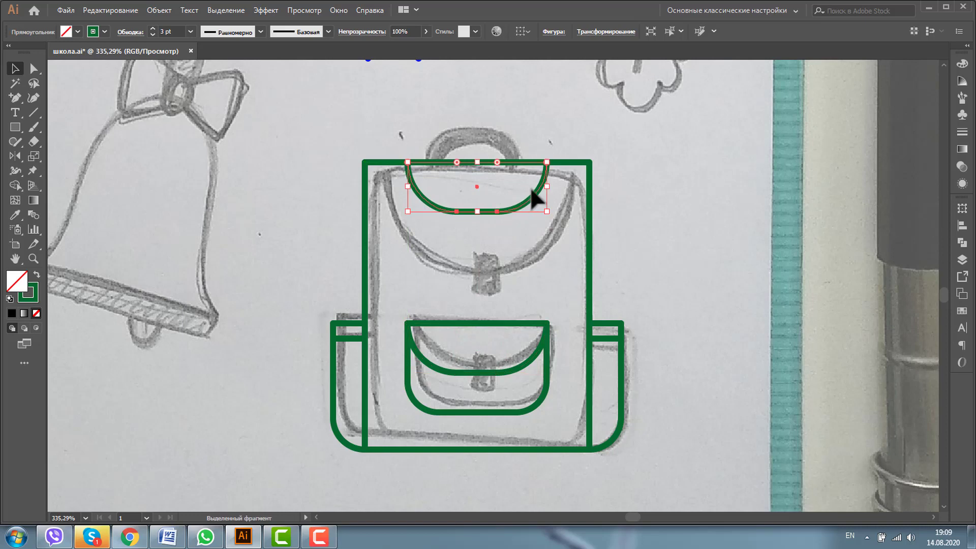
left_click_drag(548, 192, 590, 187)
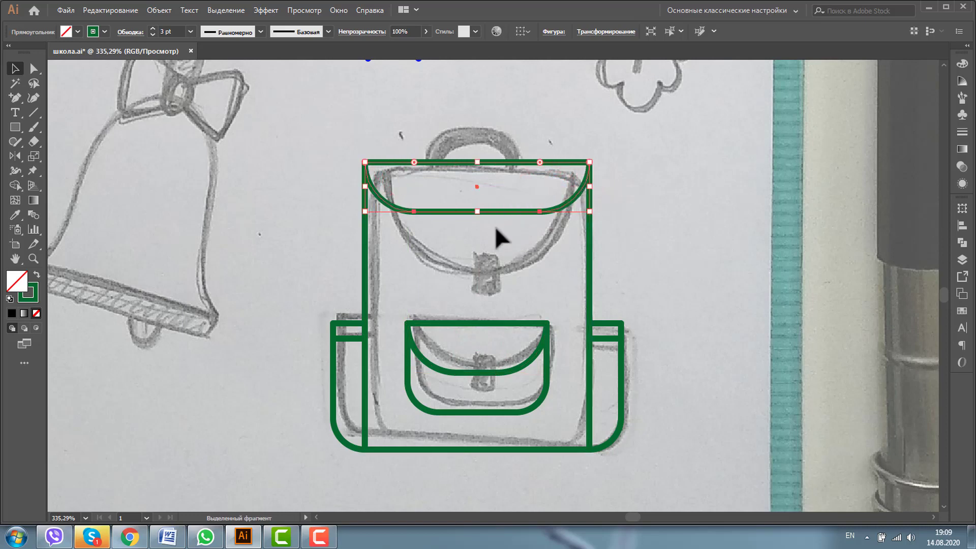
left_click_drag(477, 211, 477, 269)
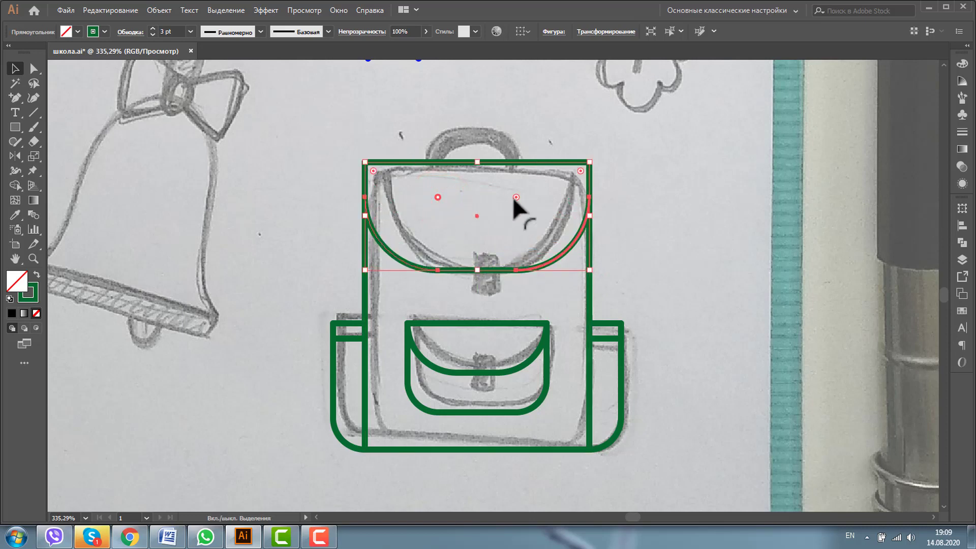
left_click_drag(493, 184, 485, 179)
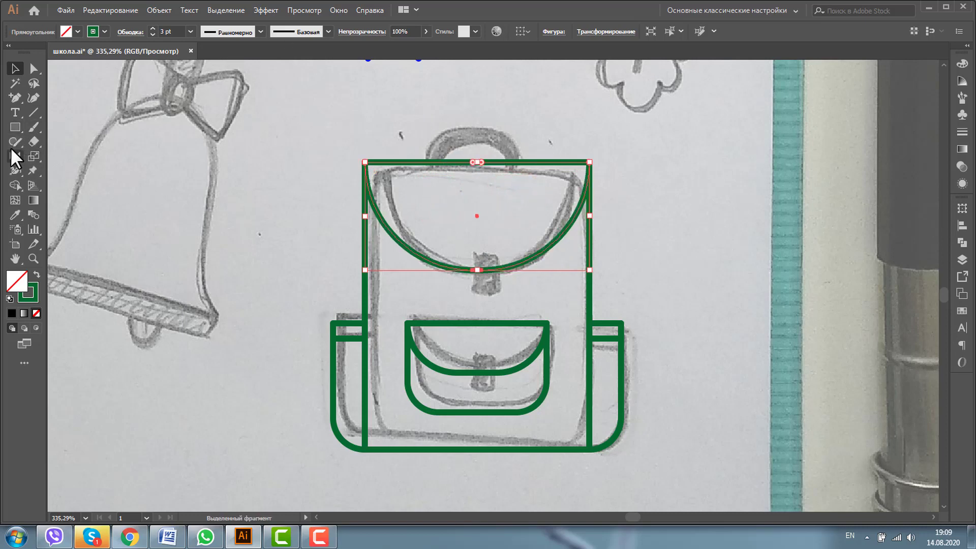
Draw a small buckle rectangle over the flap clasp and resize it to fit.
key("m")
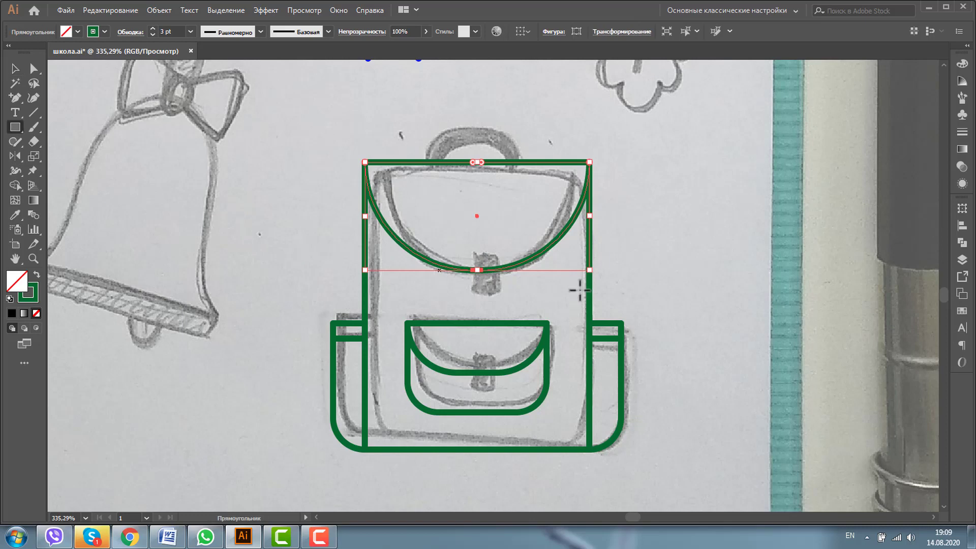
left_click_drag(477, 249, 496, 277)
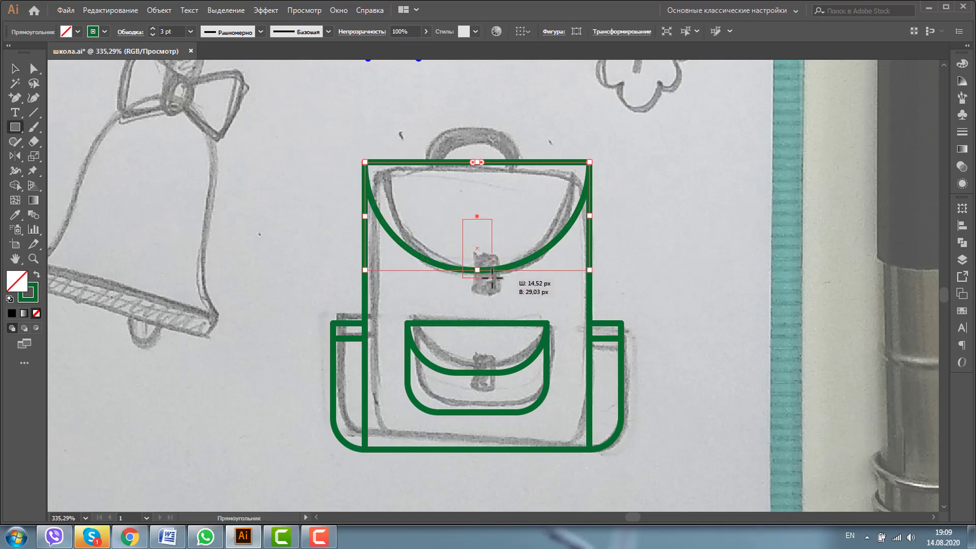
left_click_drag(496, 277, 489, 276)
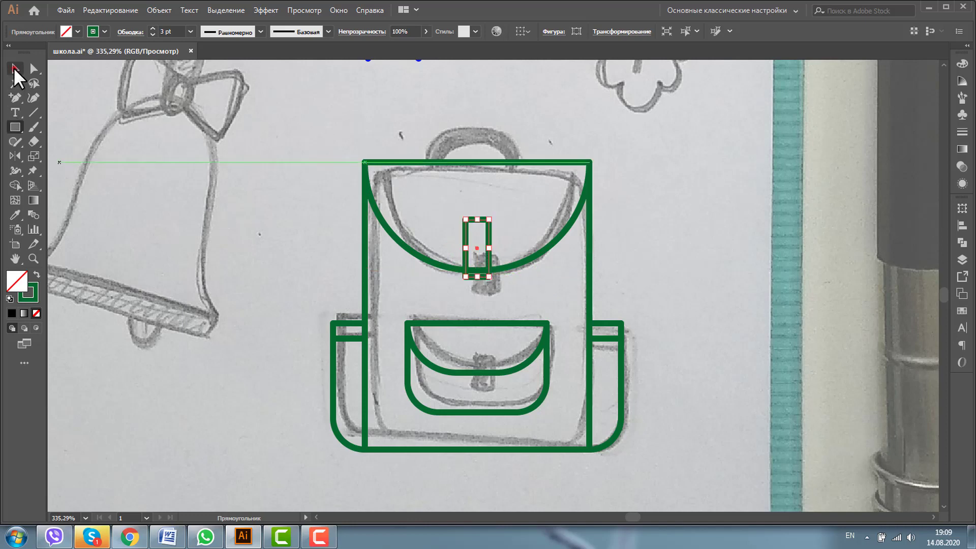
left_click(15, 69)
left_click_drag(477, 219, 477, 243)
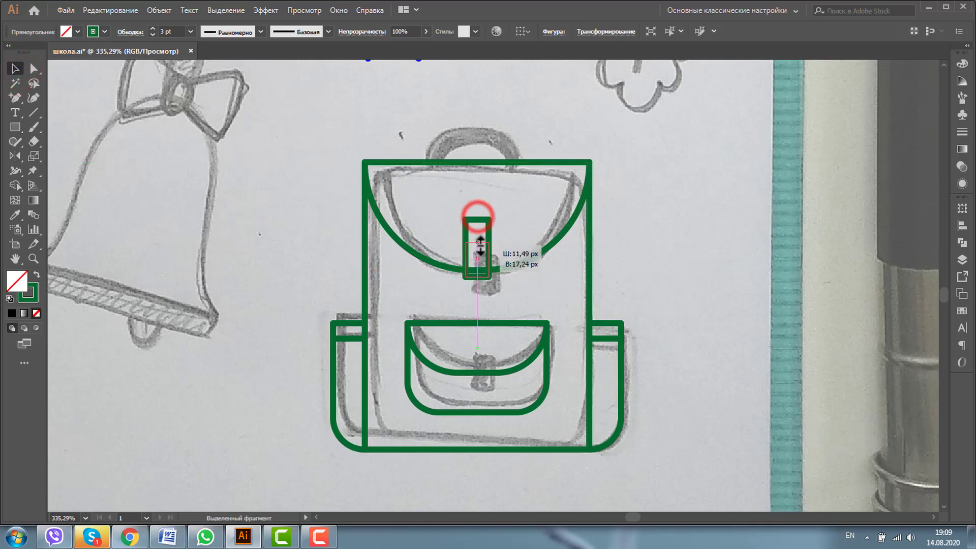
left_click_drag(478, 277, 477, 297)
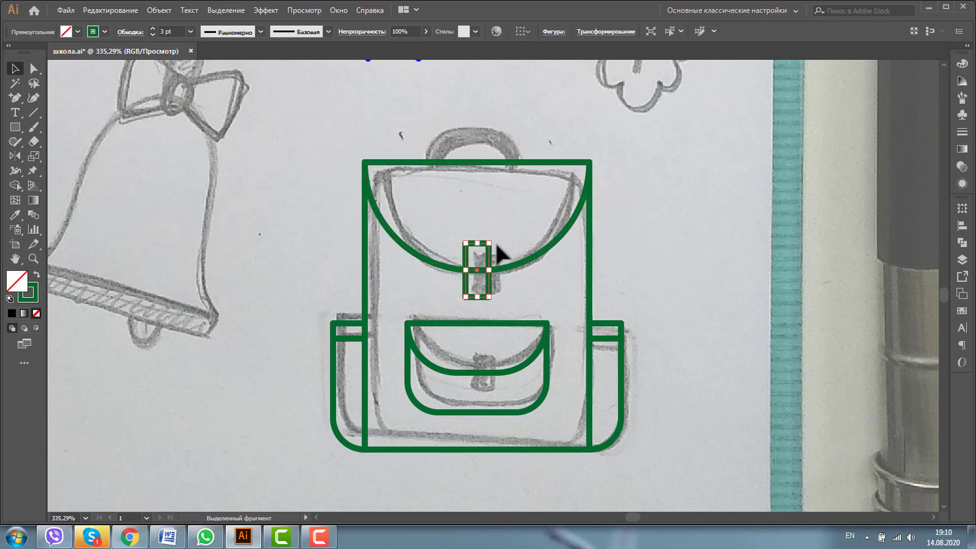
left_click(33, 258)
left_click_drag(447, 236, 554, 330)
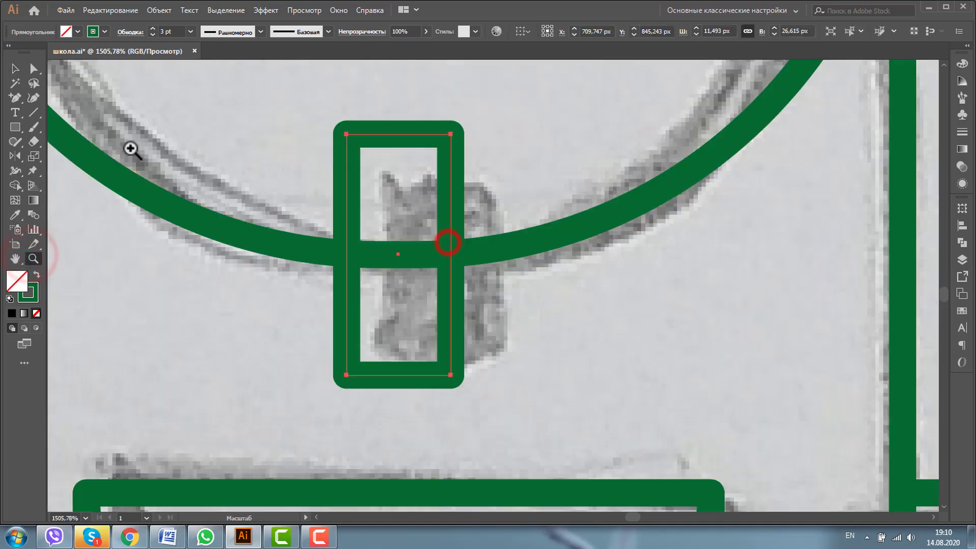
left_click(16, 66)
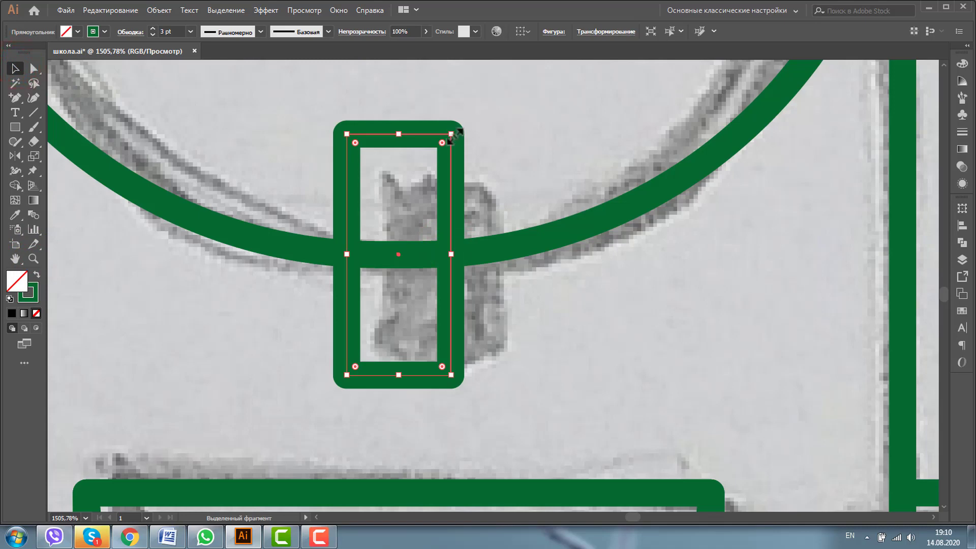
left_click_drag(451, 134, 435, 170)
Round the buckle rectangle's corners with the live corner widget.
left_click(31, 258)
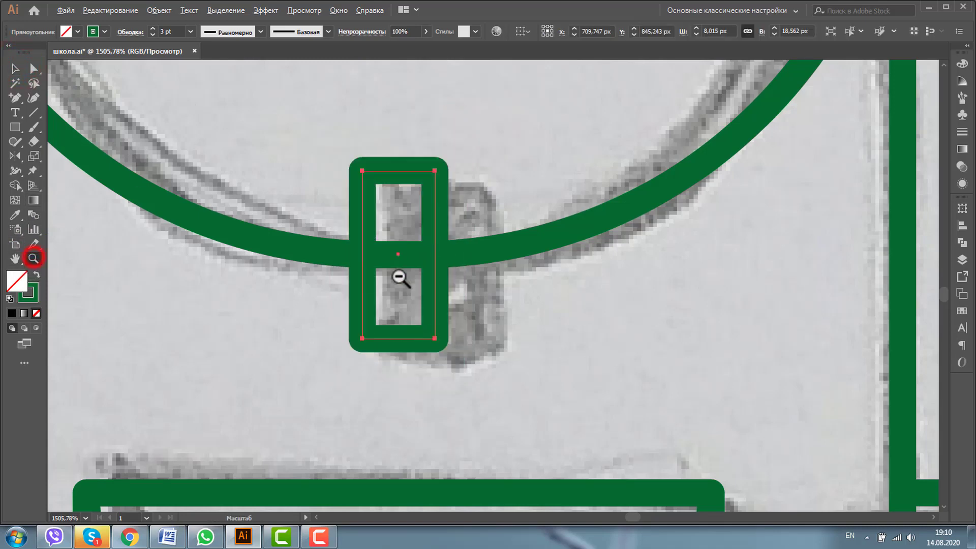
left_click(398, 277, "alt")
left_click(498, 286, "alt")
left_click(544, 315, "alt")
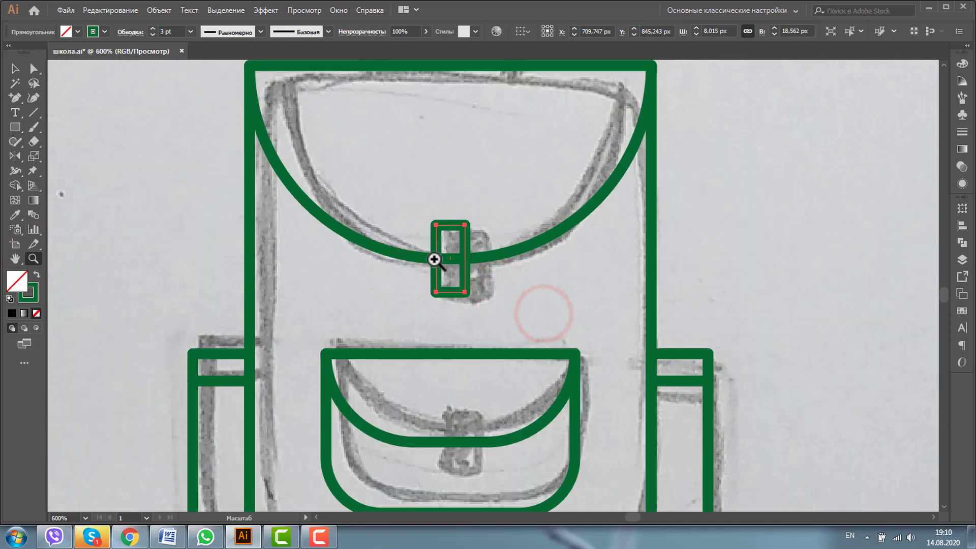
left_click_drag(405, 211, 542, 341)
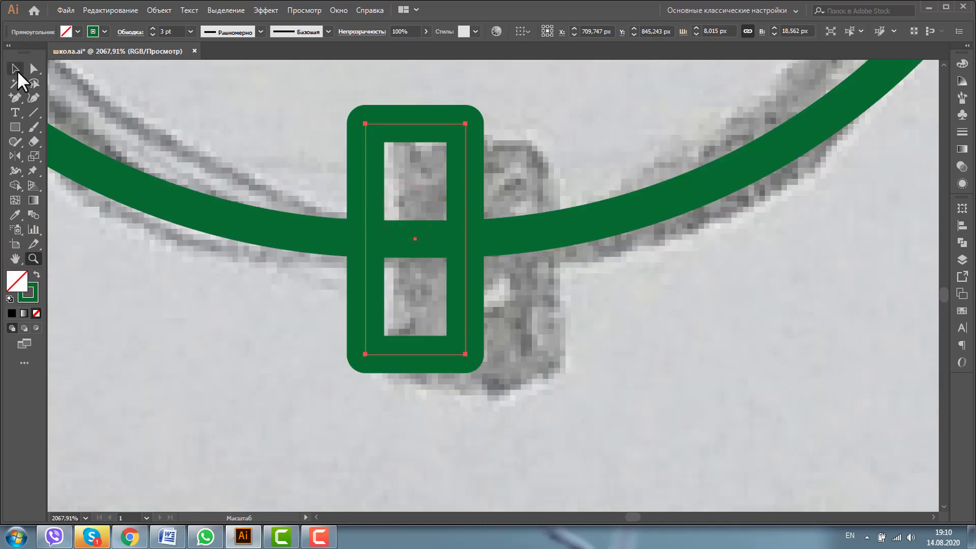
left_click(16, 69)
left_click_drag(374, 133, 384, 144)
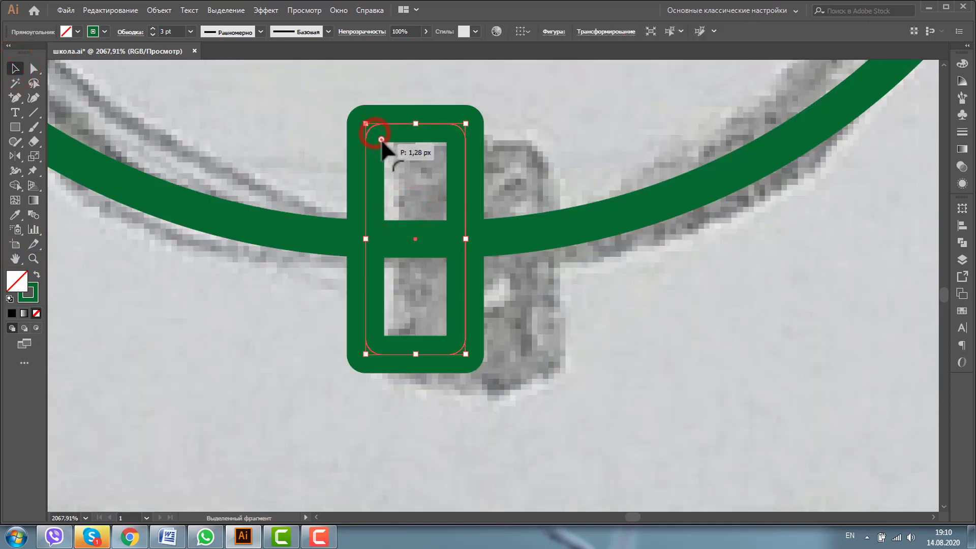
Place a copy of the buckle on the front pocket.
left_click(33, 259)
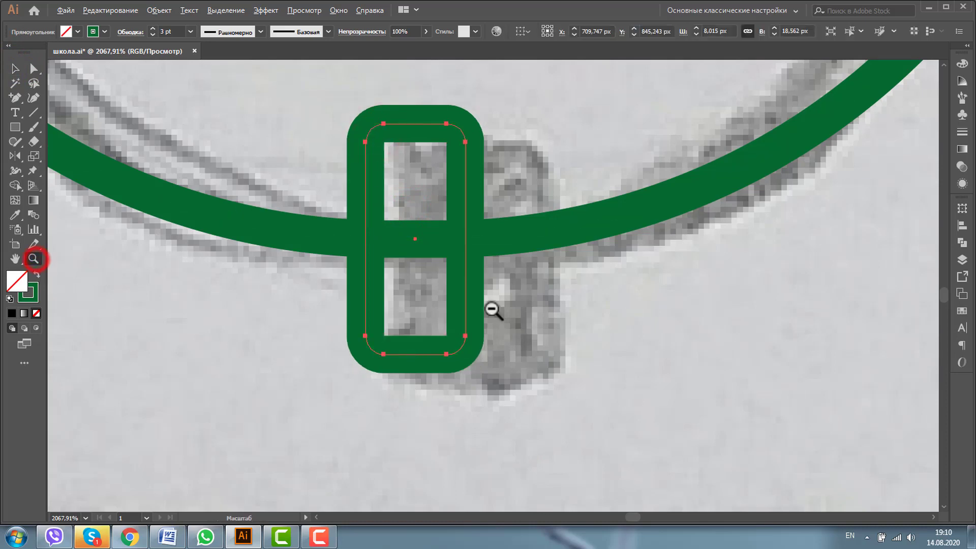
left_click(490, 308, "alt")
left_click(14, 68)
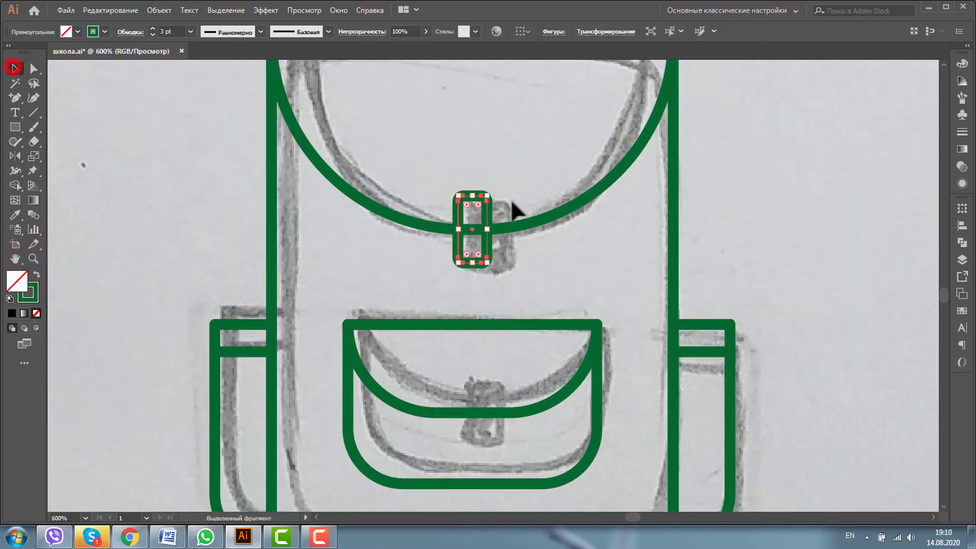
left_click_drag(488, 213, 506, 397)
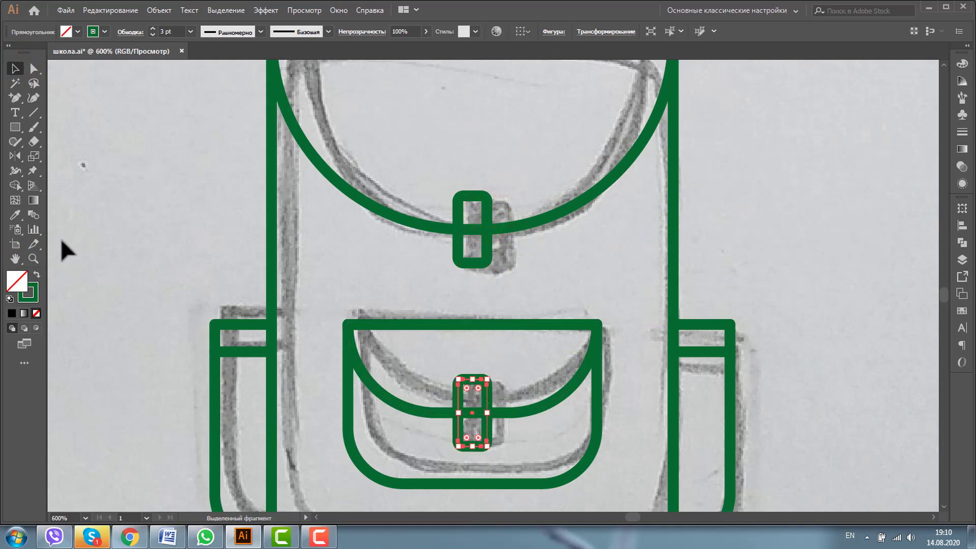
key("ctrl+minus")
key("ctrl+minus")
left_click(16, 67)
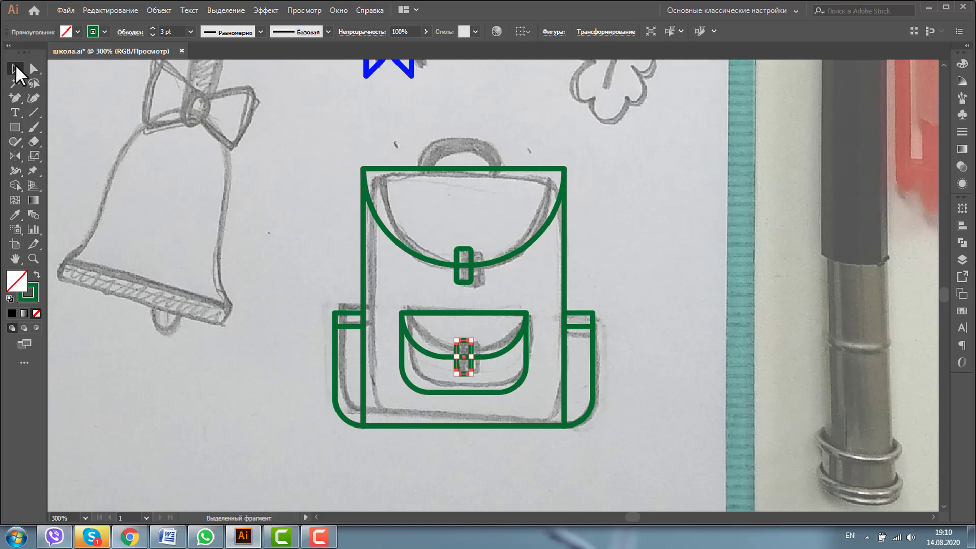
Move a buckle copy to the backpack top and round its top corners into a handle.
left_click(16, 66)
mouse_move(464, 358)
left_mouse_down()
mouse_move(467, 162)
mouse_move(506, 165)
left_mouse_up()
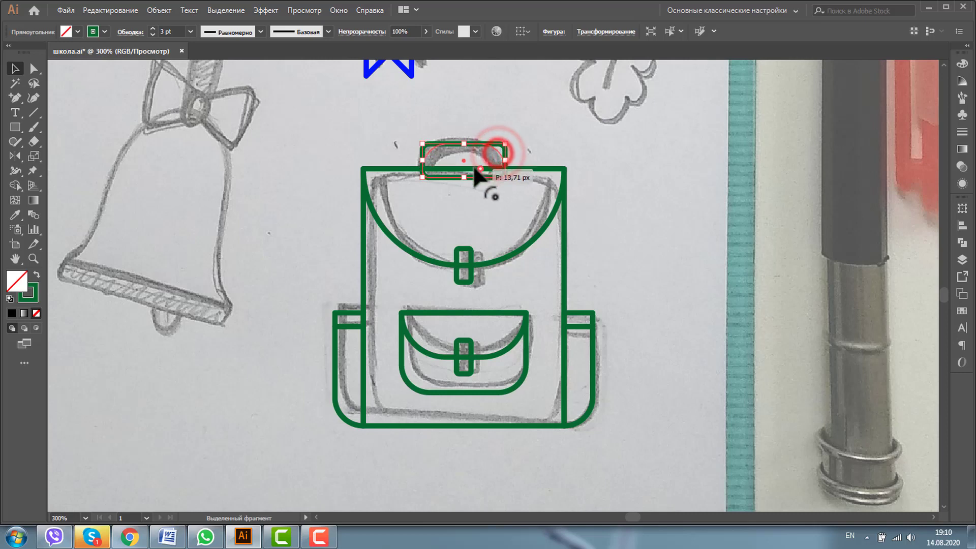
left_click_drag(497, 153, 491, 161)
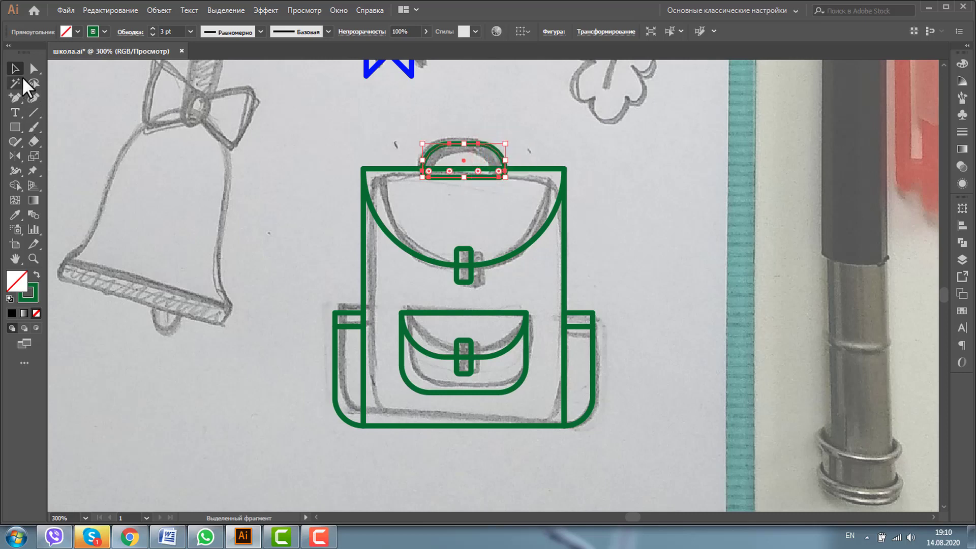
left_click(614, 154)
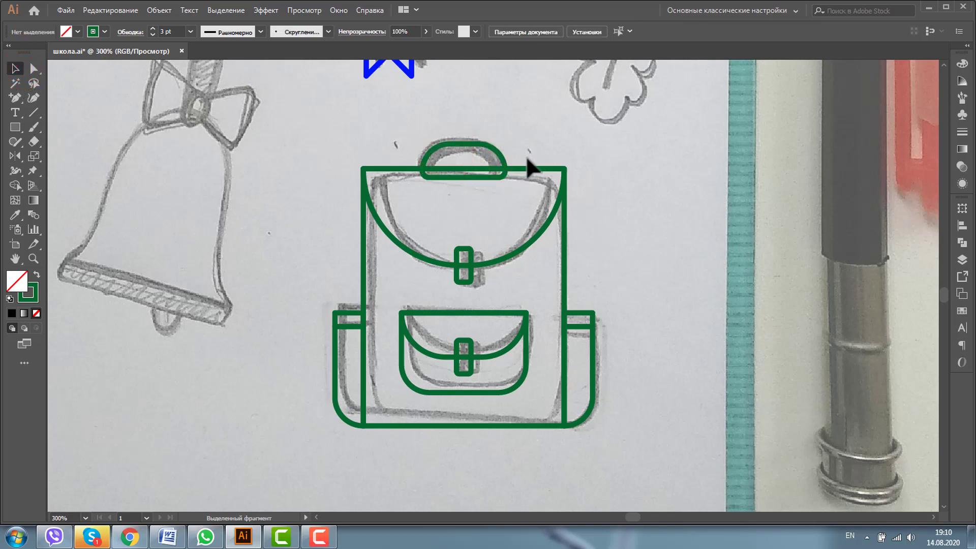
left_click(497, 152)
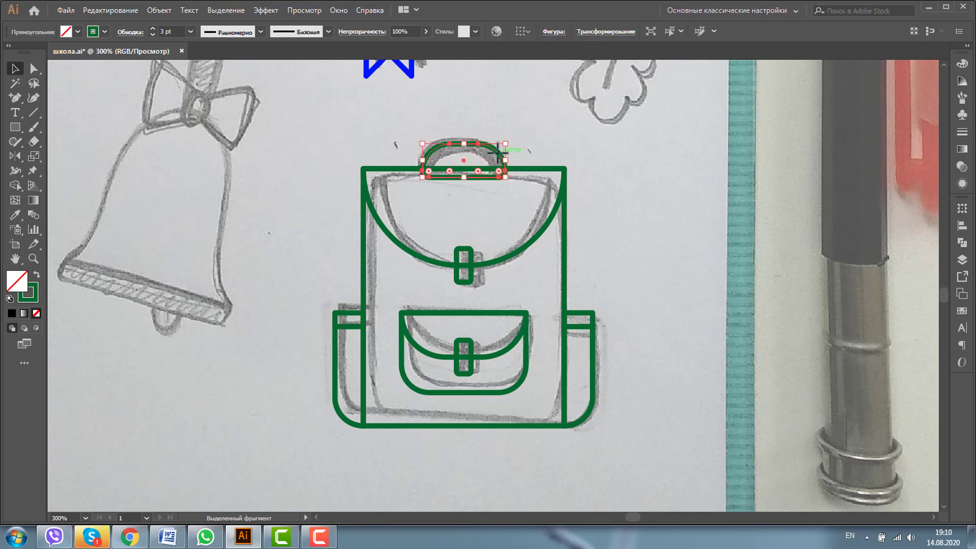
Set the handle's stroke weight to 6 pt and zoom out to show all icons.
left_click(964, 133)
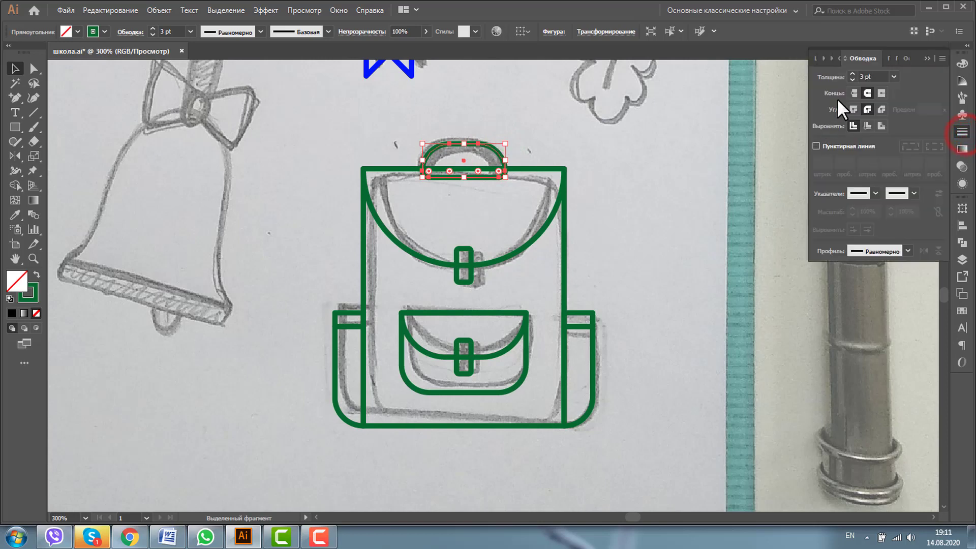
left_click(851, 74)
left_click(852, 74)
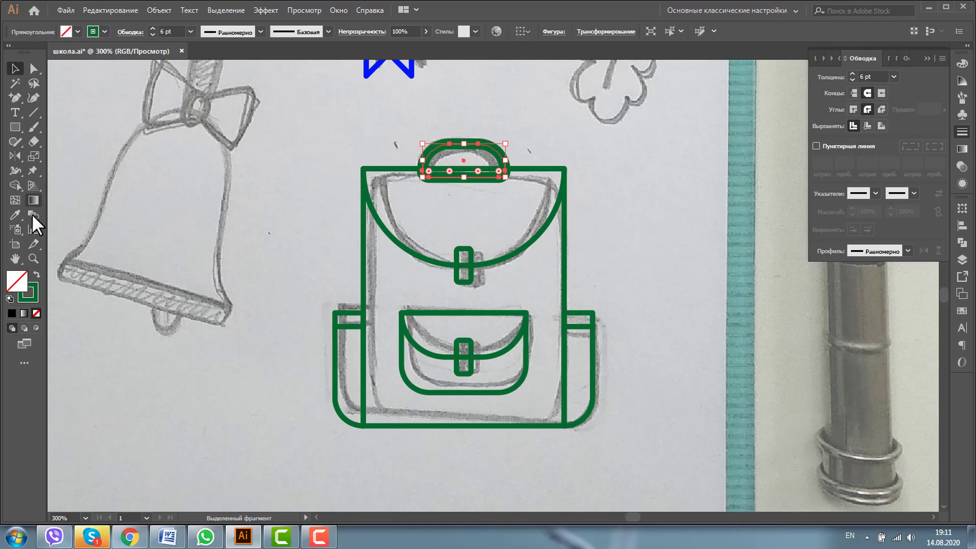
left_click(33, 257)
left_click(486, 265, "alt")
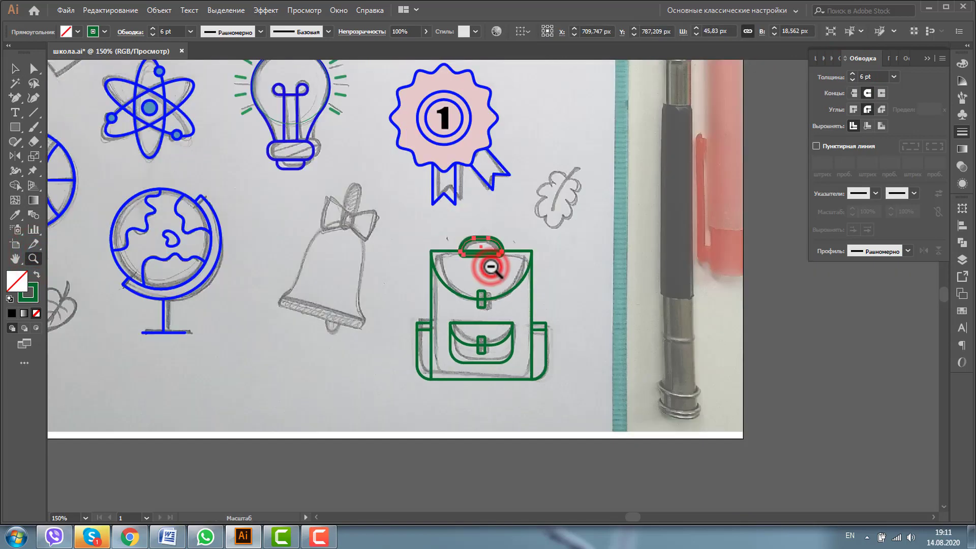
left_click(491, 272, "alt")
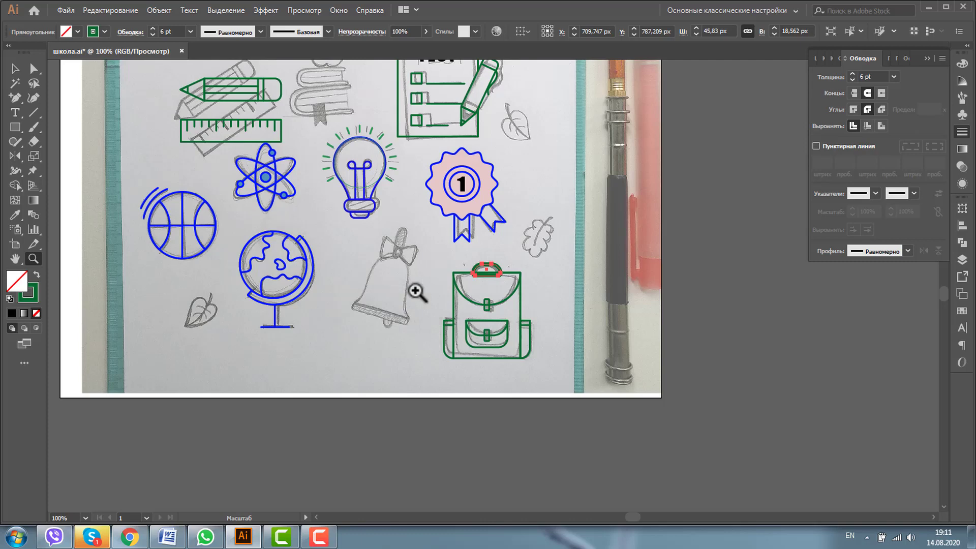
Zoom in on the backpack icon, then zoom back out to see the whole drawing.
left_click_drag(441, 250, 569, 389)
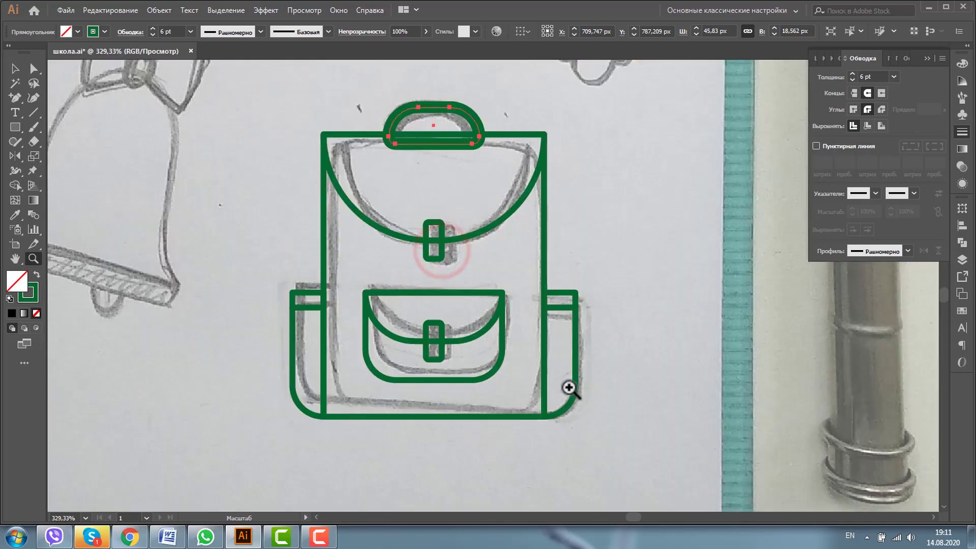
left_click(16, 69)
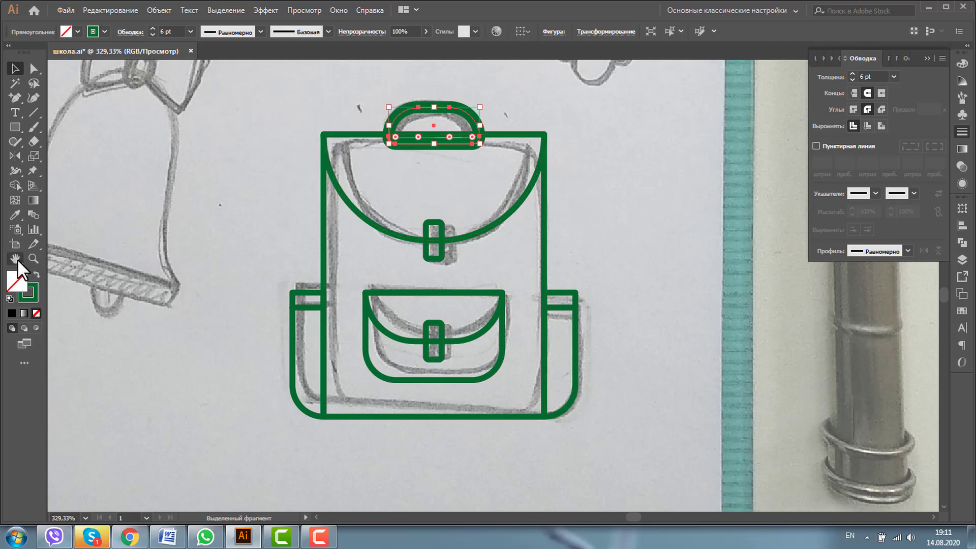
left_click(32, 258)
left_click(361, 273, "alt")
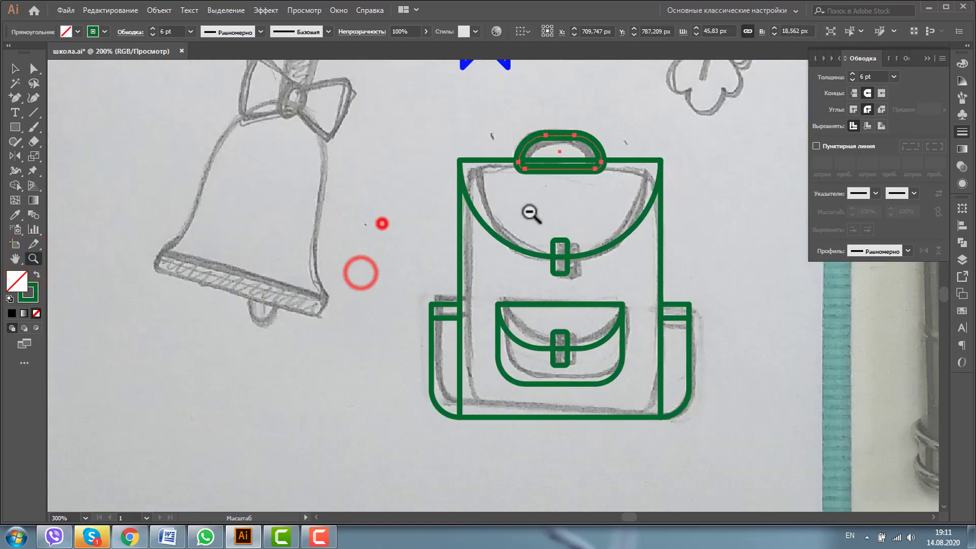
left_click(531, 214, "alt")
left_click(562, 211, "alt")
left_click(549, 244, "alt")
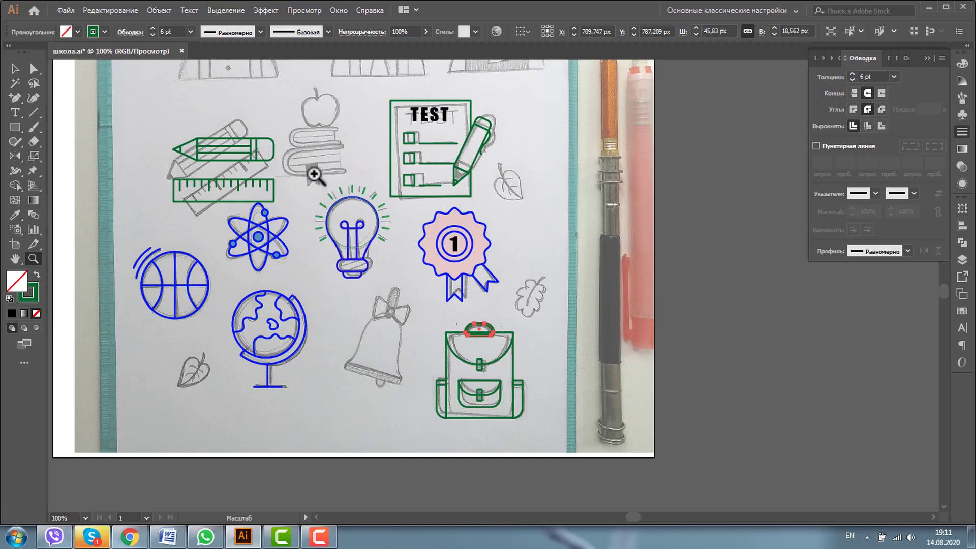
Draw a rectangle over the top book and fully round its left corners.
left_click_drag(257, 113, 409, 200)
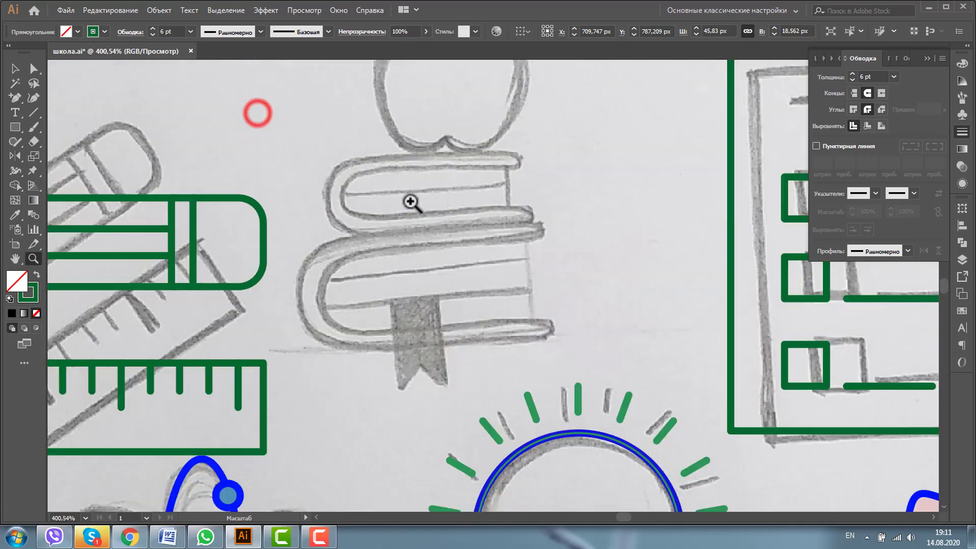
left_click(15, 127)
mouse_move(329, 162)
left_mouse_down()
mouse_move(516, 229)
mouse_move(542, 219)
left_mouse_up()
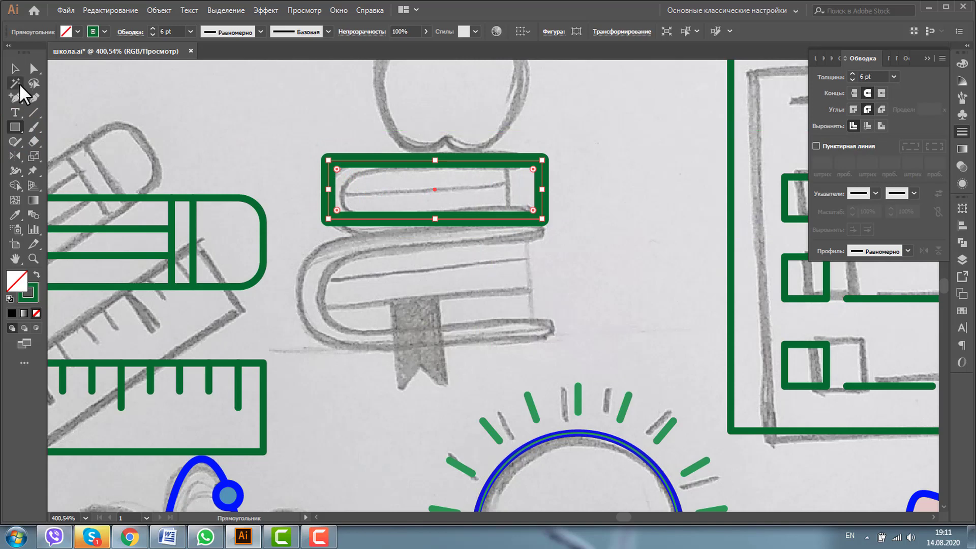
left_click(16, 68)
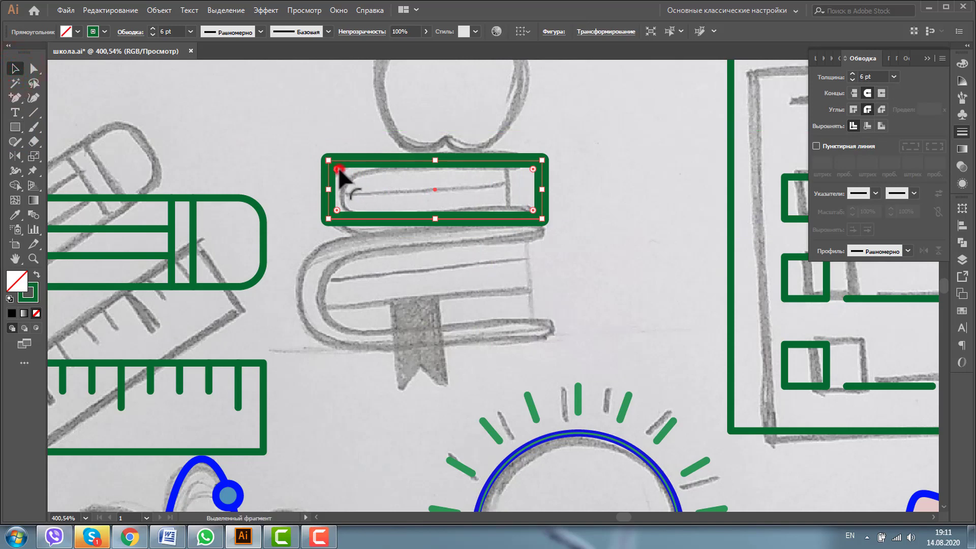
left_click(340, 210)
left_click_drag(341, 214, 409, 207)
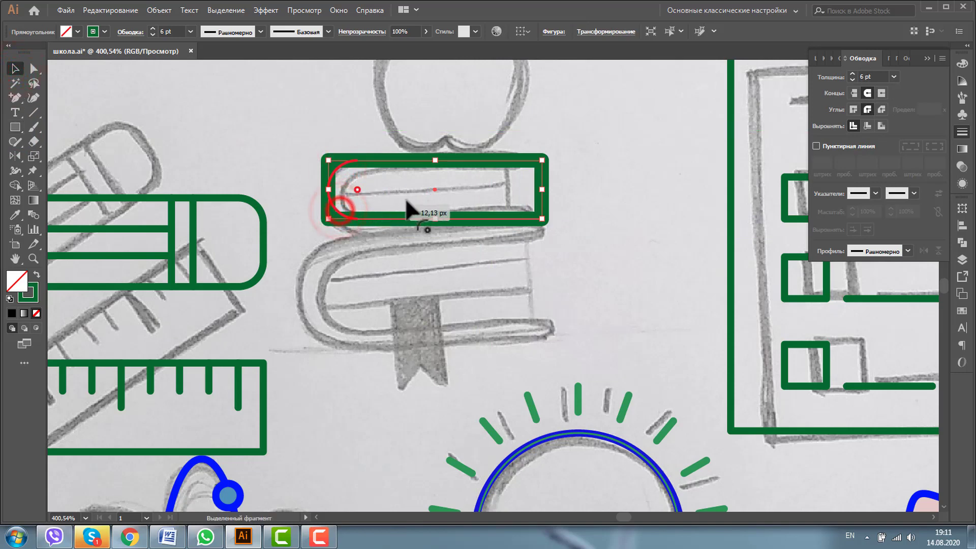
left_click(511, 168)
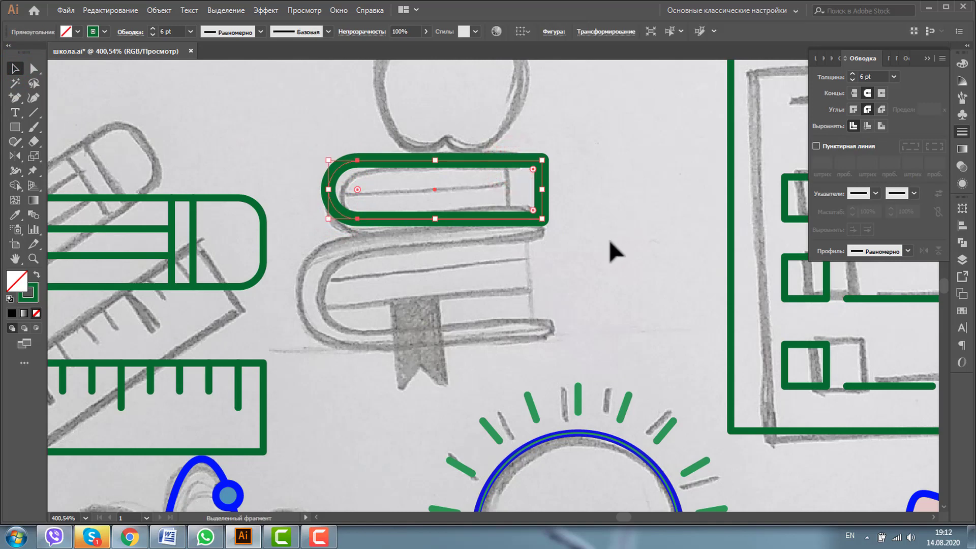
key("a")
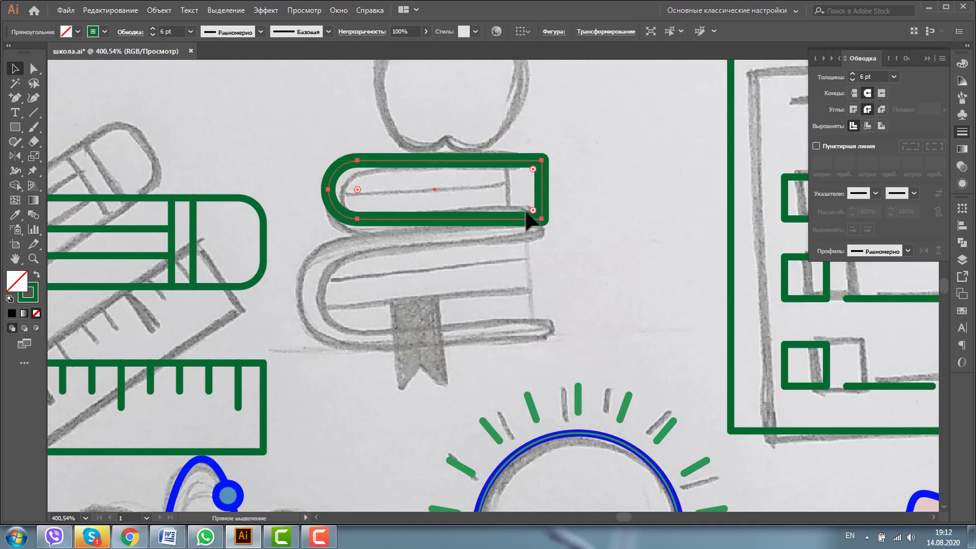
key("v")
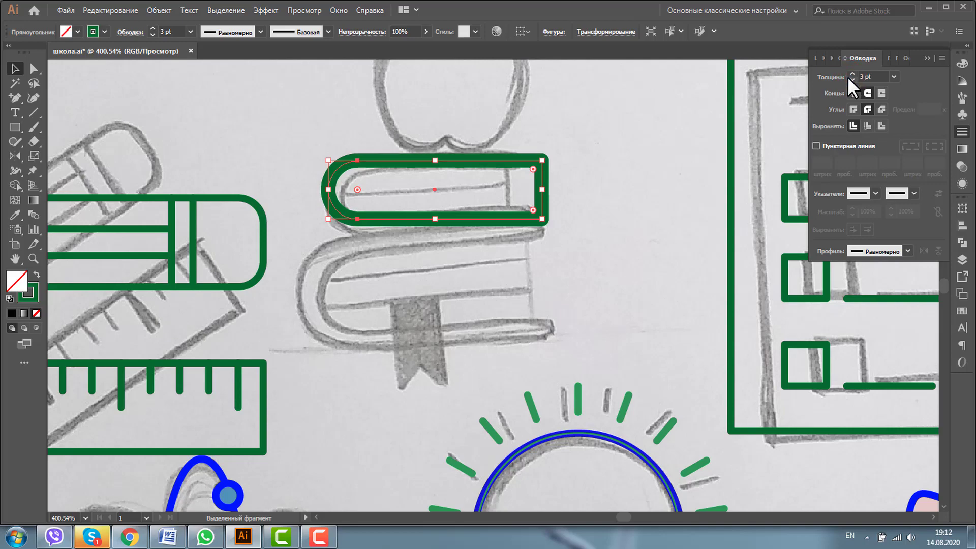
Set the book rectangle's stroke to bright green #21E871 and narrow its right end.
double_click(27, 301)
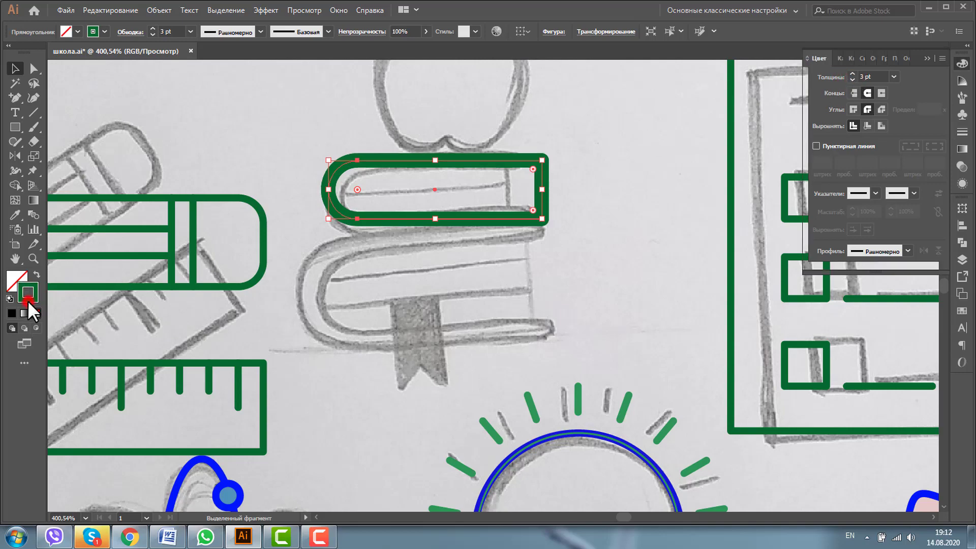
left_click(458, 199)
left_click(615, 188)
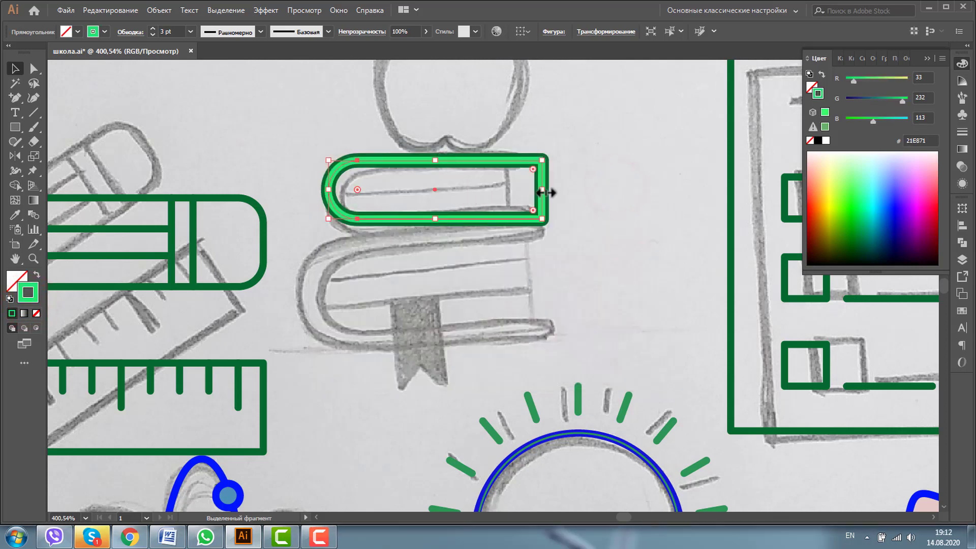
mouse_move(545, 192)
left_mouse_down()
mouse_move(513, 189)
mouse_move(522, 190)
left_mouse_up()
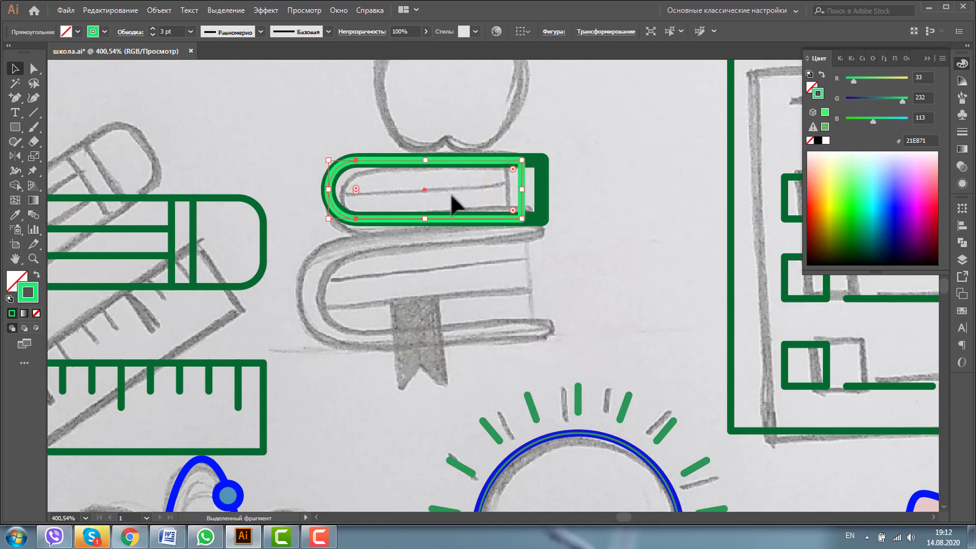
left_click(528, 191)
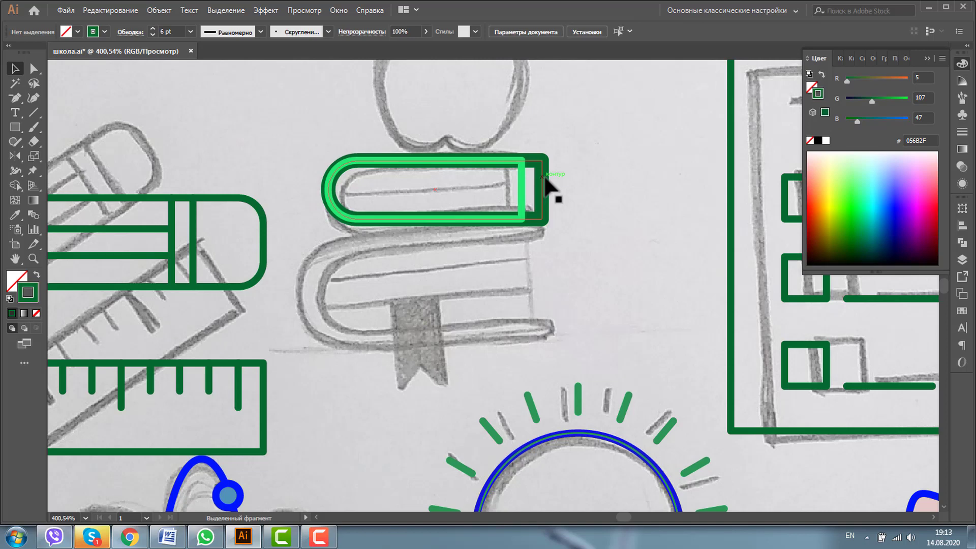
Add an anchor on the dark green outline's right edge and delete it, opening that side.
left_click(546, 176)
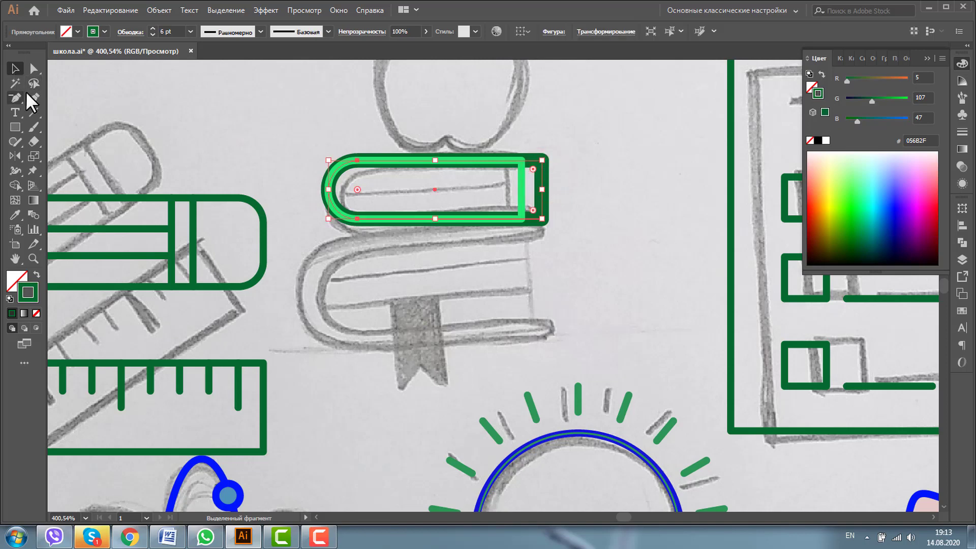
key("p")
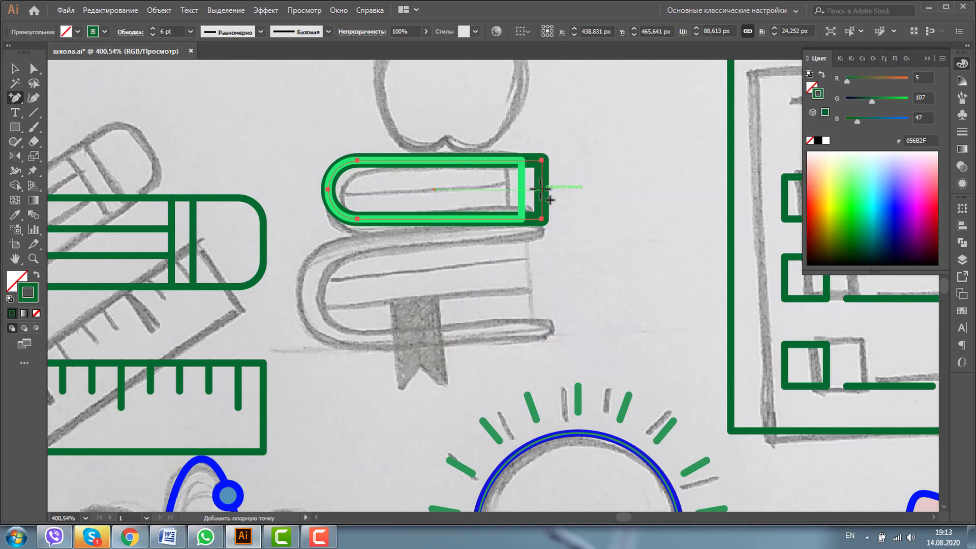
left_click(541, 189)
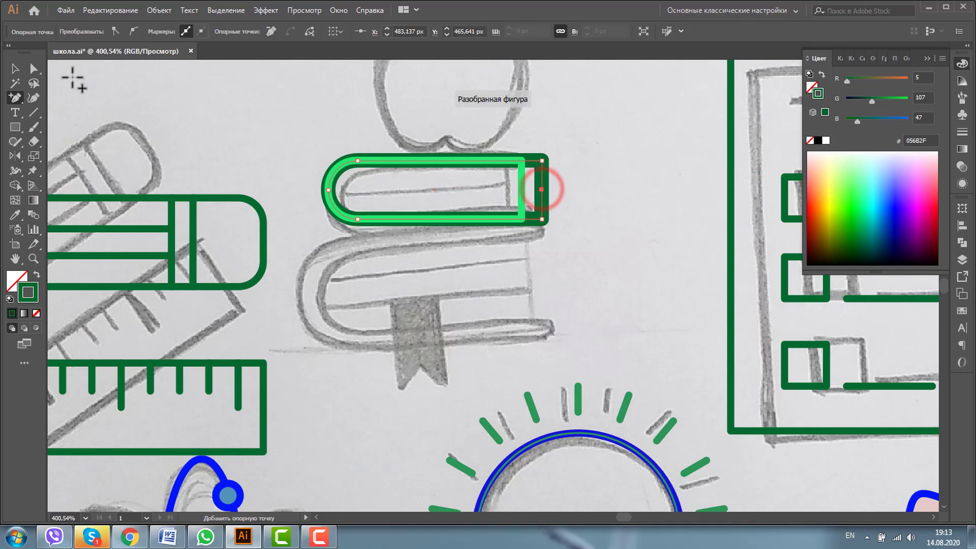
left_click(33, 68)
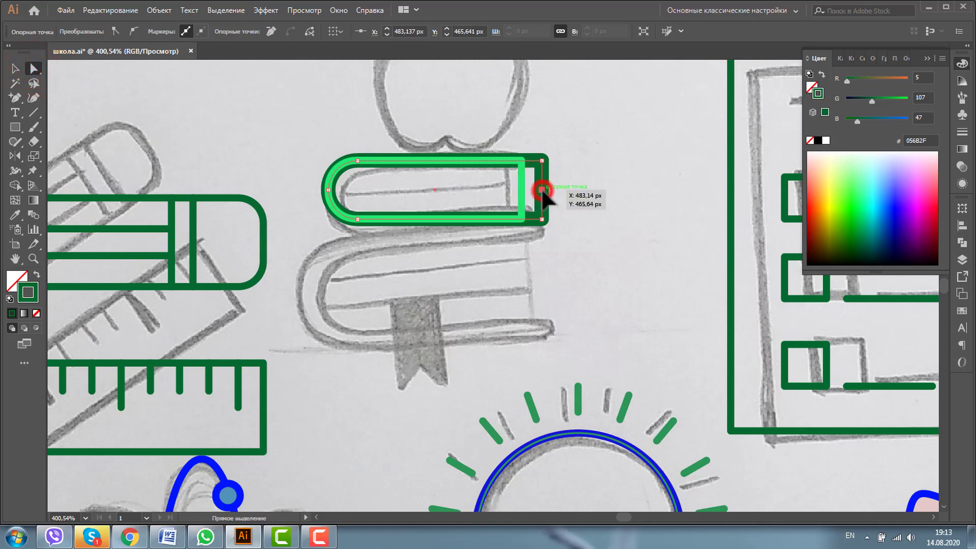
key("Delete")
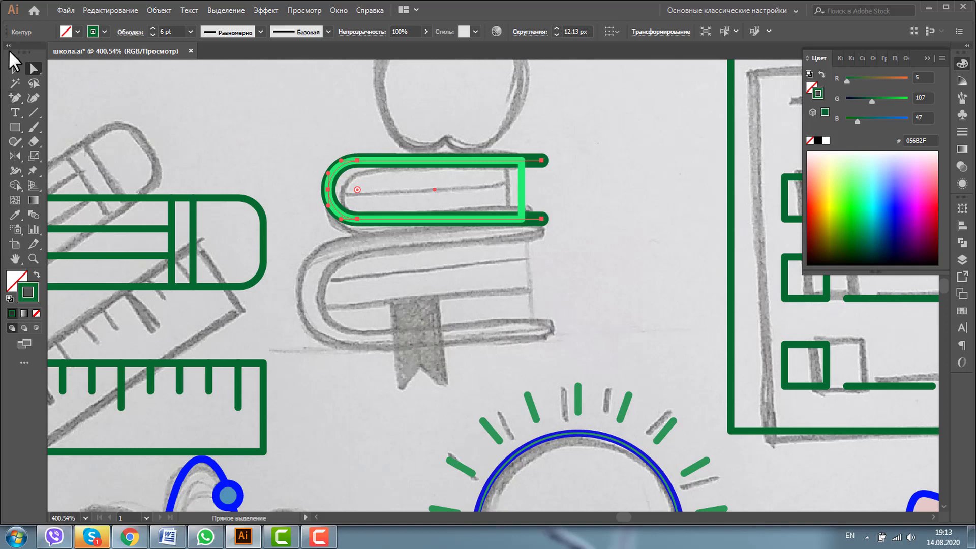
left_click(14, 68)
left_click(595, 140)
left_click(541, 160, "ctrl")
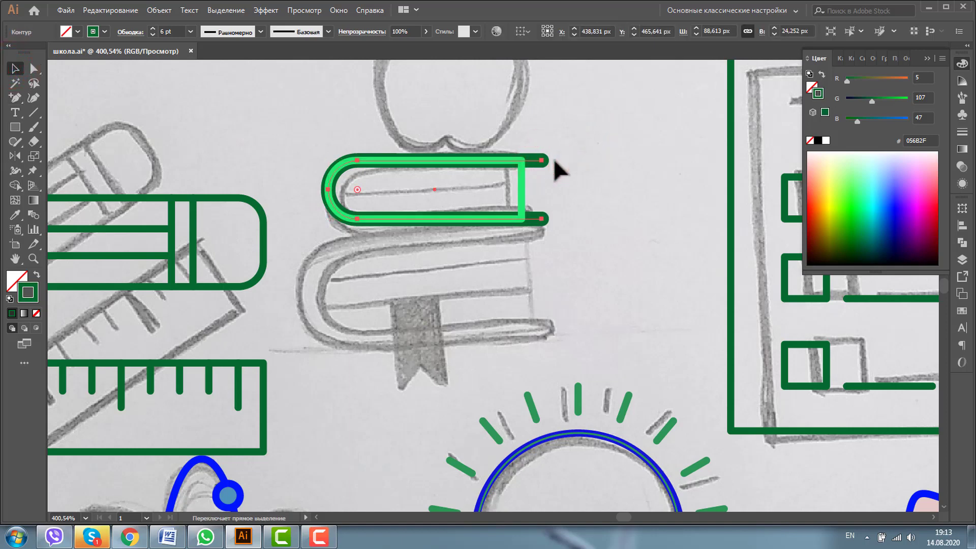
Draw a 3 pt line across the middle of the top book.
left_click(578, 160)
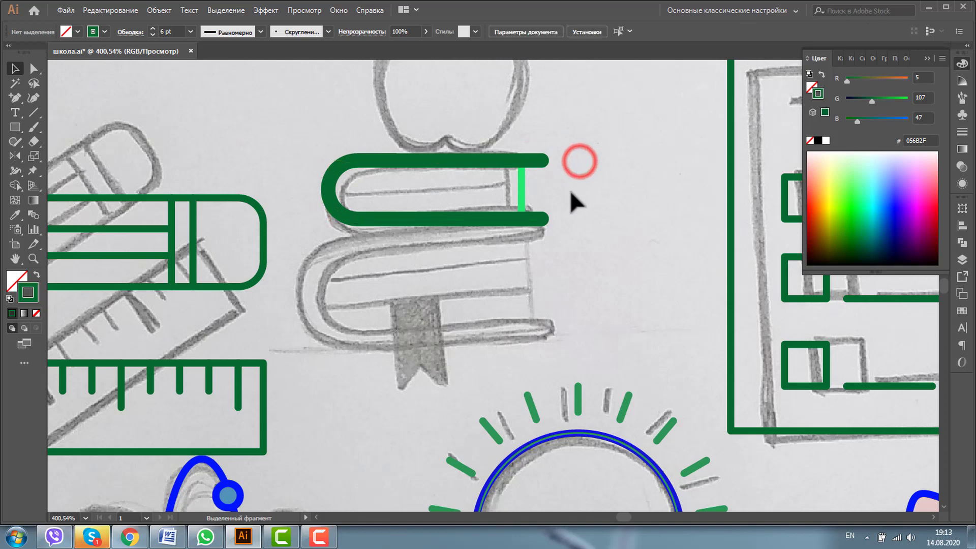
left_click(35, 111)
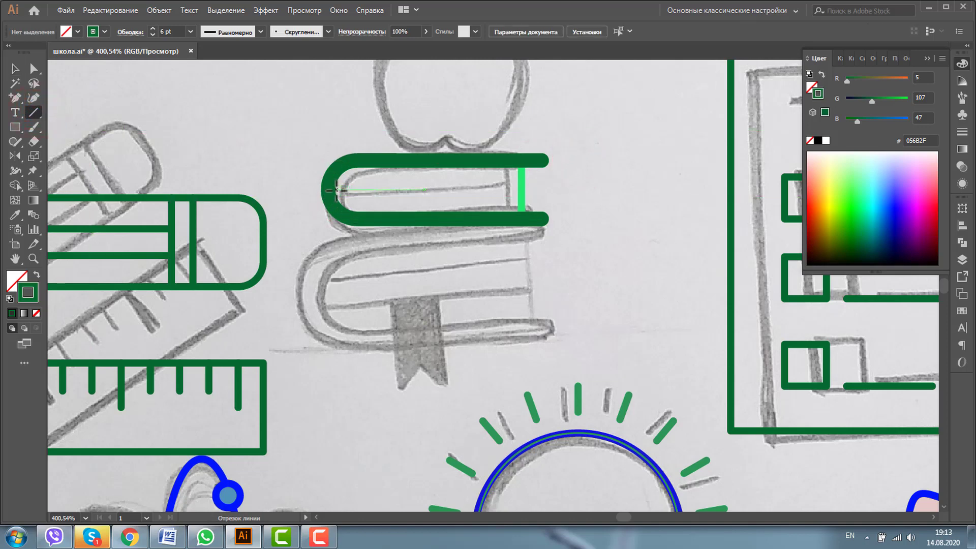
left_click_drag(336, 190, 523, 189)
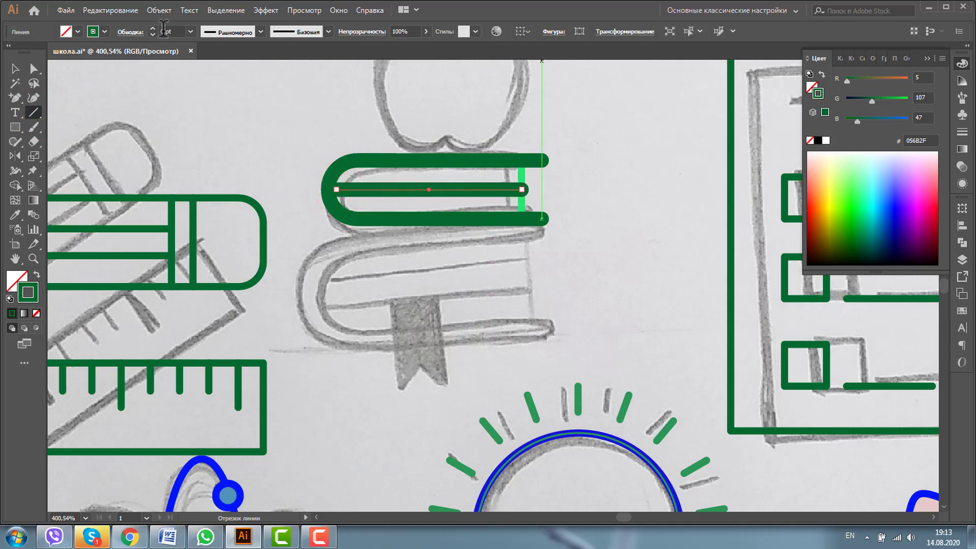
type("3")
key("Return")
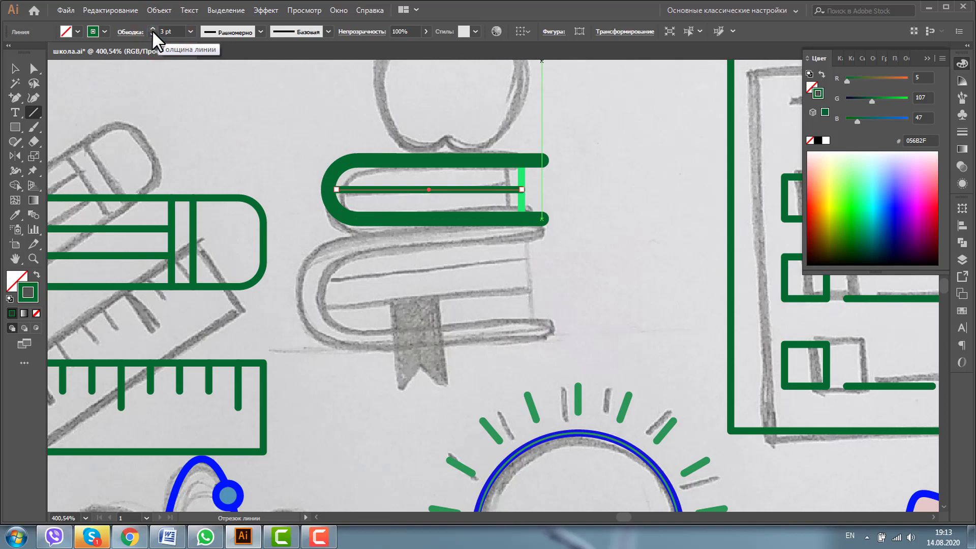
left_click(15, 68)
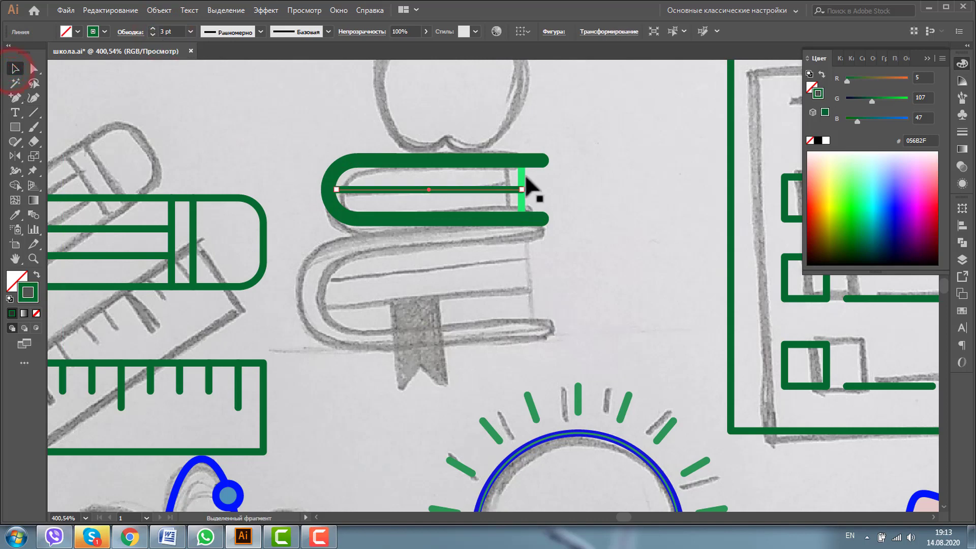
Copy the dark green outline onto the bright green book rectangle with the Eyedropper.
left_click(522, 176)
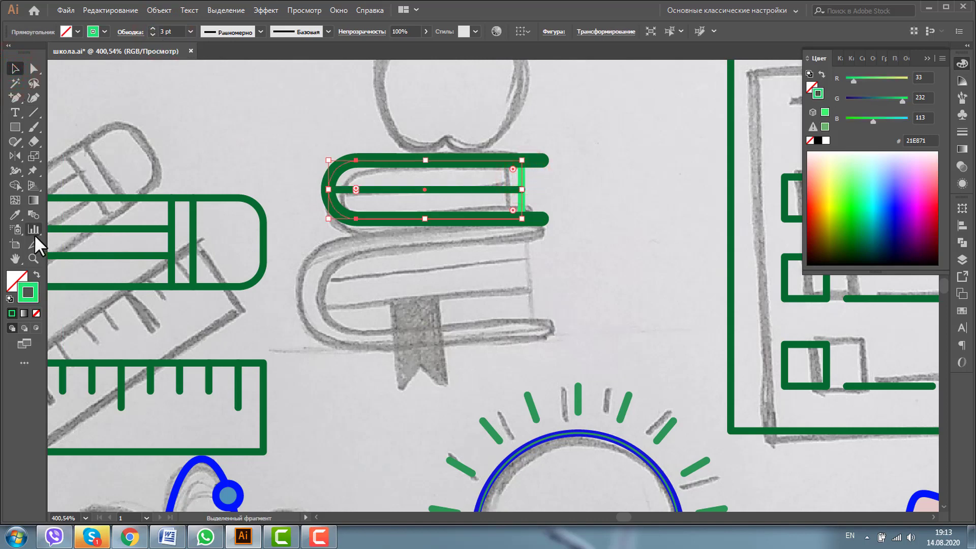
left_click(15, 214)
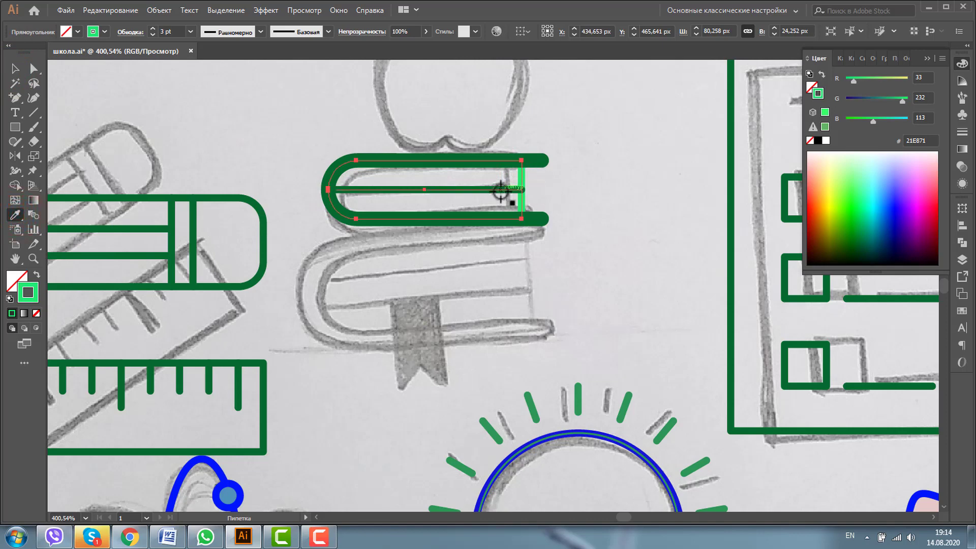
left_click(501, 191)
left_click(15, 68)
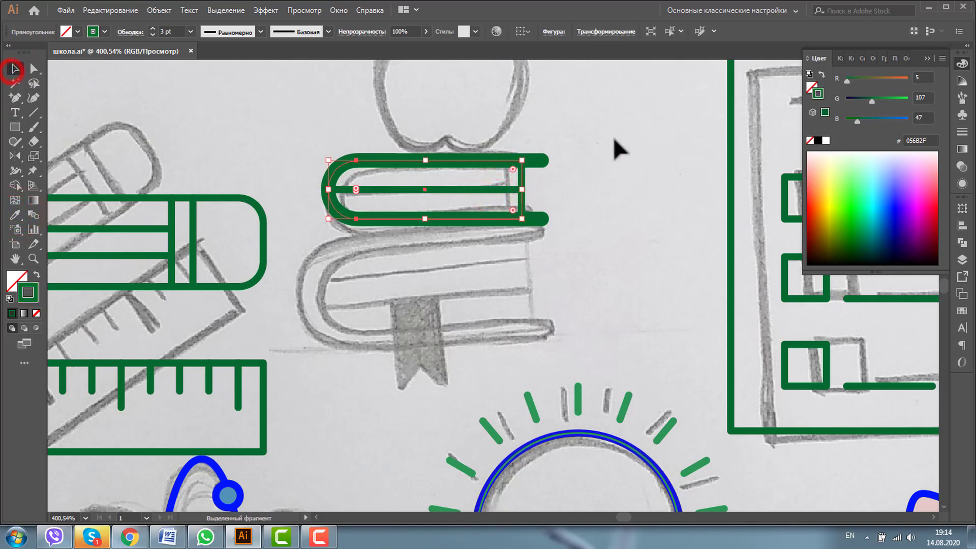
left_click(613, 138)
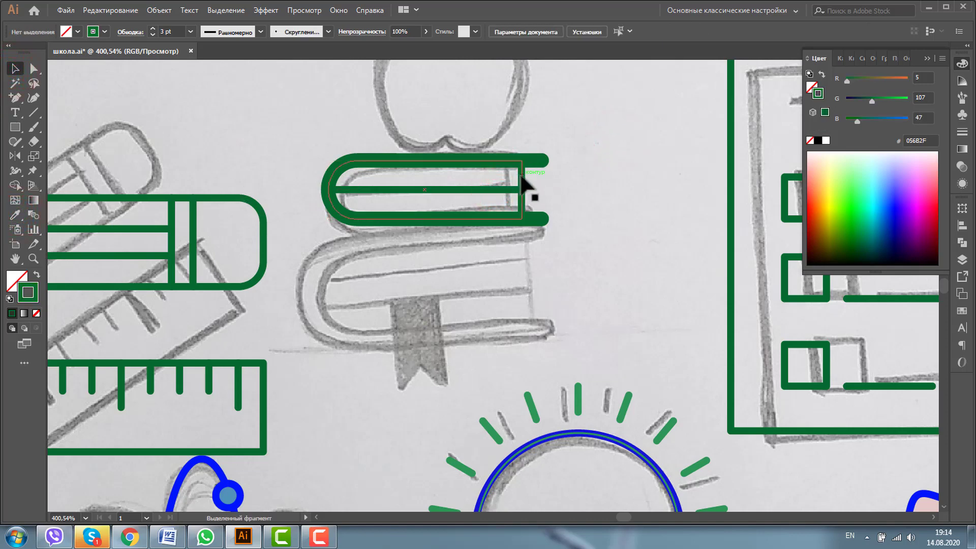
Fill the top book with light mint green ADEAC6.
left_click(521, 174)
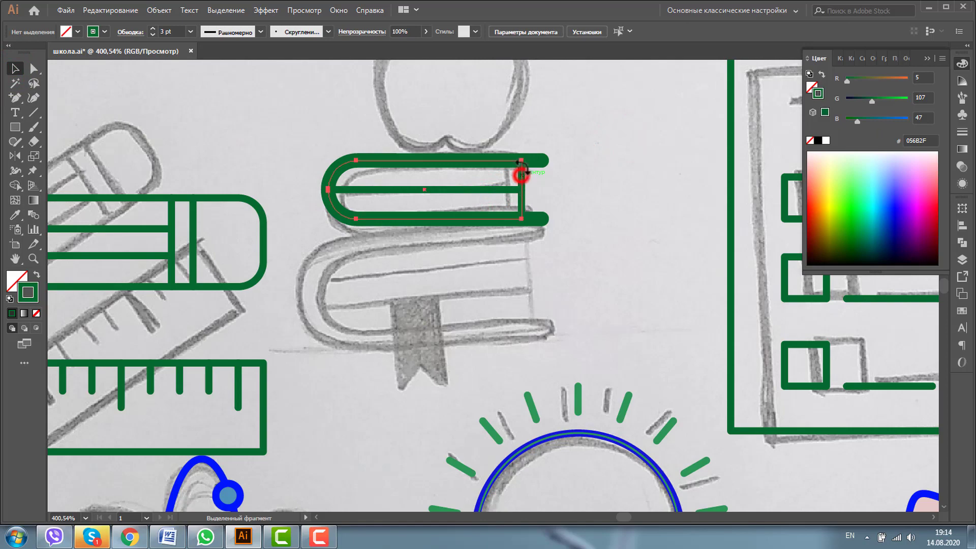
double_click(15, 274)
left_click(365, 197)
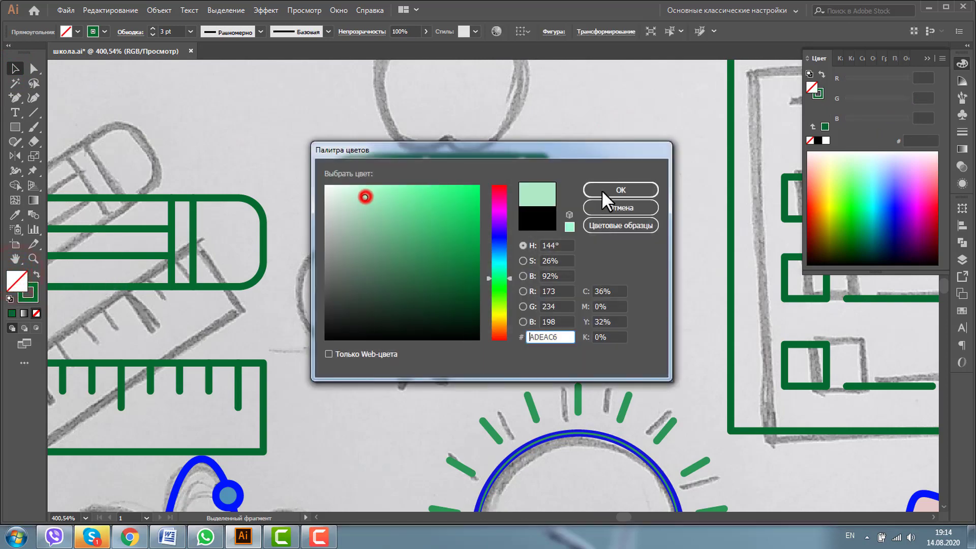
left_click(629, 187)
left_click(613, 161)
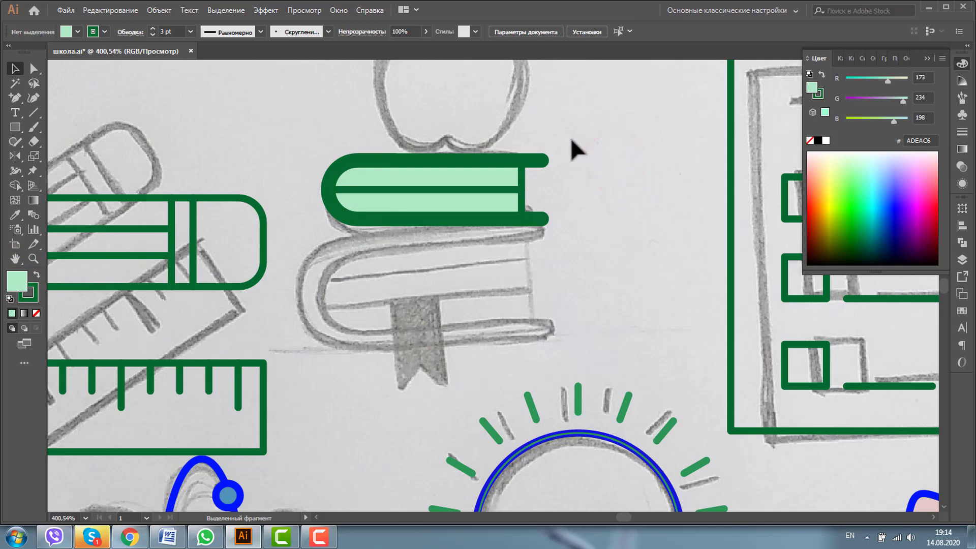
Duplicate the top book straight down, then enlarge and heighten the copy to trace the second book.
left_click_drag(574, 129, 311, 237)
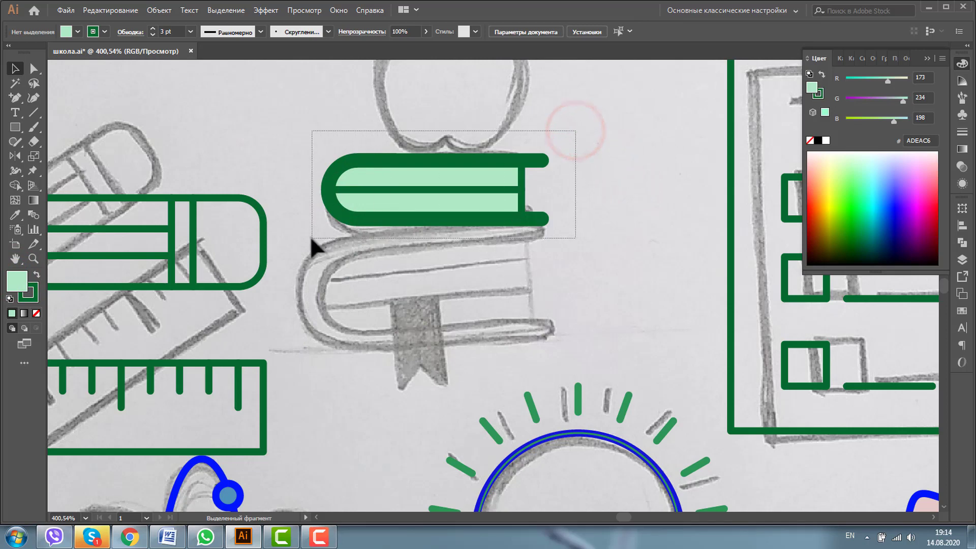
left_click_drag(373, 173, 374, 250)
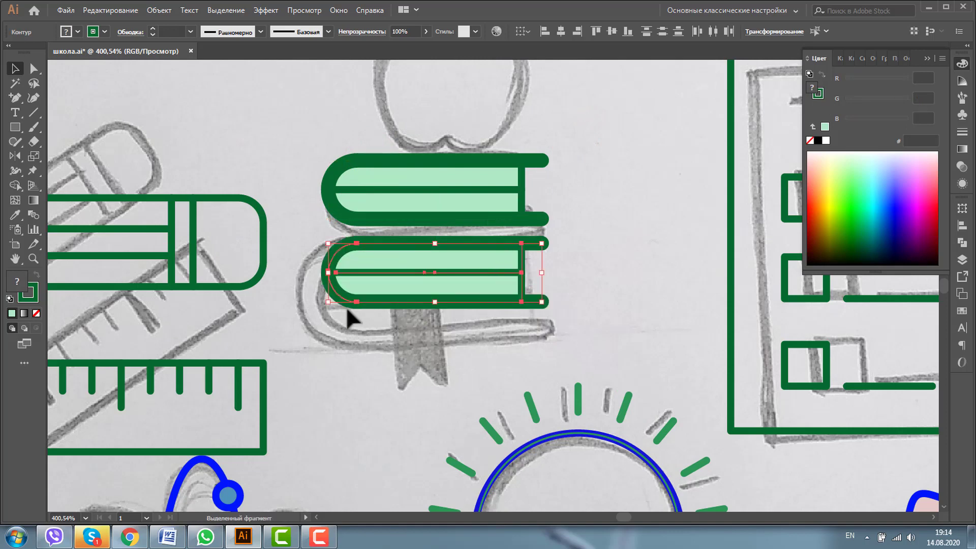
left_click_drag(328, 304, 297, 321)
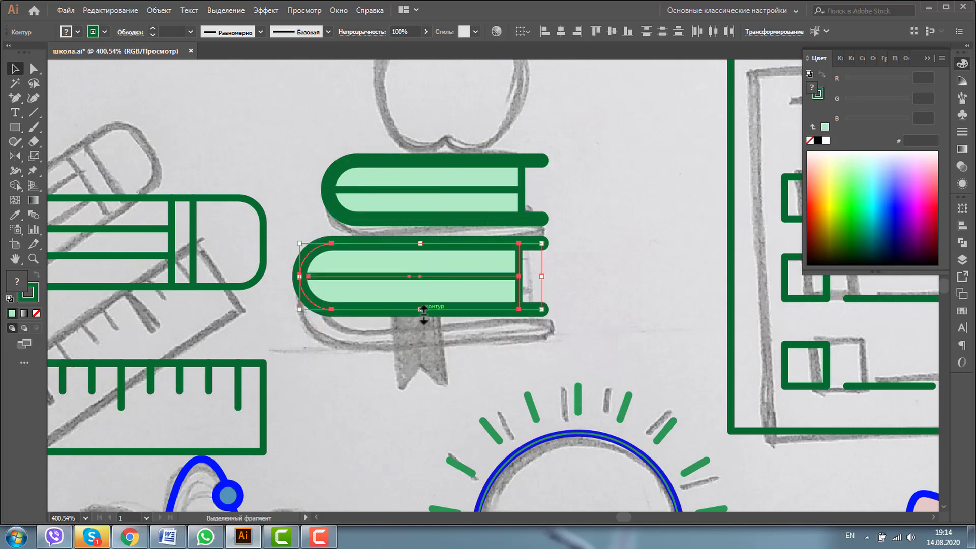
left_click_drag(420, 309, 419, 344)
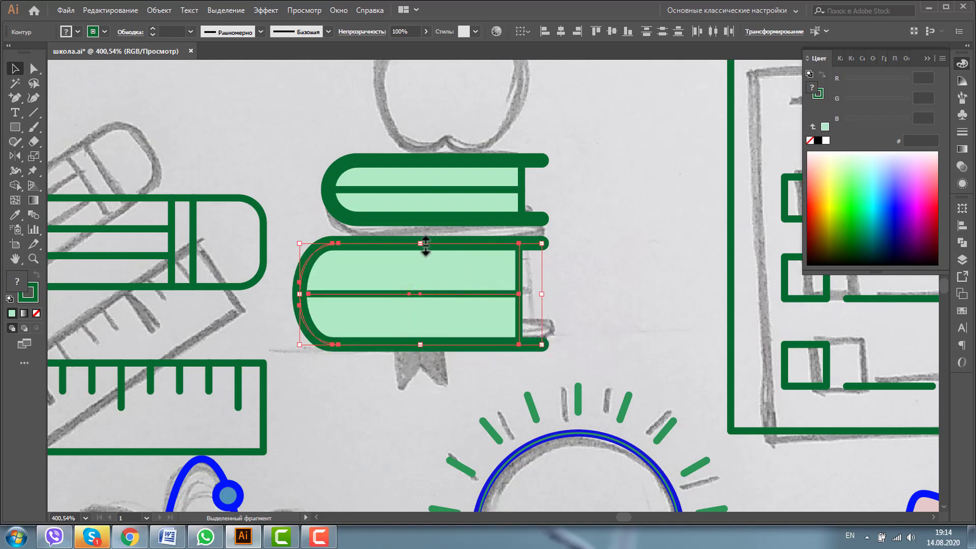
left_click_drag(422, 244, 422, 238)
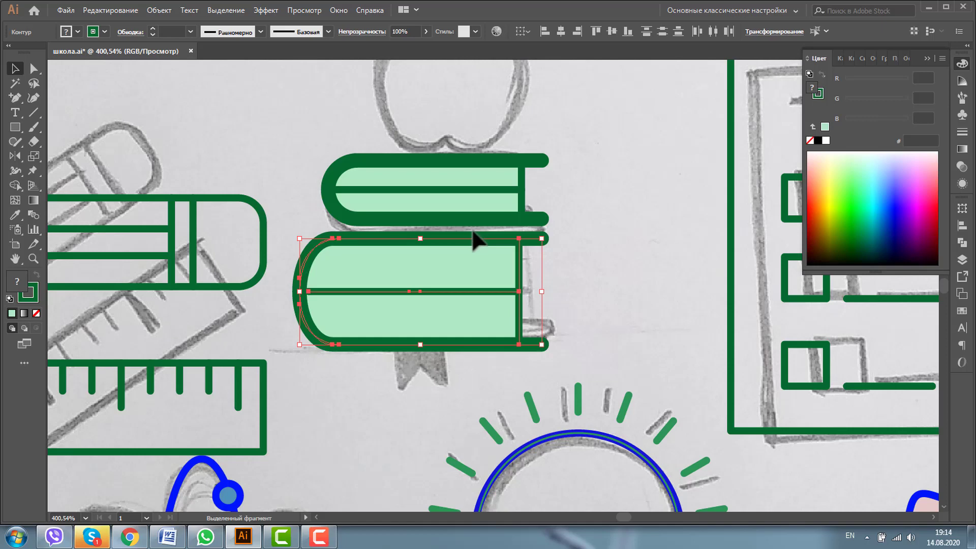
Copy the lower book's middle line above and below it, making three page lines.
left_click(580, 212)
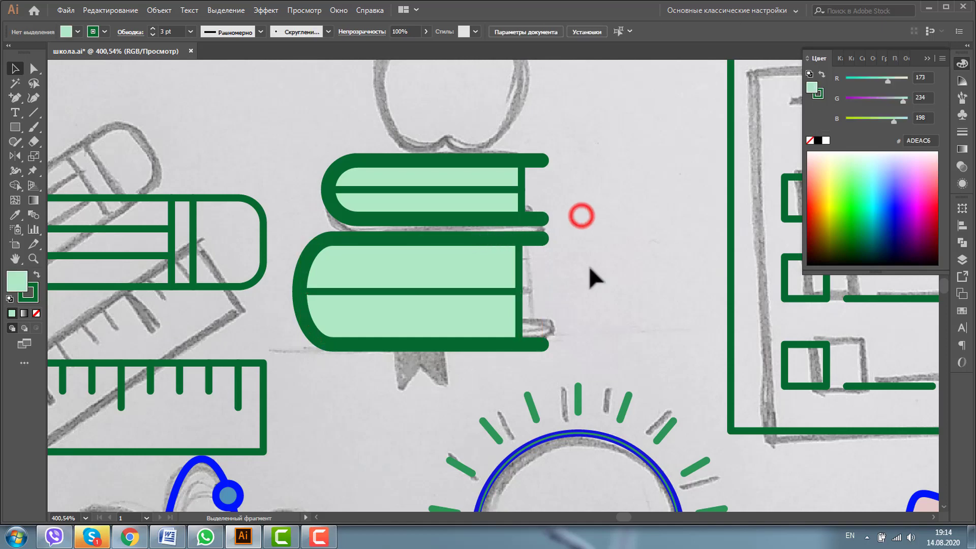
left_click_drag(381, 290, 382, 267)
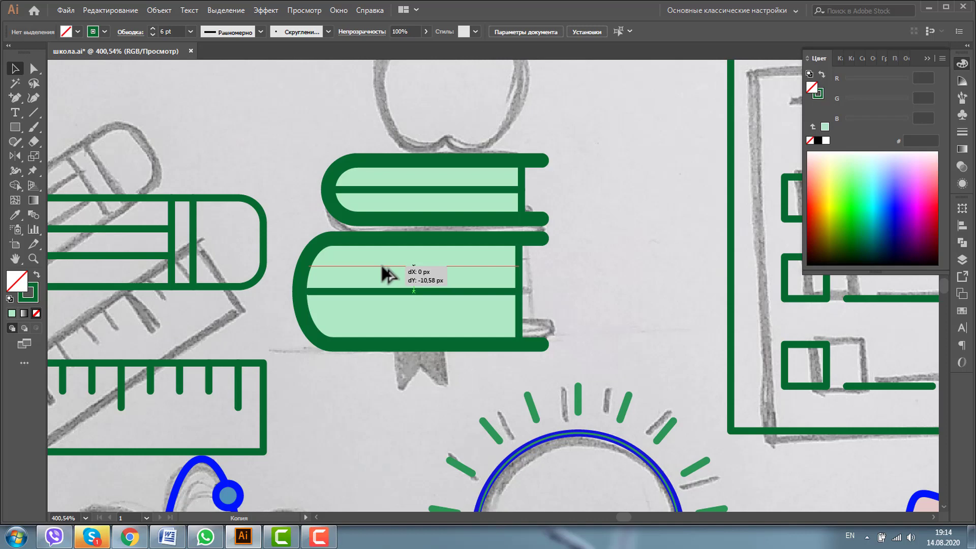
mouse_move(383, 267)
left_mouse_down()
mouse_move(373, 268)
mouse_move(376, 319)
left_mouse_up()
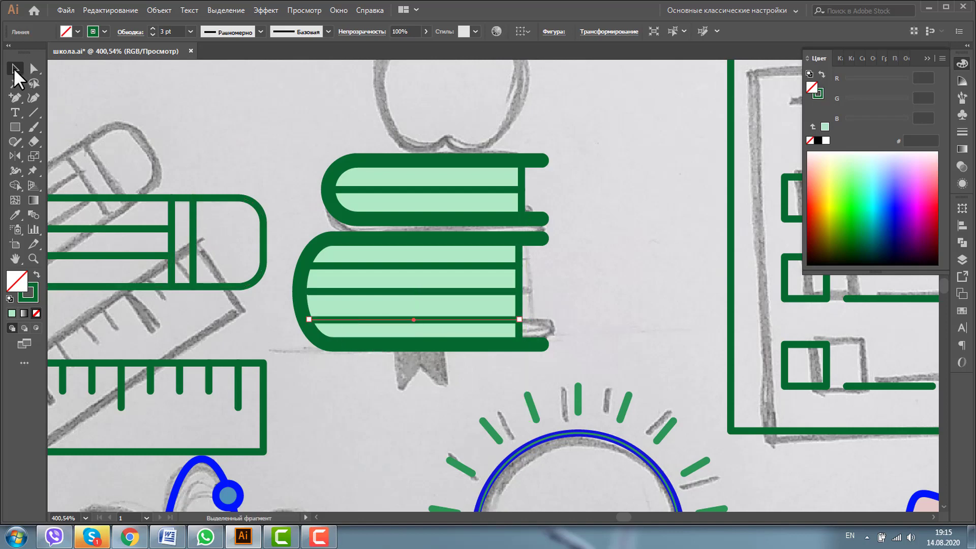
left_click(571, 134)
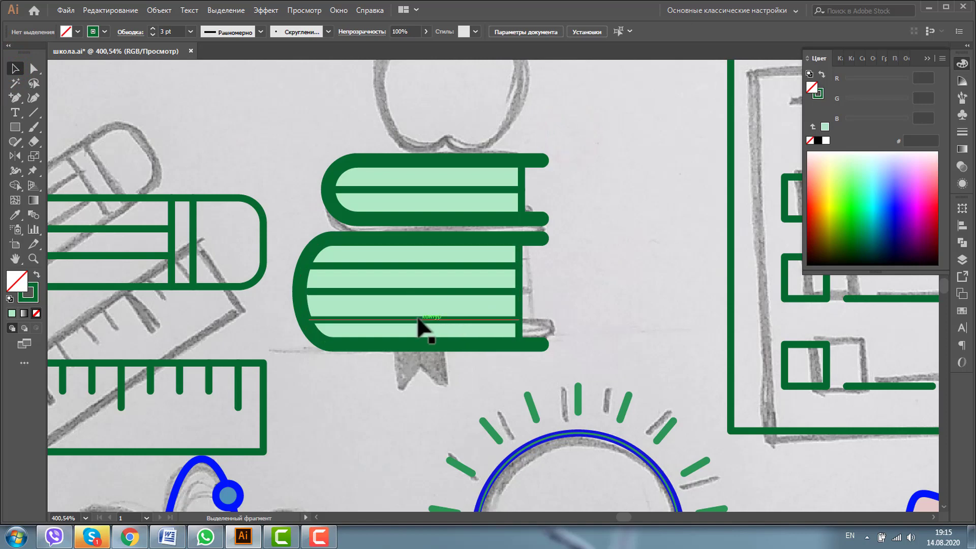
Distribute the three page lines evenly, group them, and centre them vertically on the book.
left_click(418, 320)
left_click(411, 292, "shift")
left_click(410, 265, "shift")
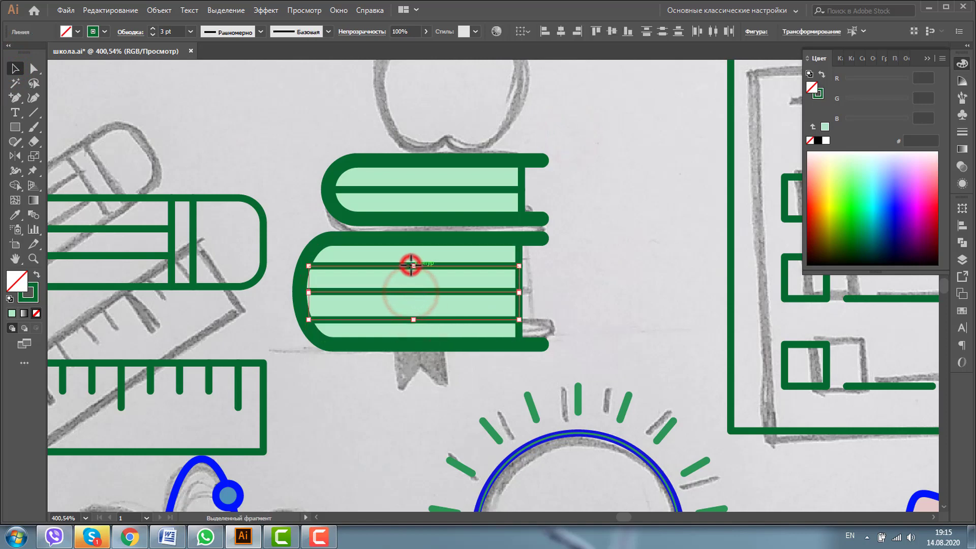
left_click(962, 225)
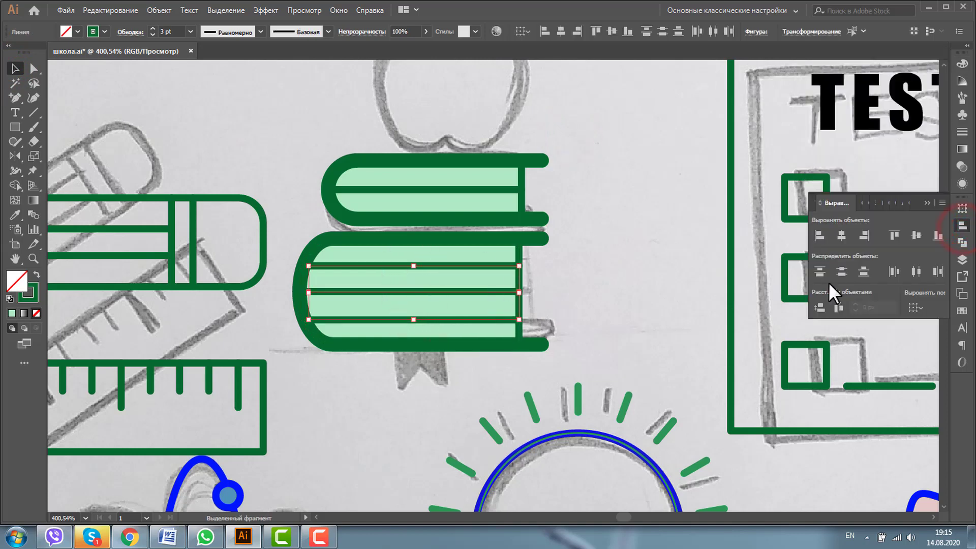
left_click(820, 307)
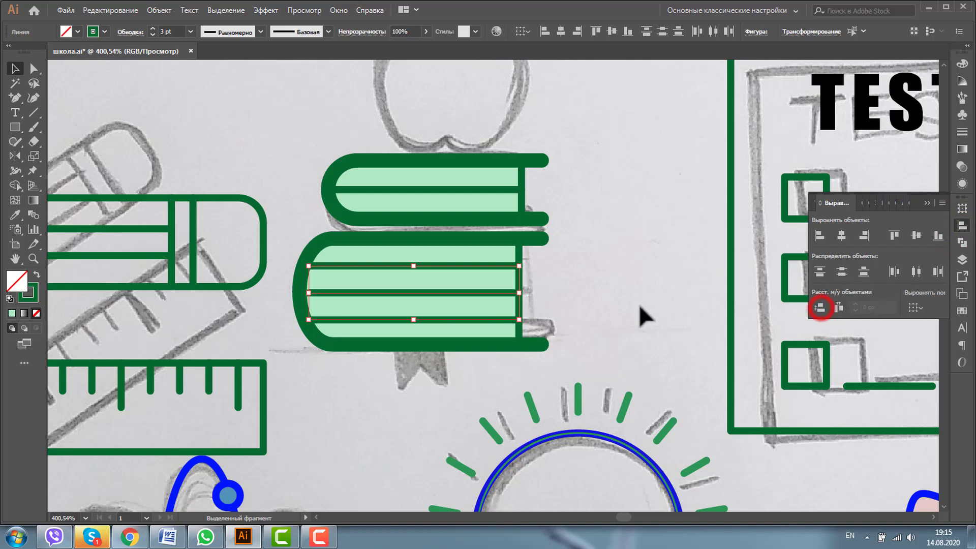
key("ctrl+g")
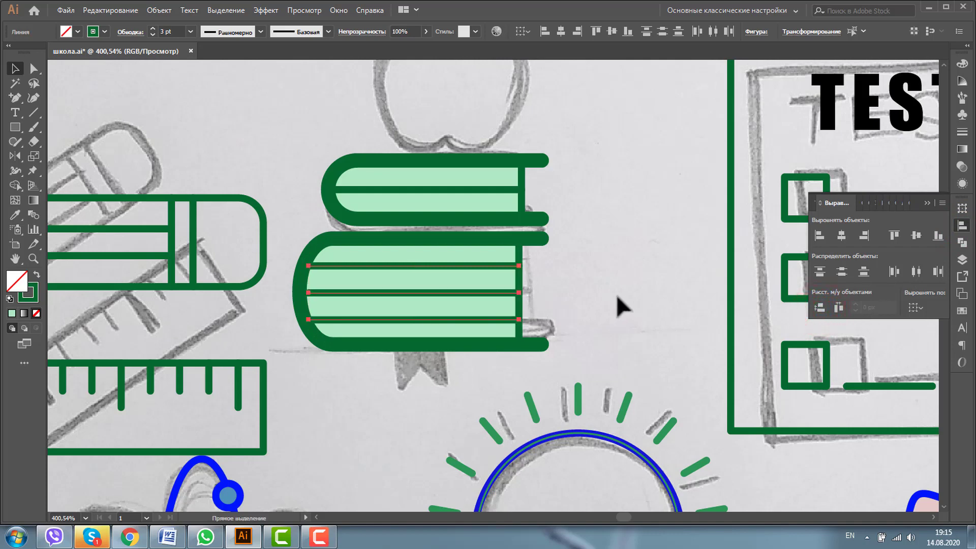
left_click(539, 239, "shift")
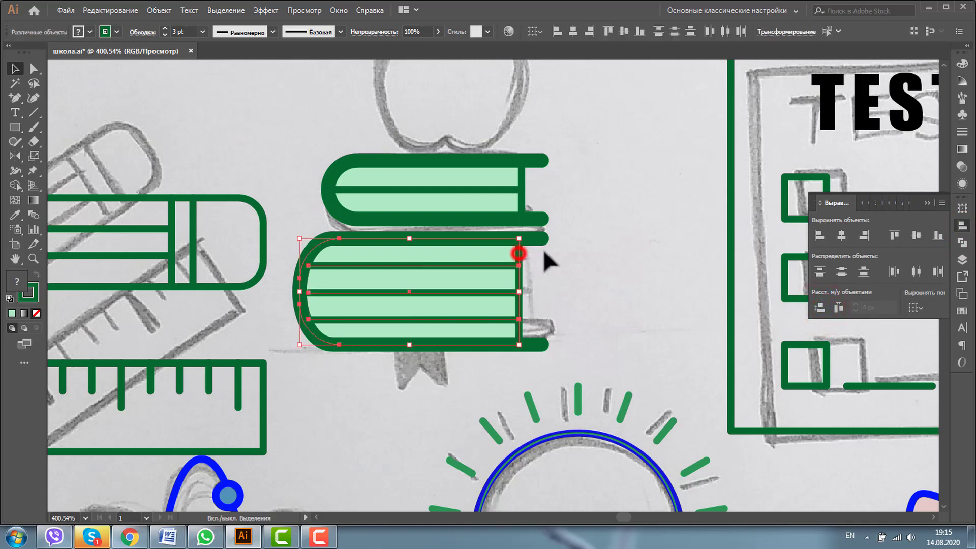
left_click(915, 235)
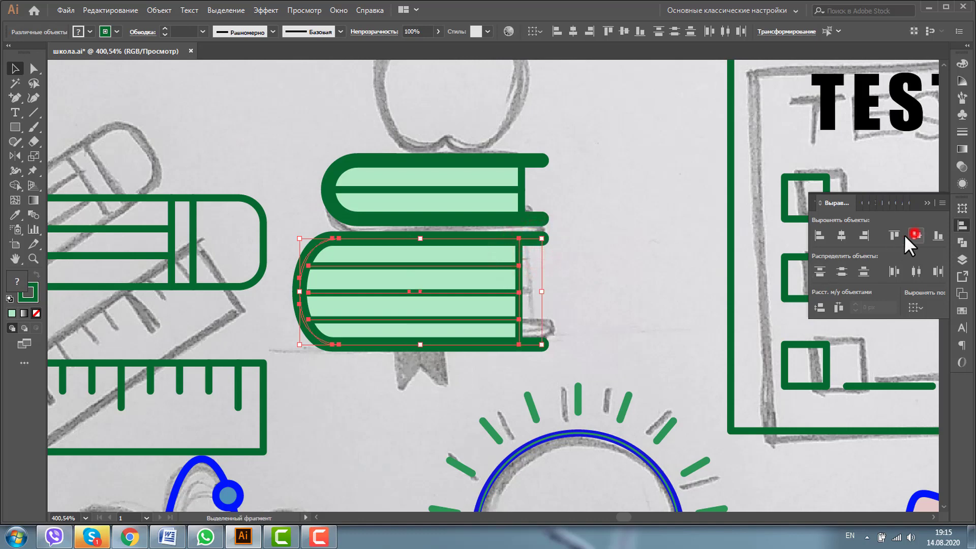
left_click(637, 256)
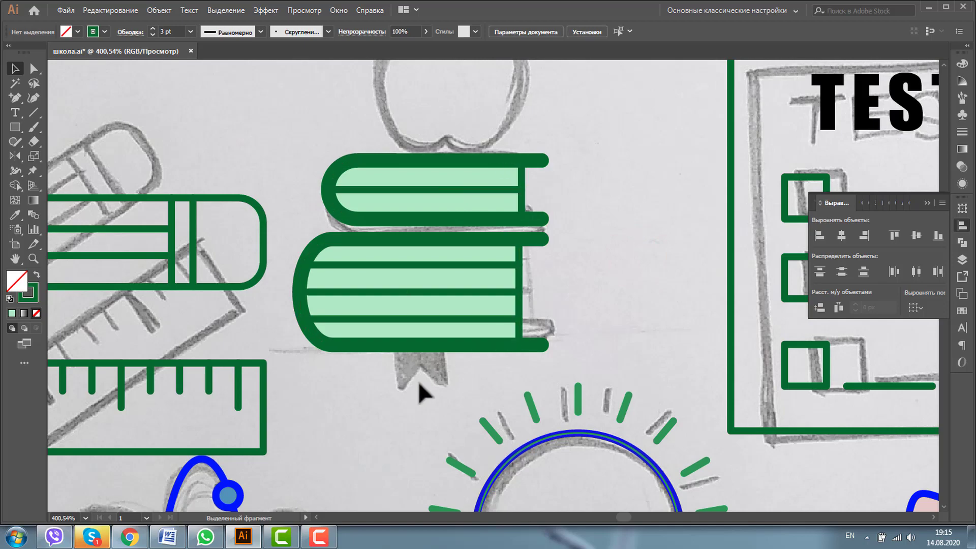
Copy the medal's ribbon below the books and fill it with the atom centre's blue.
left_click(33, 257)
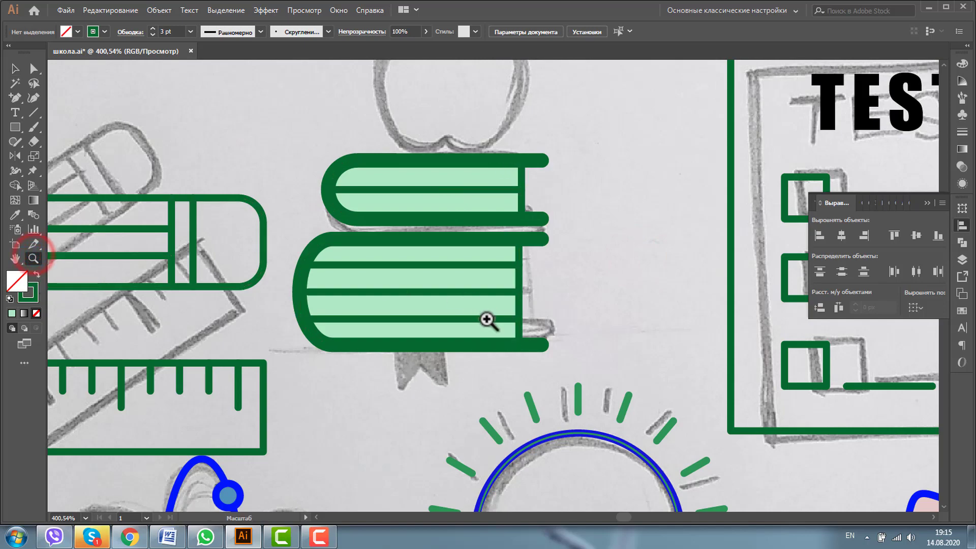
left_click(507, 326, "alt")
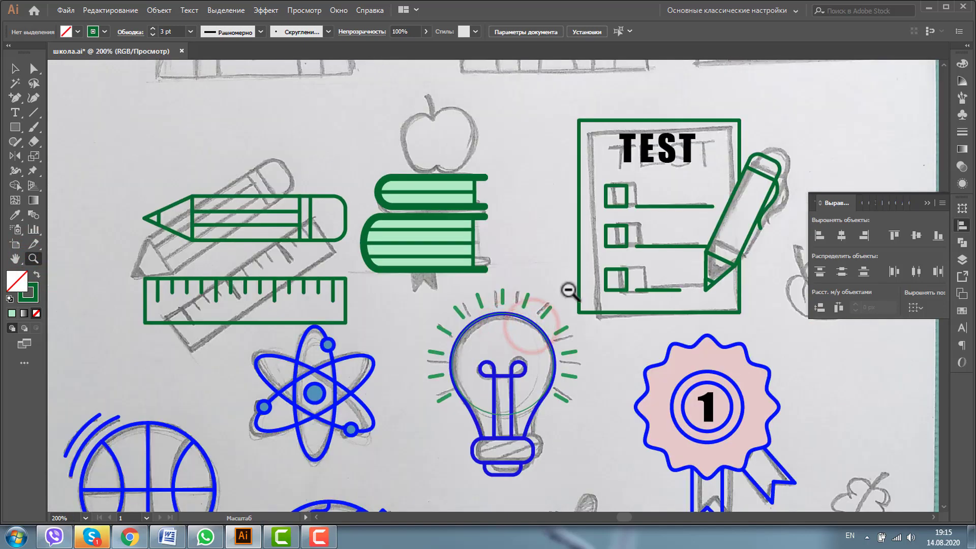
left_click(14, 68)
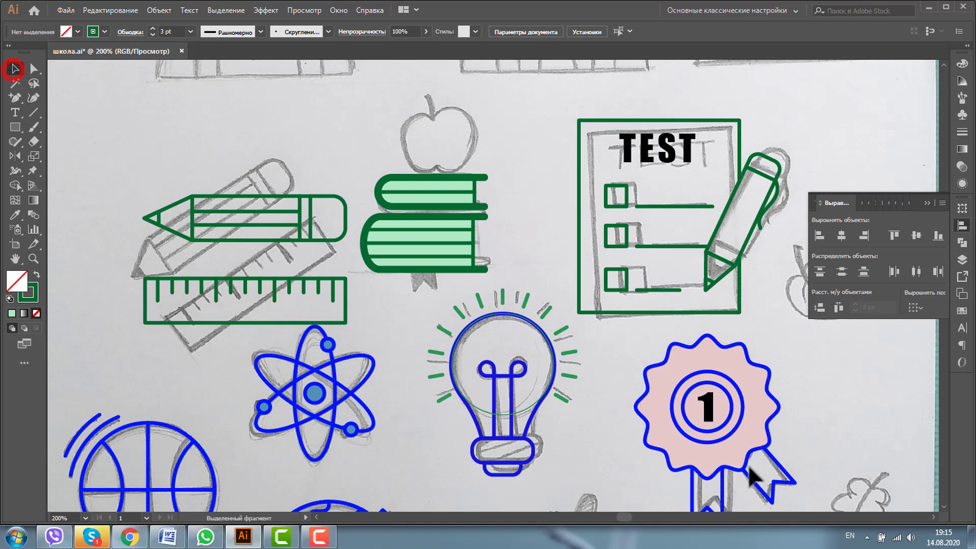
left_click(721, 477)
left_click_drag(531, 348, 431, 265)
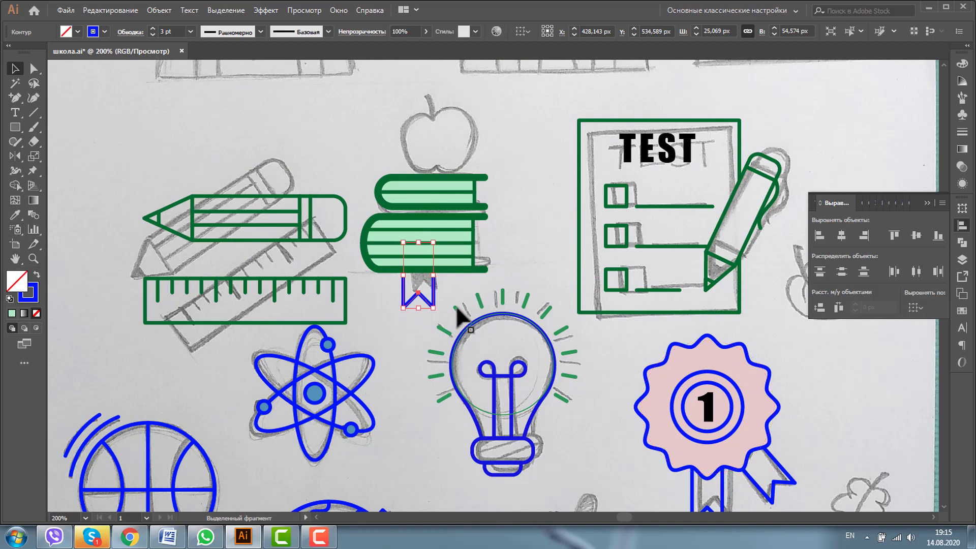
key("ctrl")
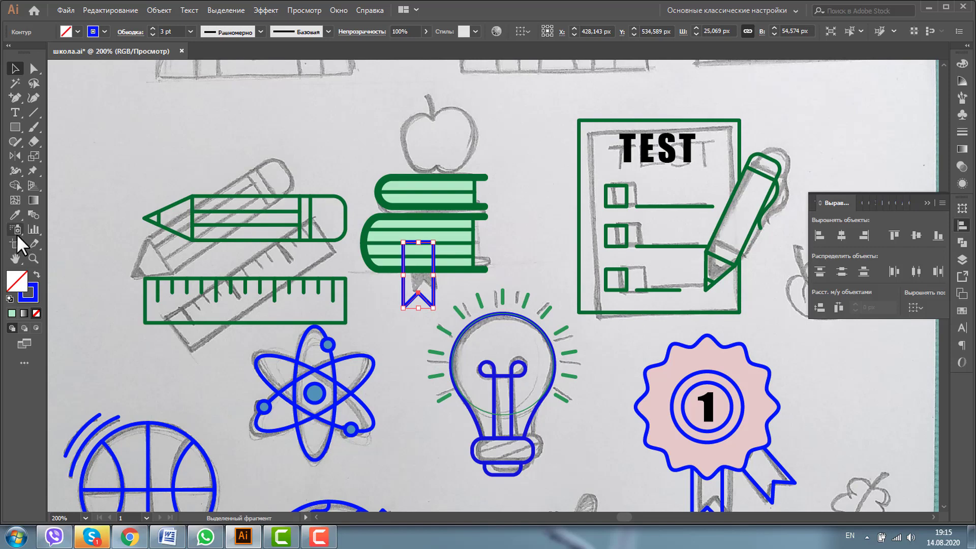
left_click(15, 214)
left_click(315, 393)
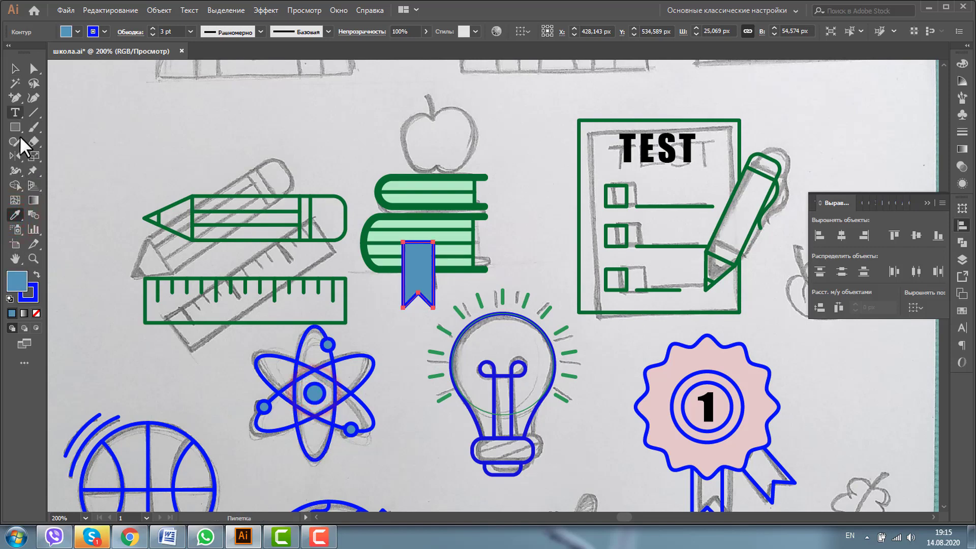
In Outline view, nudge the ribbon's top onto the book's bottom line.
left_click_drag(383, 233, 224, 190)
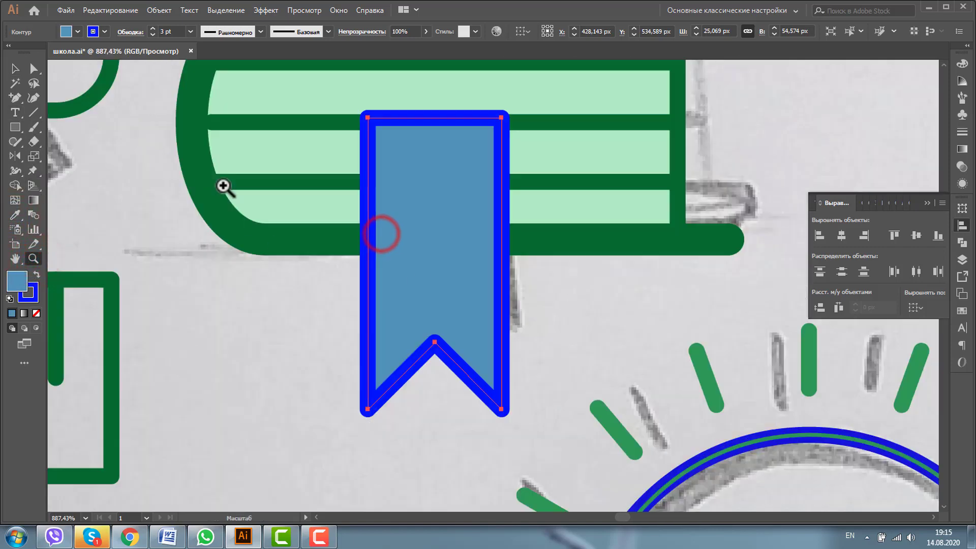
key("ctrl+y")
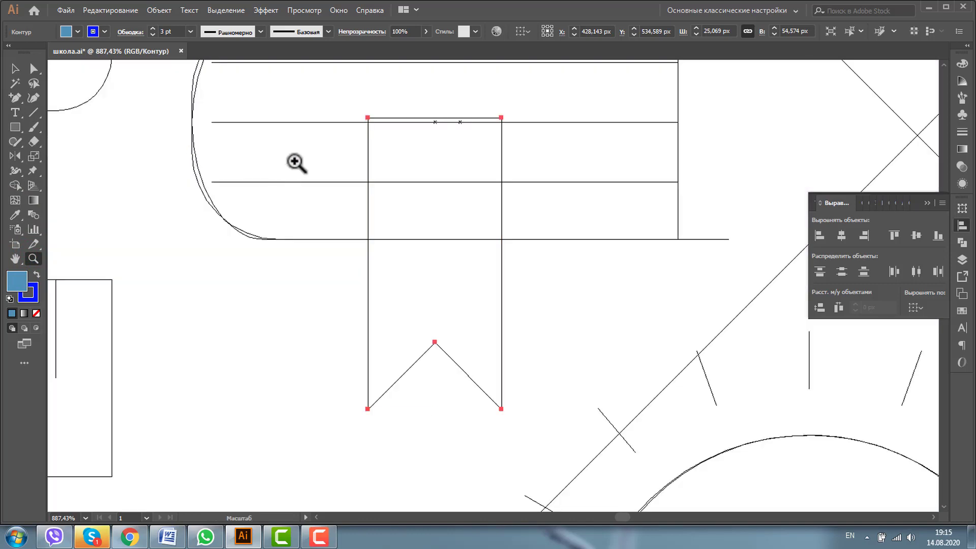
left_click_drag(358, 112, 427, 166)
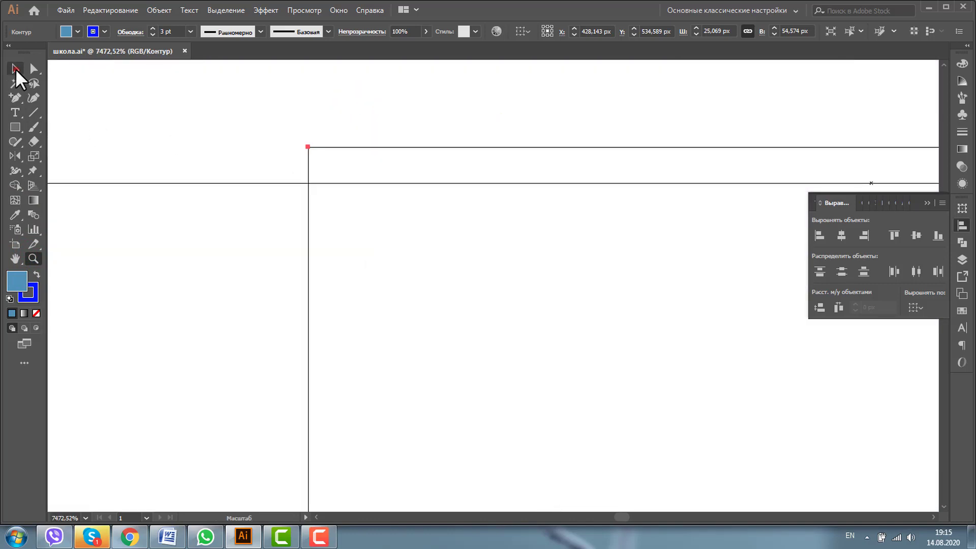
left_click(15, 68)
left_click_drag(362, 147, 358, 179)
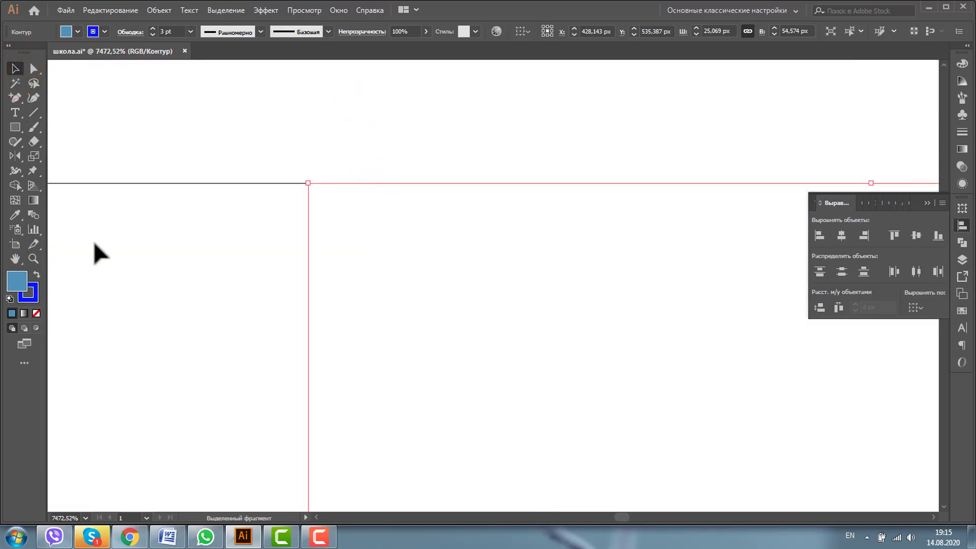
key("z")
left_click(545, 323, "alt")
Shrink the ribbon, move it right onto the lower book, and return to Preview.
left_click(15, 68)
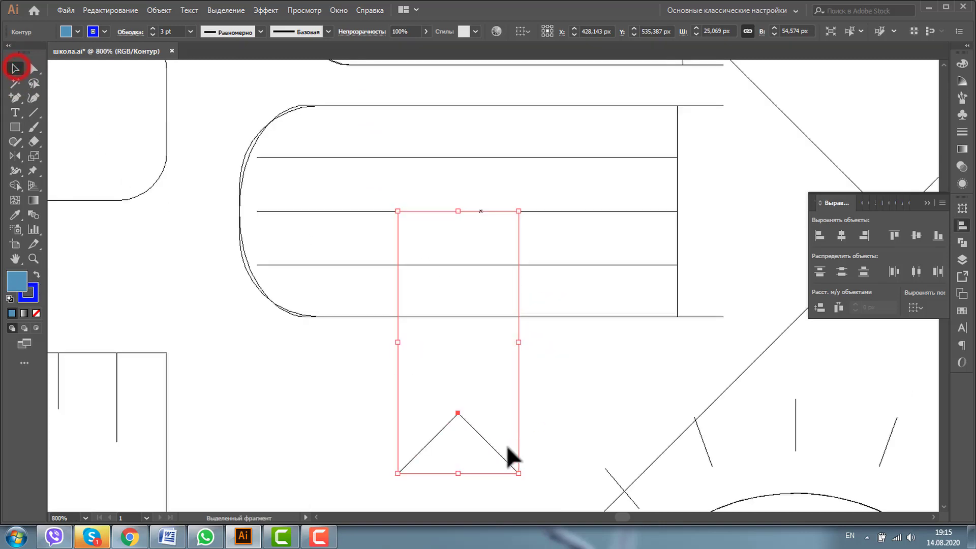
left_click_drag(519, 472, 478, 361)
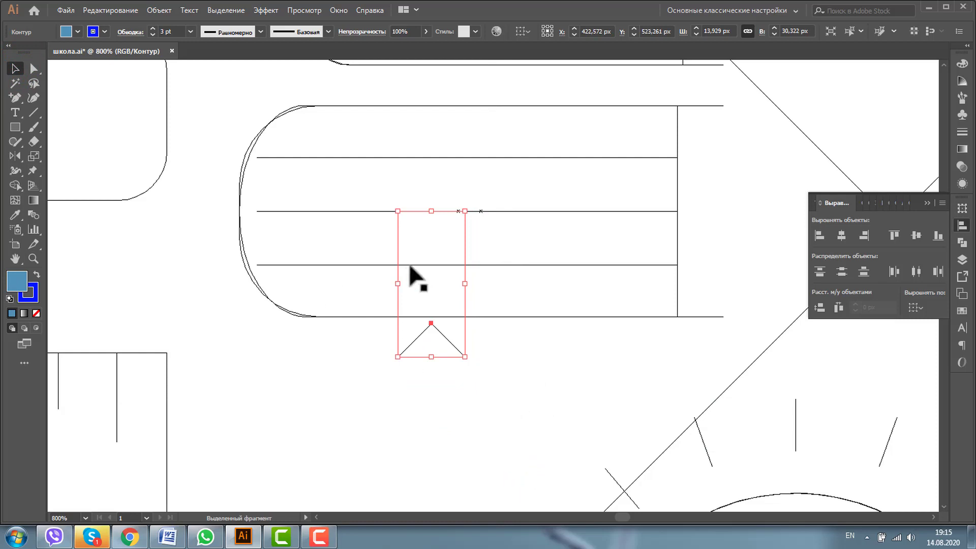
left_click_drag(397, 255, 466, 255)
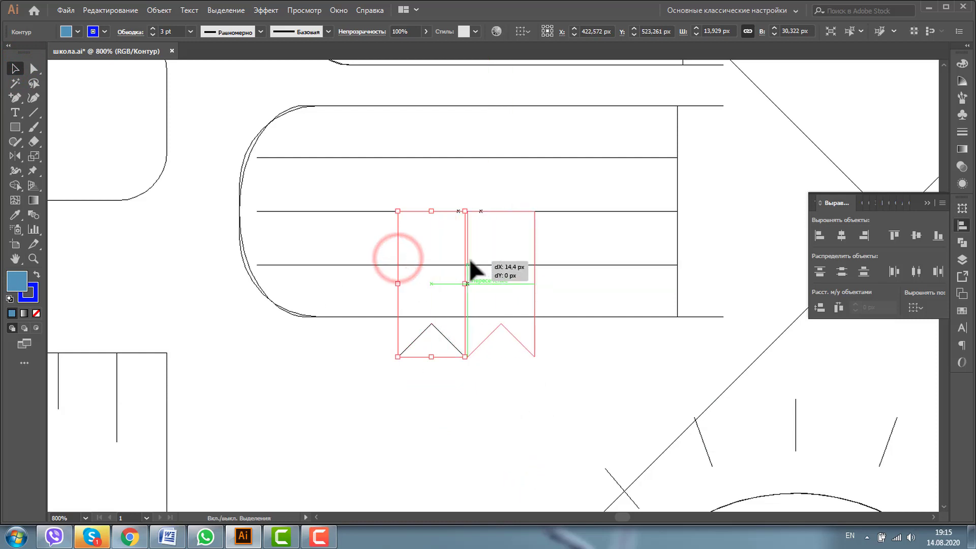
key("ctrl+y")
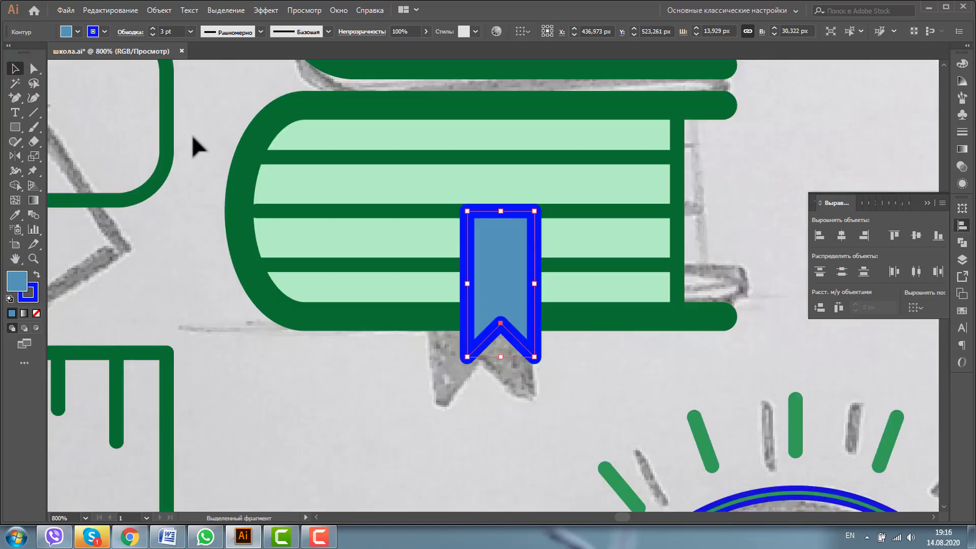
key("ctrl+minus")
key("ctrl+minus")
key("ctrl+minus")
left_click(543, 240)
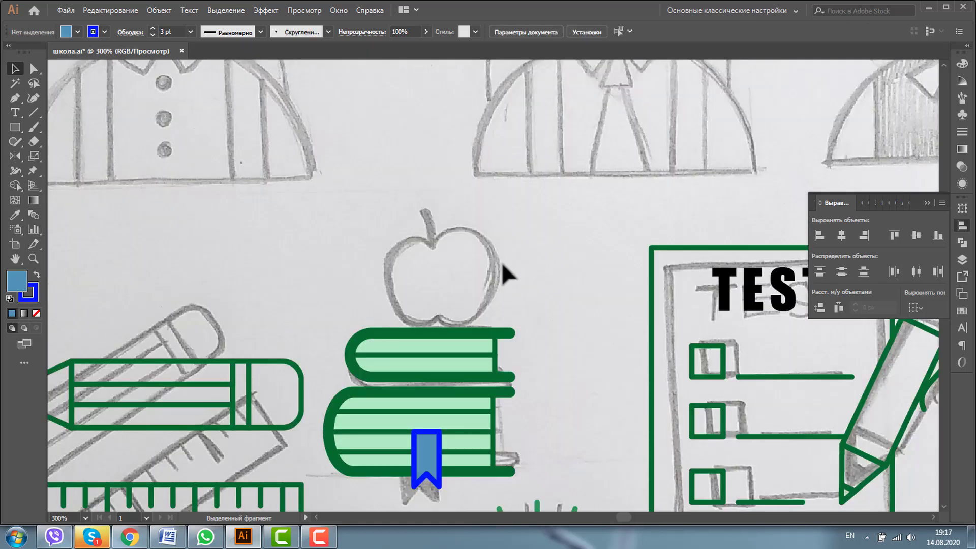
Trace a closed, curved apple outline over the sketched apple with the Pen tool.
key("p")
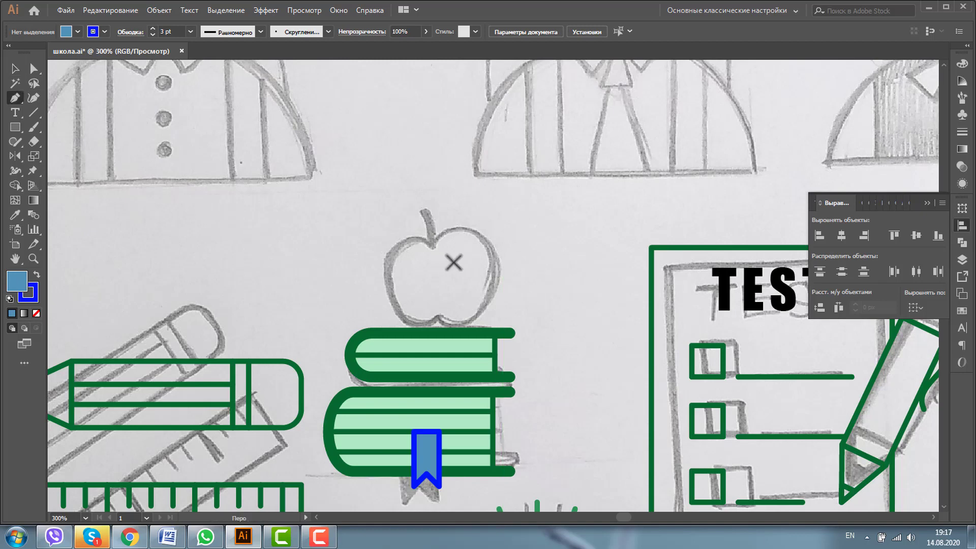
left_click(430, 246)
left_click_drag(462, 248, 474, 246)
left_click(496, 271)
left_click_drag(495, 270, 496, 295)
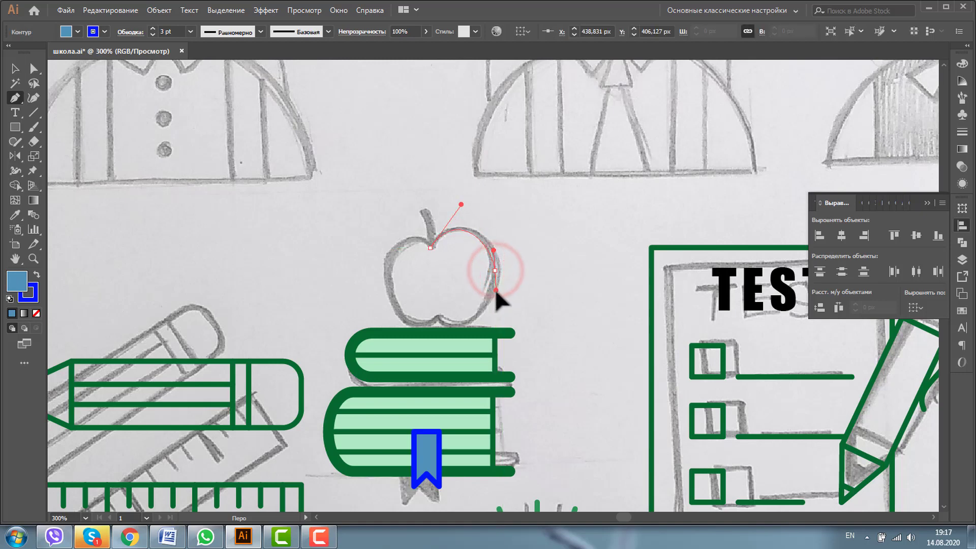
left_click(439, 318)
mouse_move(439, 319)
left_mouse_down()
mouse_move(395, 312)
mouse_move(410, 348)
left_mouse_up()
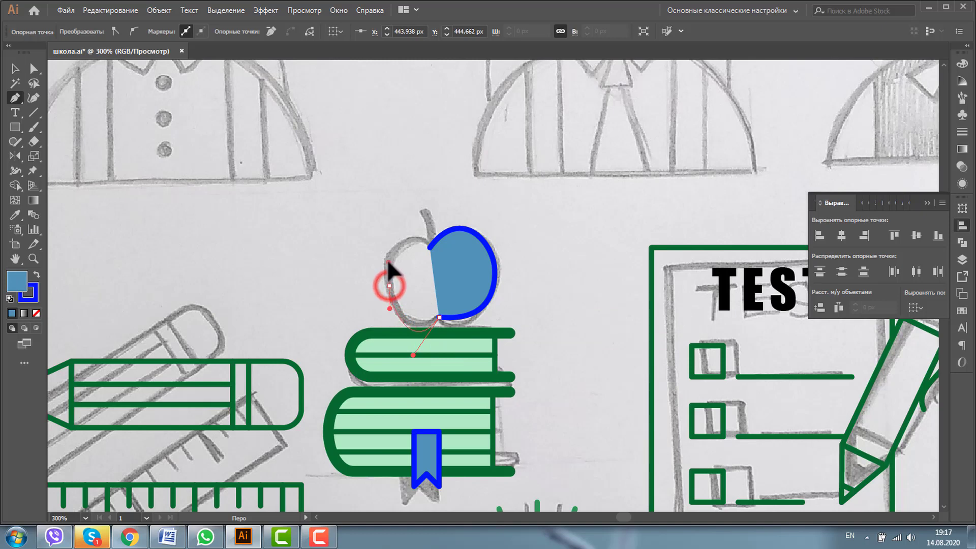
left_click_drag(387, 261, 391, 224)
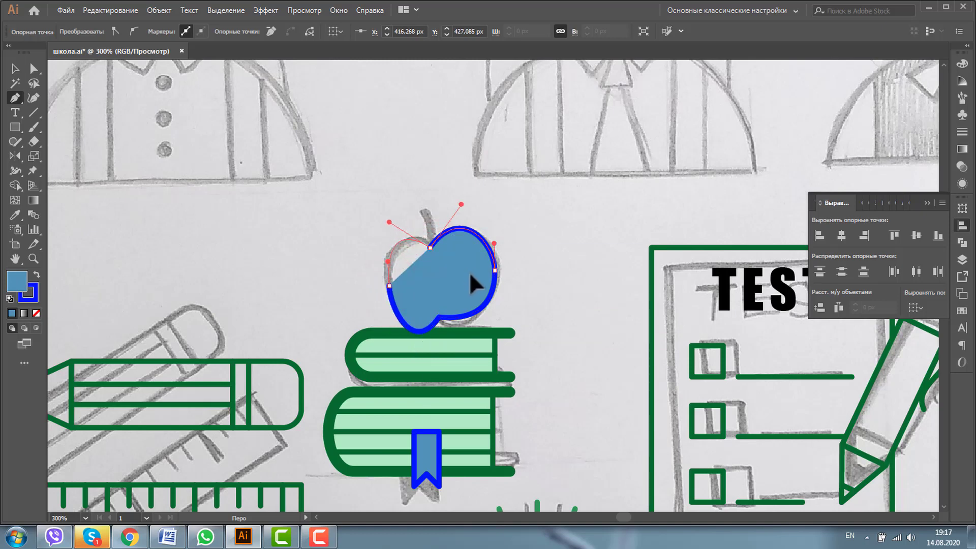
left_click_drag(467, 269, 472, 276)
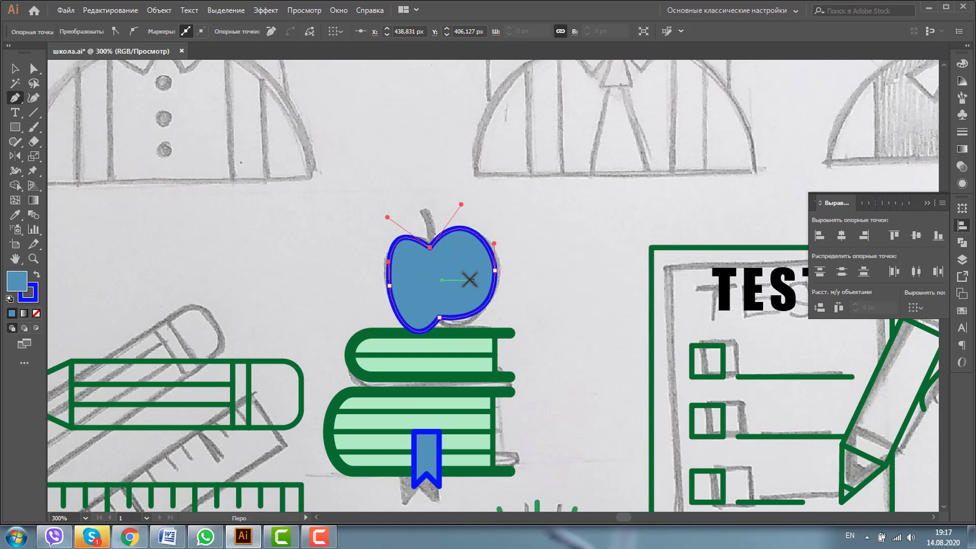
left_click(33, 258)
left_click_drag(327, 183, 584, 363)
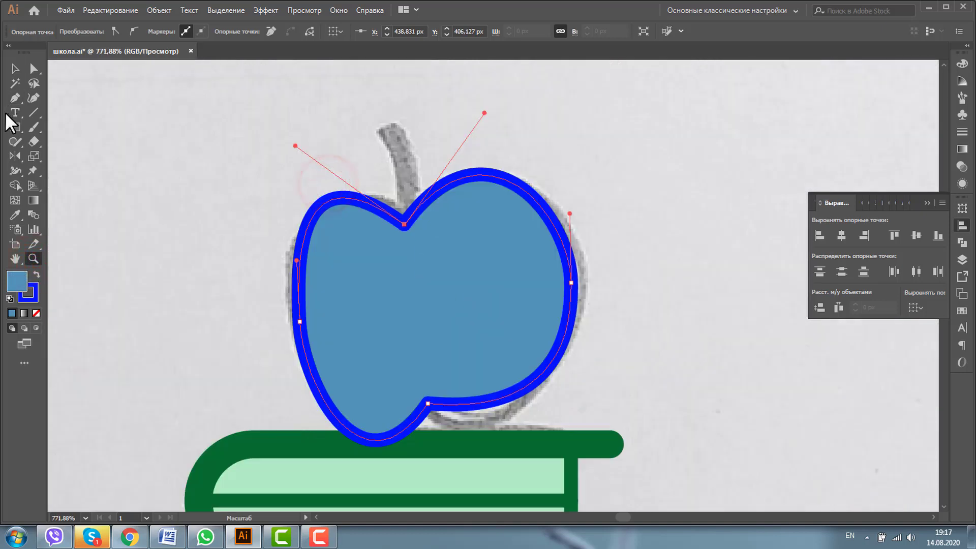
Reshape the apple's left side, upper-left curve and bottom notch to fit the sketch.
left_click(33, 69)
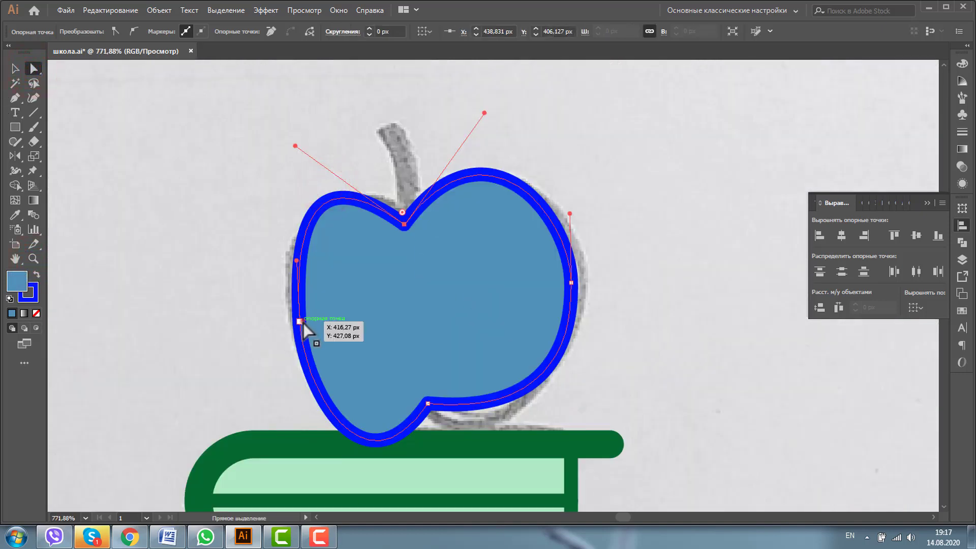
left_click_drag(301, 322, 287, 307)
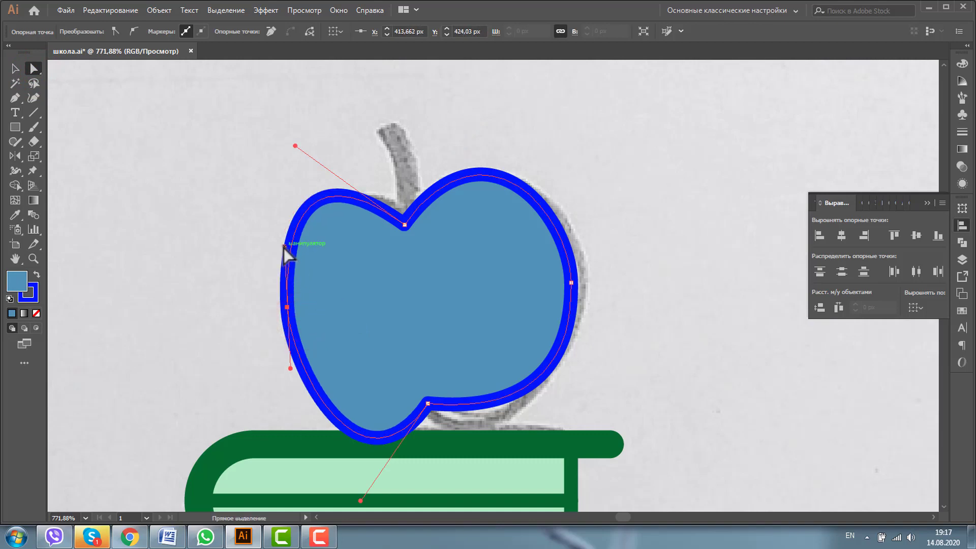
left_click_drag(284, 248, 261, 234)
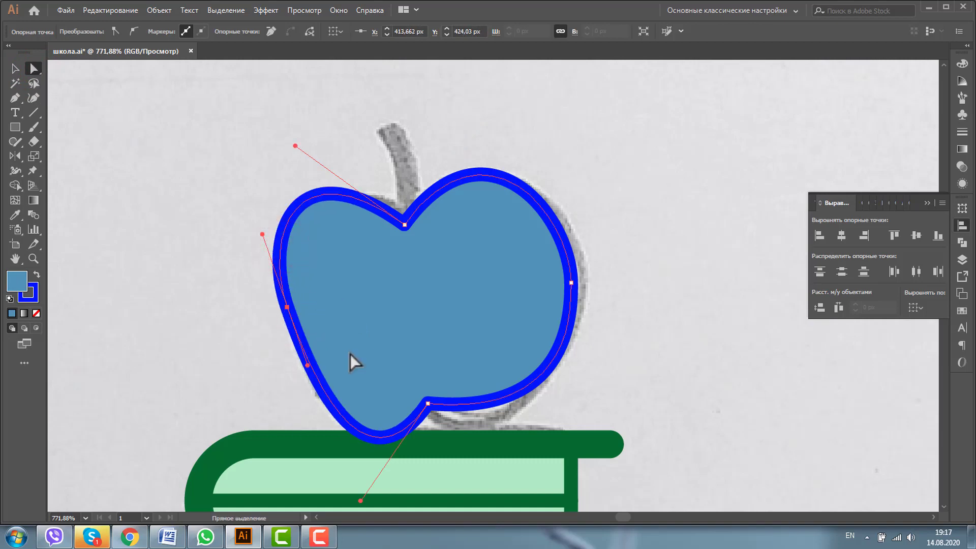
left_click_drag(428, 405, 547, 448)
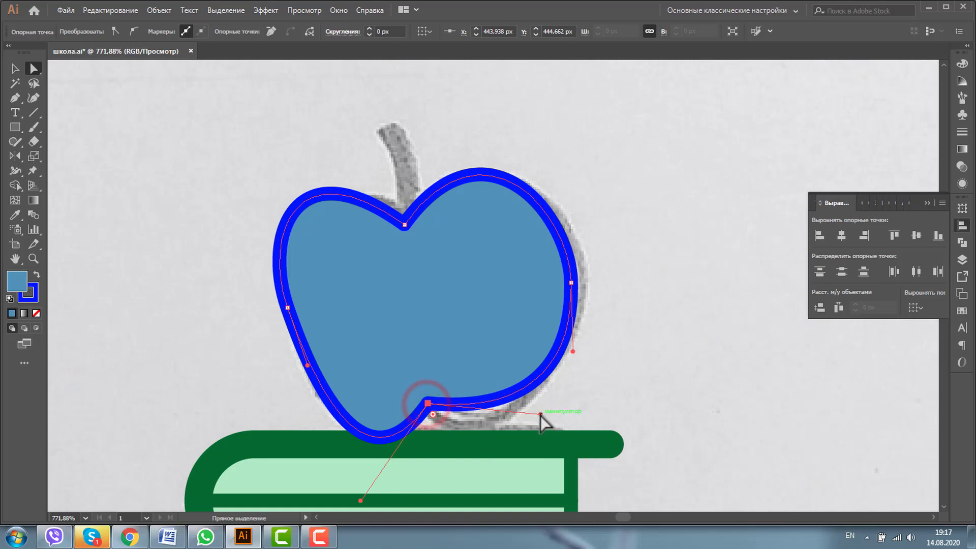
mouse_move(360, 500)
left_mouse_down()
mouse_move(310, 478)
mouse_move(308, 490)
left_mouse_up()
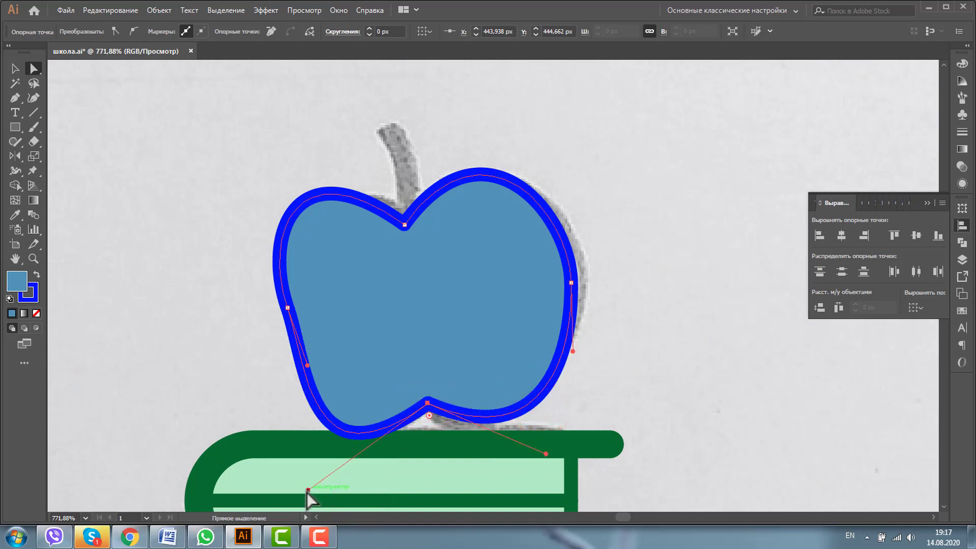
left_click(287, 307)
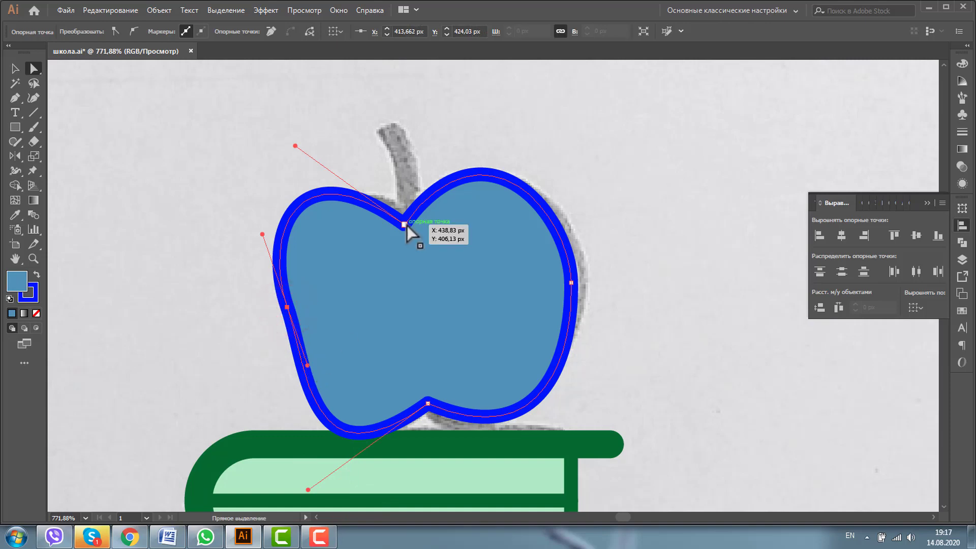
left_click_drag(292, 311, 284, 308)
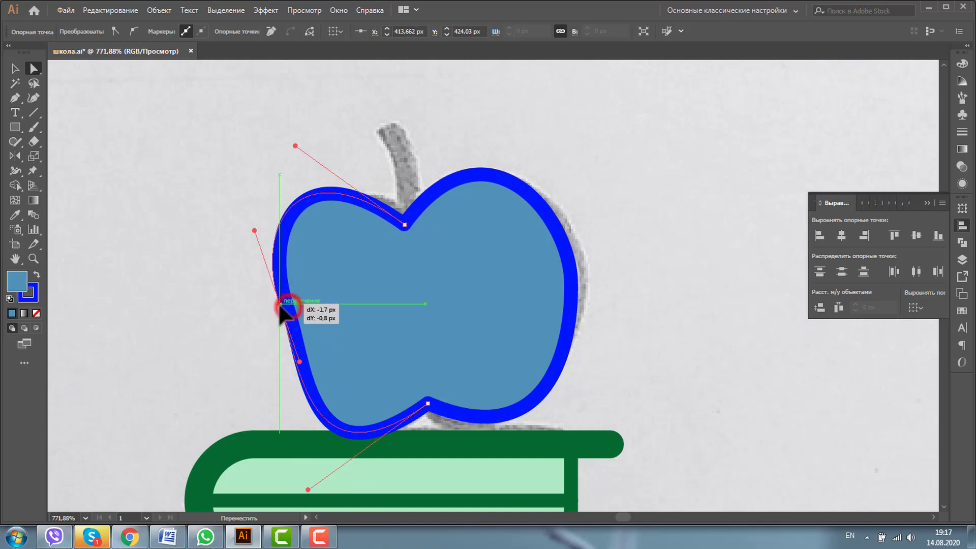
left_click_drag(254, 230, 263, 214)
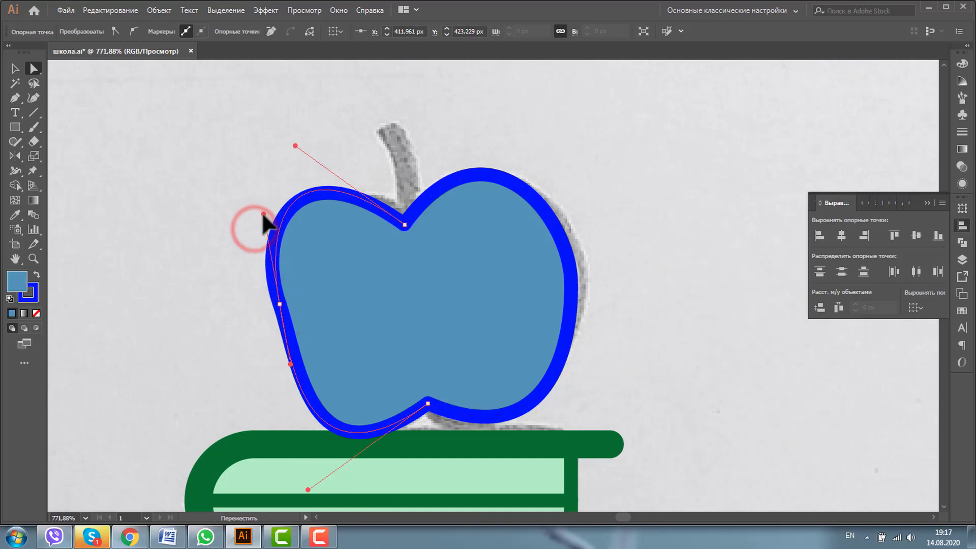
Adjust the apple's right anchor handles so its right side hugs the sketch.
left_click(571, 284)
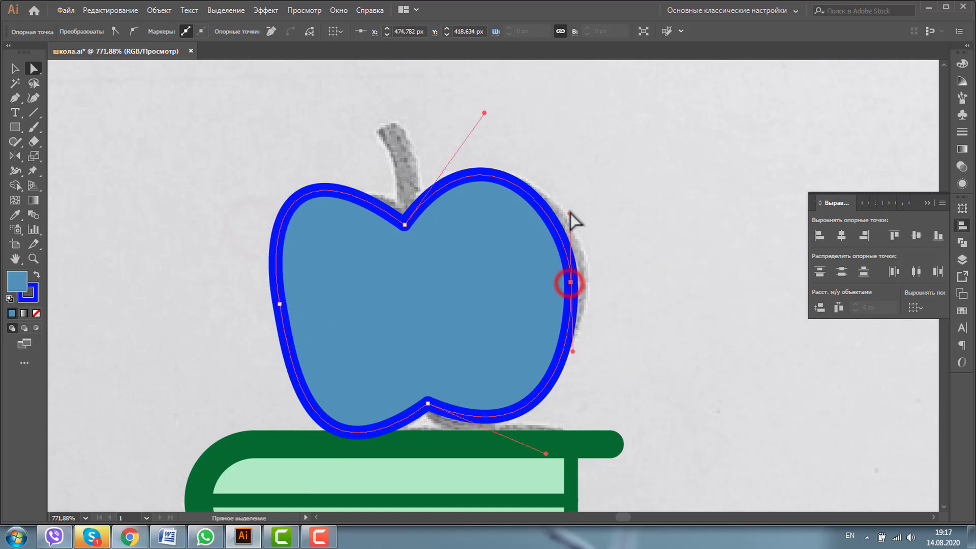
left_click_drag(571, 213, 585, 196)
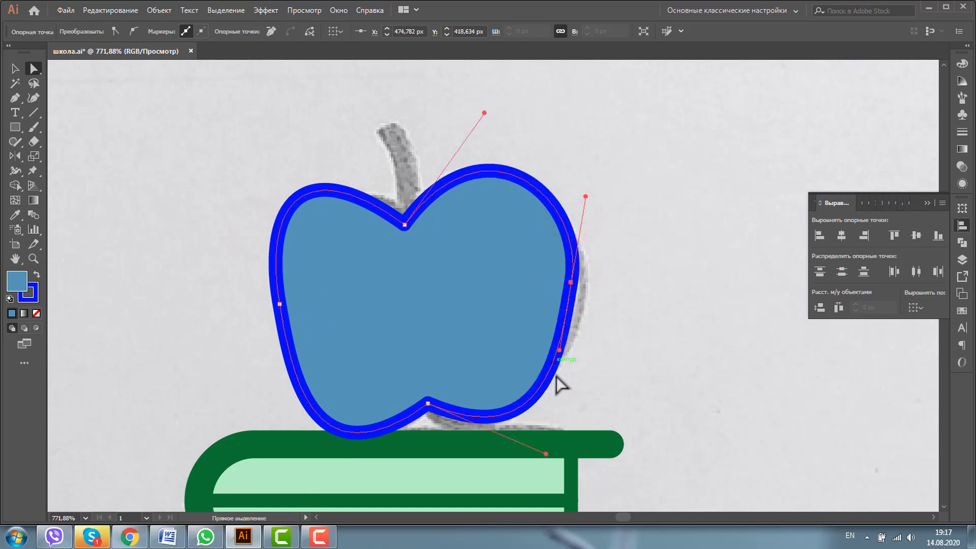
left_click_drag(546, 454, 547, 484)
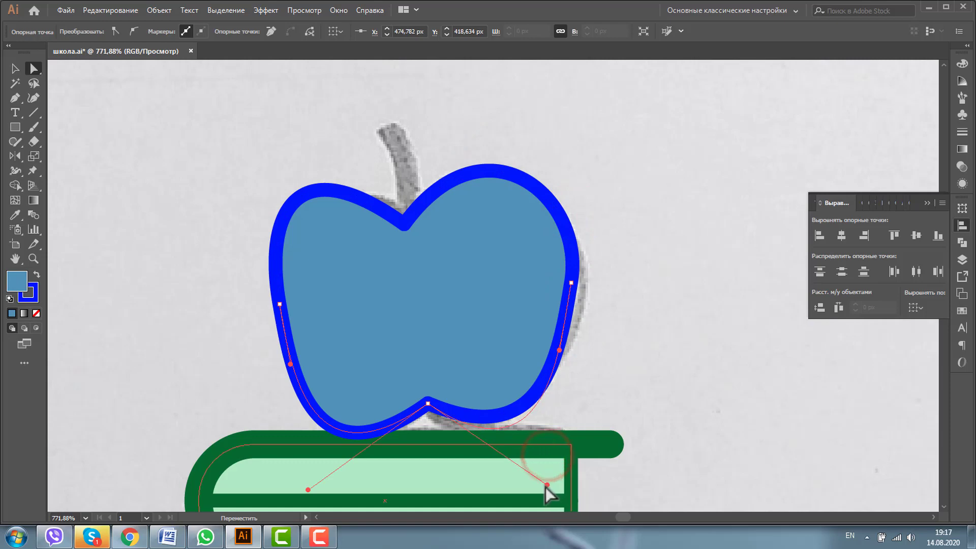
left_click_drag(429, 408, 426, 415)
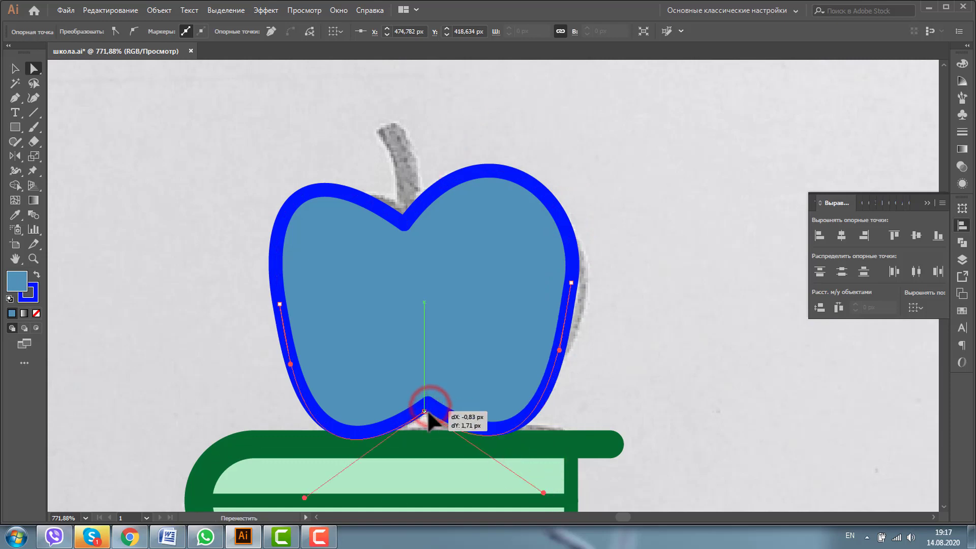
left_click(570, 280)
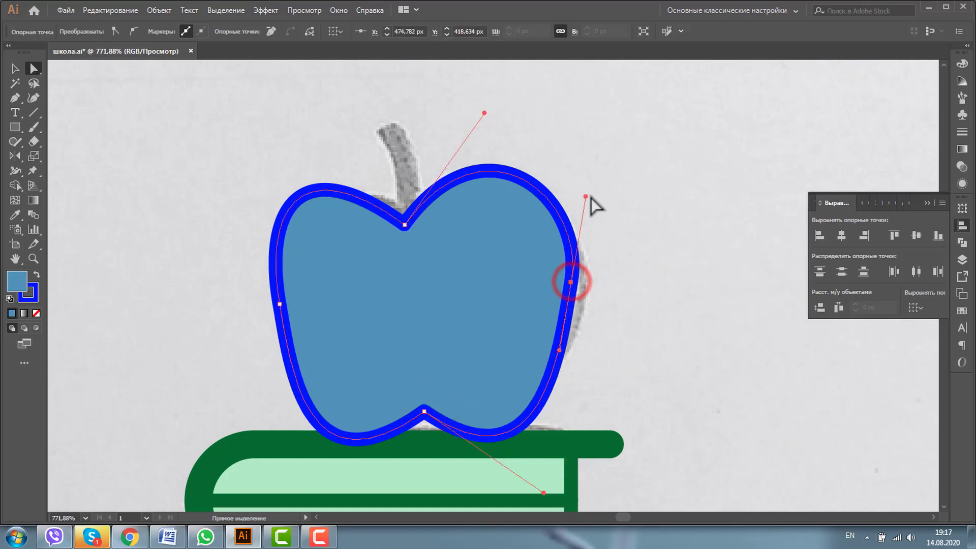
left_click_drag(585, 197, 588, 177)
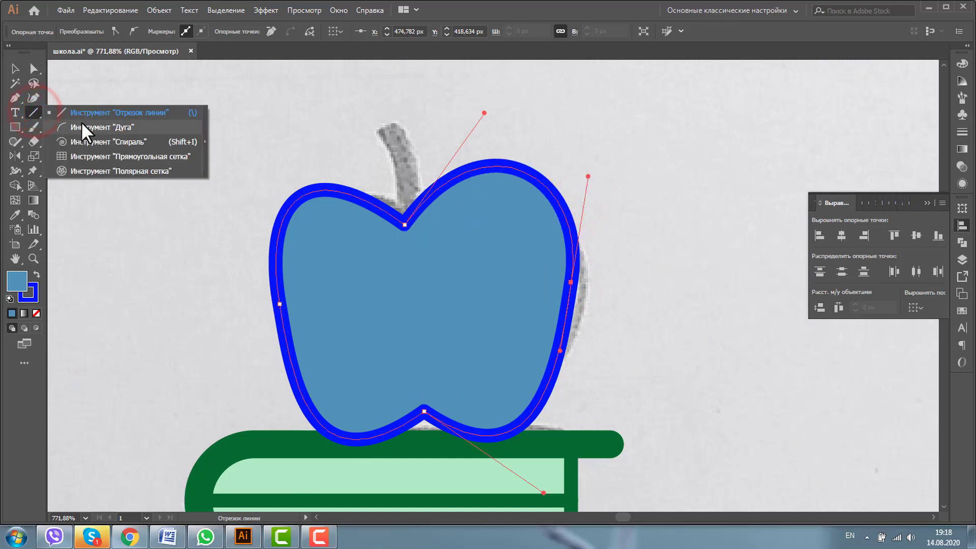
Draw an arc for the stem, rotate it, and move it onto the sketched stem.
mouse_move(33, 110)
left_mouse_down()
mouse_move(81, 121)
mouse_move(149, 173)
left_mouse_up()
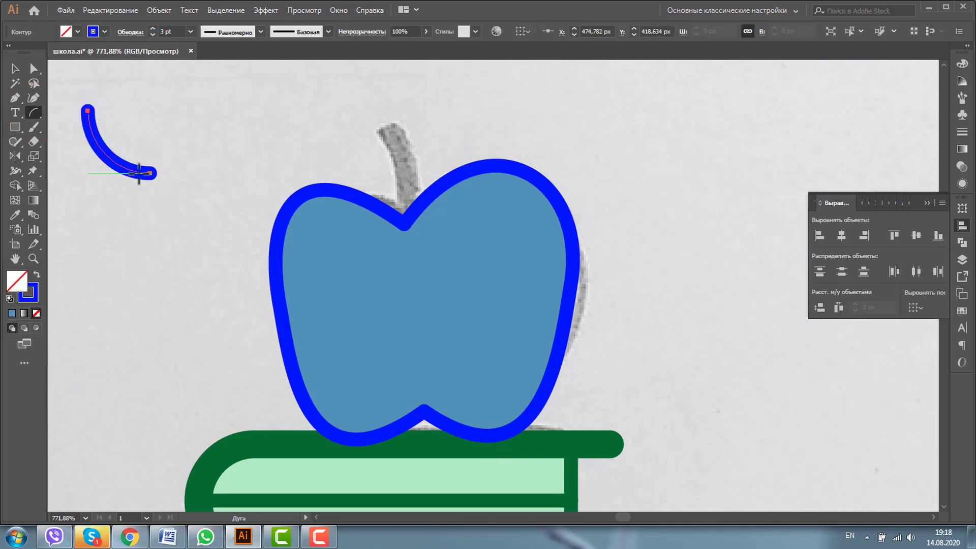
left_click(17, 67)
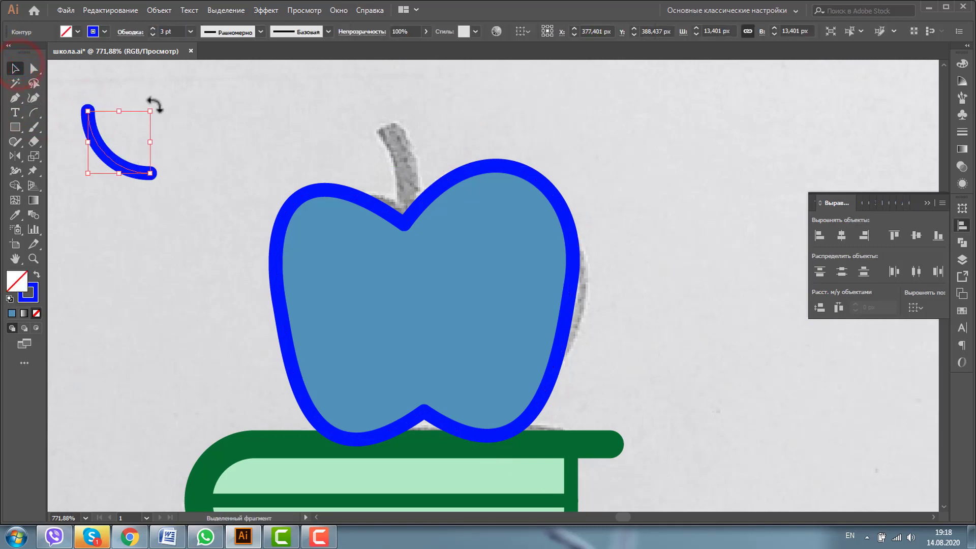
left_click_drag(155, 105, 102, 180)
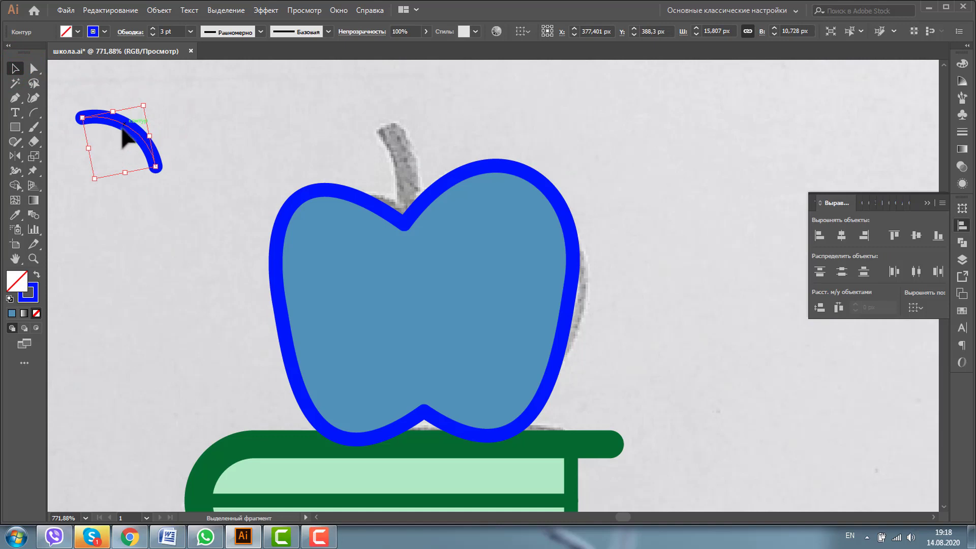
left_click_drag(123, 126, 350, 156)
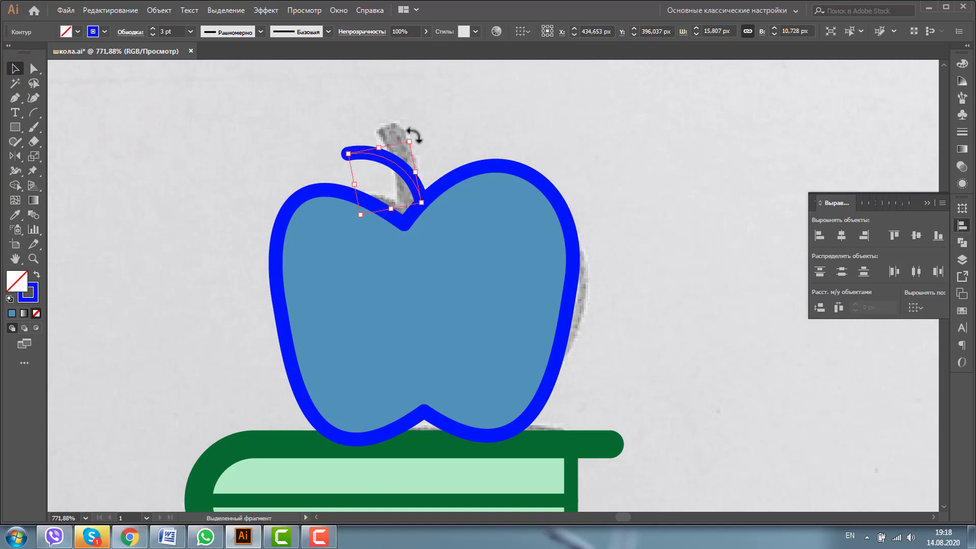
Adjust the stem's anchors and curves to follow the sketched stem into the apple.
left_click(33, 257)
left_click_drag(362, 153, 484, 246)
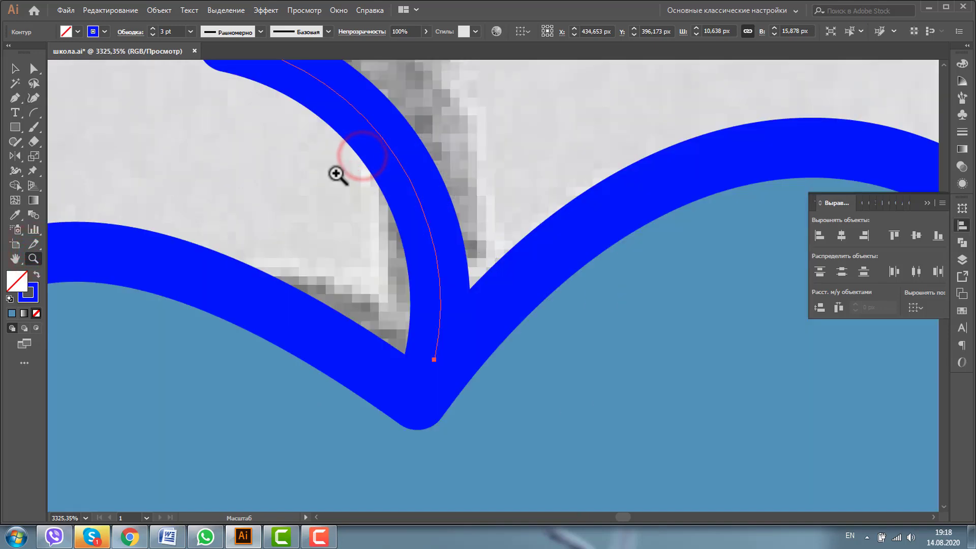
left_click(478, 217, "alt")
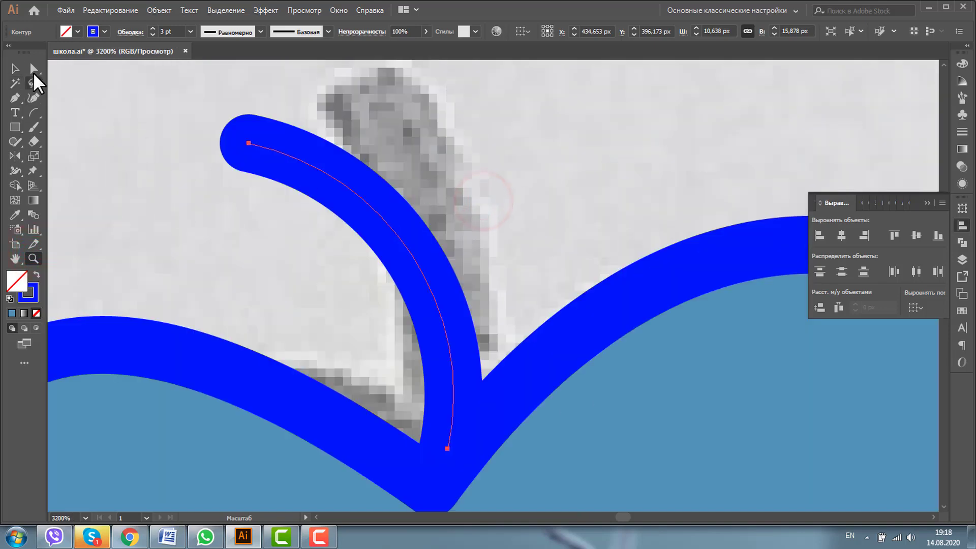
left_click(33, 69)
left_click_drag(249, 144, 258, 100)
mouse_move(401, 130)
left_mouse_down()
mouse_move(403, 163)
mouse_move(389, 174)
left_mouse_up()
left_click_drag(448, 448, 432, 487)
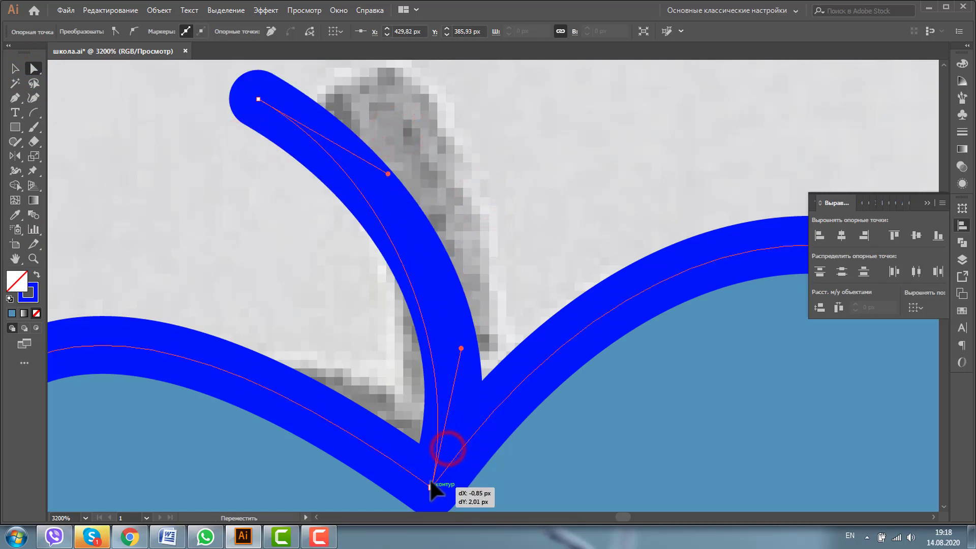
left_click_drag(460, 346, 464, 267)
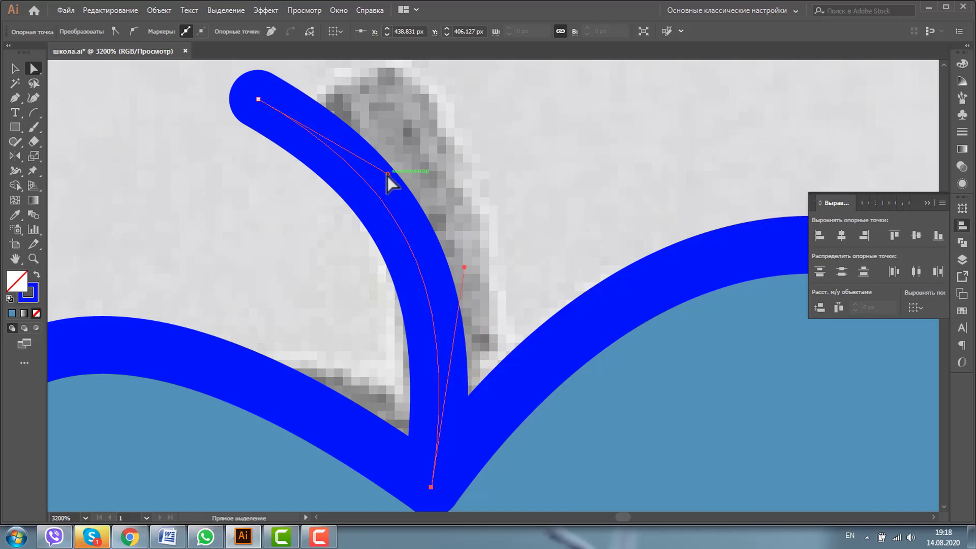
left_click_drag(388, 176, 397, 149)
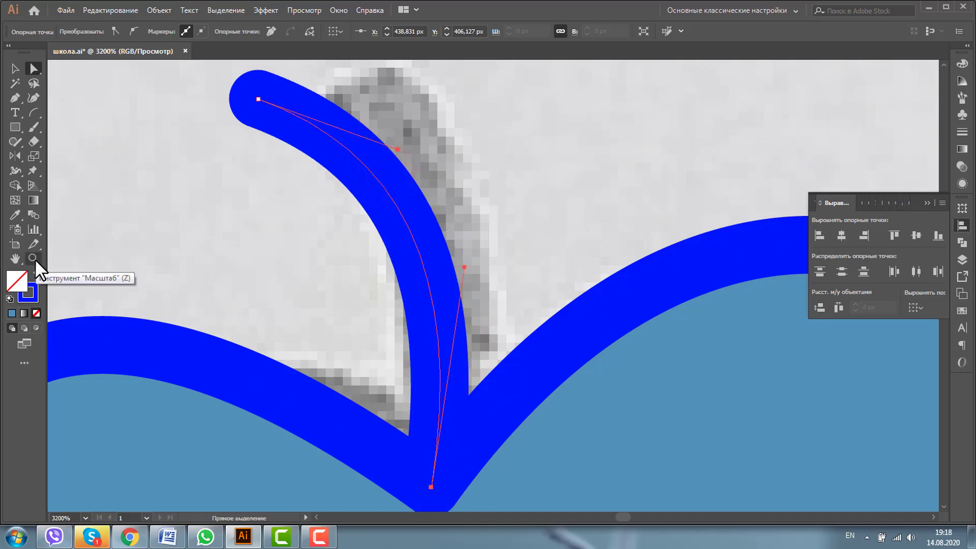
key("ctrl+minus")
key("ctrl+minus")
key("ctrl+minus")
key("ctrl+minus")
key("ctrl+minus")
key("ctrl+minus")
key("ctrl+minus")
key("ctrl+minus")
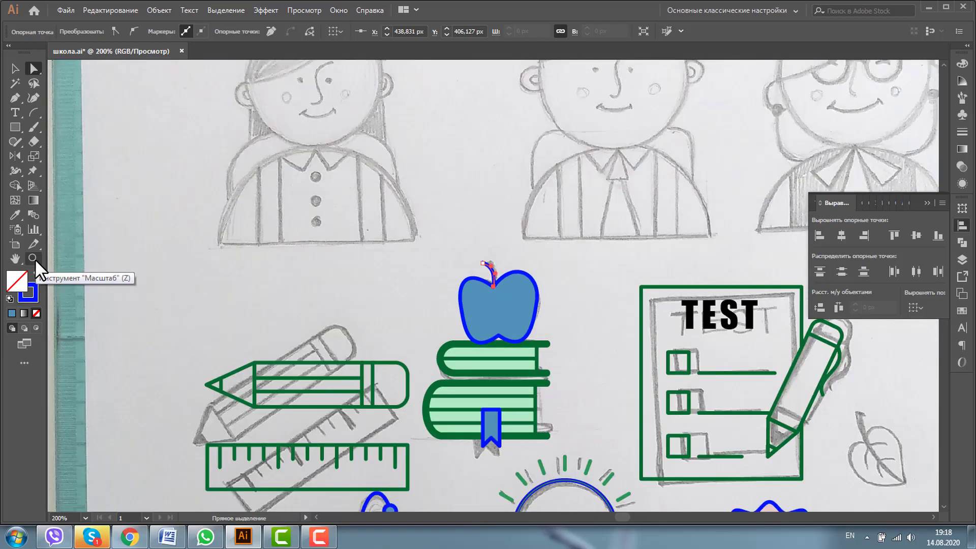
Shrink the blue apple and its stem so it rests neatly on the green book stack.
left_click(15, 68)
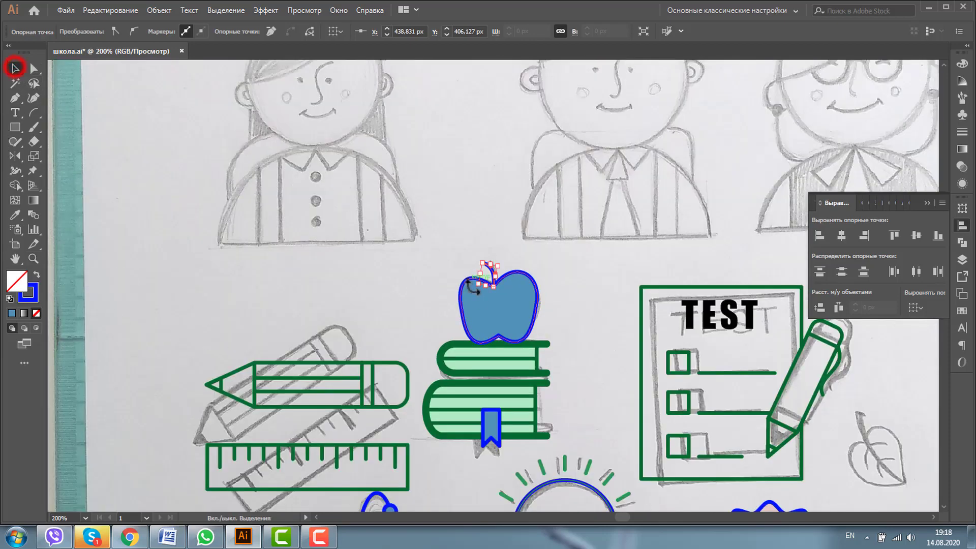
left_click_drag(537, 261, 515, 288)
left_click(577, 266)
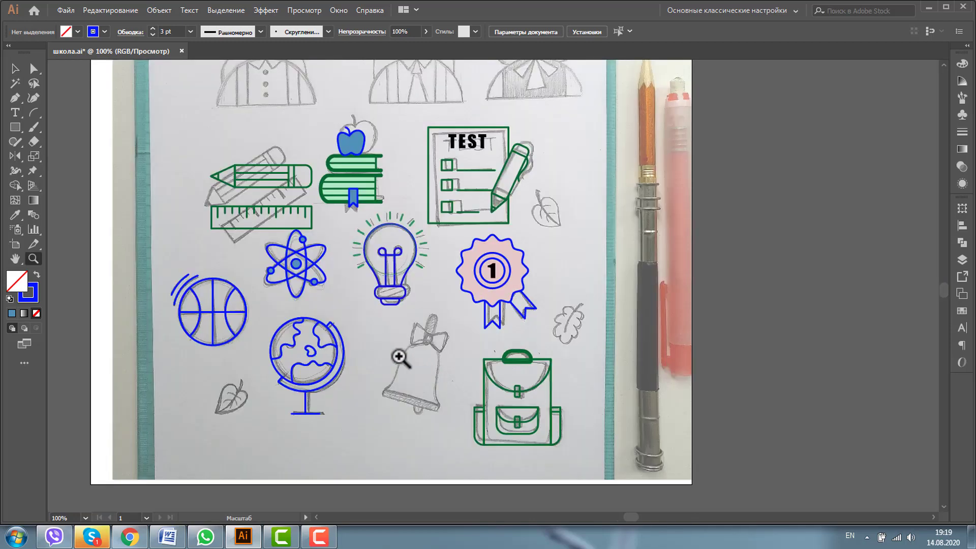
mouse_move(314, 298)
left_mouse_down()
mouse_move(468, 434)
mouse_move(508, 441)
left_mouse_up()
Draw a tall rectangle over the bell body and a second rectangle across its rim.
left_click(14, 127)
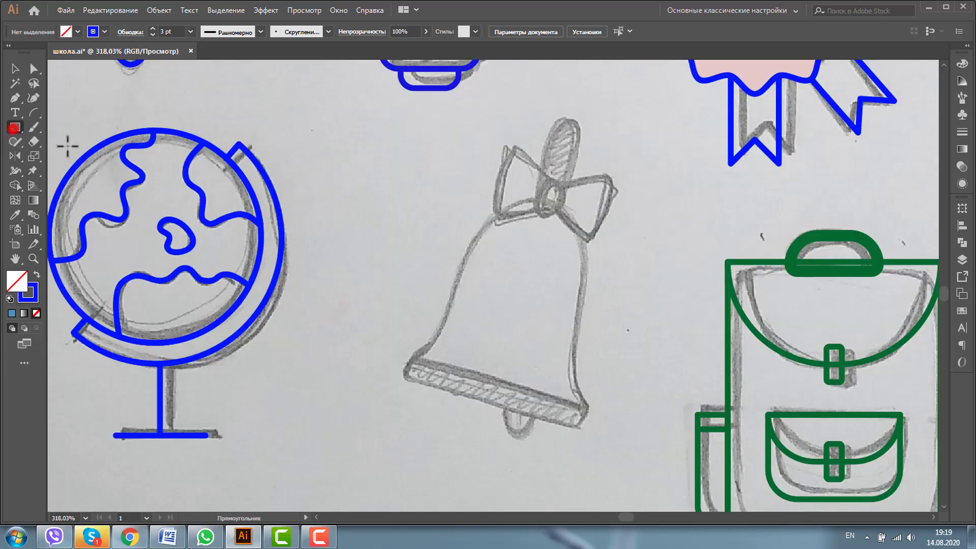
left_click_drag(416, 206, 549, 398)
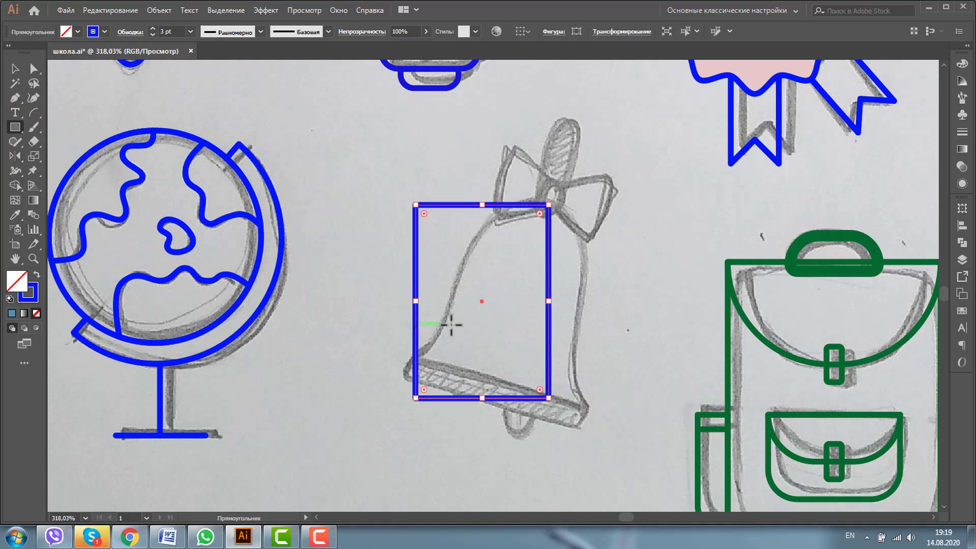
left_click_drag(481, 358, 565, 389)
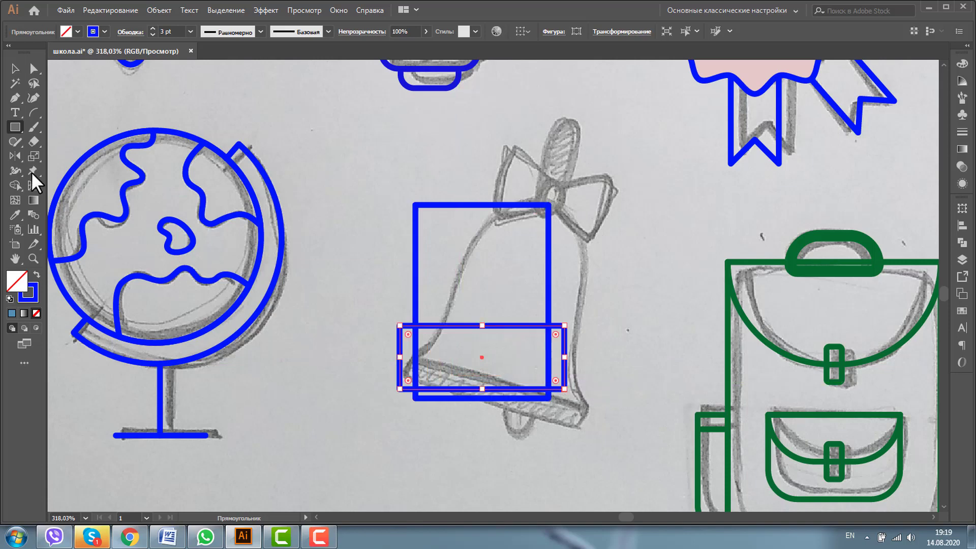
Make the rim rectangle shorter and wider, and round the body rectangle's top into an arch.
left_click(11, 69)
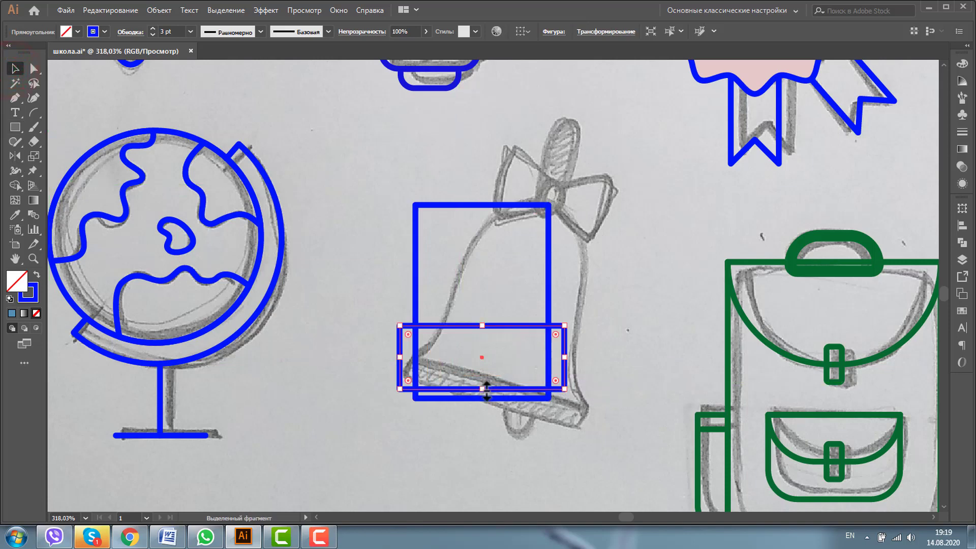
left_click_drag(486, 389, 483, 398)
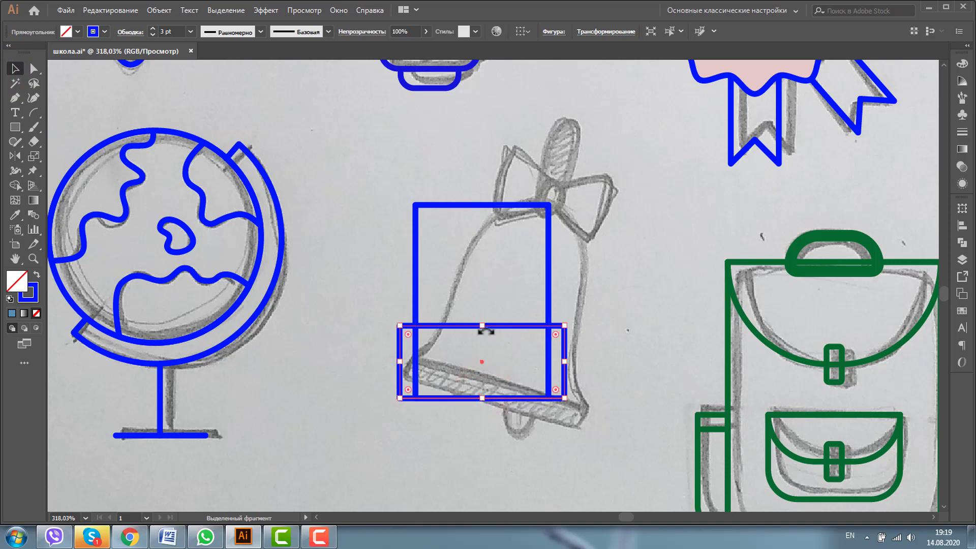
left_click_drag(483, 327, 483, 344)
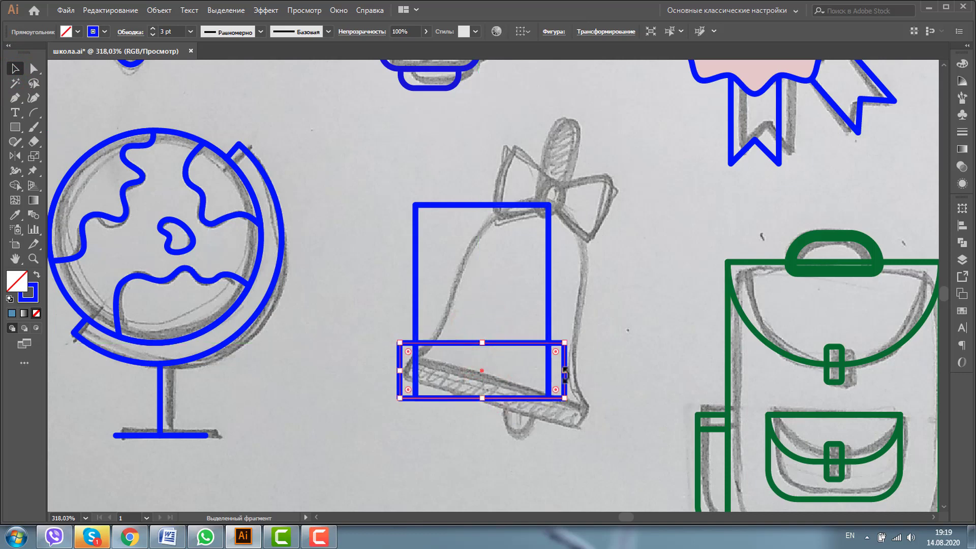
left_click_drag(565, 374, 582, 373)
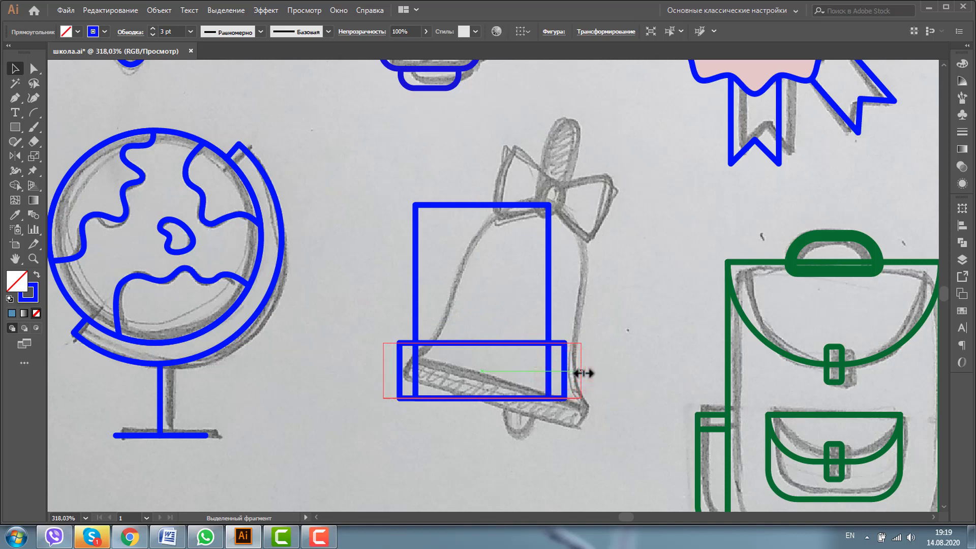
left_click(445, 205)
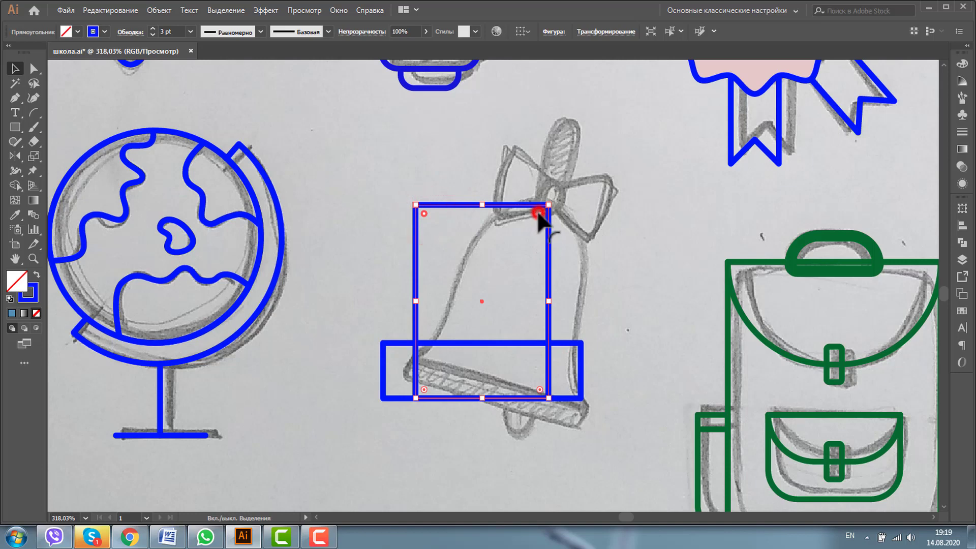
left_click_drag(539, 213, 482, 264)
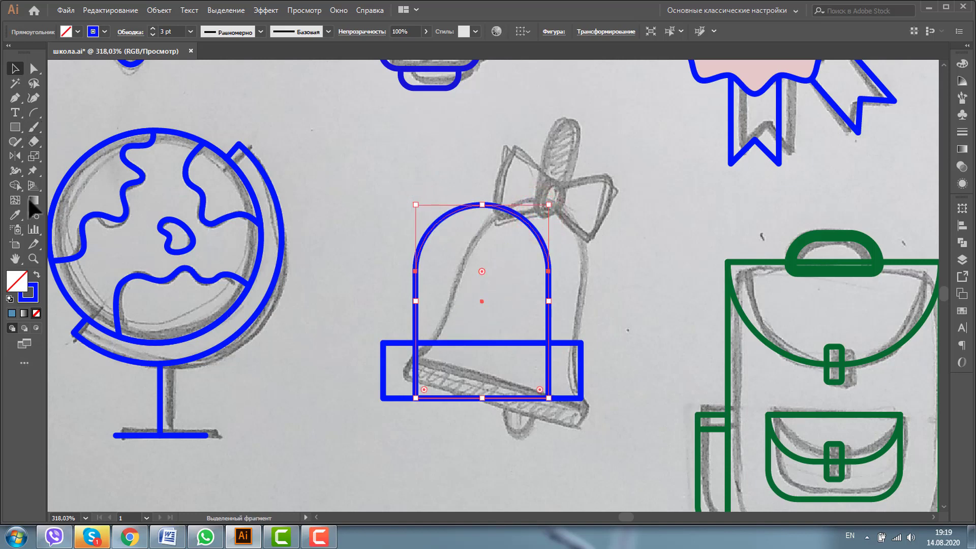
Make the rim band thinner and centre it horizontally under the arched bell body.
left_click(582, 370)
left_click_drag(582, 371, 574, 372)
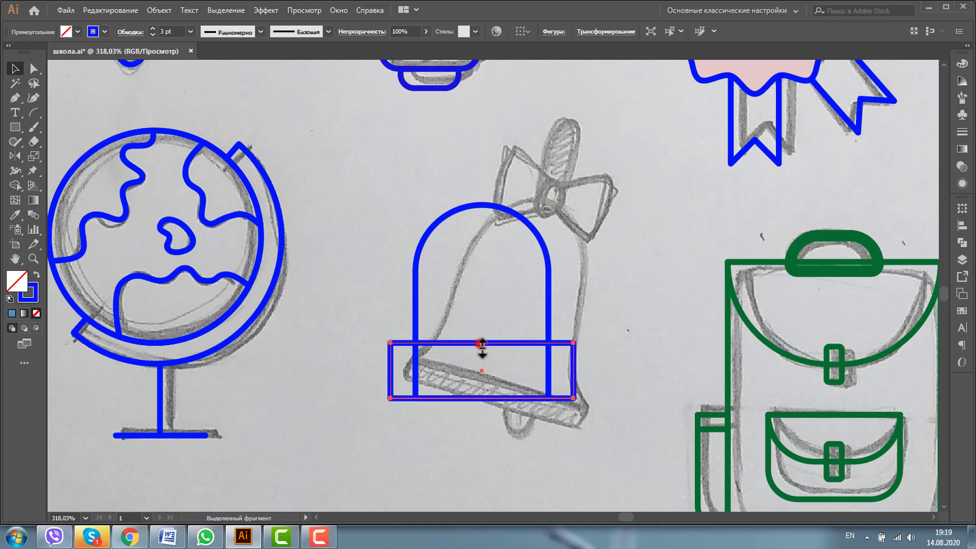
left_click_drag(482, 343, 482, 364)
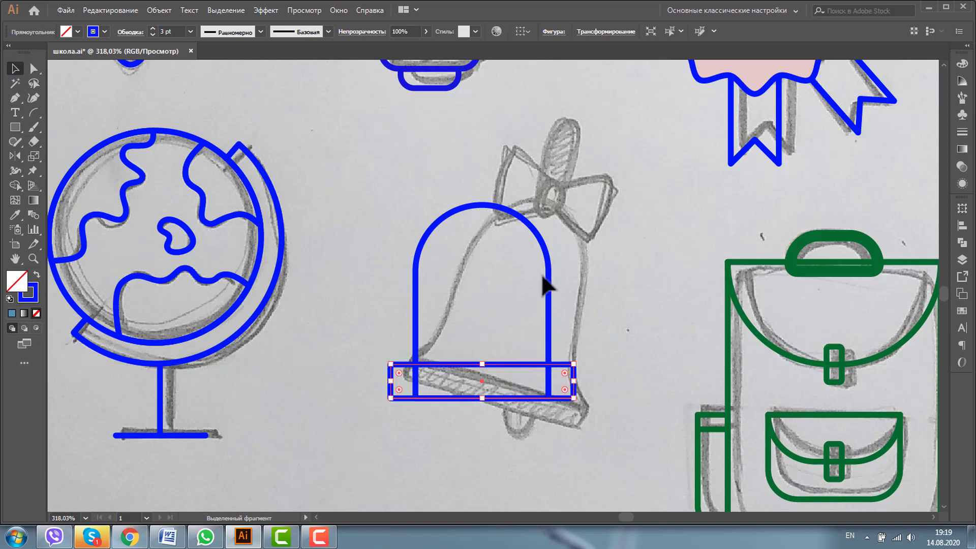
left_click(547, 262, "shift")
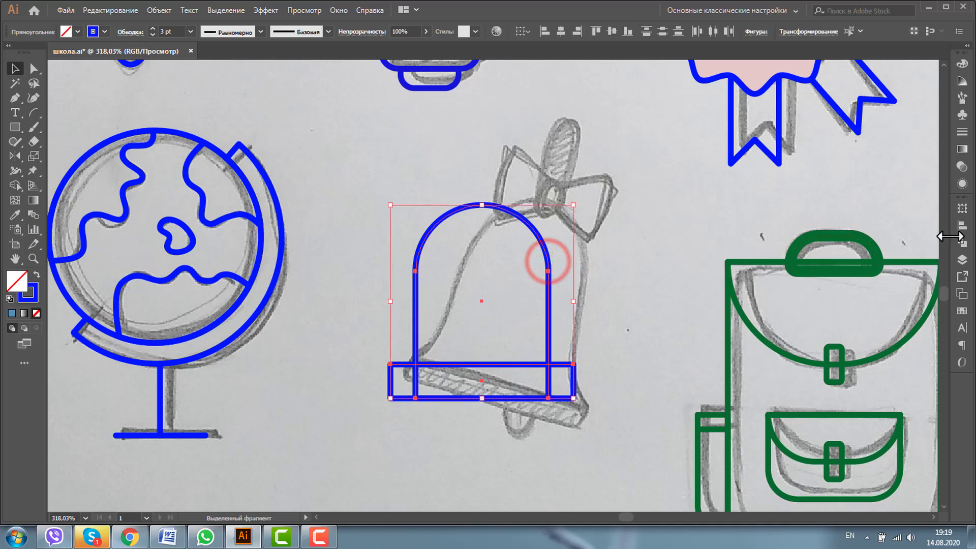
left_click(961, 226)
left_click(841, 237)
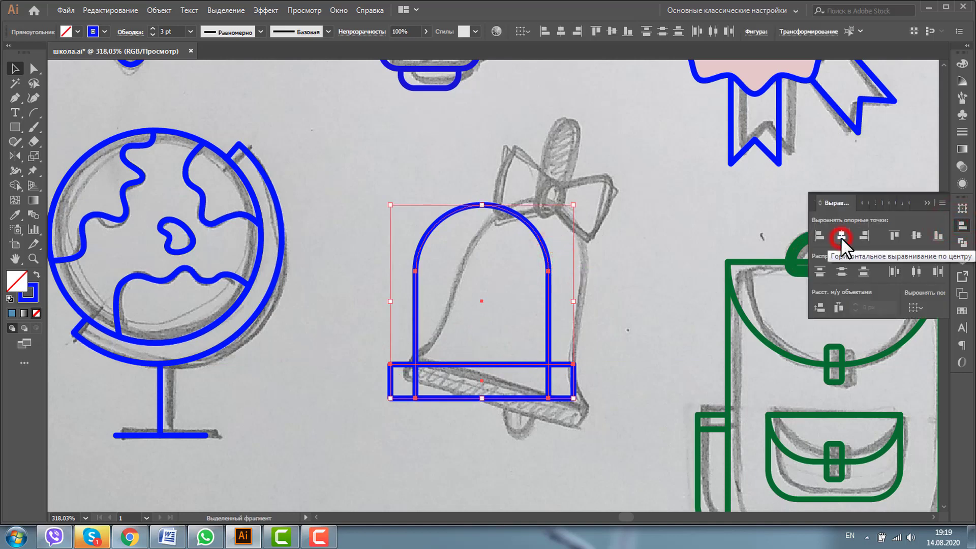
left_click(607, 347)
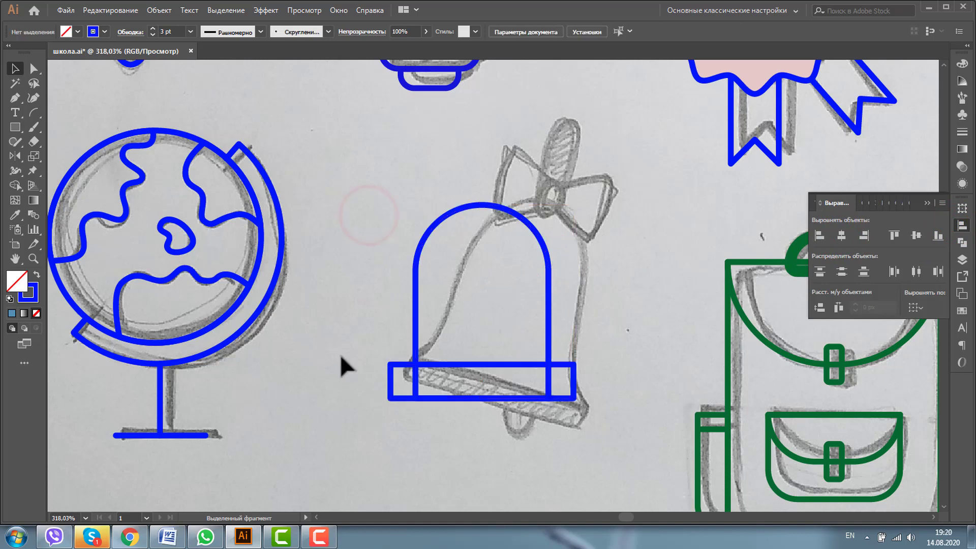
Fully round the rim's bottom corners and select it together with the bell dome.
left_click(434, 369)
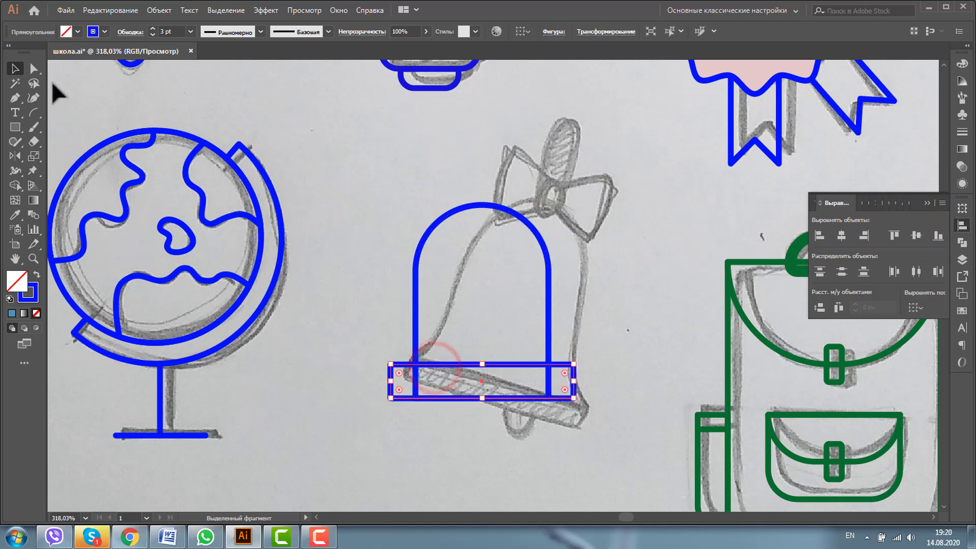
left_click(34, 69)
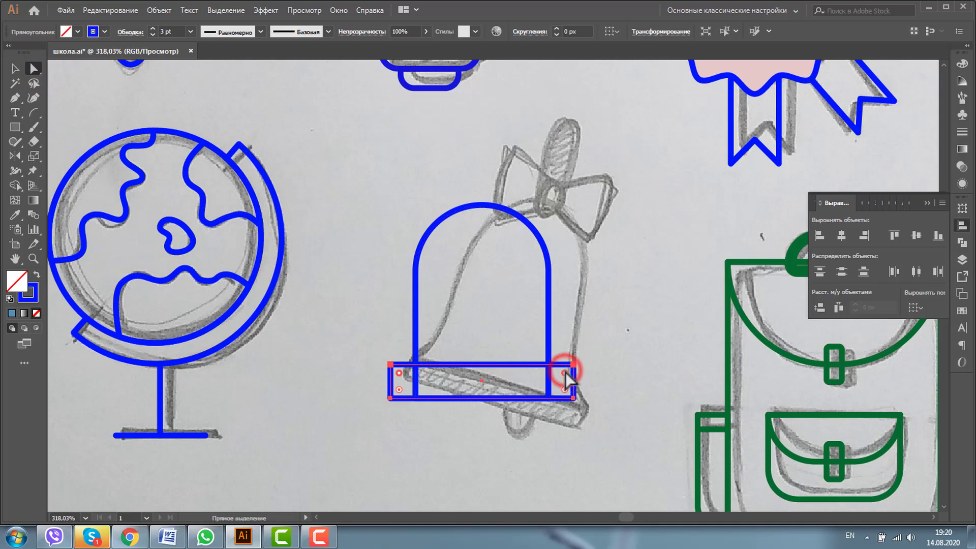
left_click_drag(565, 372, 508, 401)
key("v")
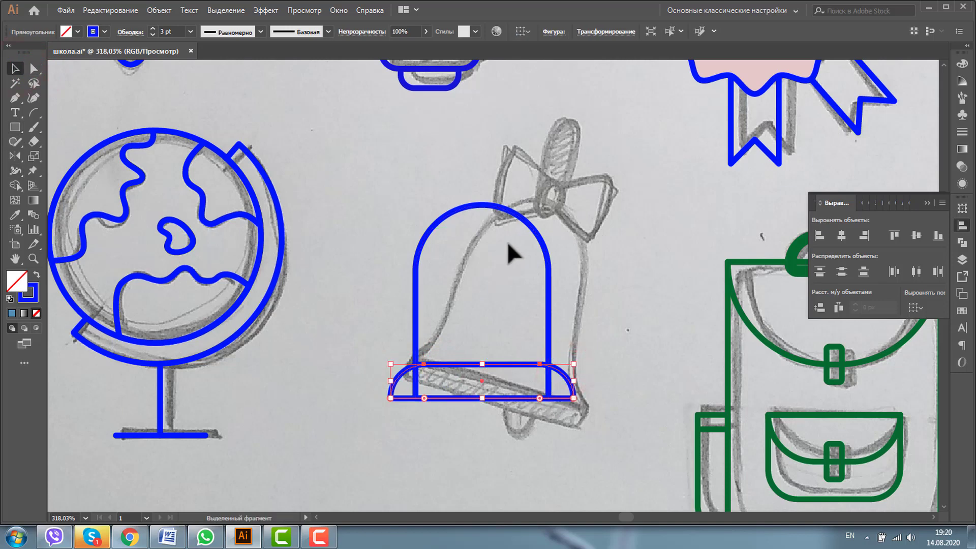
left_click(518, 218, "shift")
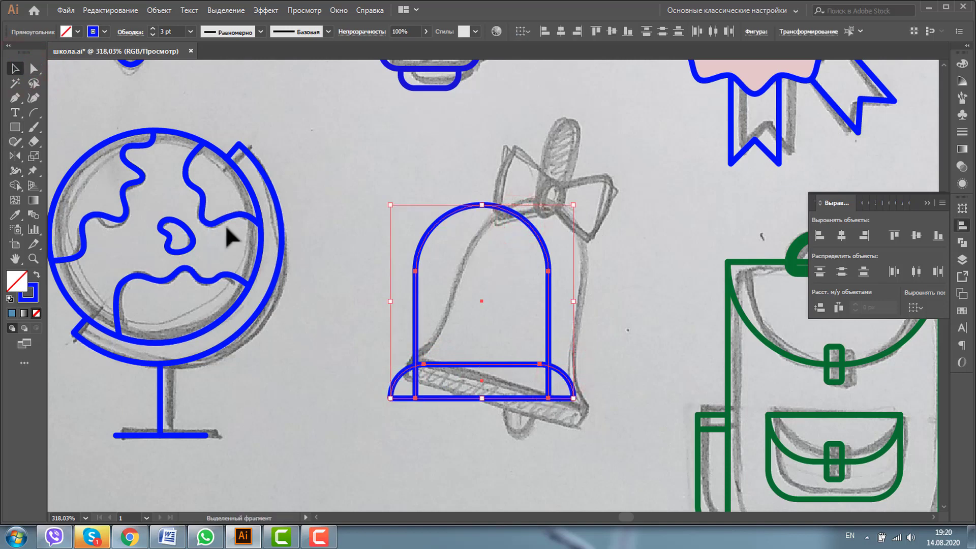
left_click(17, 185)
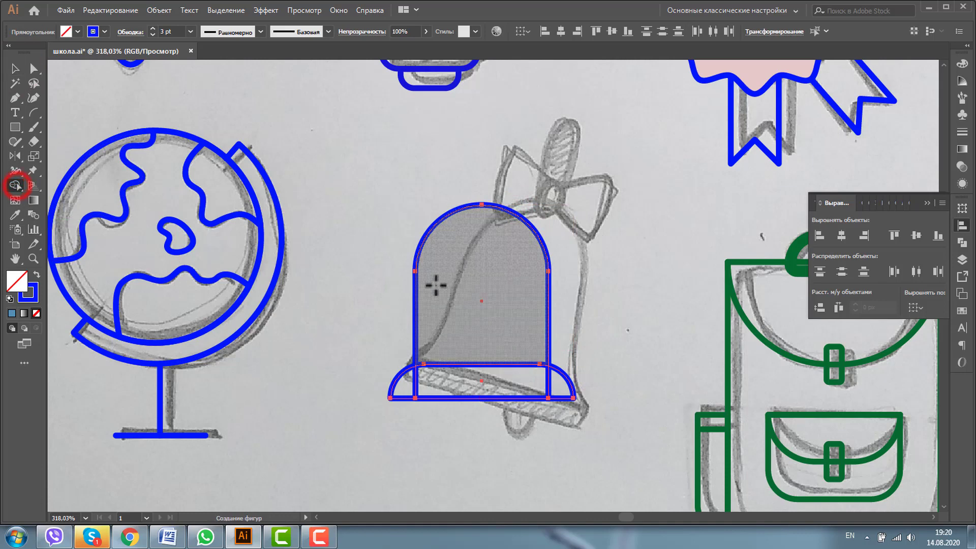
Merge the dome and rim into one outline with curved flares where they meet.
mouse_move(457, 277)
left_mouse_down()
mouse_move(402, 388)
mouse_move(559, 386)
left_mouse_up()
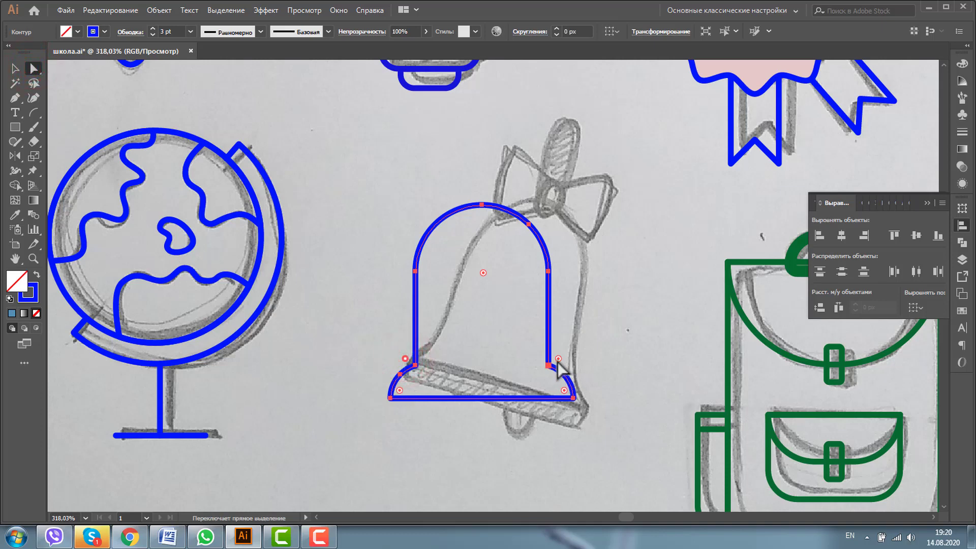
left_click_drag(558, 359, 616, 283)
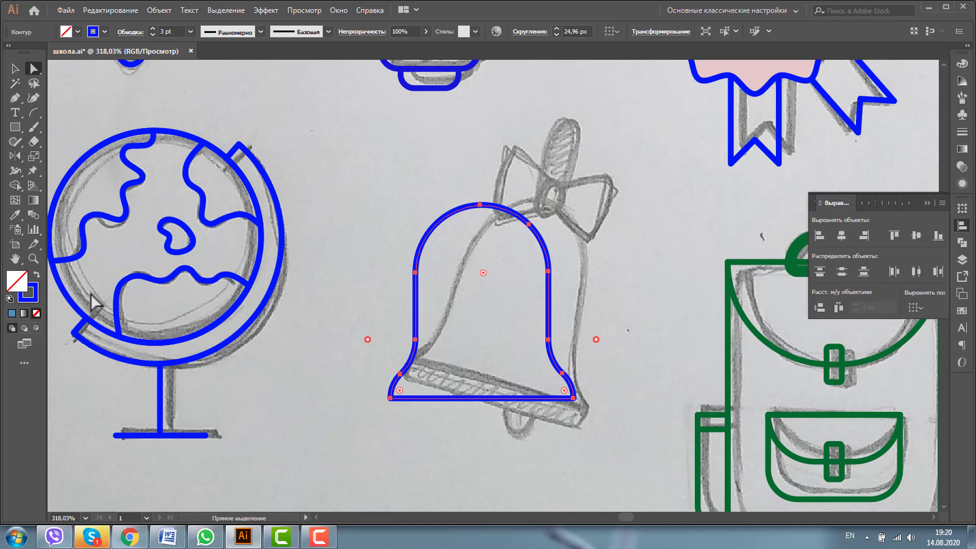
left_click(33, 259)
left_click_drag(372, 357, 570, 421)
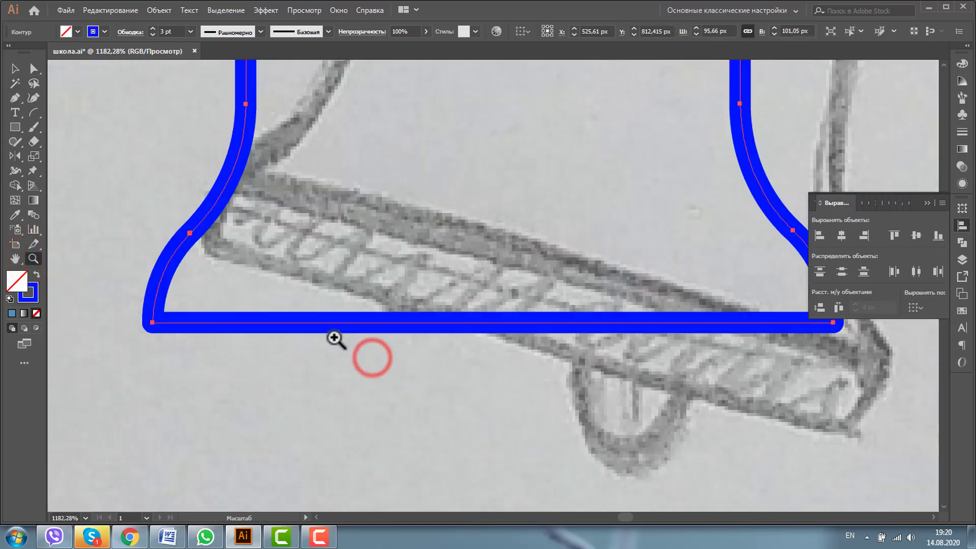
left_click(928, 203)
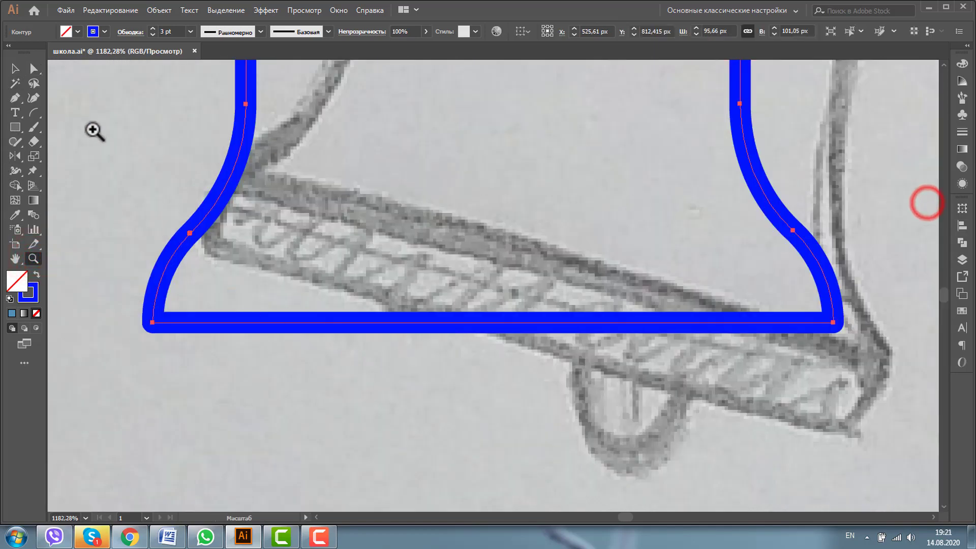
Slightly round the bell's bottom corners, then zoom back out to the whole bell.
left_click(34, 69)
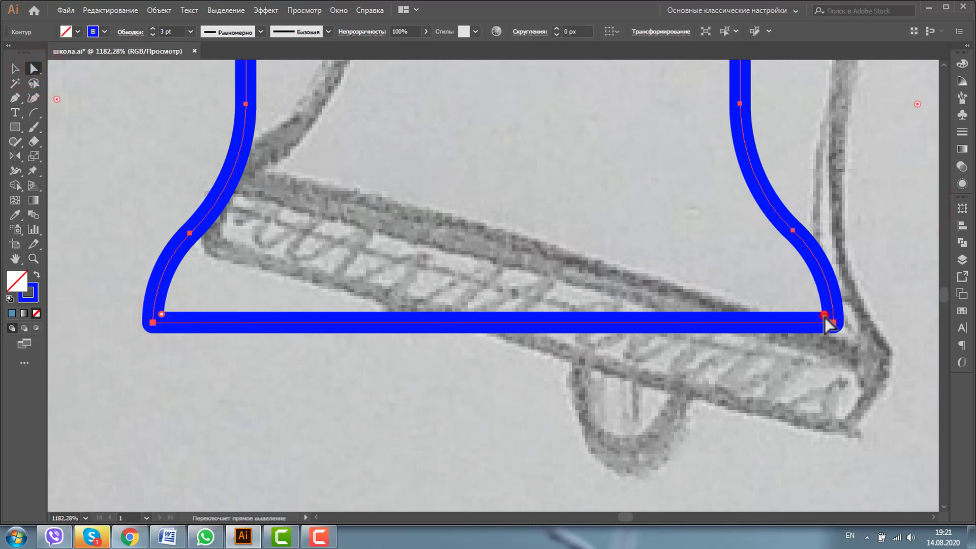
left_click_drag(824, 315, 809, 298)
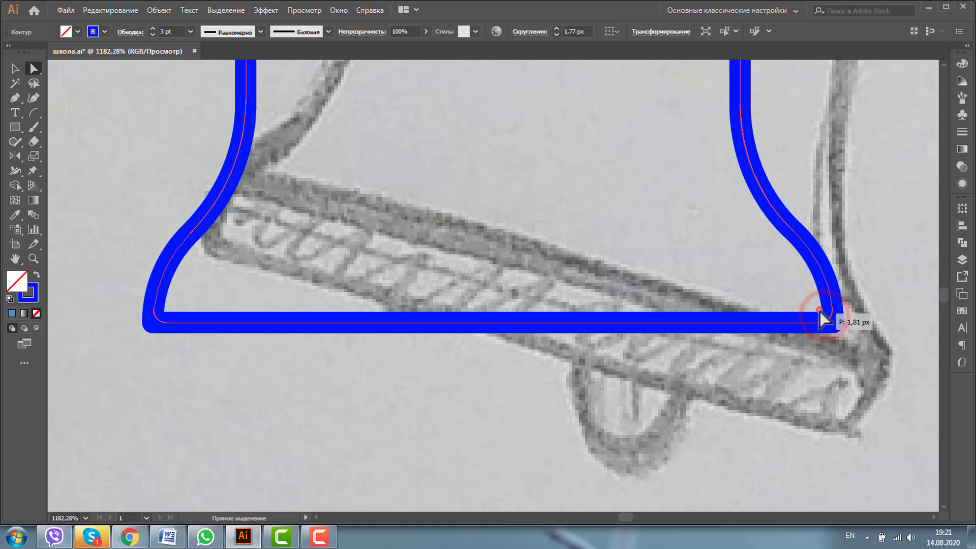
left_click(34, 258)
left_click(435, 235, "alt")
left_click(511, 244, "alt")
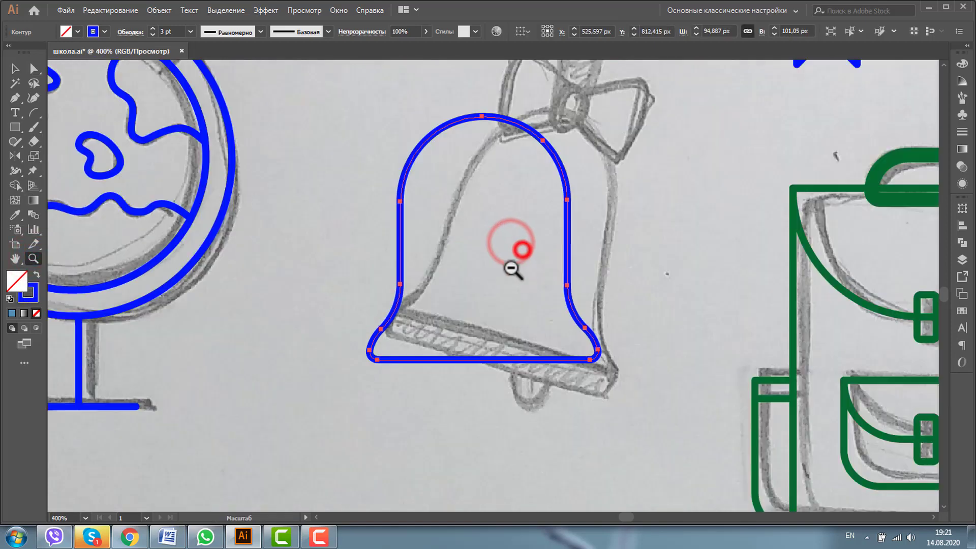
left_click(498, 284, "alt")
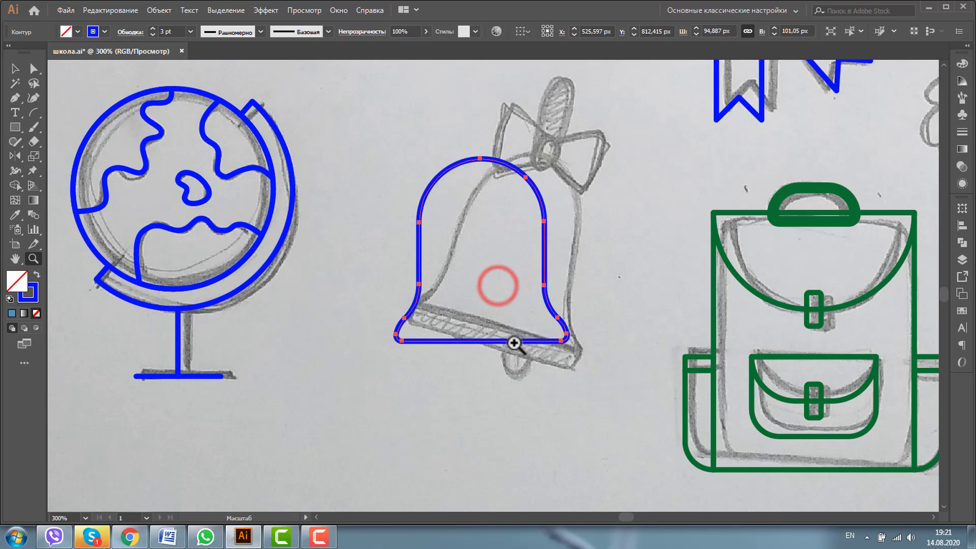
left_click(507, 277, "alt")
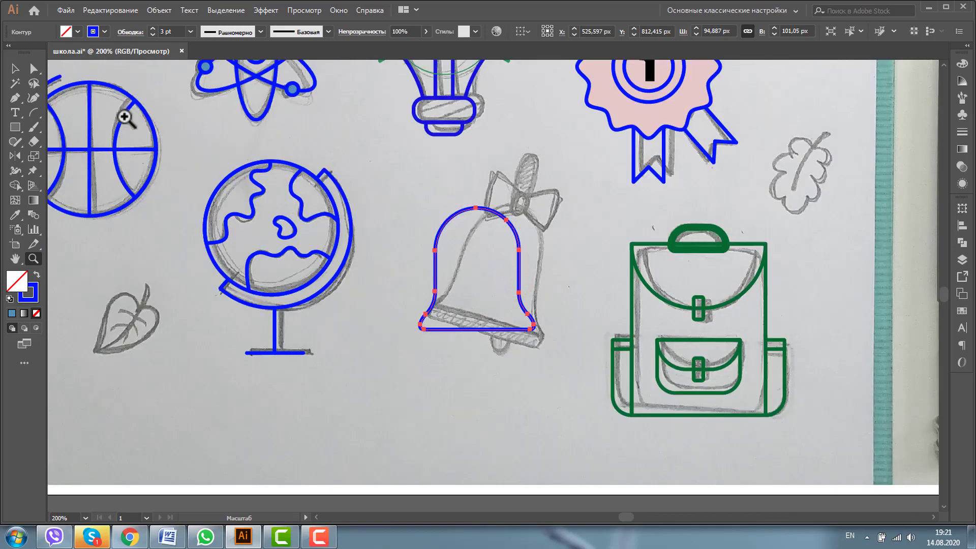
Move the bell outline below the sketch and draw a small square at its top.
left_click(16, 126)
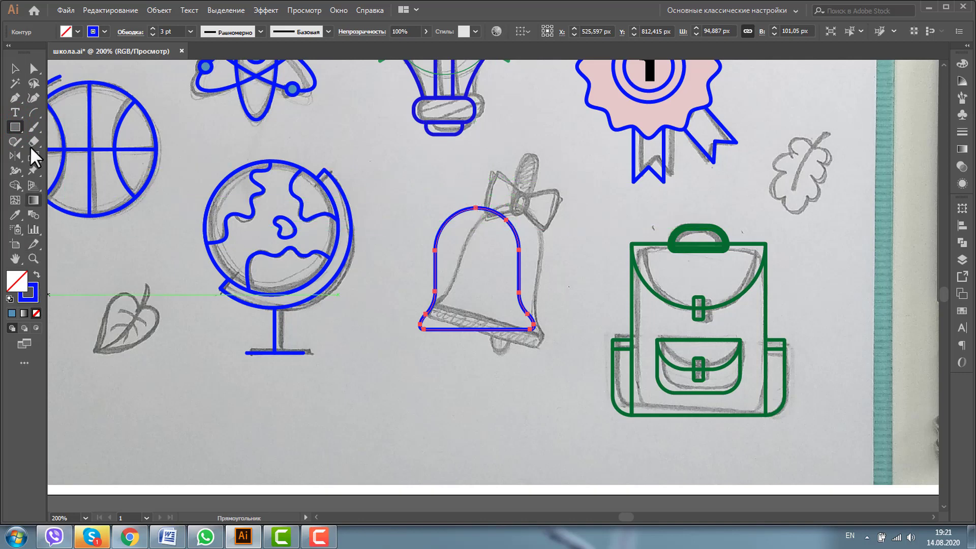
left_click(15, 67)
left_click_drag(506, 219, 476, 327)
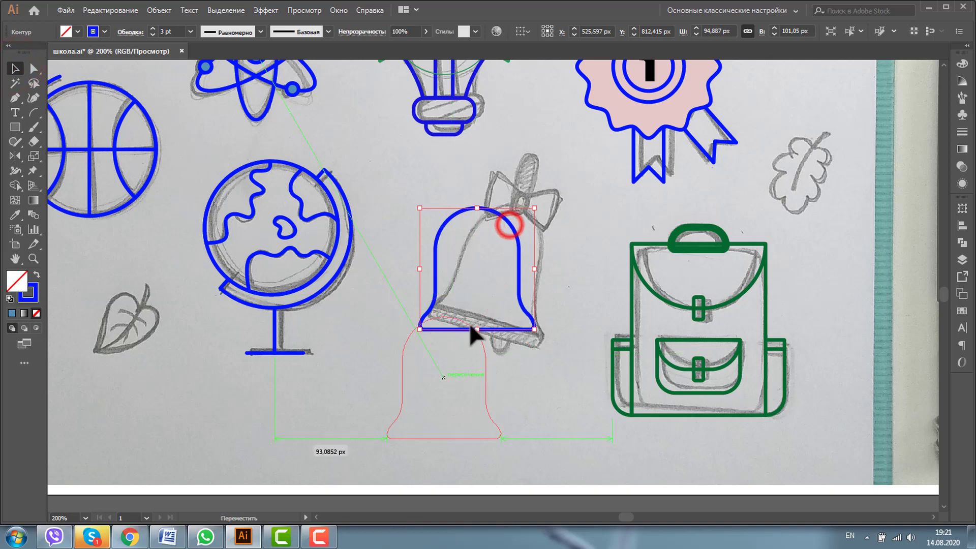
key("m")
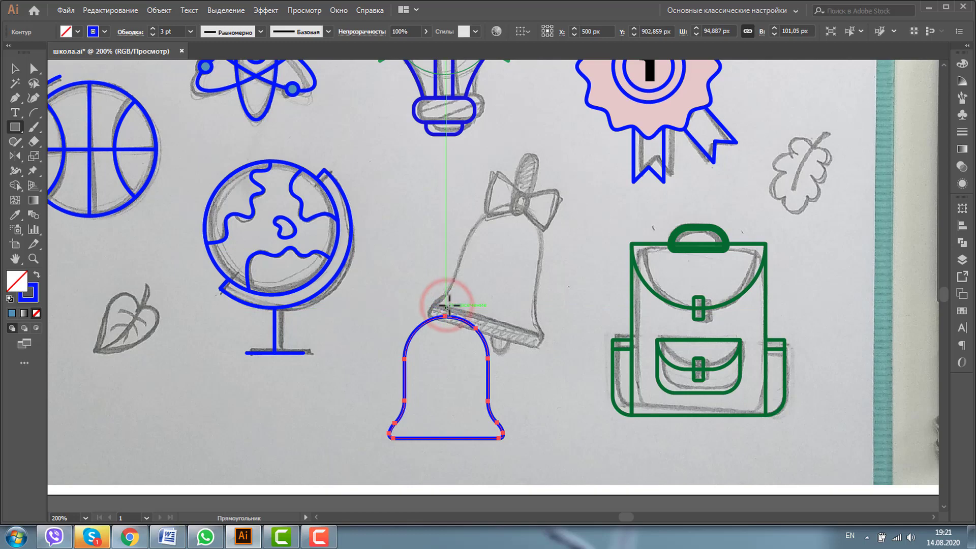
left_click_drag(446, 306, 453, 303)
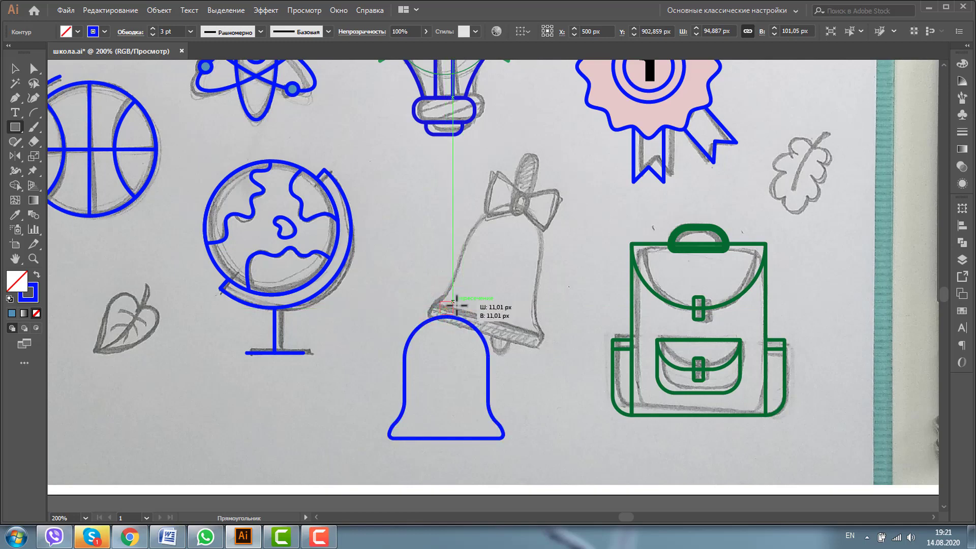
Stretch the small square into a tall narrow handle rising from the bell's top.
left_click(33, 258)
left_click(399, 291)
left_click(14, 68)
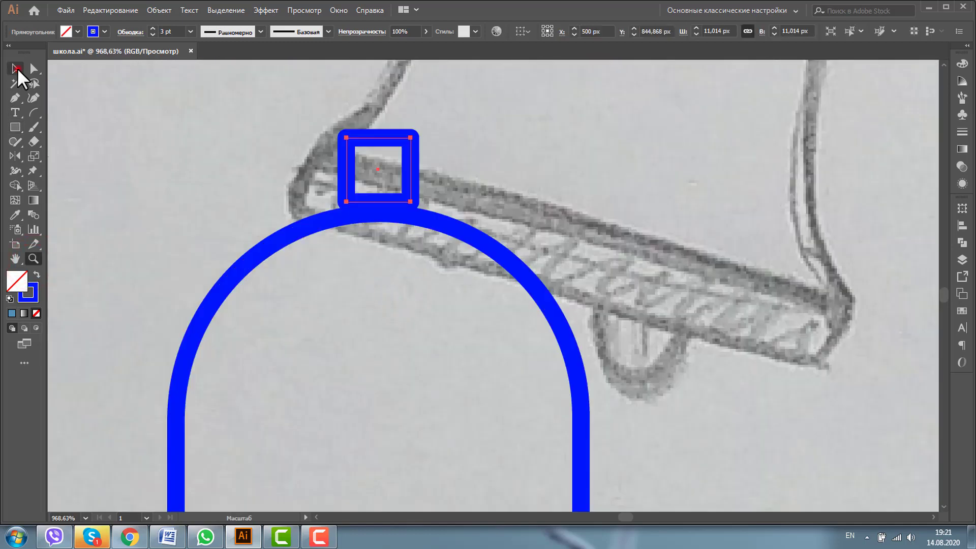
left_click_drag(382, 201, 380, 245)
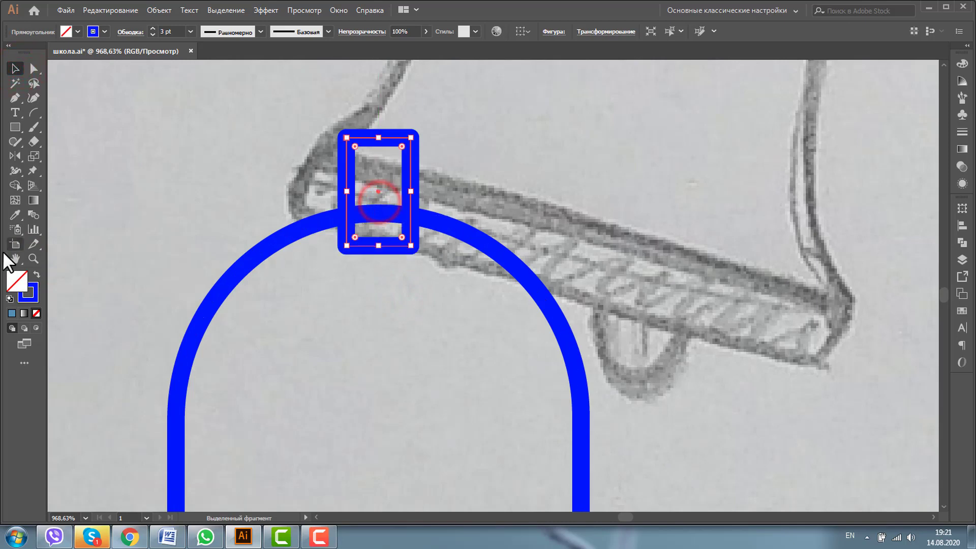
left_click(33, 258)
left_click(414, 267, "alt")
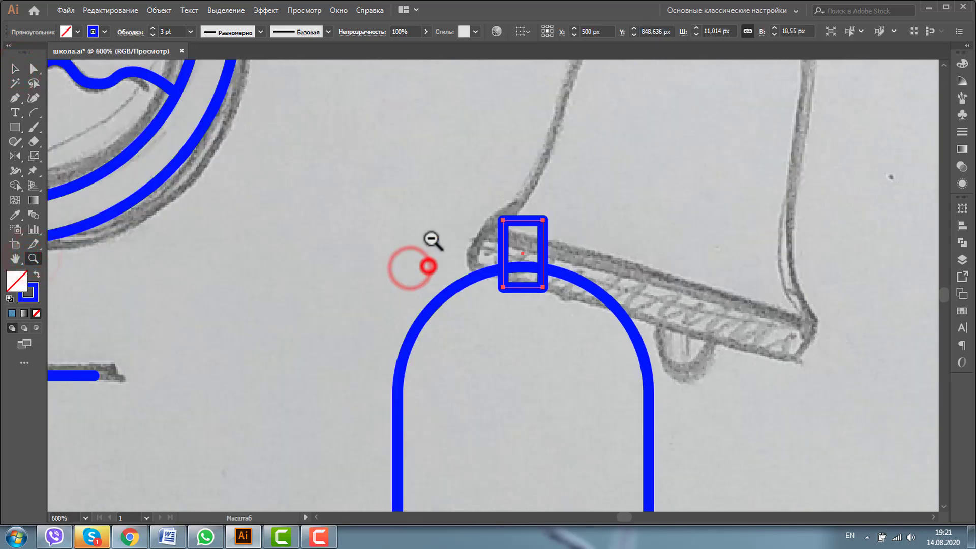
left_click(15, 69)
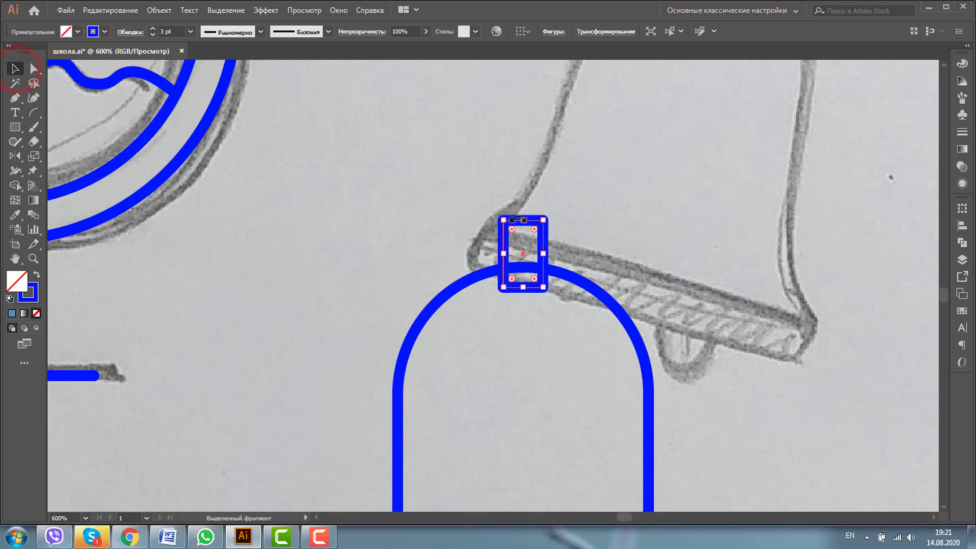
mouse_move(524, 220)
left_mouse_down()
mouse_move(523, 79)
mouse_move(534, 87)
left_mouse_up()
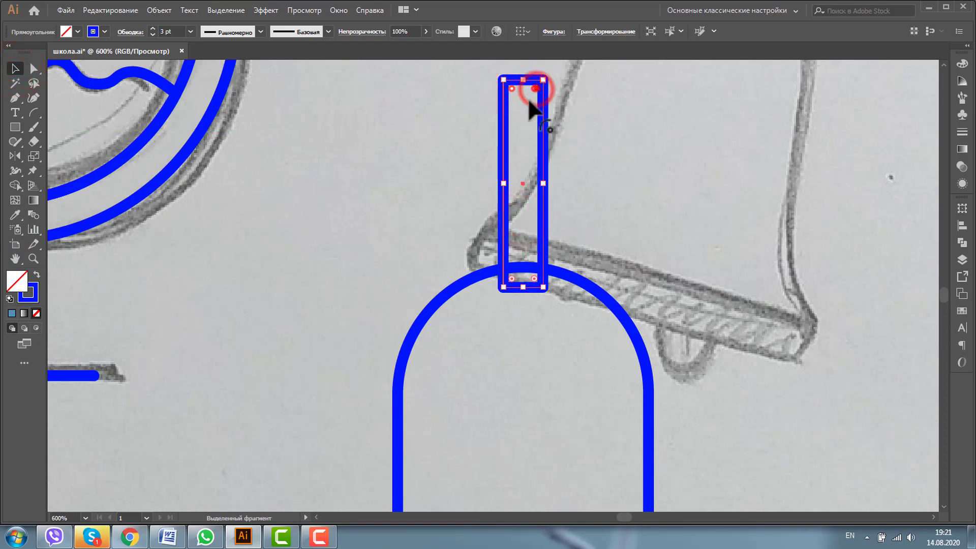
left_click(33, 258)
left_click(513, 284, "alt")
left_click(566, 304, "alt")
left_click(15, 68)
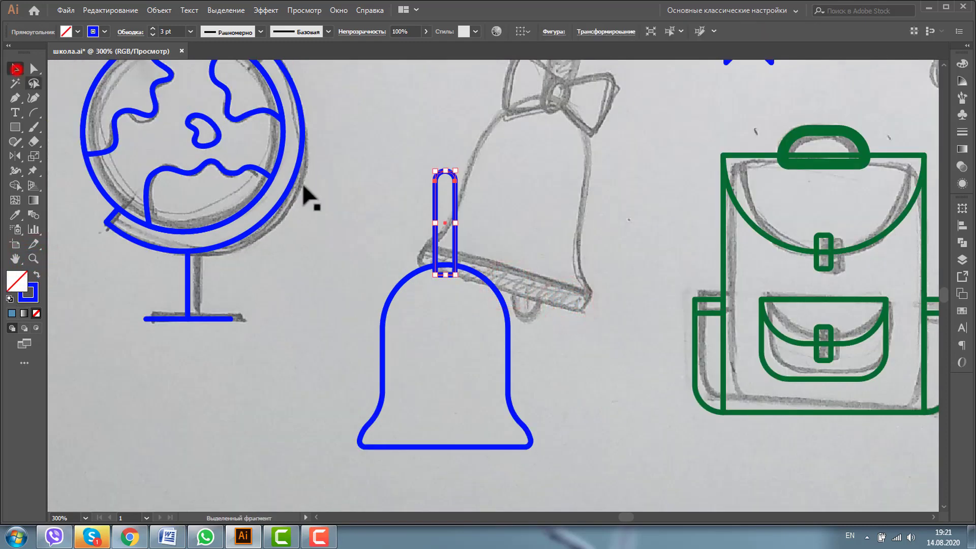
Centre the handle horizontally on the bell outline.
left_click(492, 286)
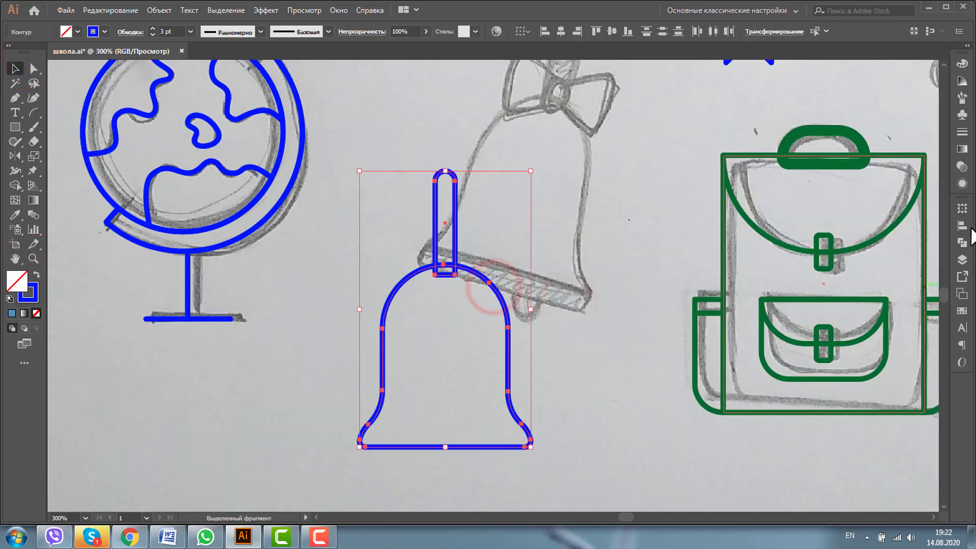
left_click(961, 225)
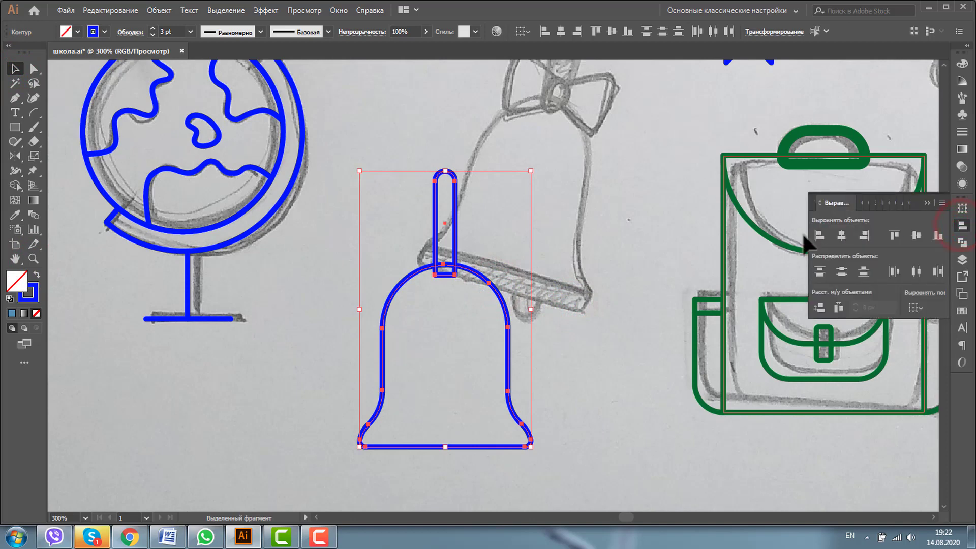
left_click(841, 234)
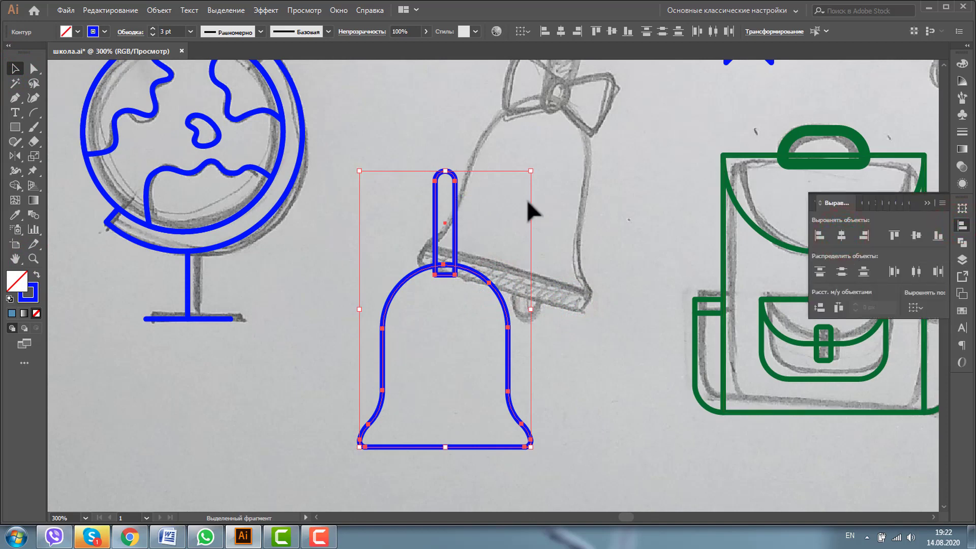
left_click(464, 355)
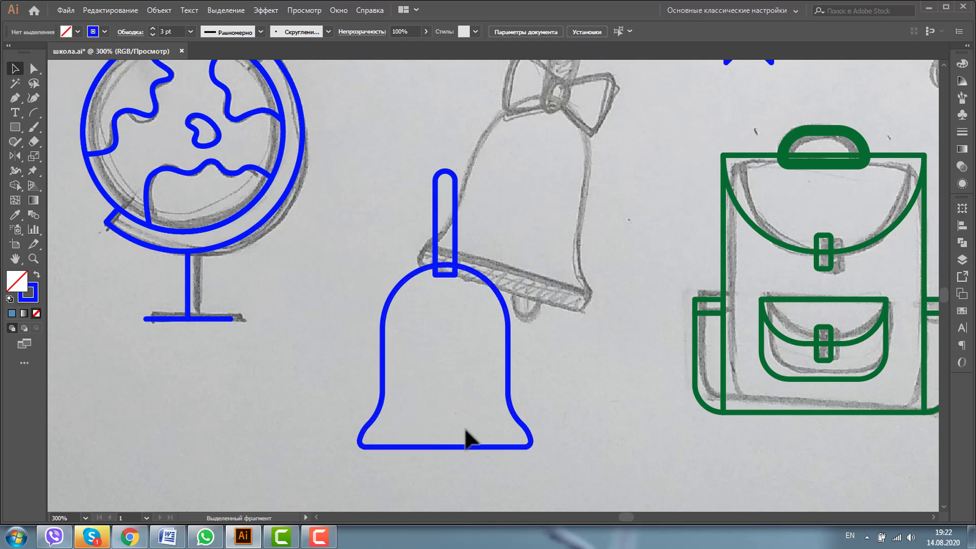
Draw two horizontal band lines across the bell's flared base.
left_click_drag(32, 115, 76, 107)
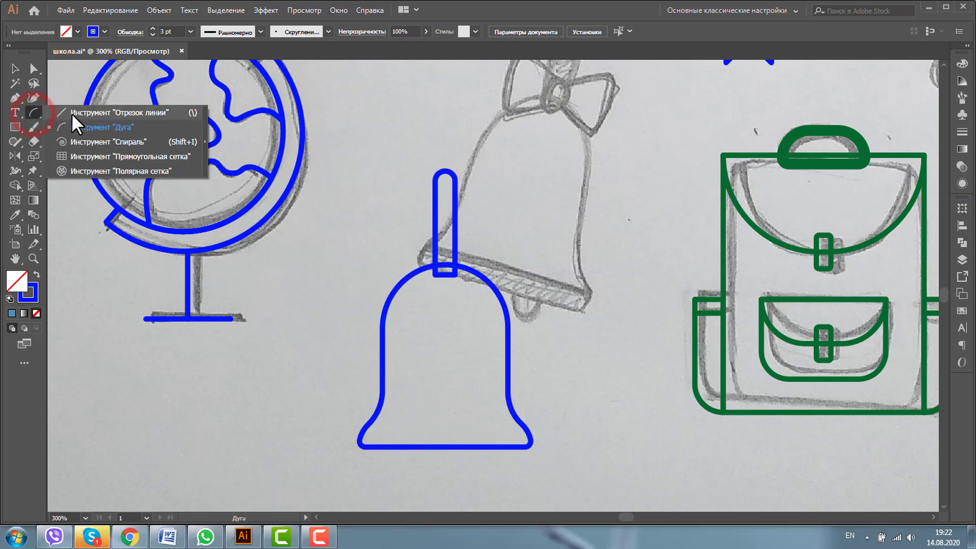
left_click_drag(370, 425, 522, 424)
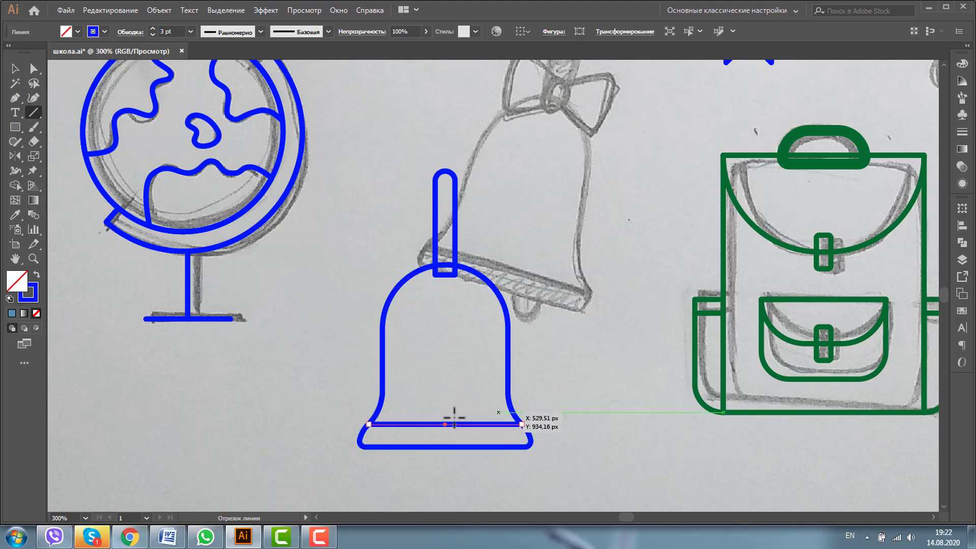
left_click_drag(381, 406, 513, 406)
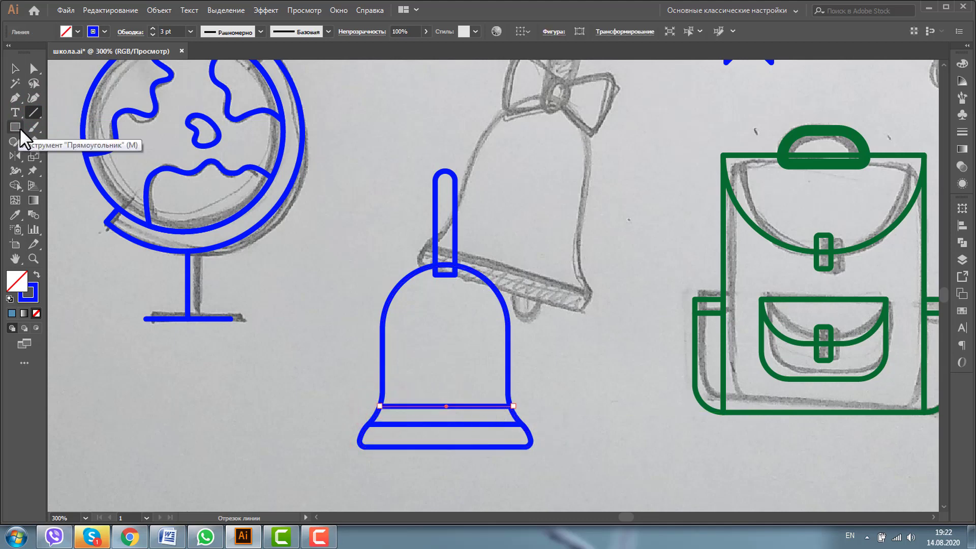
Draw a small ellipse under the bell and shrink it into a circle clapper.
key("l")
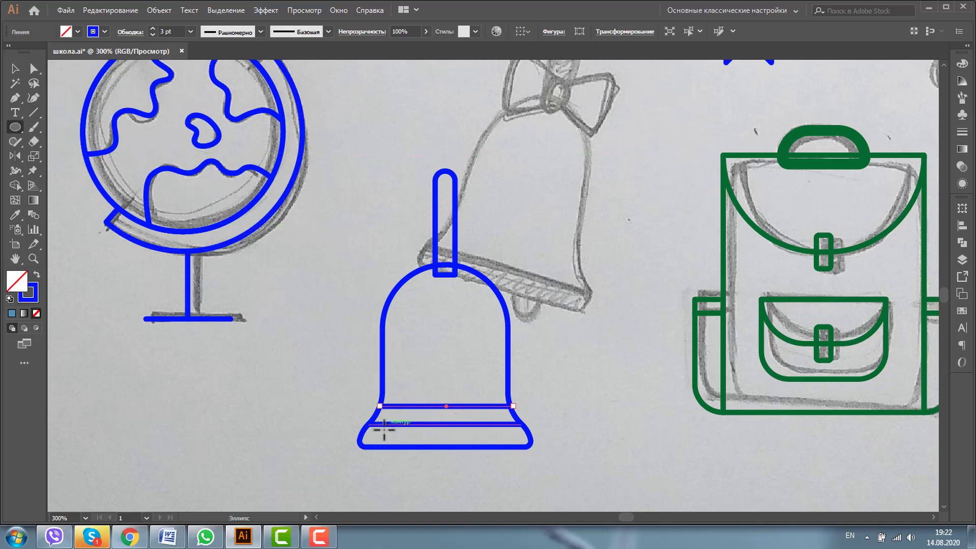
left_click_drag(445, 480, 477, 503)
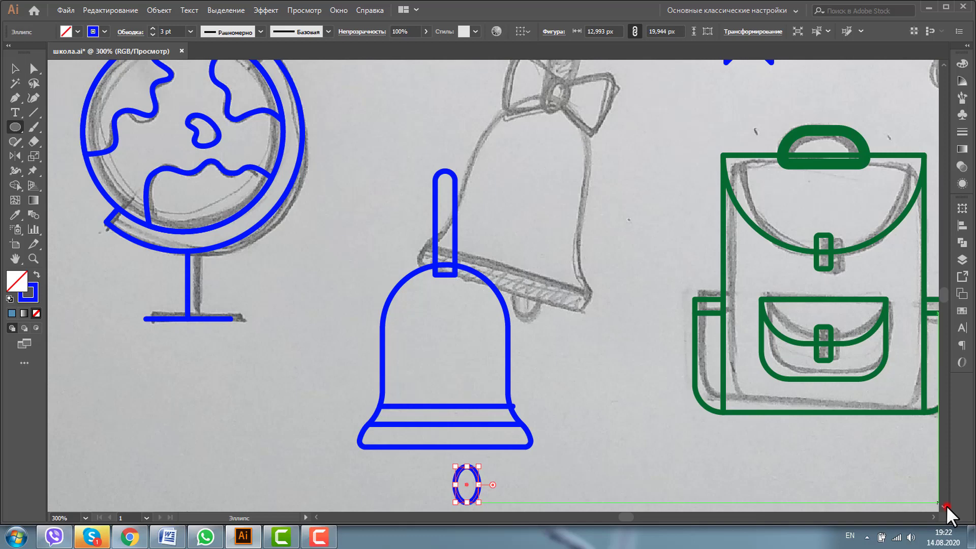
left_click(944, 507)
left_click(16, 69)
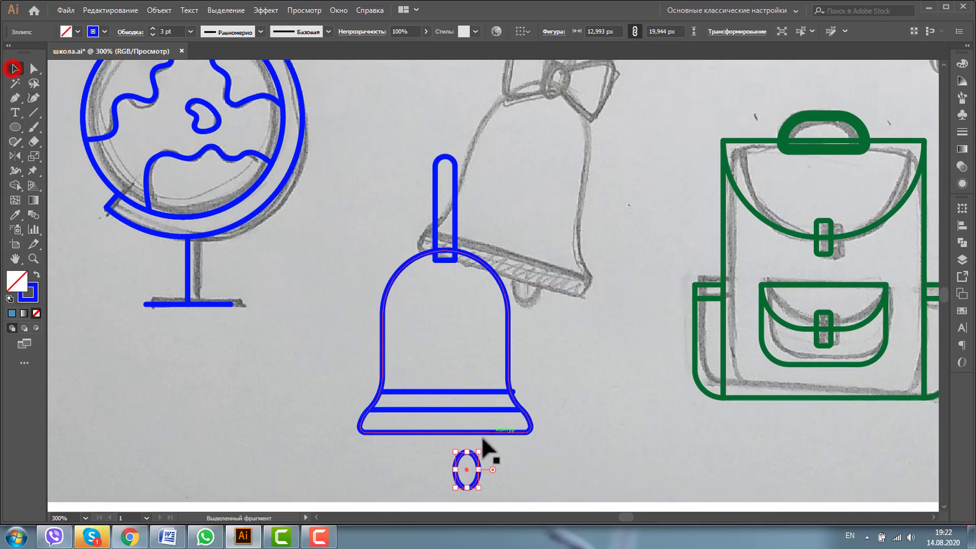
mouse_move(467, 451)
left_mouse_down()
mouse_move(468, 473)
mouse_move(485, 429)
left_mouse_up()
scroll(418, 298, "down", 2)
Fill the bell outline, handle and clapper with mint green #86E2AB.
left_click(510, 323)
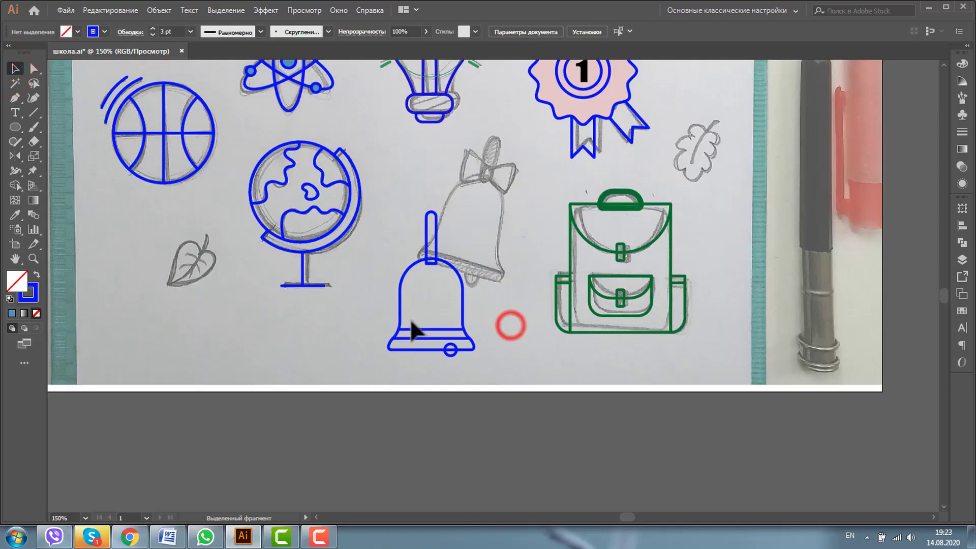
left_click(400, 302)
left_click(435, 231, "shift")
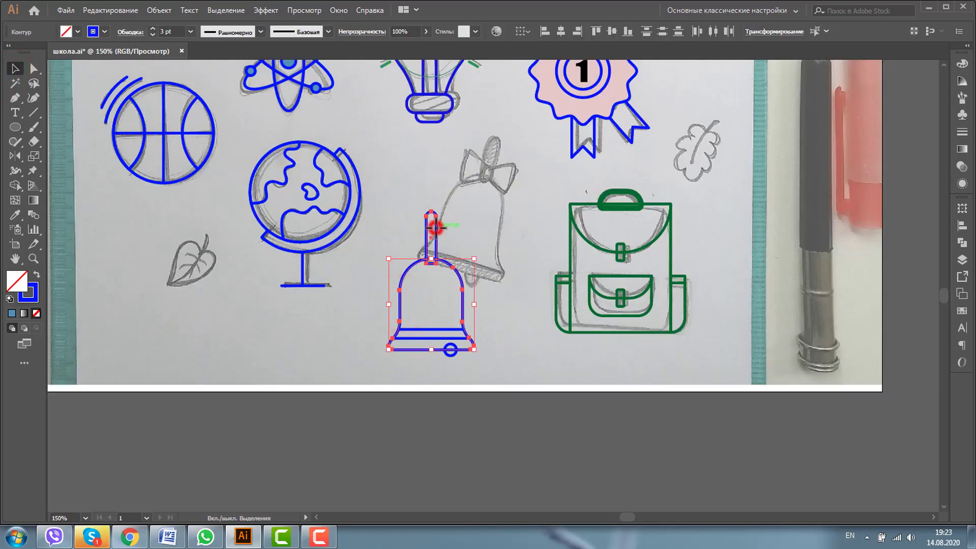
left_click(451, 354, "shift")
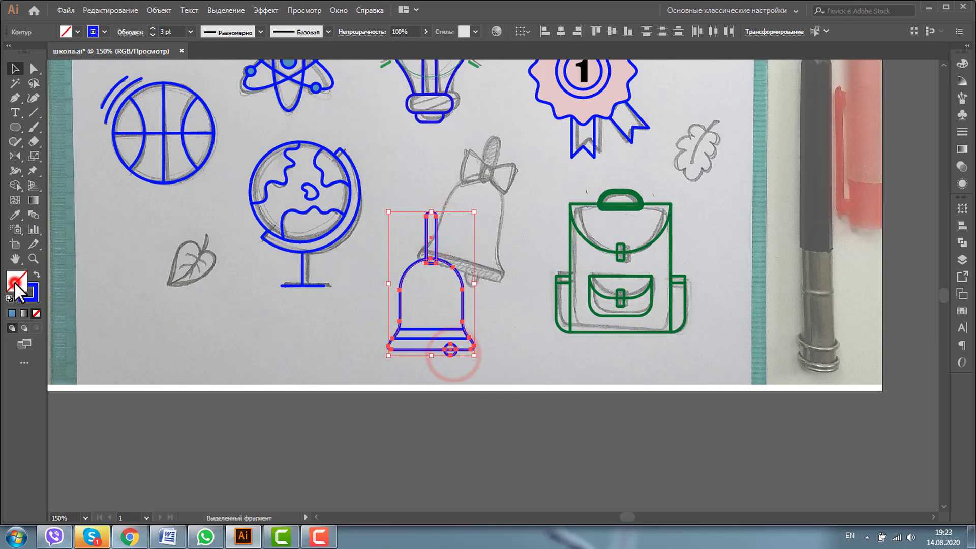
double_click(15, 279)
left_click(388, 202)
left_click(628, 189)
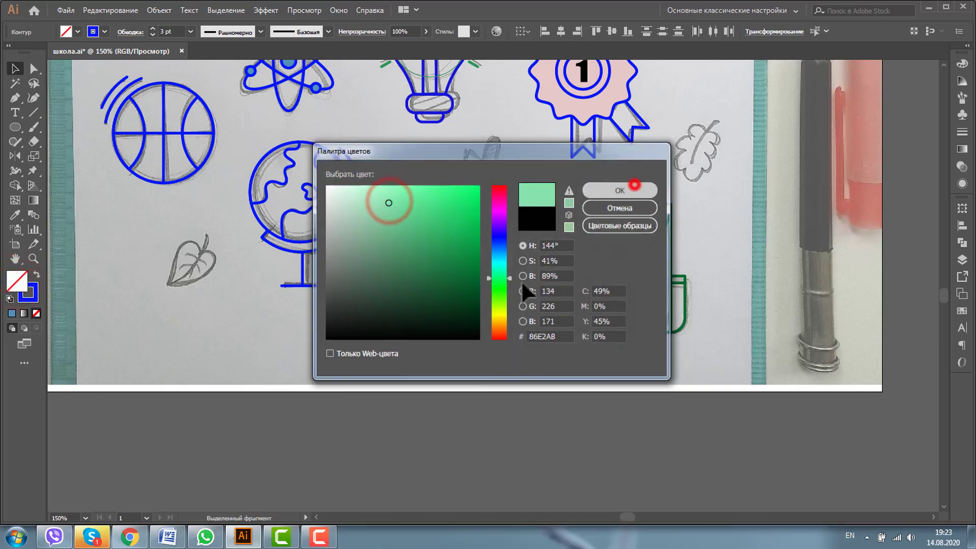
Select the band lines and all bell parts, then zoom in on the sketched bow.
left_click(528, 353)
left_click(420, 344)
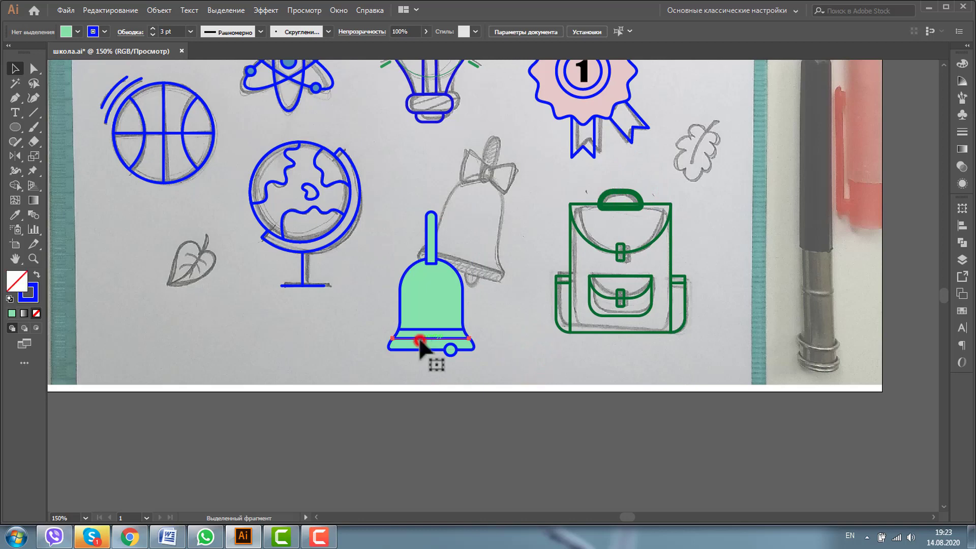
left_click(416, 329)
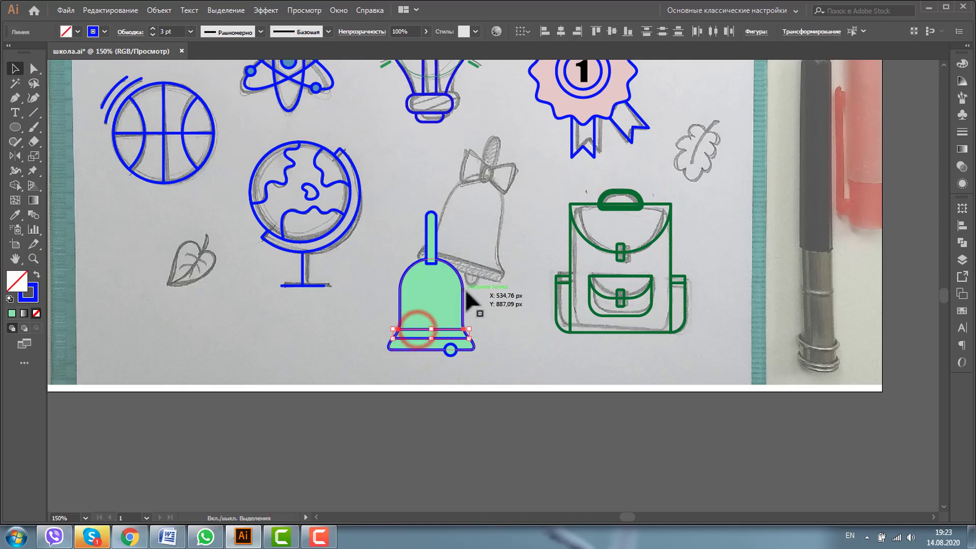
left_click(461, 290, "shift")
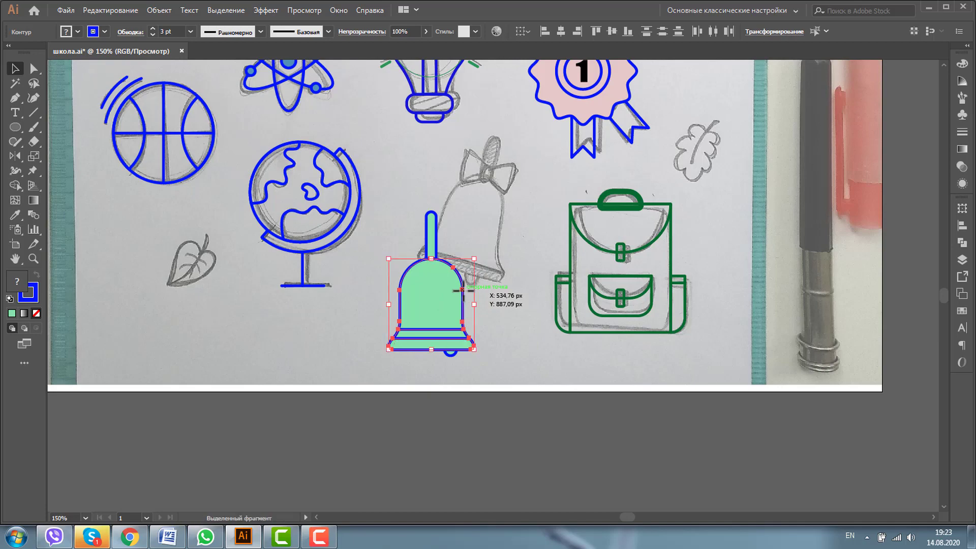
key("ctrl+shift+a")
key("z")
left_click_drag(367, 147, 539, 316)
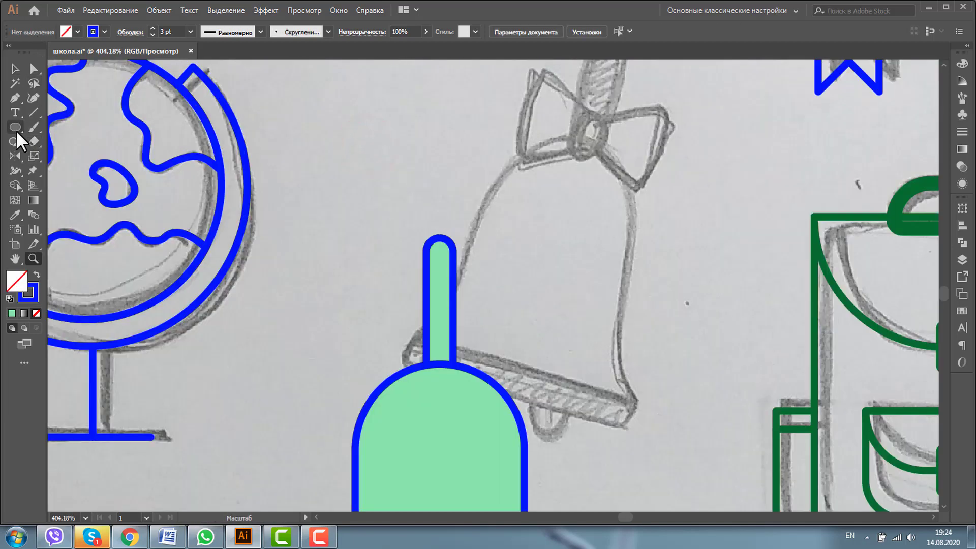
Draw a rectangle left of the handle and slope its right side into a trapezoid.
left_click_drag(16, 131, 69, 125)
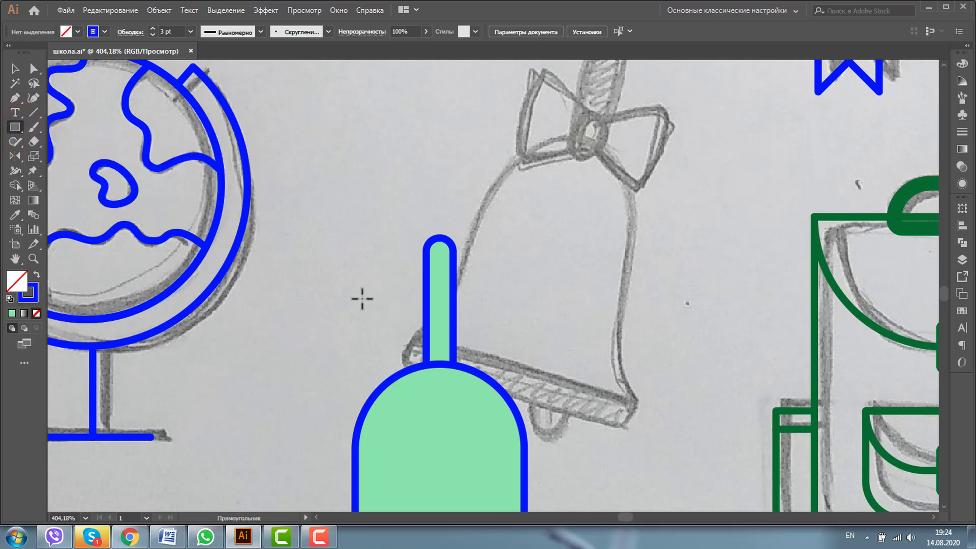
left_click_drag(340, 319, 426, 378)
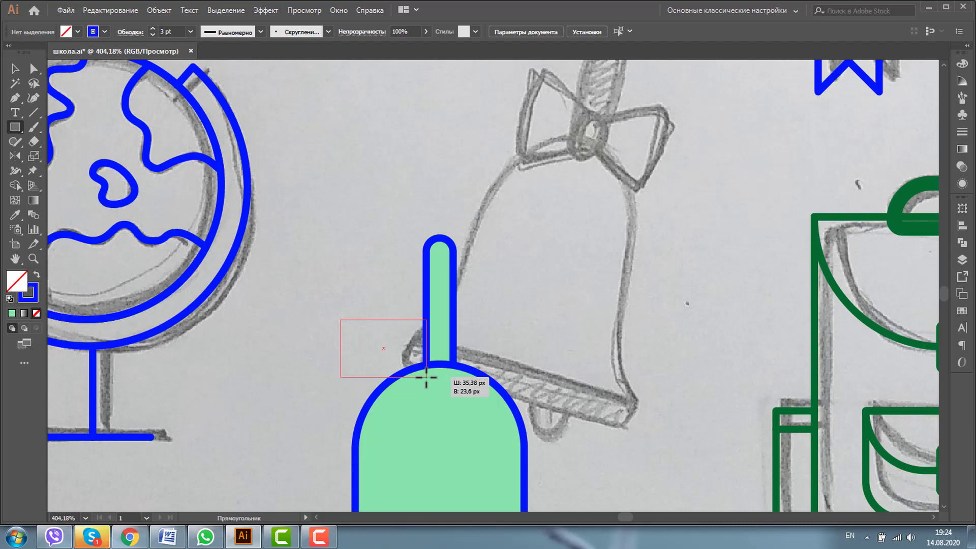
left_click_drag(427, 377, 427, 377)
key("ctrl+k")
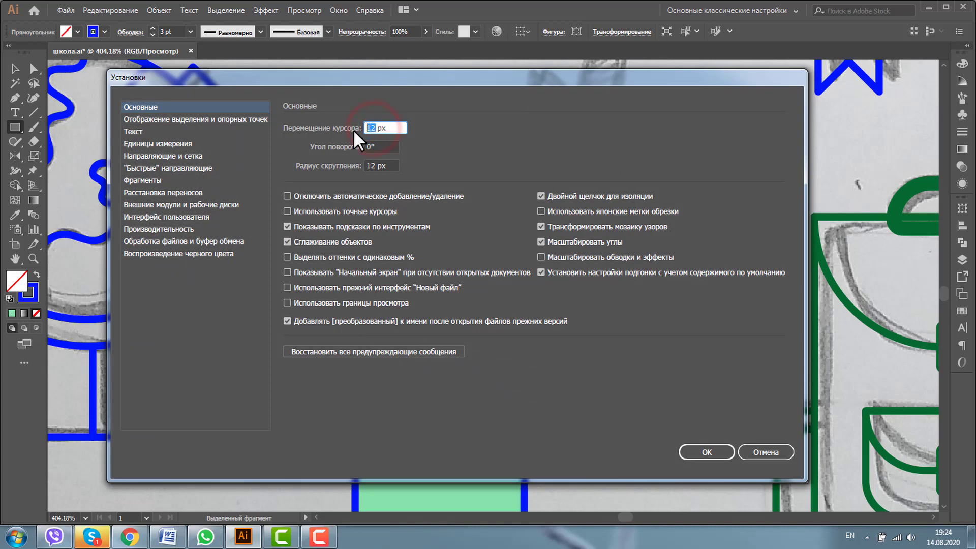
type("2")
key("Return")
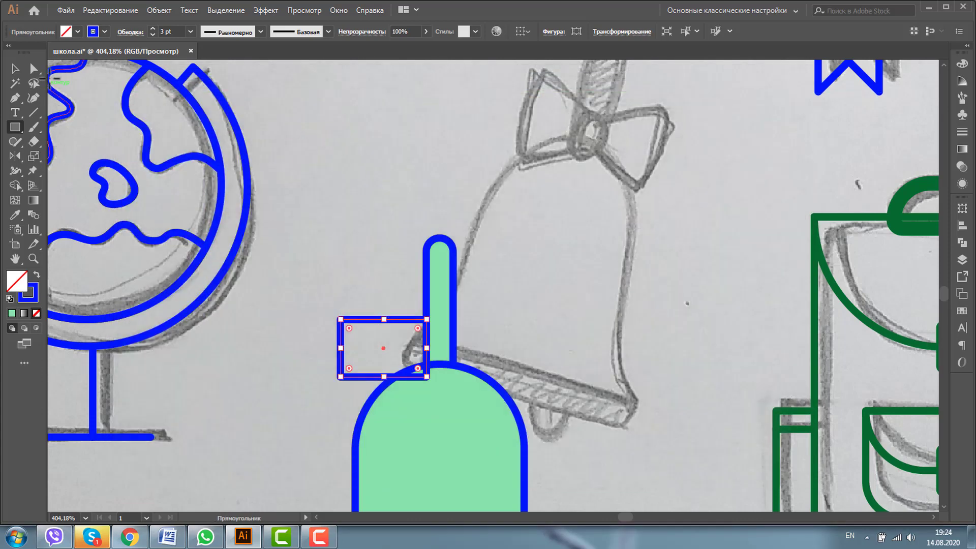
left_click(33, 68)
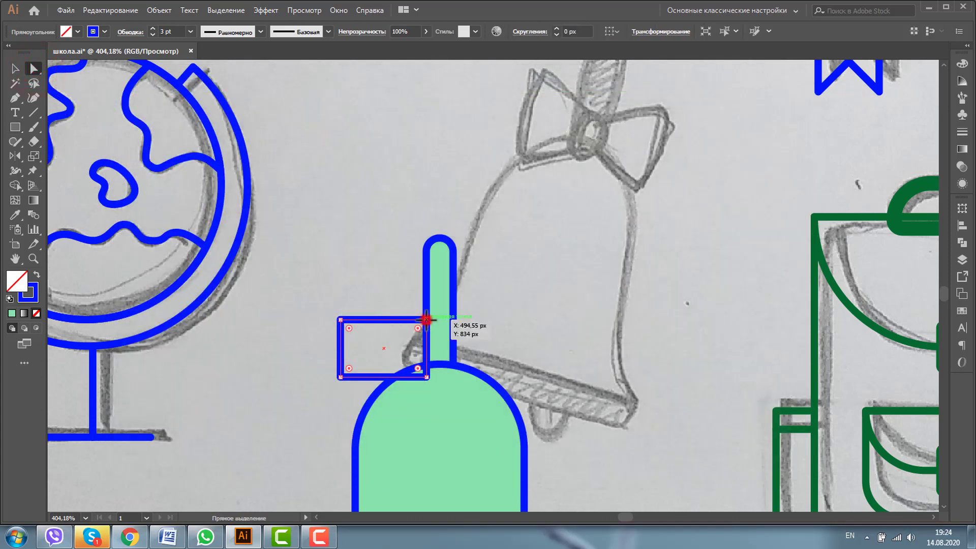
left_click_drag(426, 319, 426, 324)
left_click_drag(425, 378, 425, 374)
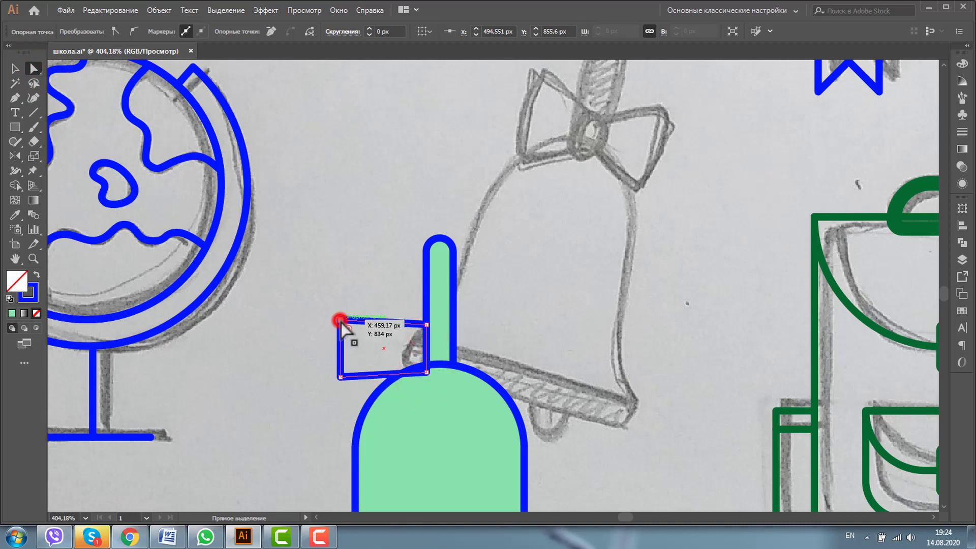
left_click_drag(340, 319, 519, 429)
Round the wing's left corners and taper its right corners toward the handle.
key("z")
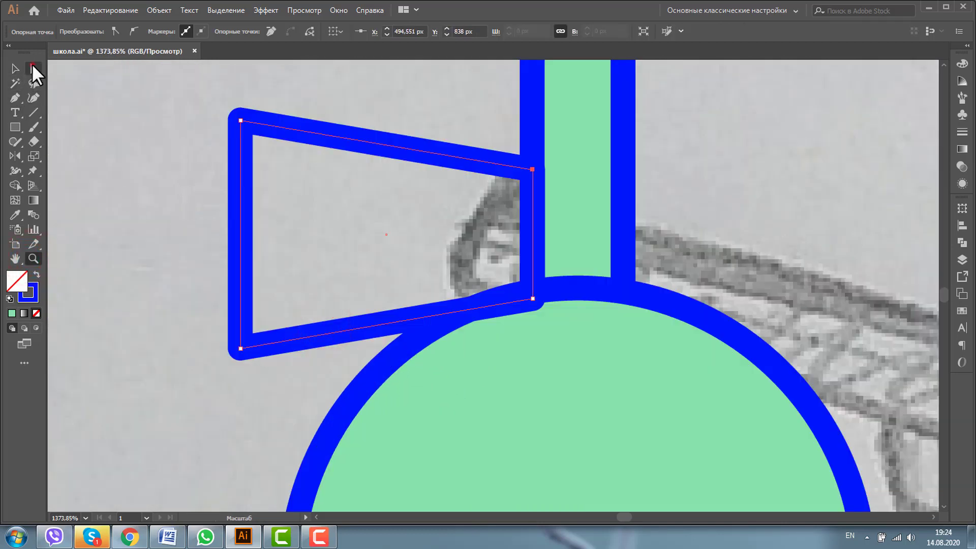
left_click(34, 68)
left_click(240, 122)
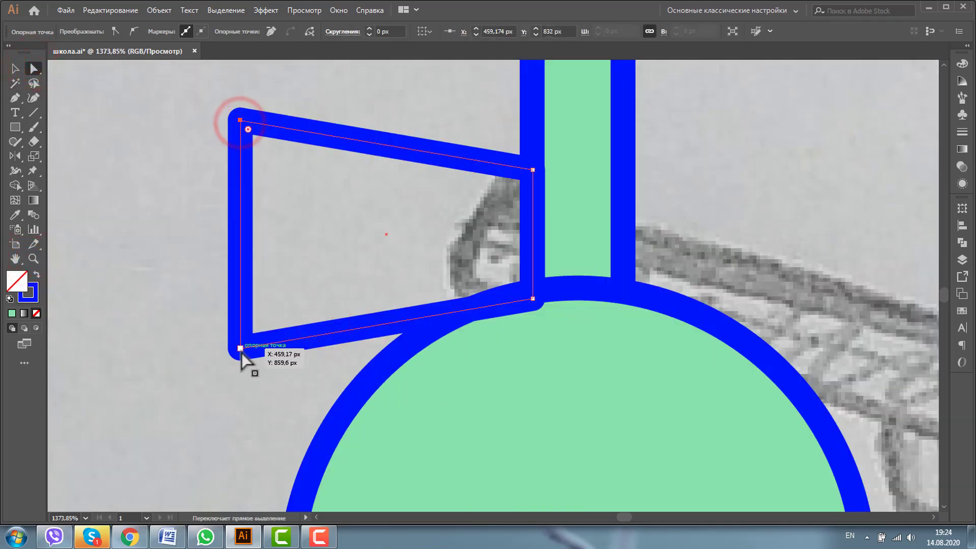
left_click(241, 349, "shift")
left_click_drag(249, 341, 267, 324)
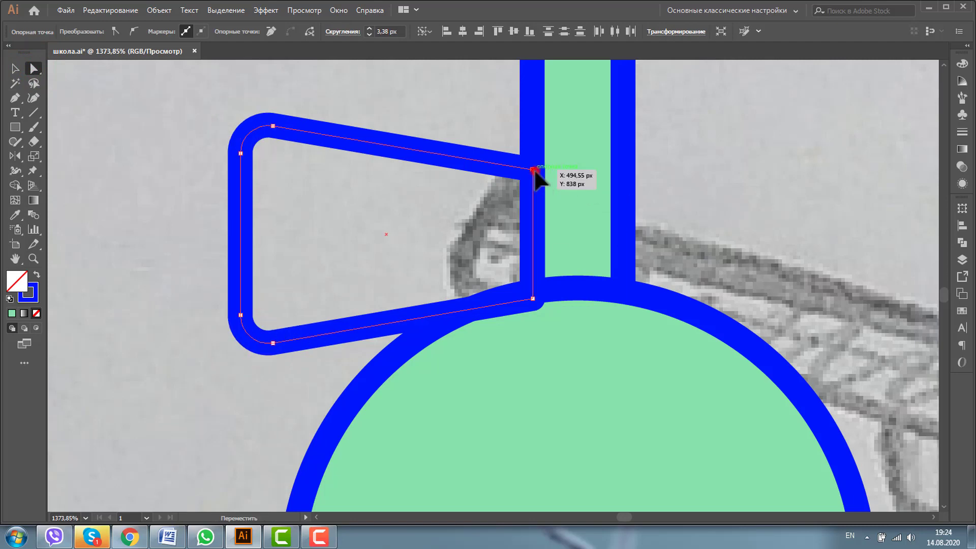
left_click_drag(533, 170, 533, 186)
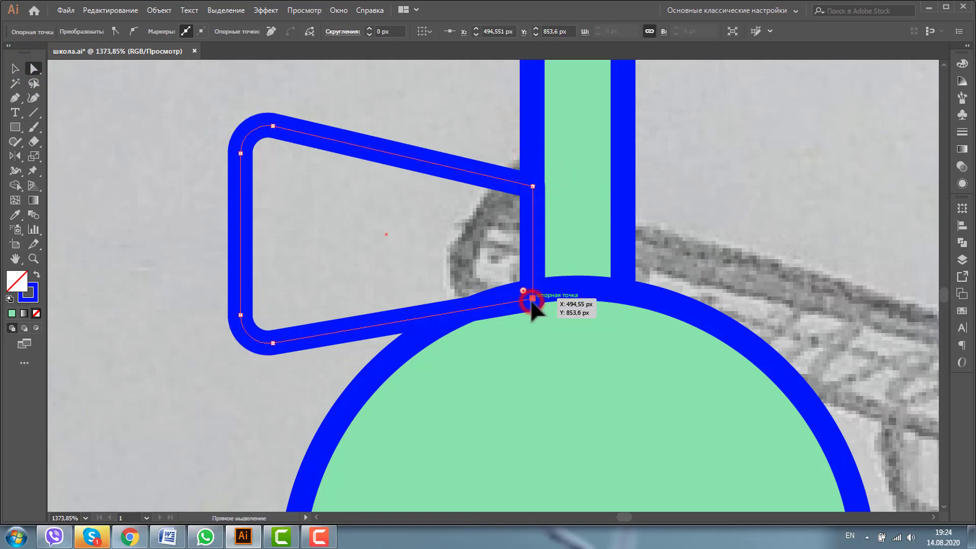
left_click_drag(532, 299, 532, 282)
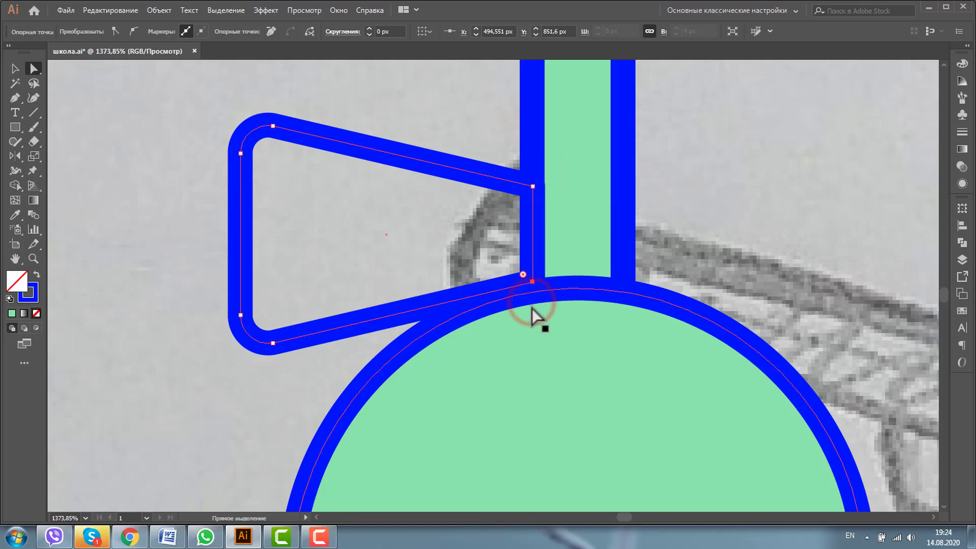
left_click(15, 127)
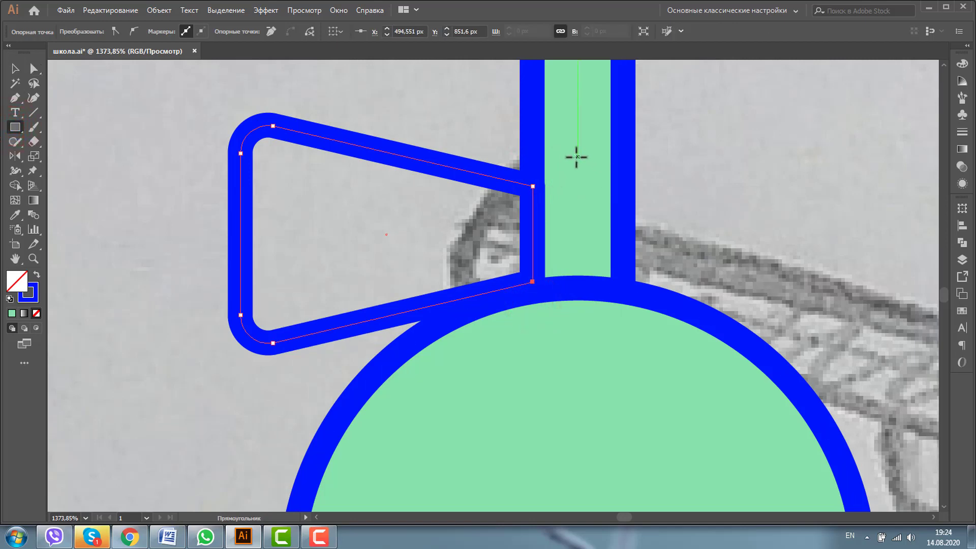
Draw a square bow knot over the handle and eyedropper mint green onto it and the wing.
left_click_drag(577, 157, 648, 207)
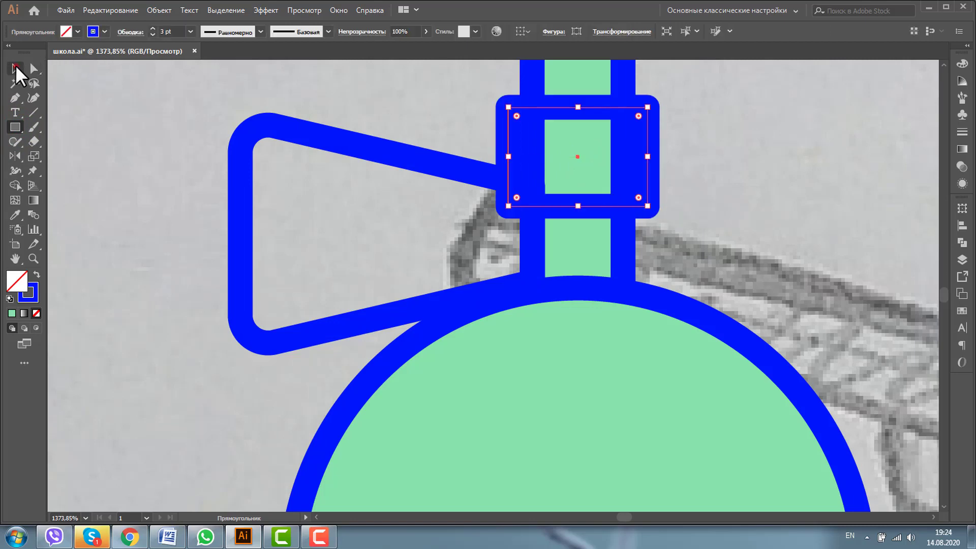
left_click(14, 69)
left_click(292, 133, "shift")
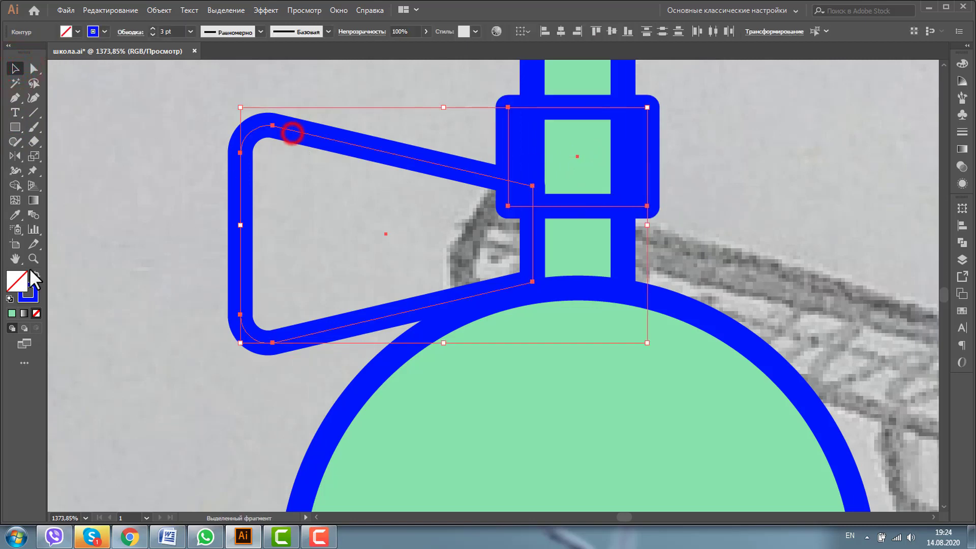
left_click(14, 215)
left_click(532, 76)
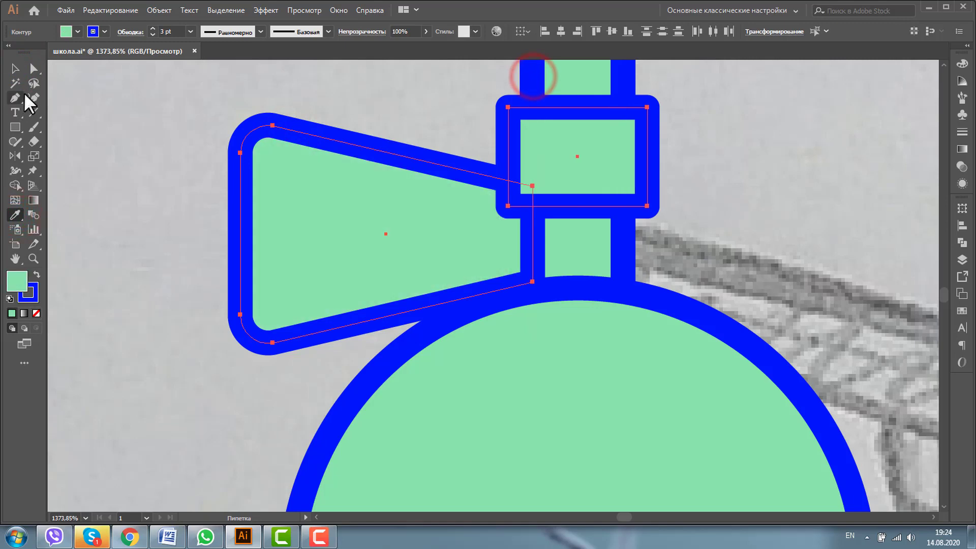
left_click(15, 68)
left_click(738, 146)
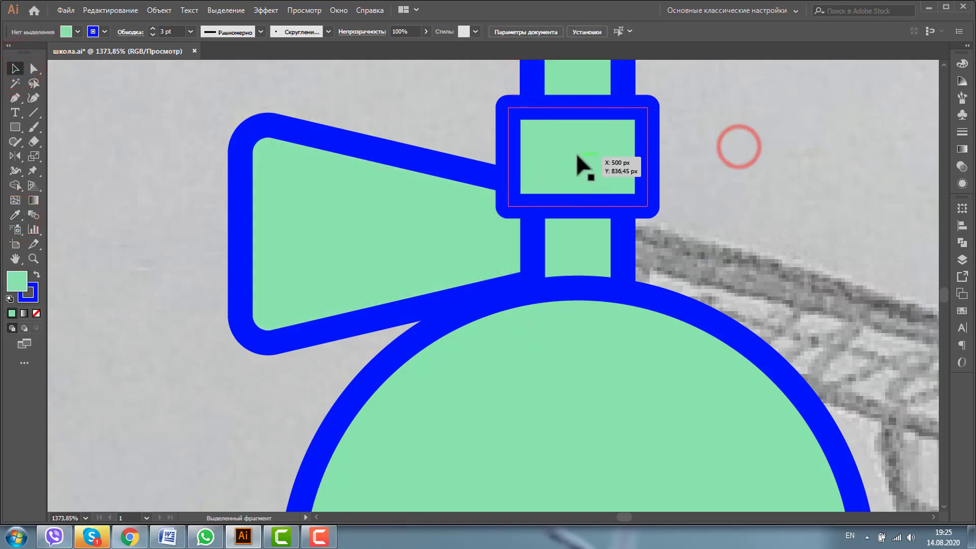
Move the knot down onto the bell top, make it taller, and round its corners.
left_click_drag(575, 153, 575, 224)
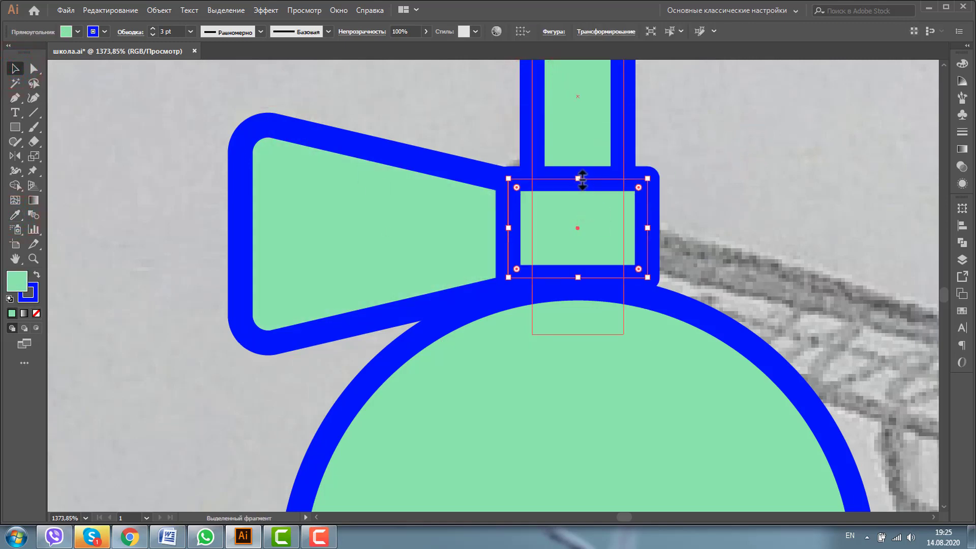
left_click_drag(578, 179, 579, 157)
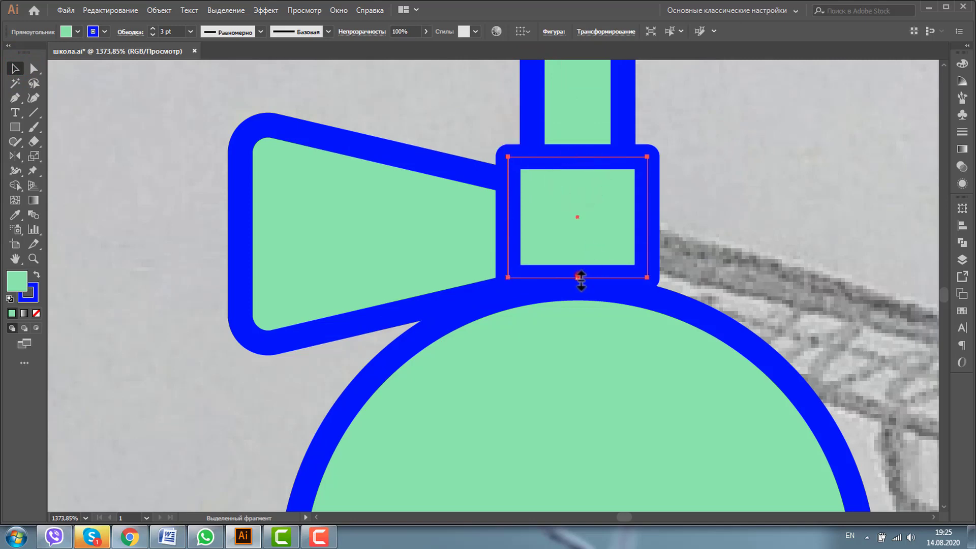
left_click_drag(580, 277, 579, 314)
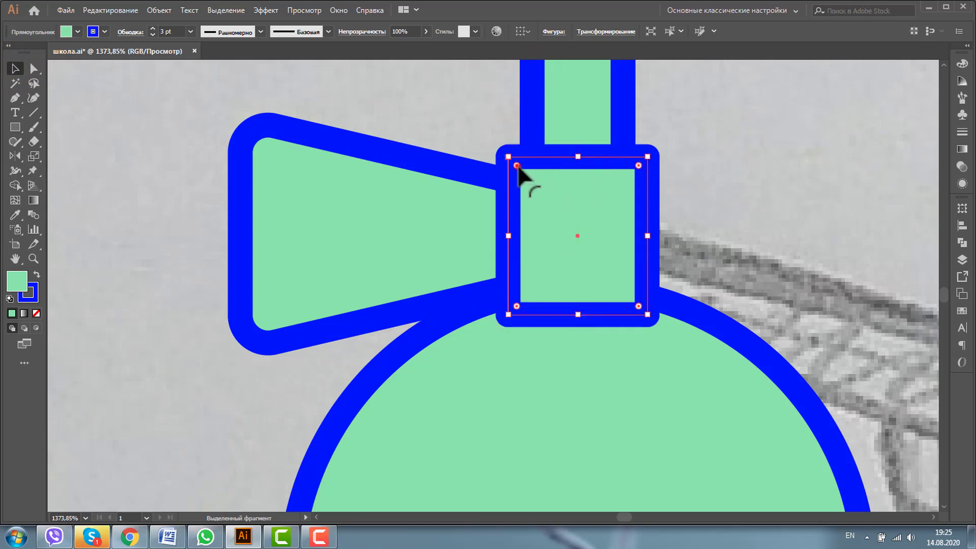
left_click_drag(517, 166, 534, 182)
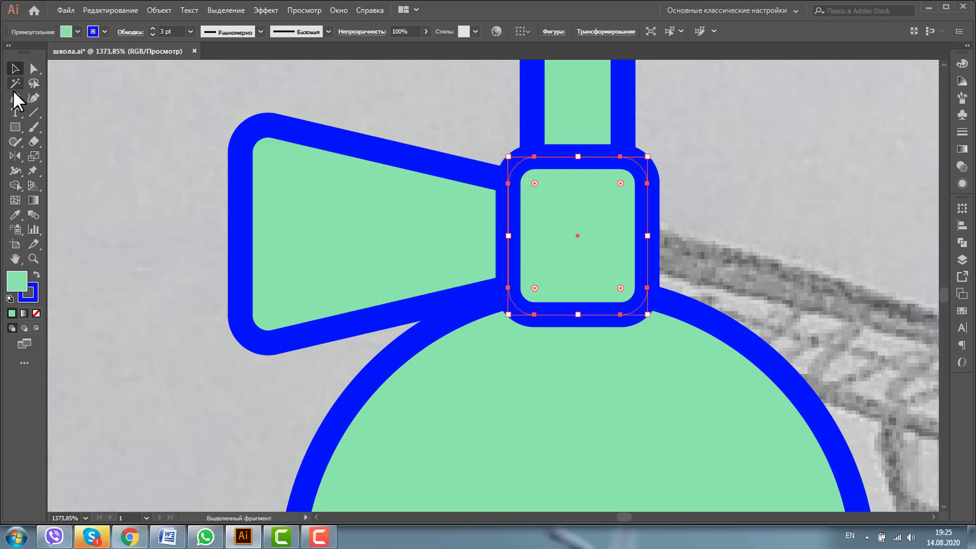
left_click(33, 259)
left_click(357, 261, "alt")
Stretch the left bow wing taller and fine-tune its right corner points.
left_click(425, 259, "alt")
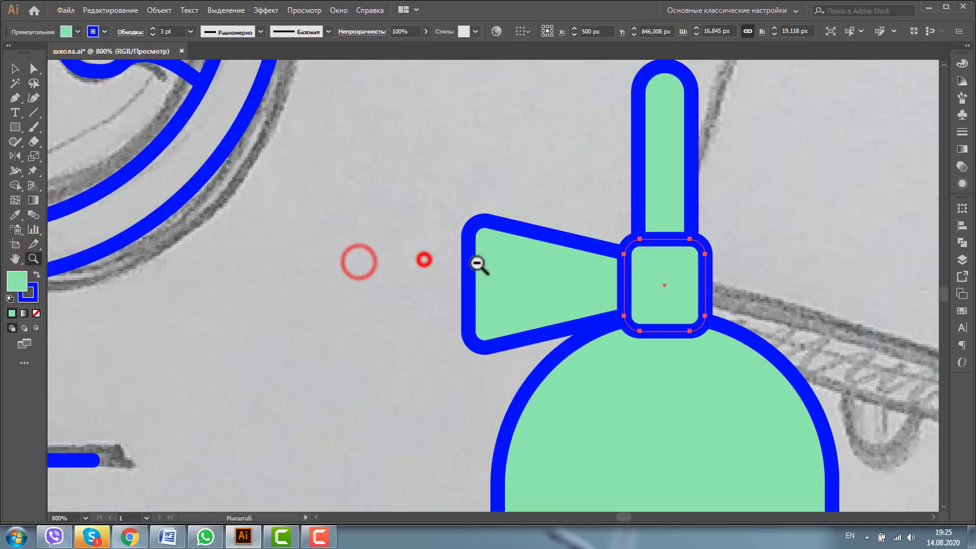
left_click(15, 68)
left_click(514, 234)
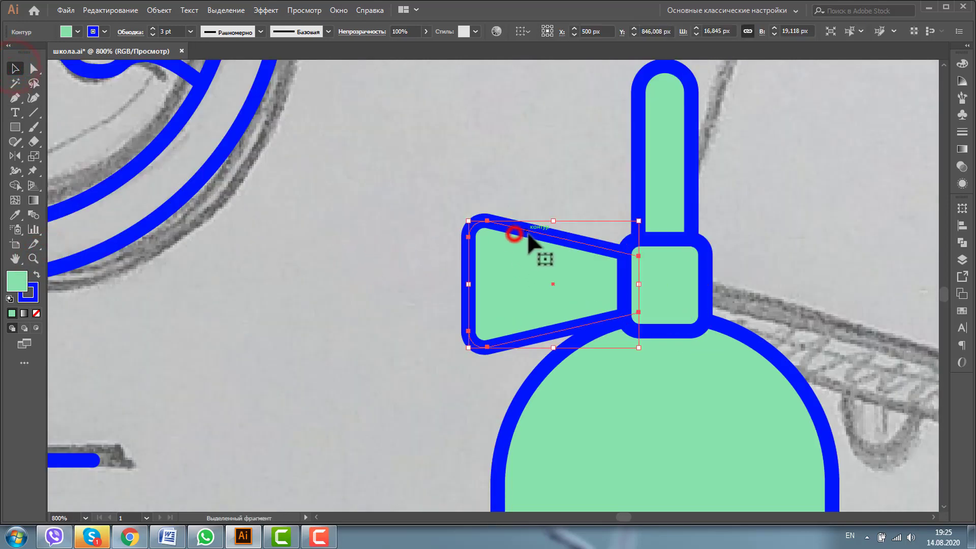
left_click_drag(554, 221, 555, 205)
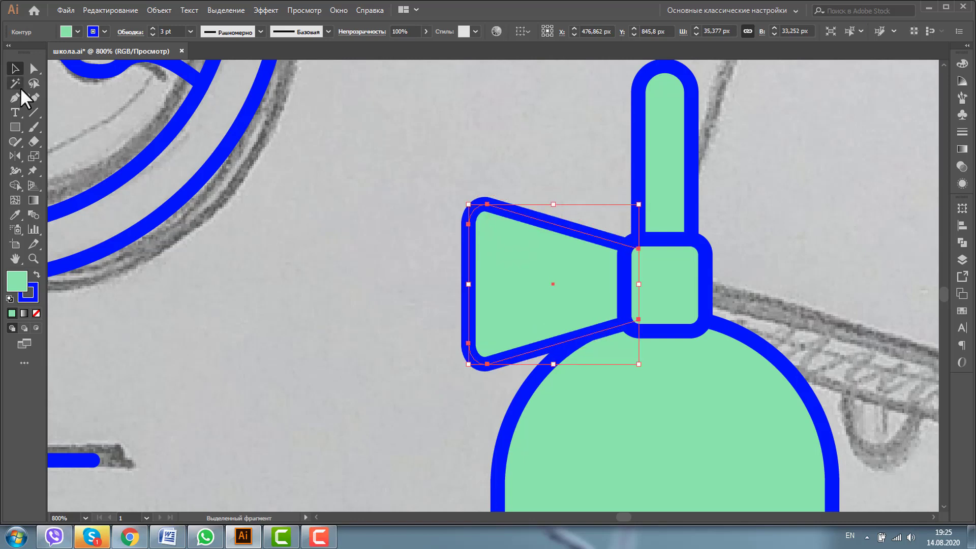
left_click(30, 68)
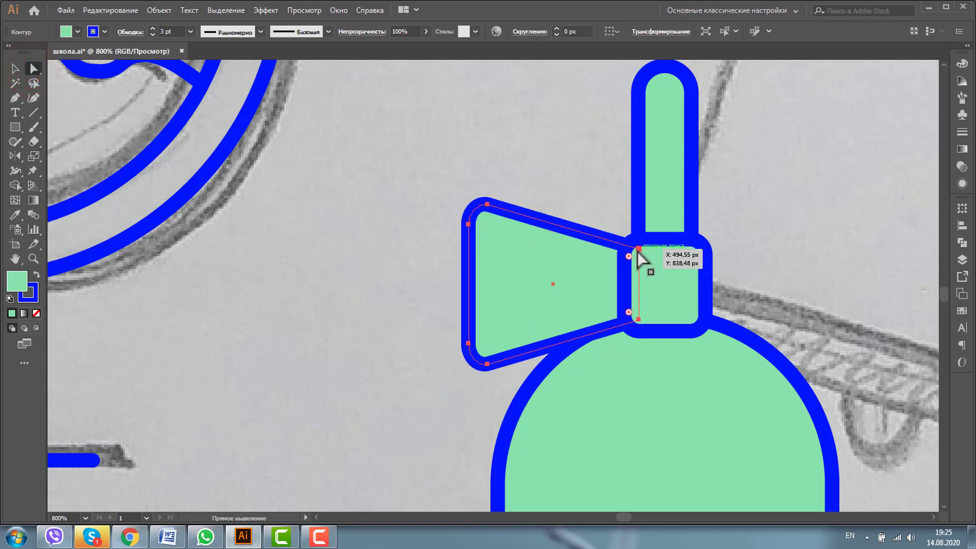
left_click_drag(639, 249, 638, 238)
key("Down")
key("Down")
key("Down")
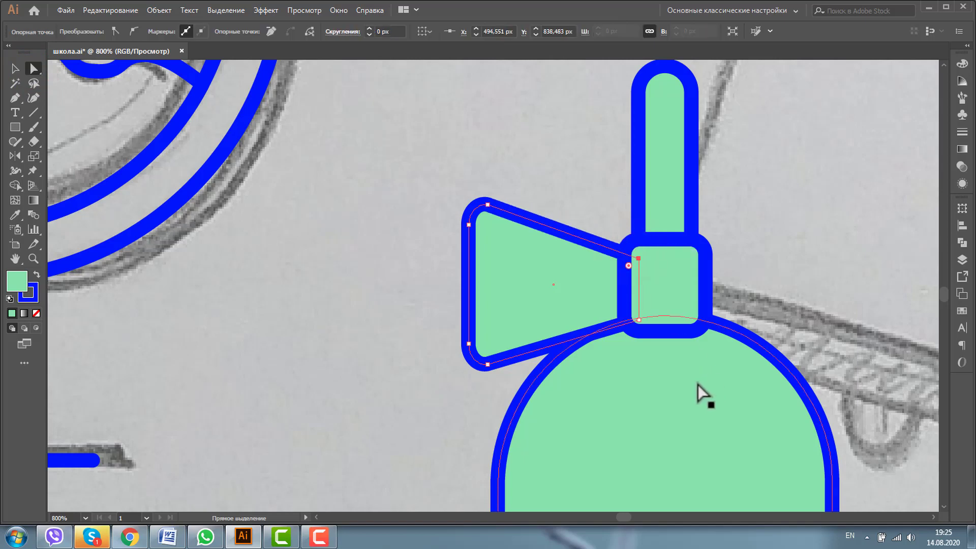
left_click(639, 319)
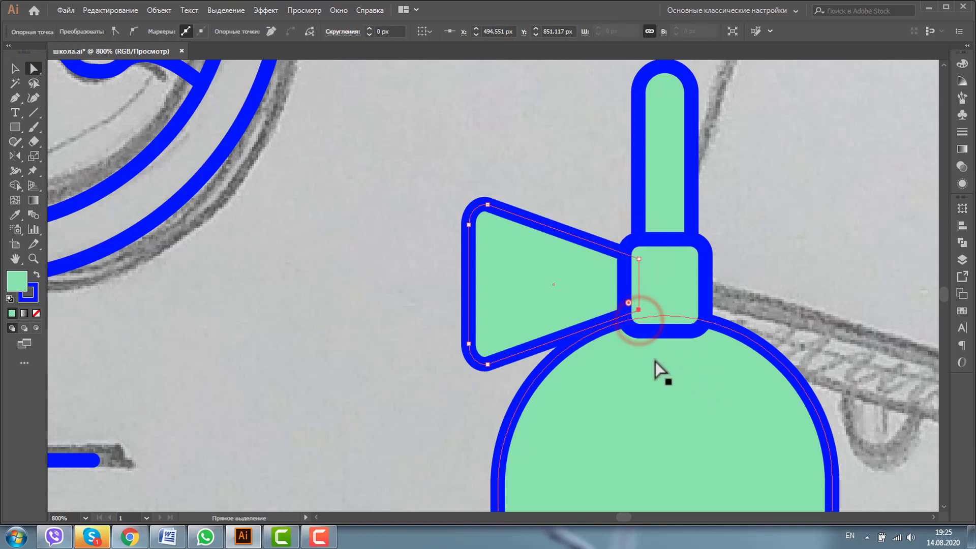
key("Up")
key("Up")
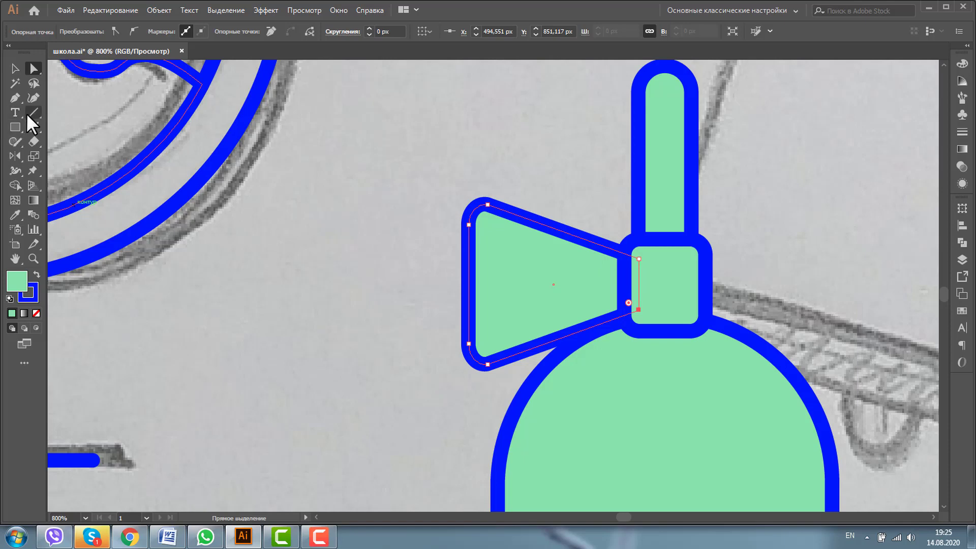
Draw two crease lines inside the left wing and group them with it.
left_click(31, 113)
left_click_drag(626, 279, 536, 265)
left_click_drag(624, 292, 540, 309)
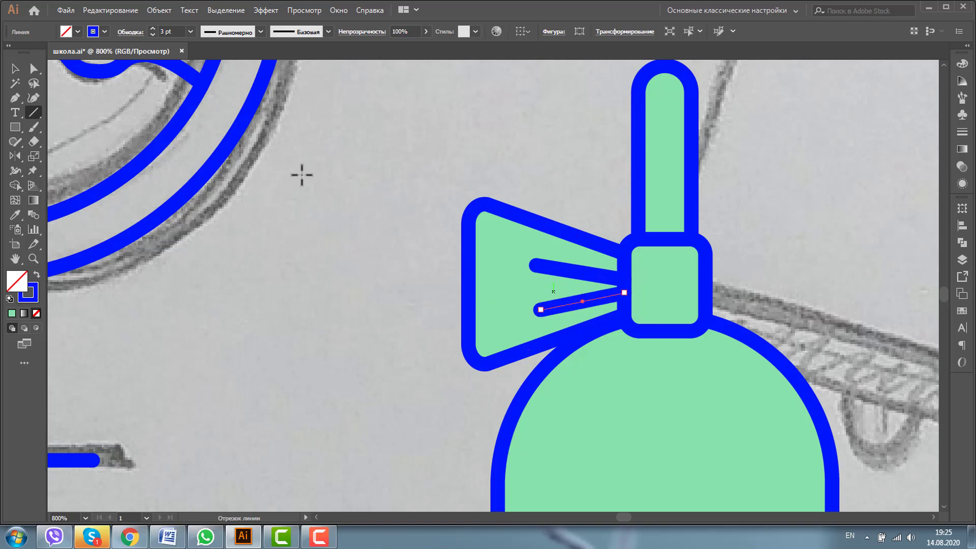
left_click(14, 70)
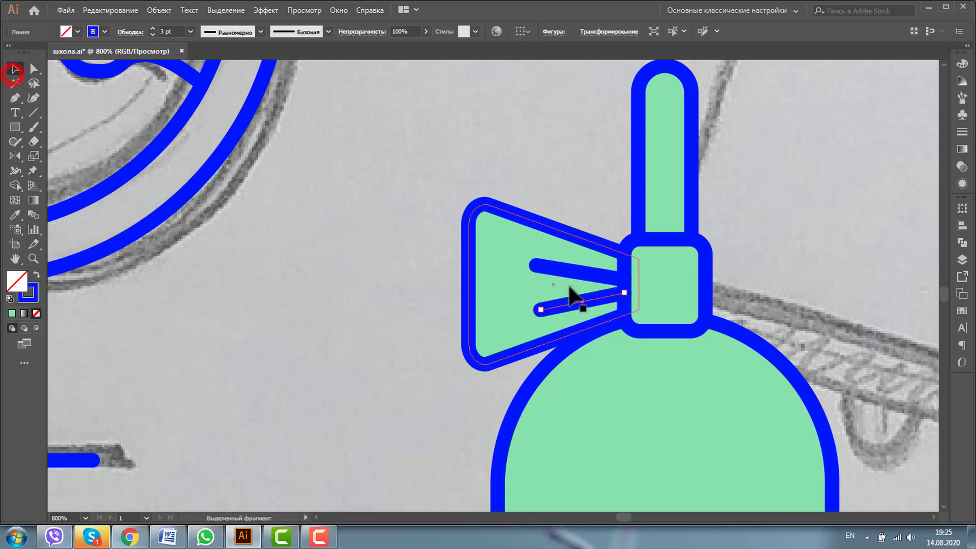
left_click(551, 266, "shift")
left_click(541, 220, "shift")
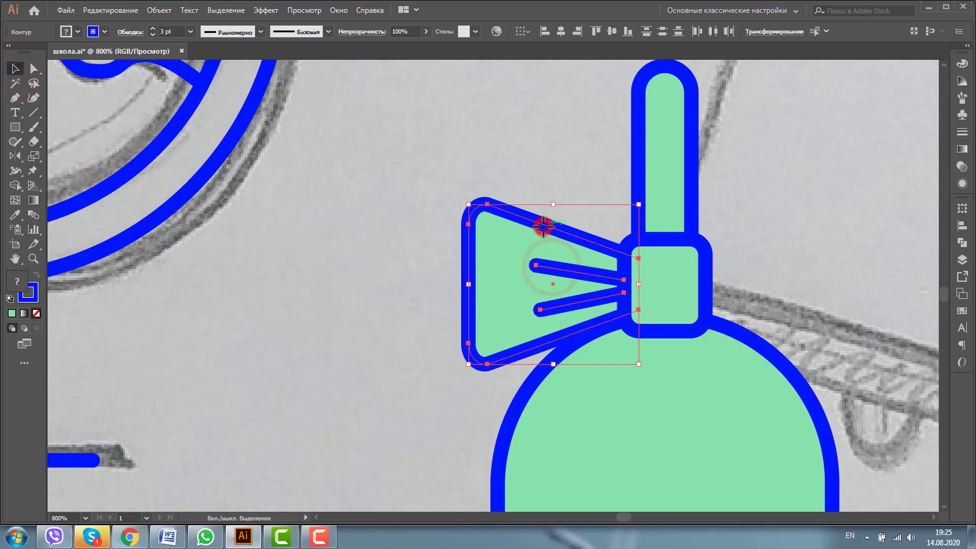
key("ctrl+g")
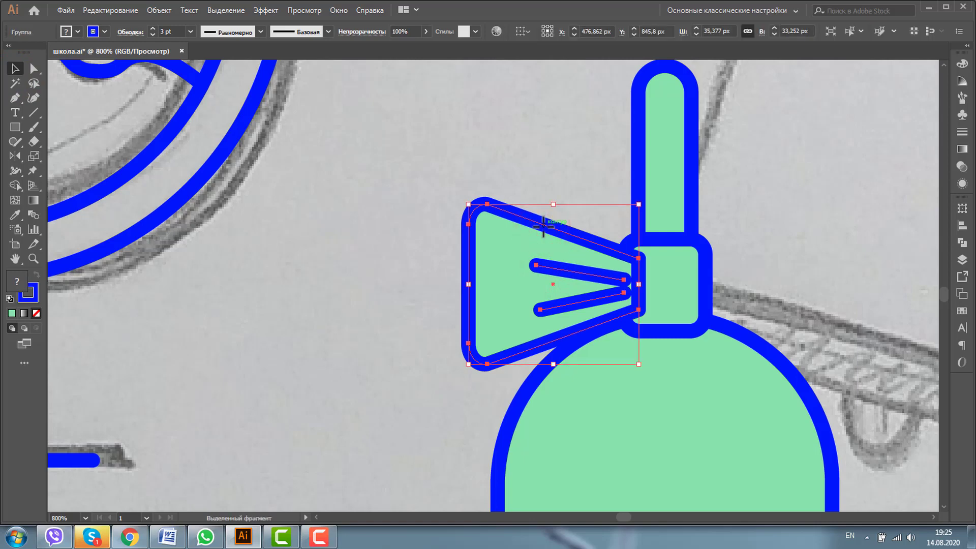
Reflect a copy of the grouped left wing across the vertical axis and place it right of the knot.
right_click(472, 259)
mouse_move(527, 382)
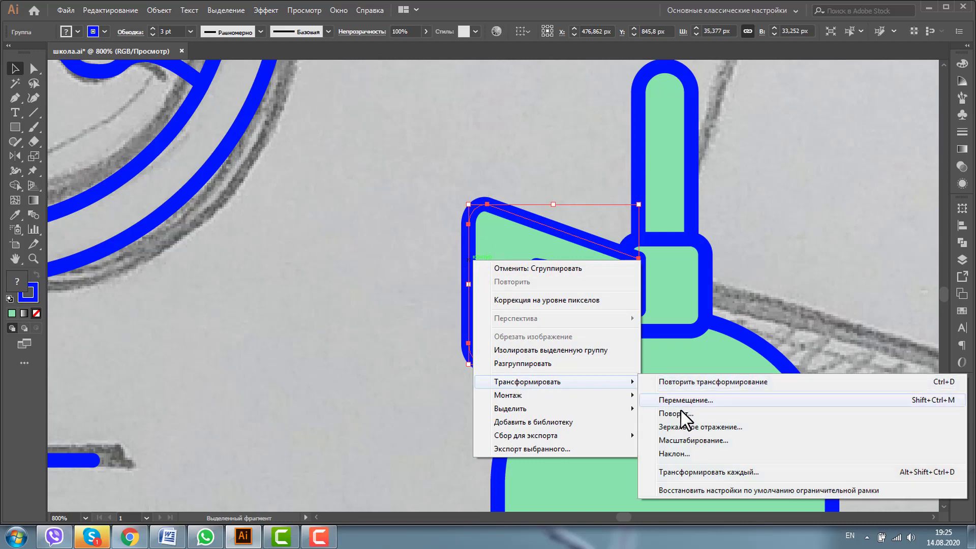
left_click(679, 427)
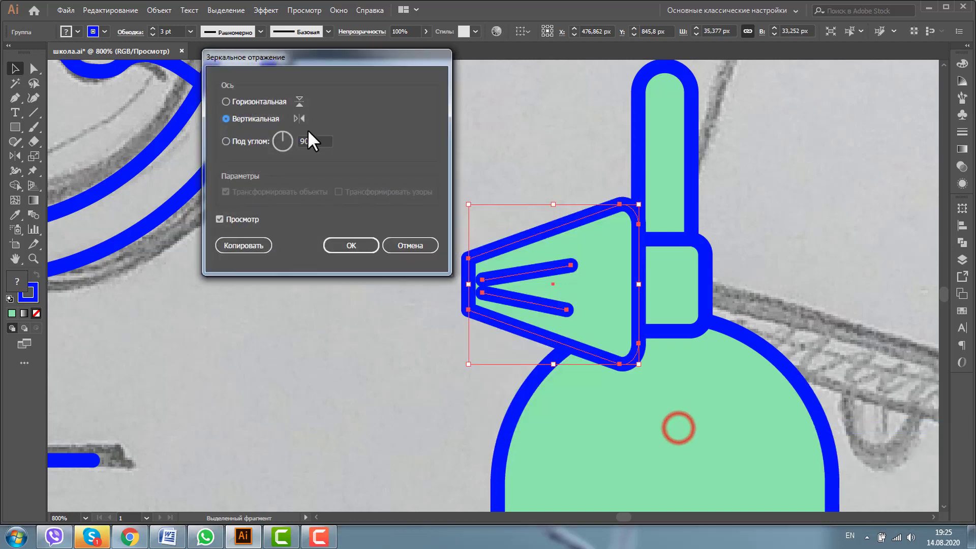
left_click(230, 249)
left_click_drag(526, 239, 748, 227)
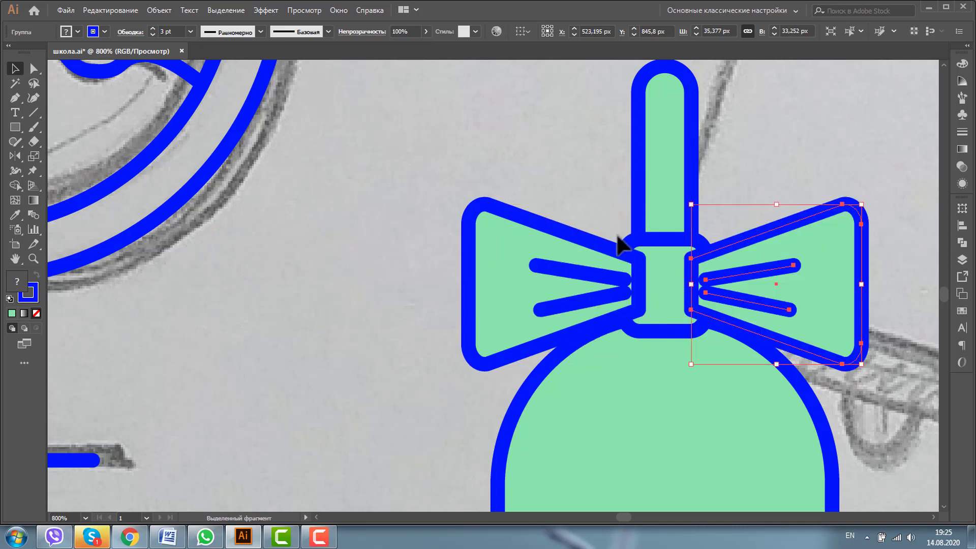
left_click_drag(591, 244, 590, 243)
left_click_drag(588, 243, 594, 257)
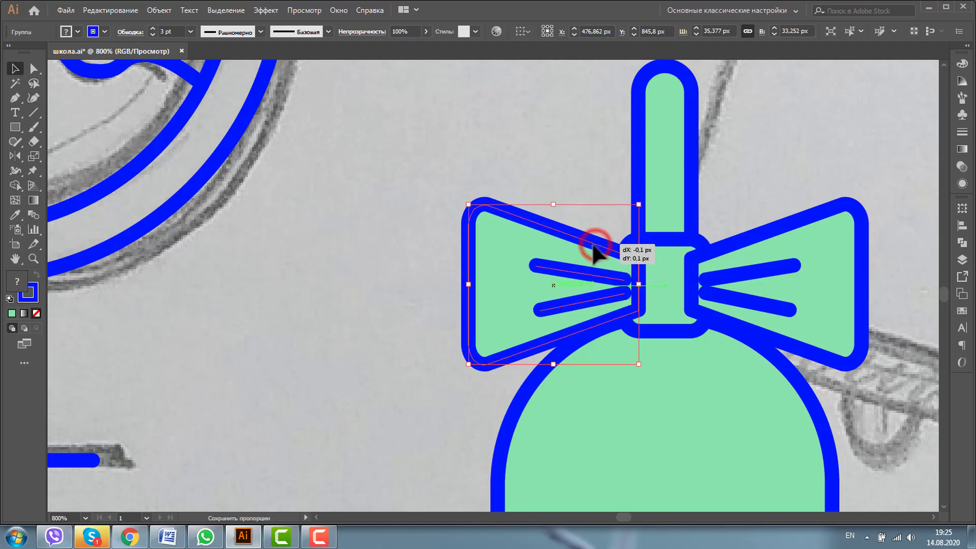
Select both bow wings together with the knot.
left_click(651, 239)
left_click(754, 235)
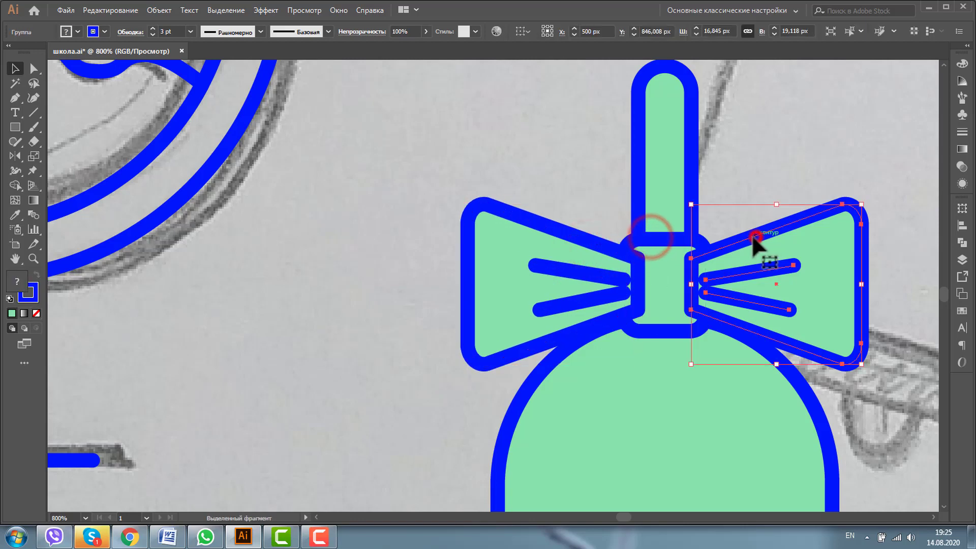
left_click(603, 247, "shift")
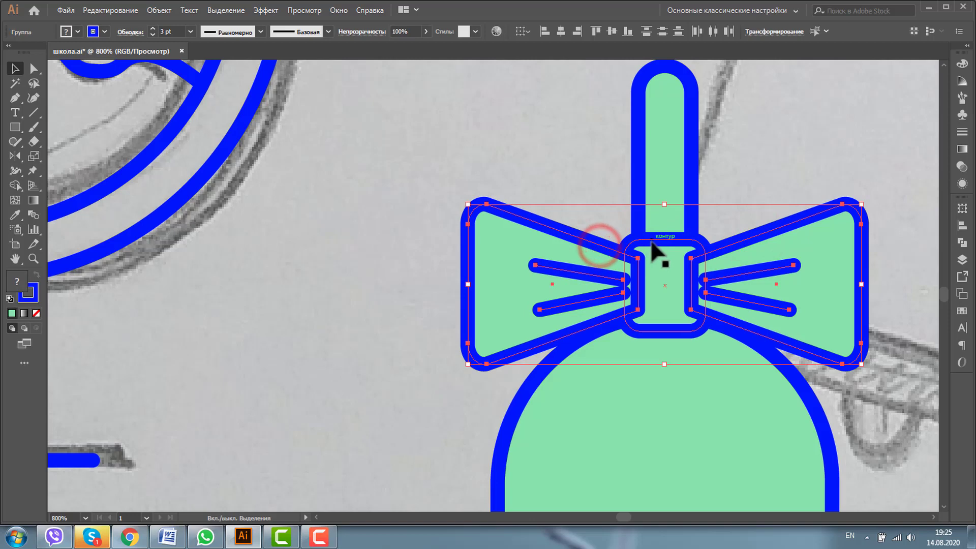
left_click(651, 240, "shift")
Vertically center-align the wings and knot, select the knot, then fit the whole icon sheet in view.
left_click(963, 225)
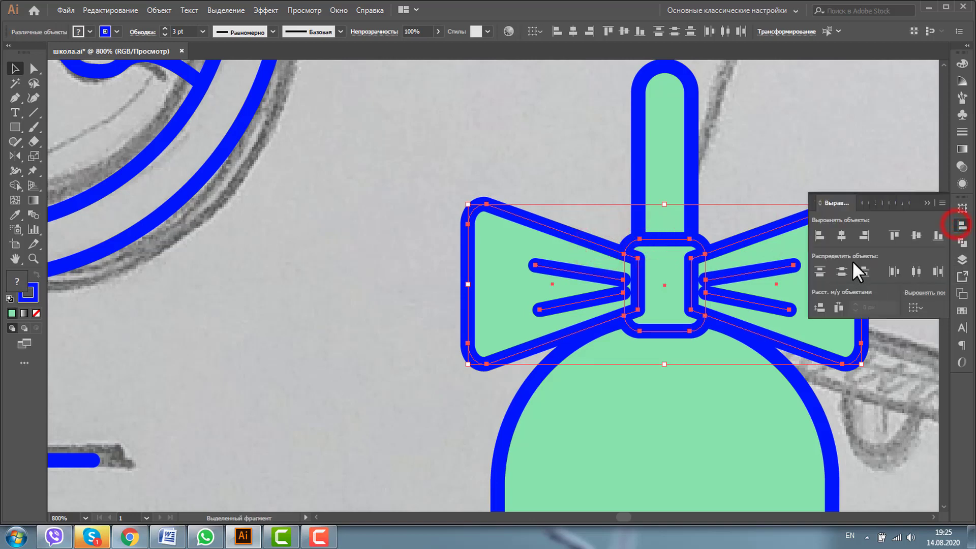
left_click(915, 235)
left_click(817, 157)
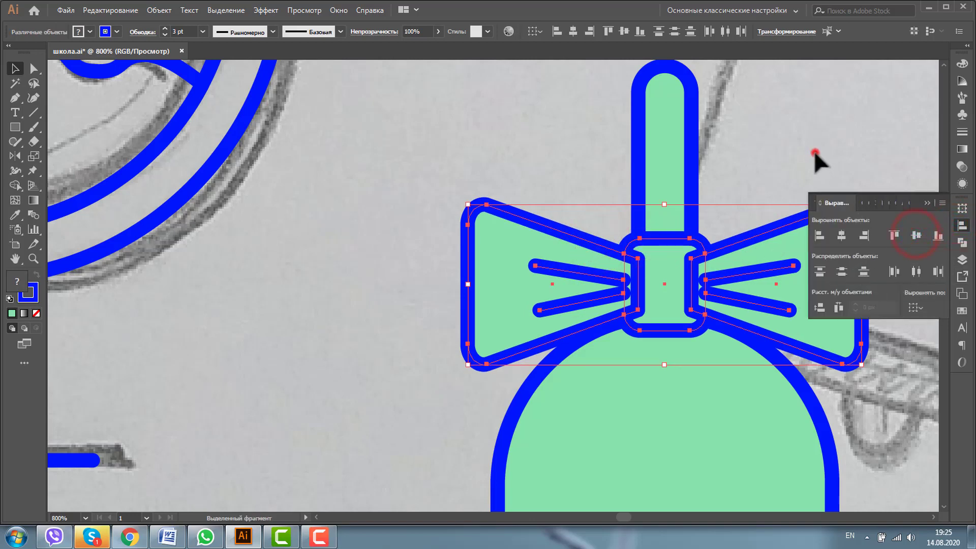
left_click(671, 236)
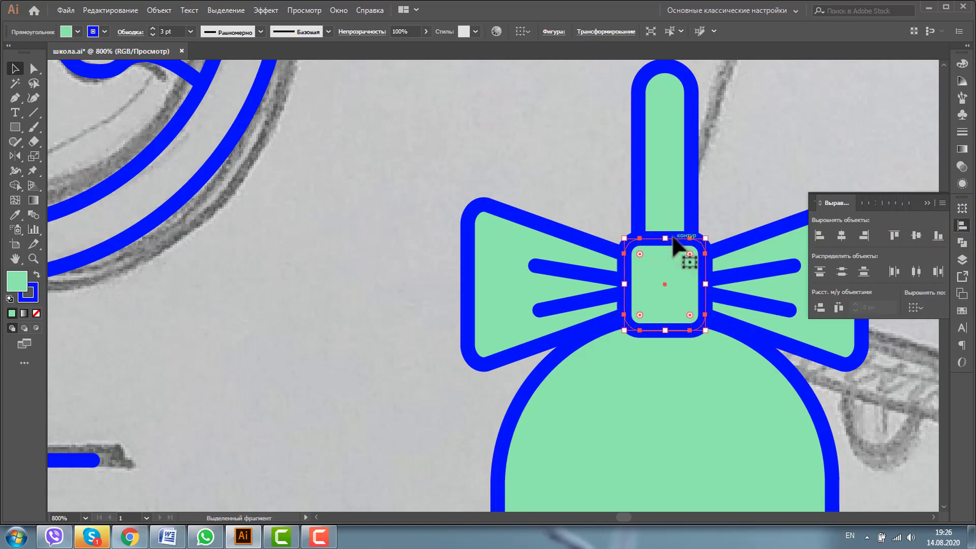
key("ctrl+0")
left_click(863, 354)
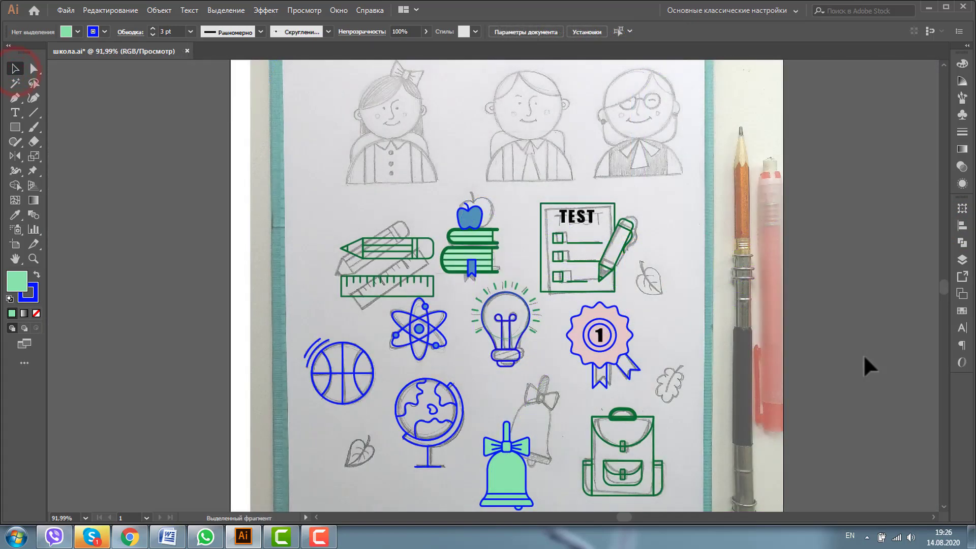